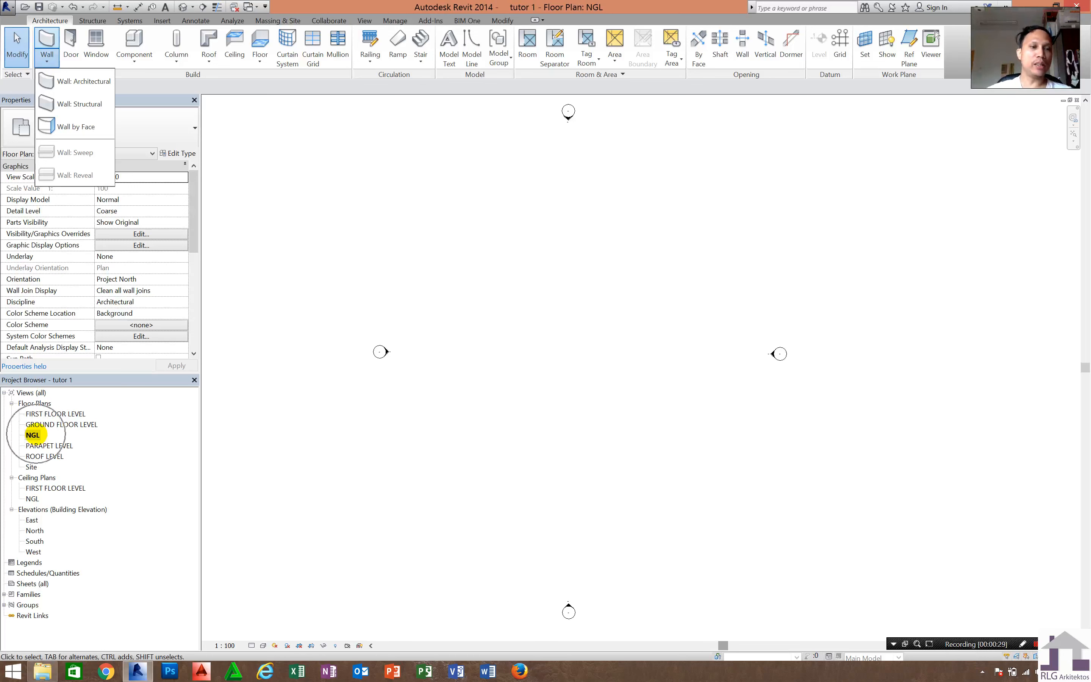
Cycle the ribbon through its minimized display states and back to the full display.
left_click(33, 435)
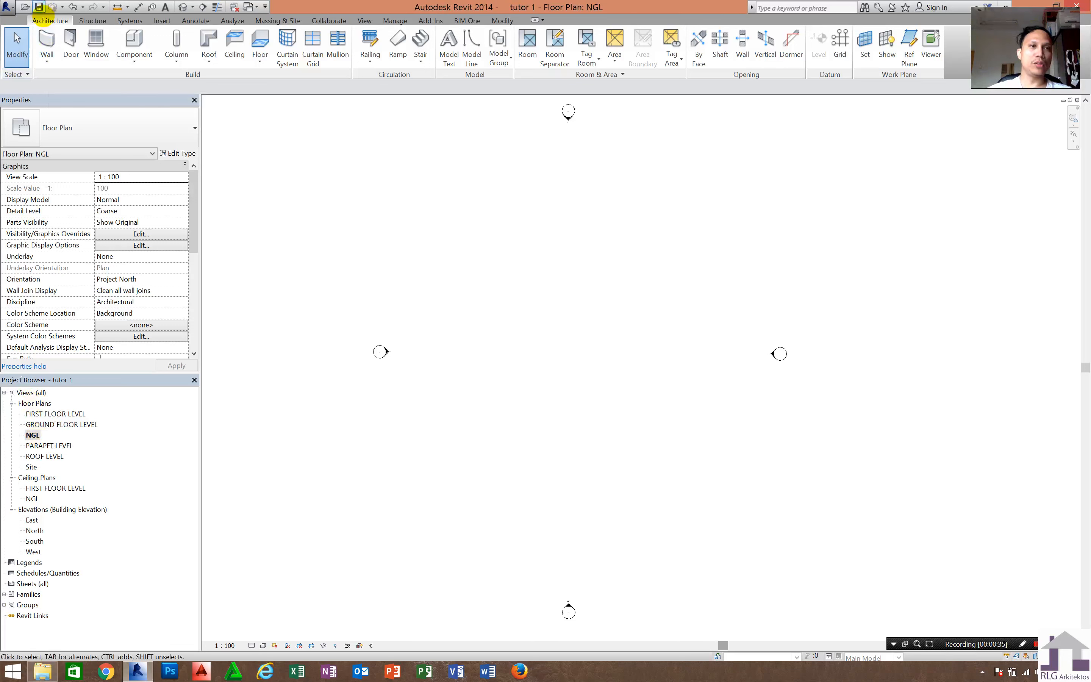
double_click(41, 21)
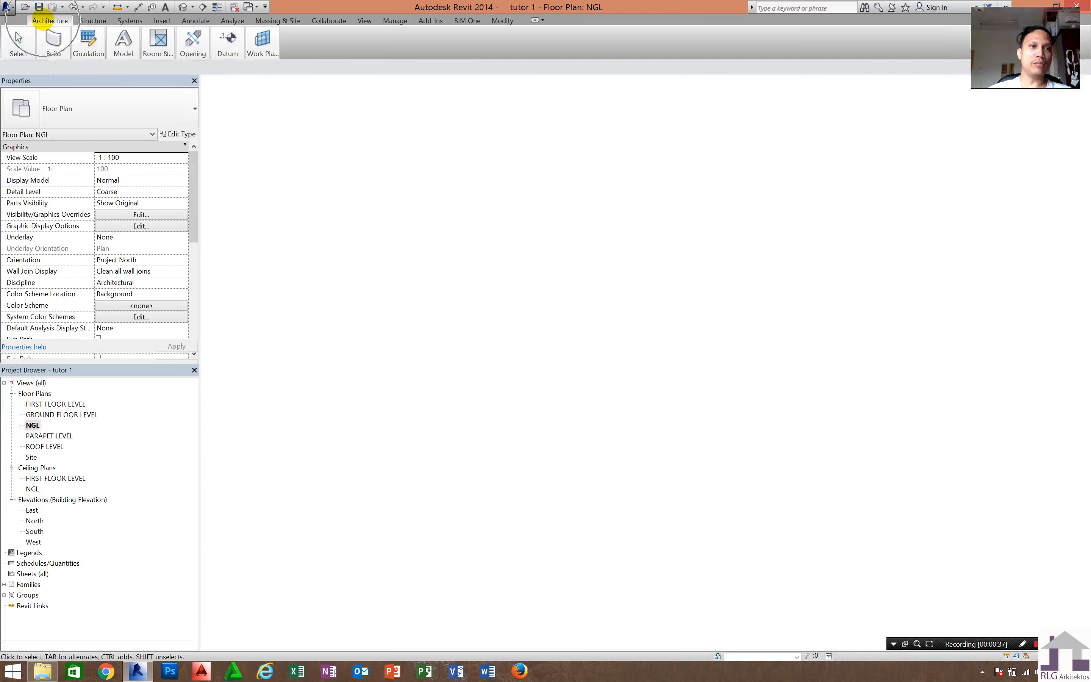
double_click(42, 20)
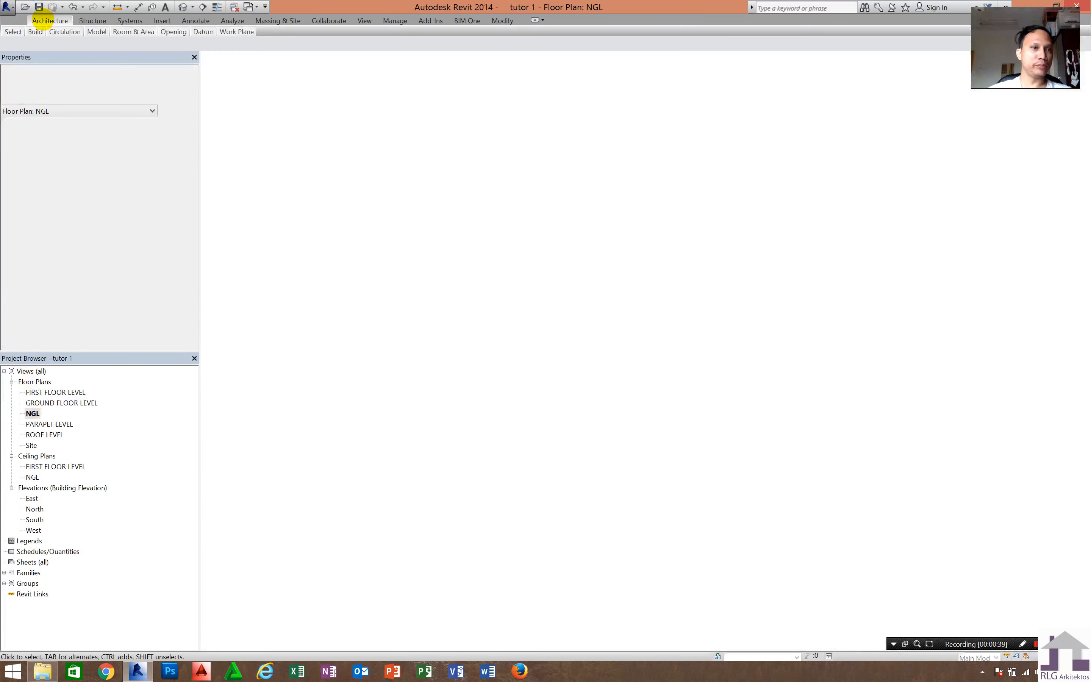
double_click(42, 21)
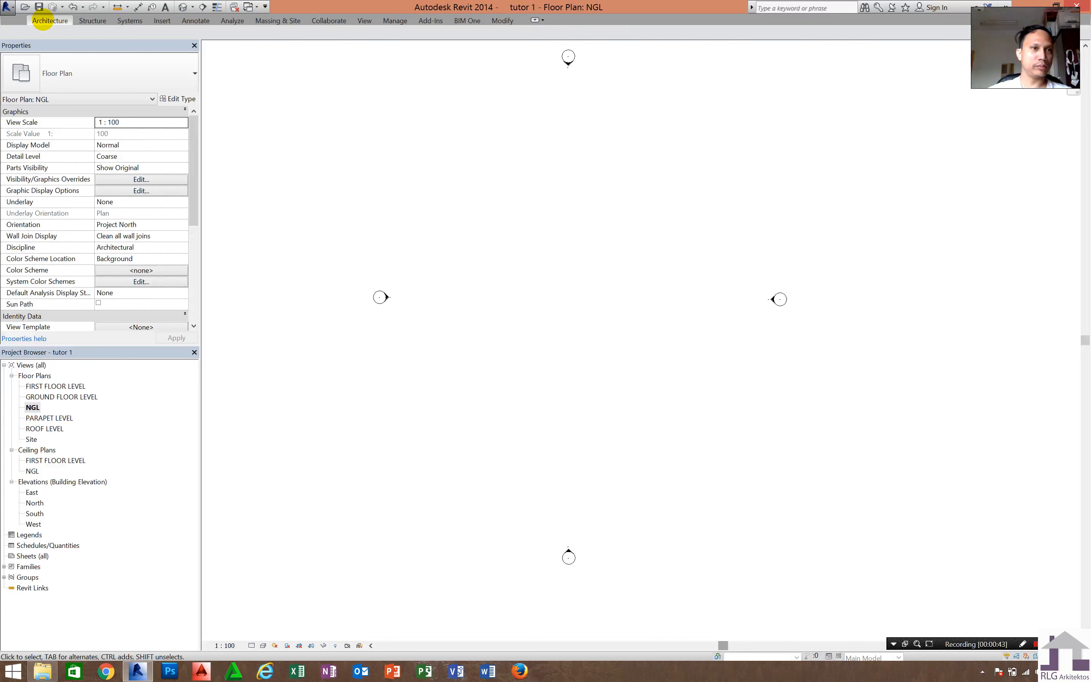
double_click(42, 21)
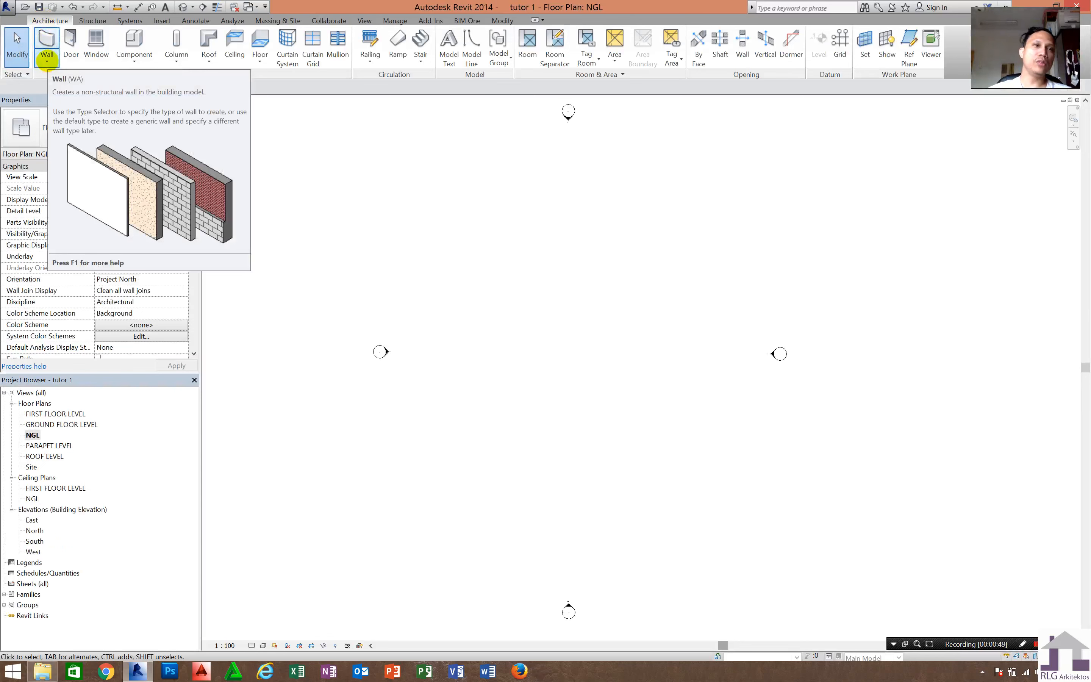
Start placing an architectural wall on the NGL floor plan.
left_click(47, 62)
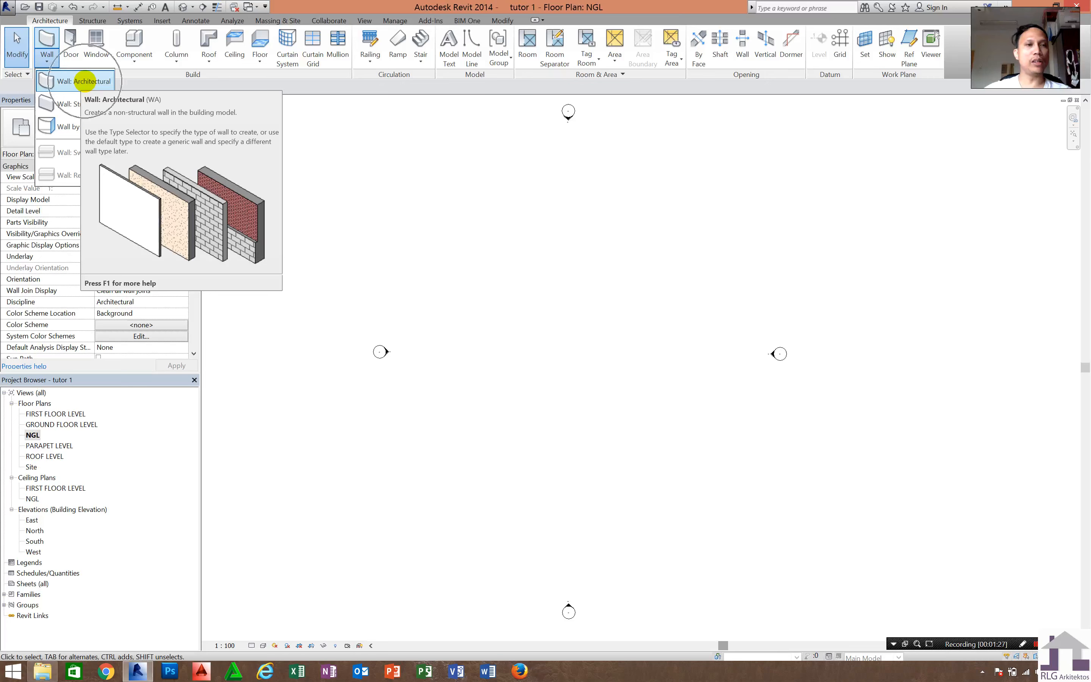
left_click(86, 81)
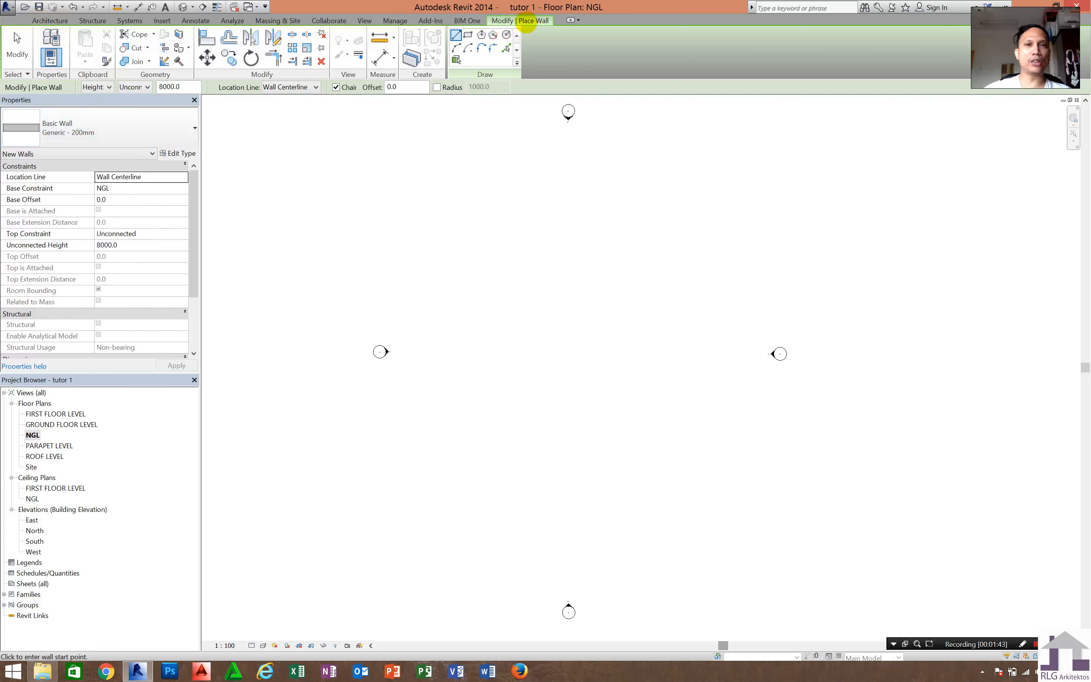
left_click(524, 22)
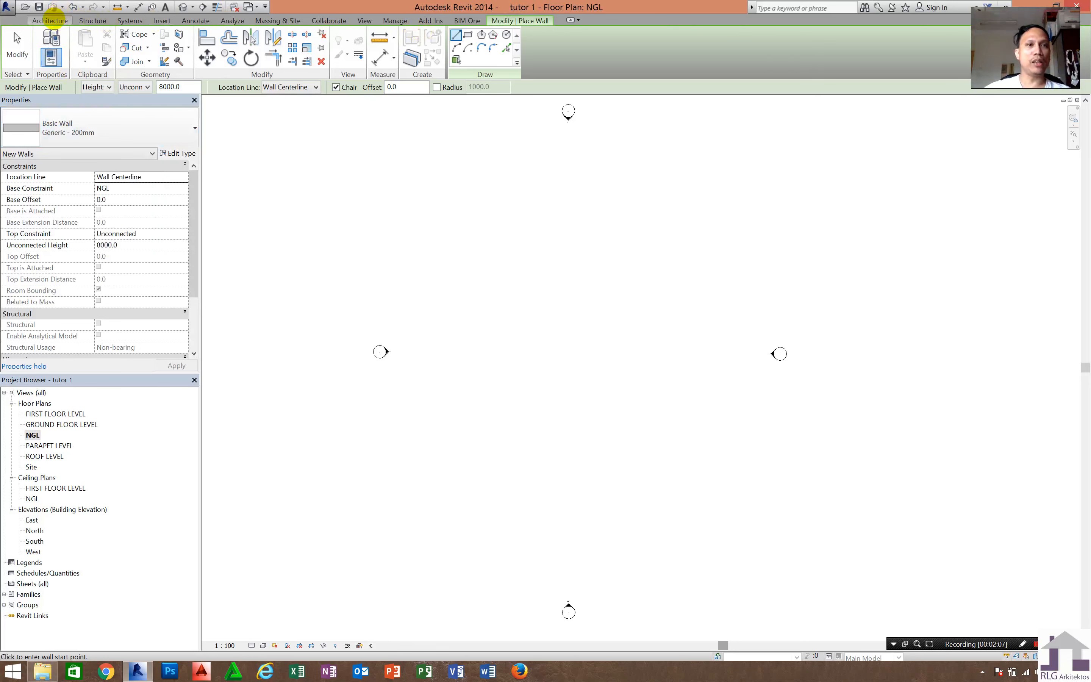
left_click(61, 20)
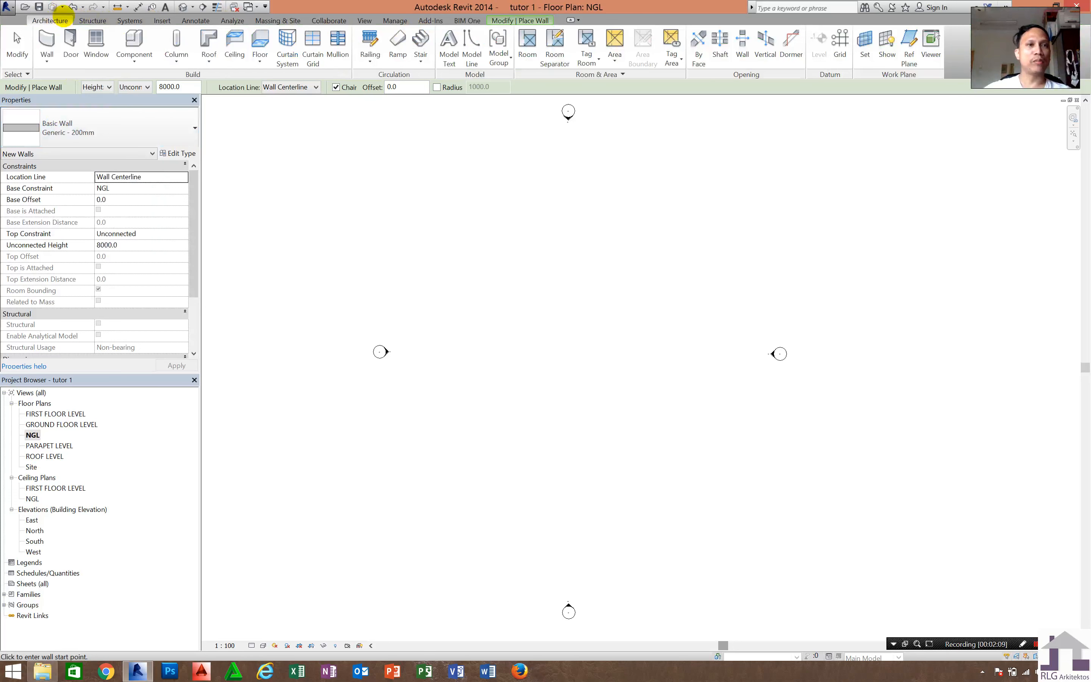
left_click(92, 21)
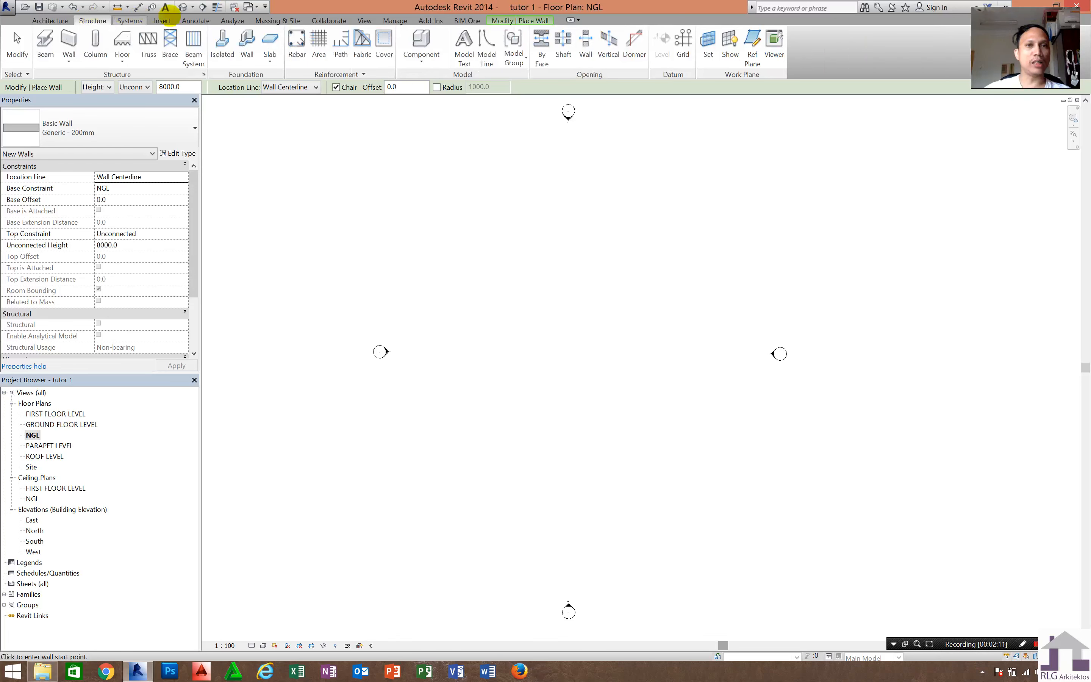
left_click(510, 20)
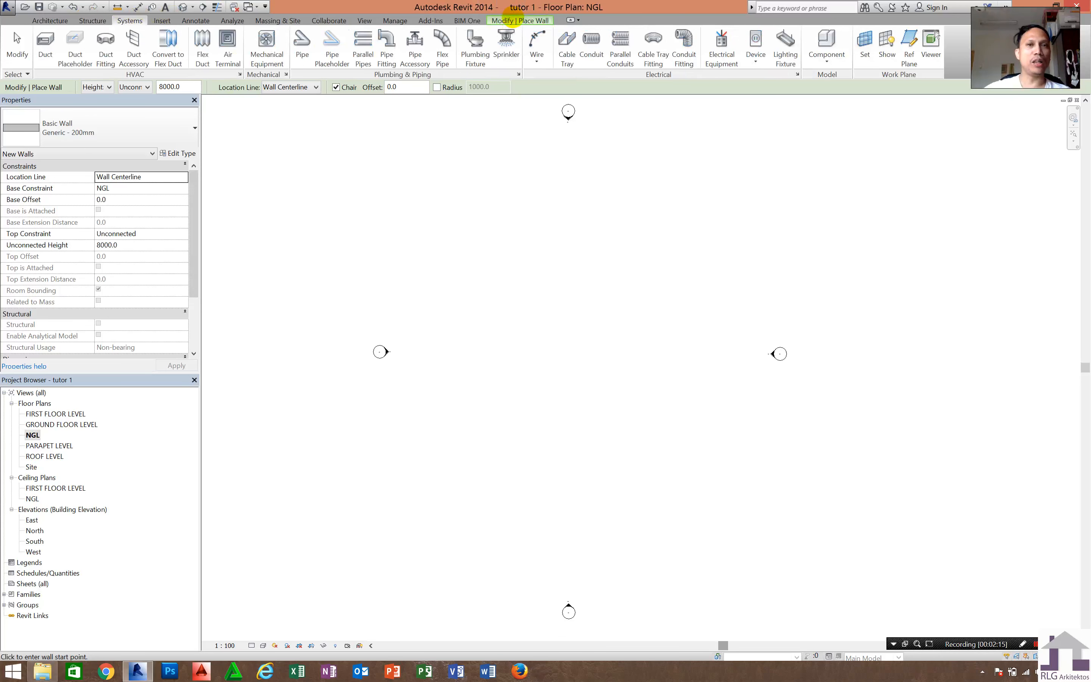
left_click(510, 20)
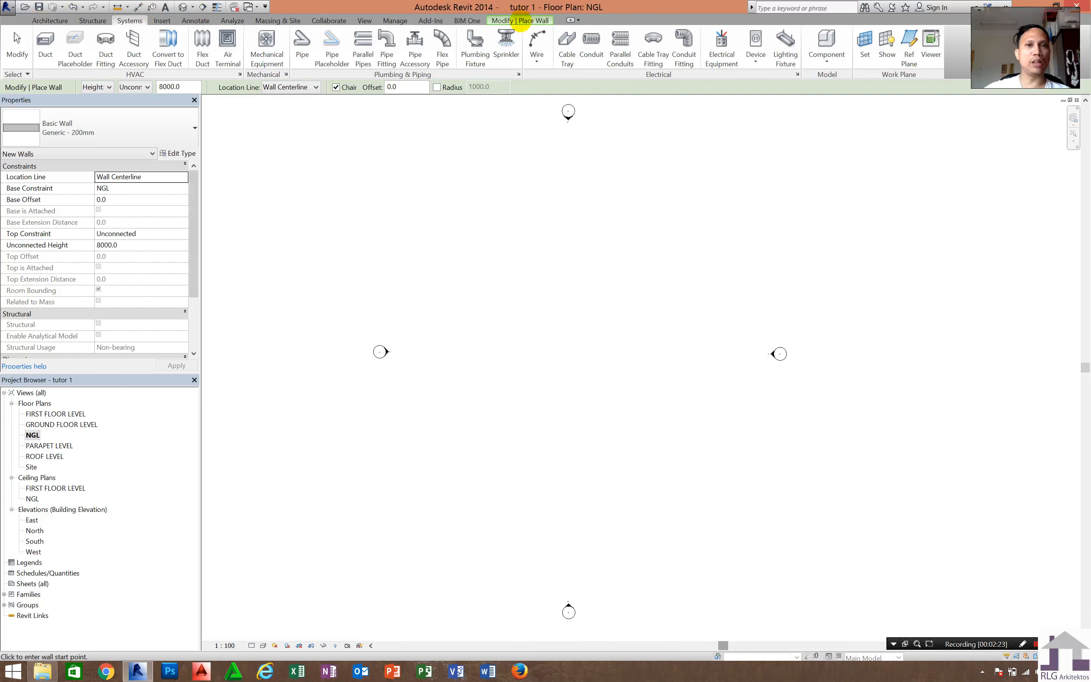
left_click(522, 21)
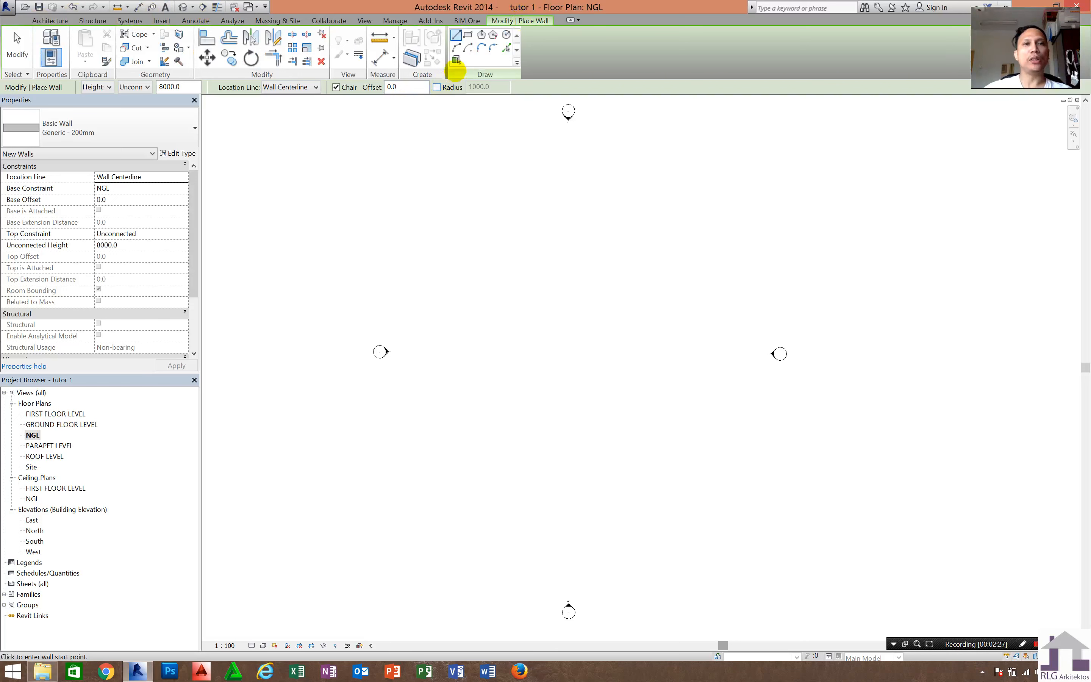
left_click(455, 35)
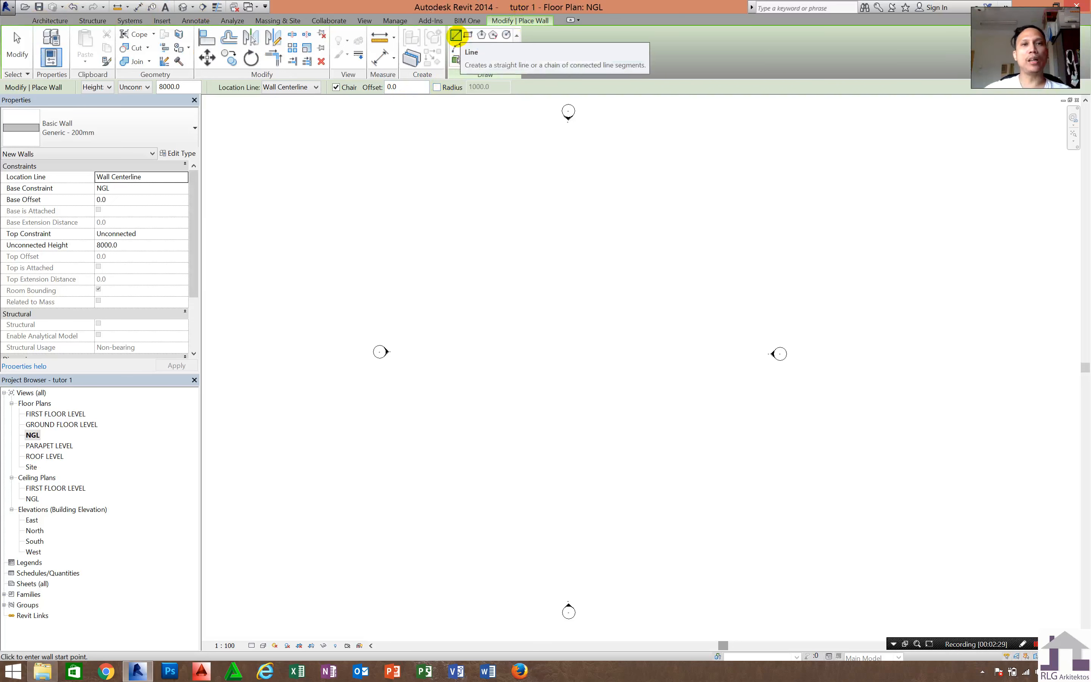
left_click(458, 35)
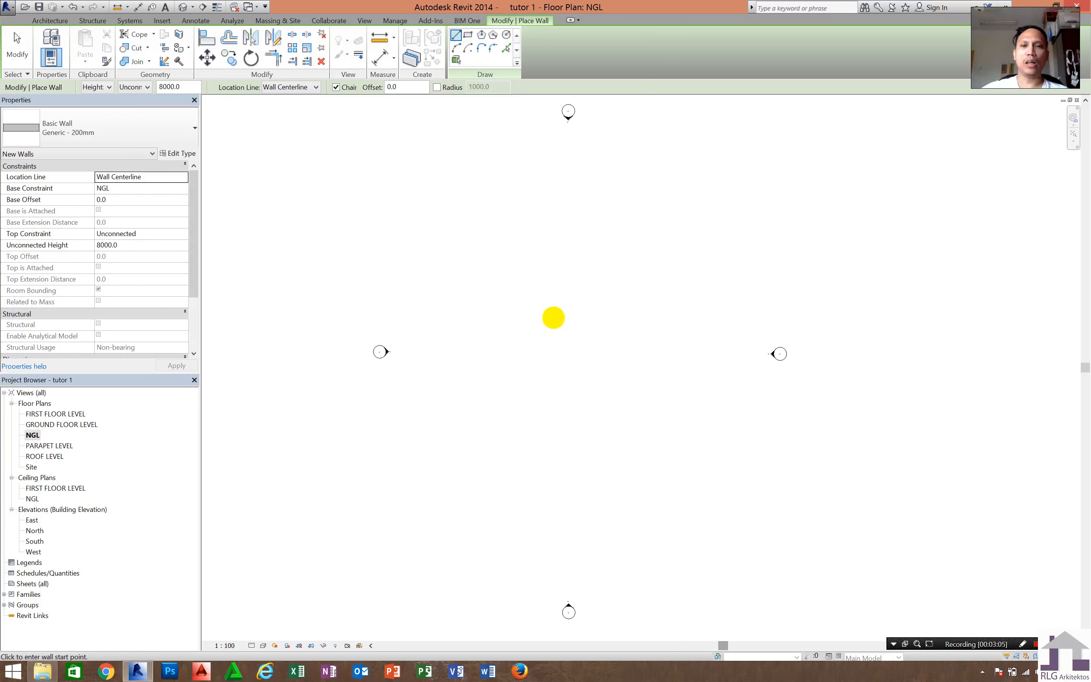
left_click(547, 313)
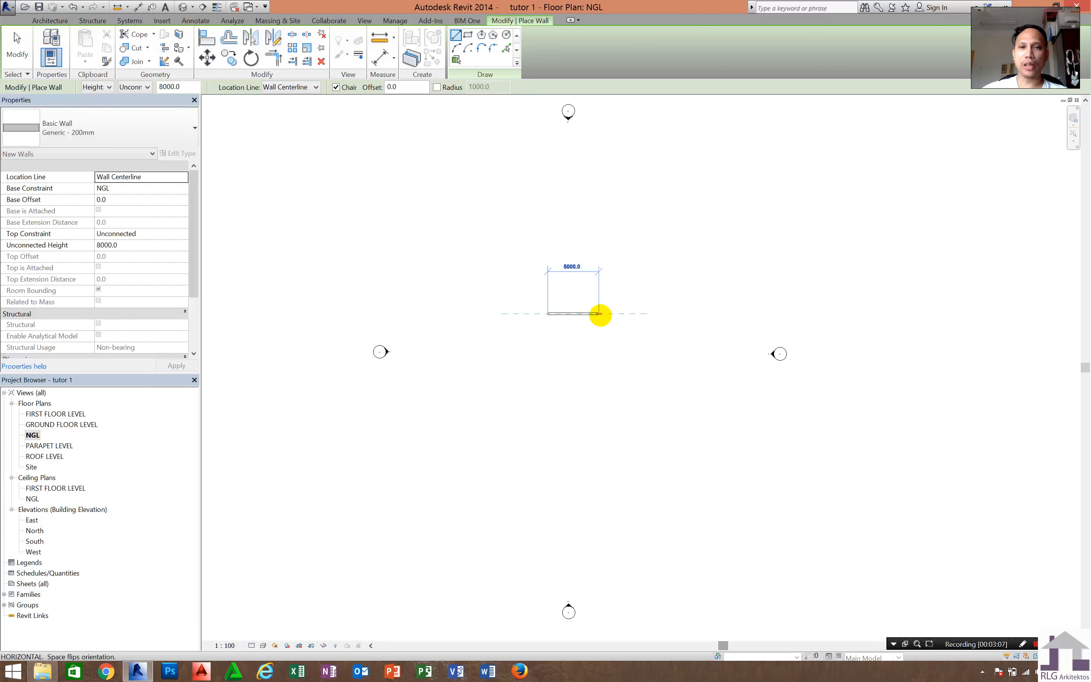
scroll(602, 313, "up", 2)
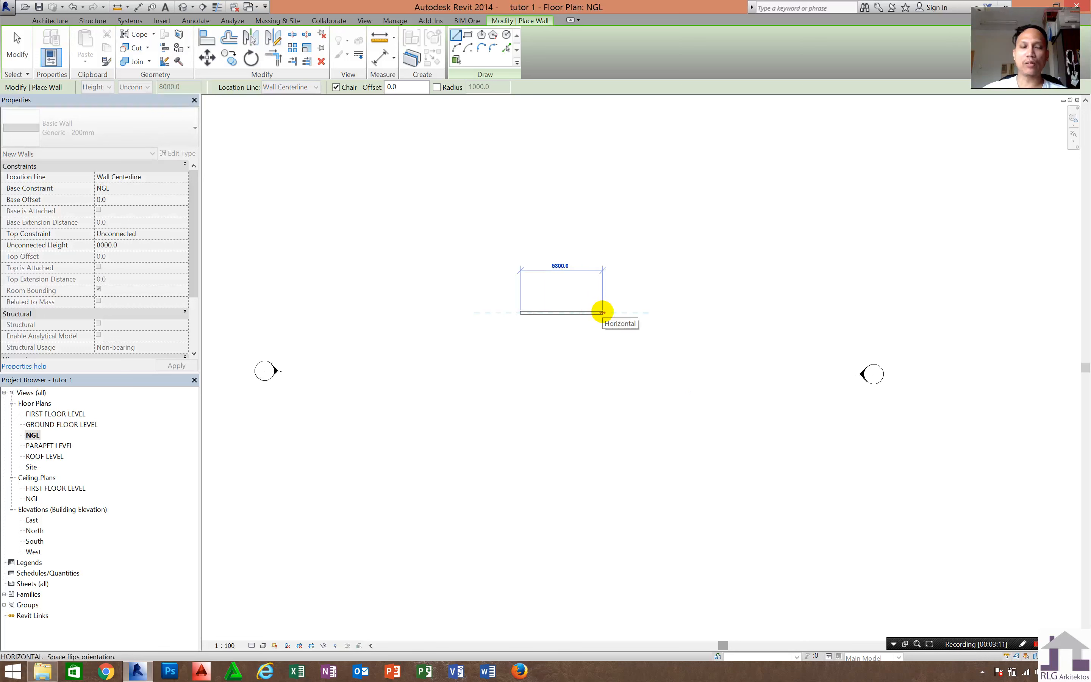
key("Escape")
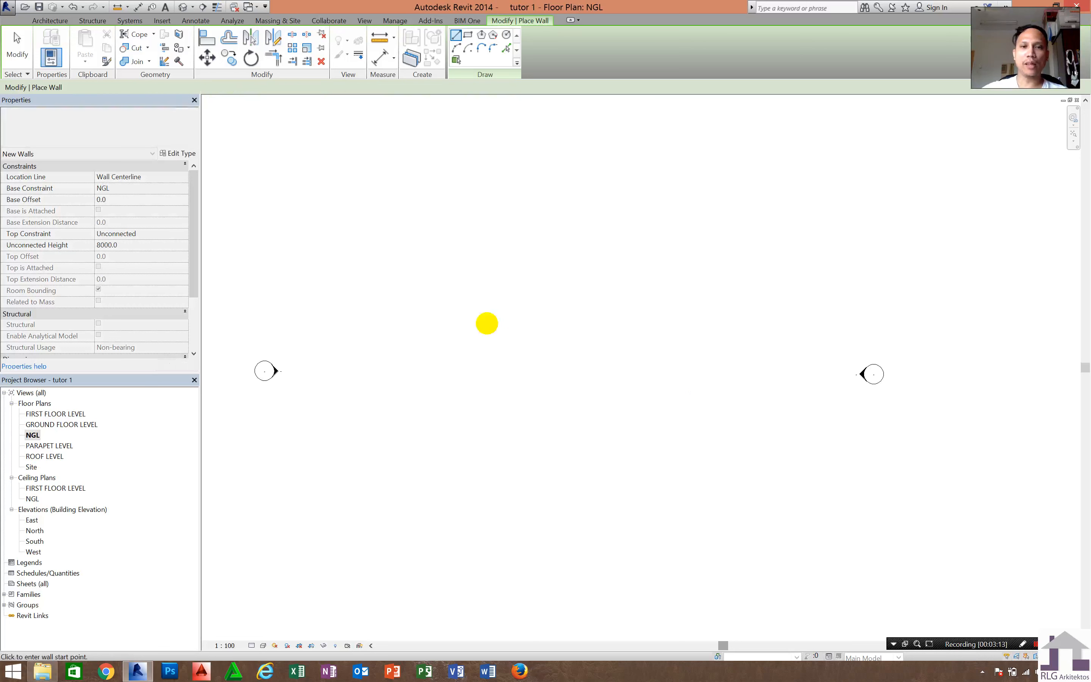
Draw a closed square of four Generic - 200mm walls, 5000 mm per side along the centerlines, between the elevation markers.
left_click(487, 324)
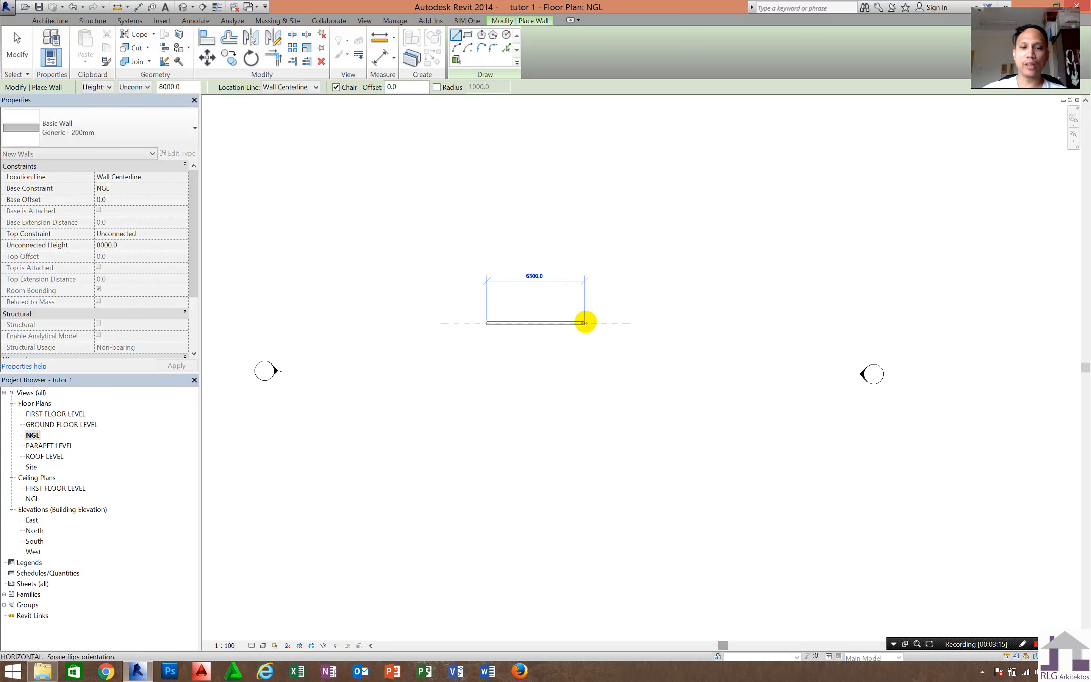
type("5000")
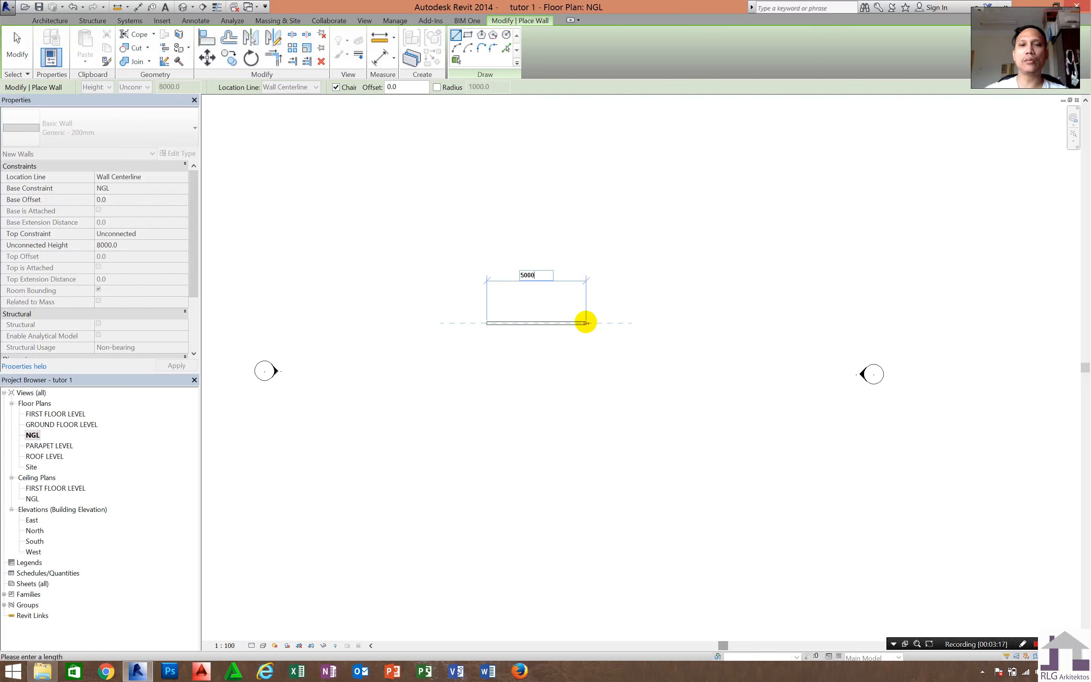
key("Return")
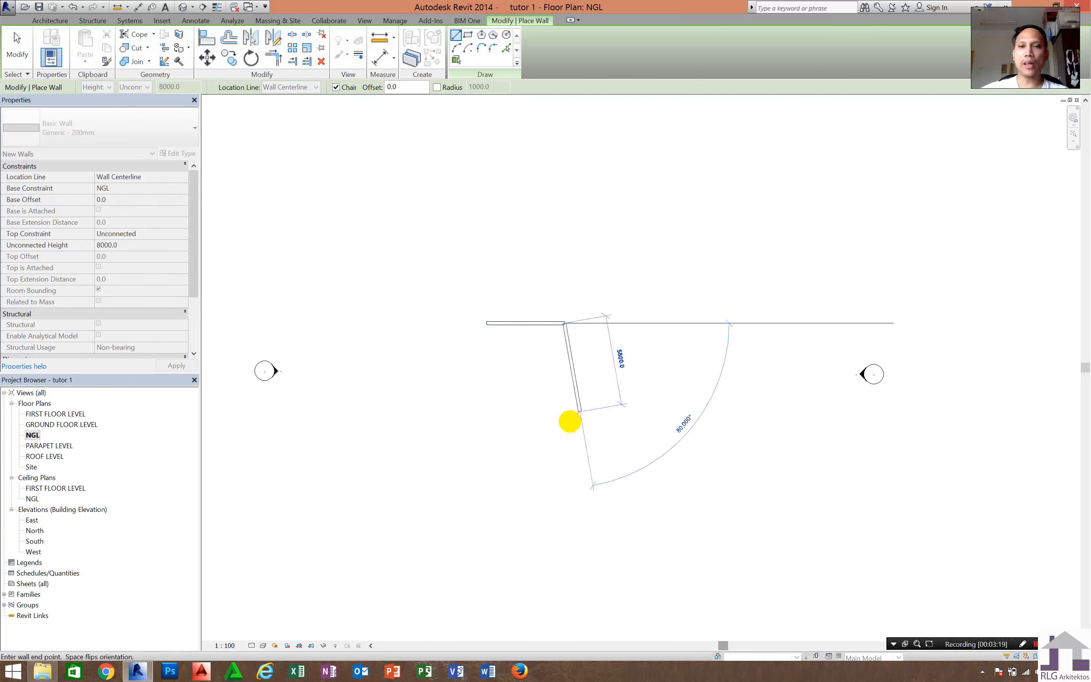
type("5000")
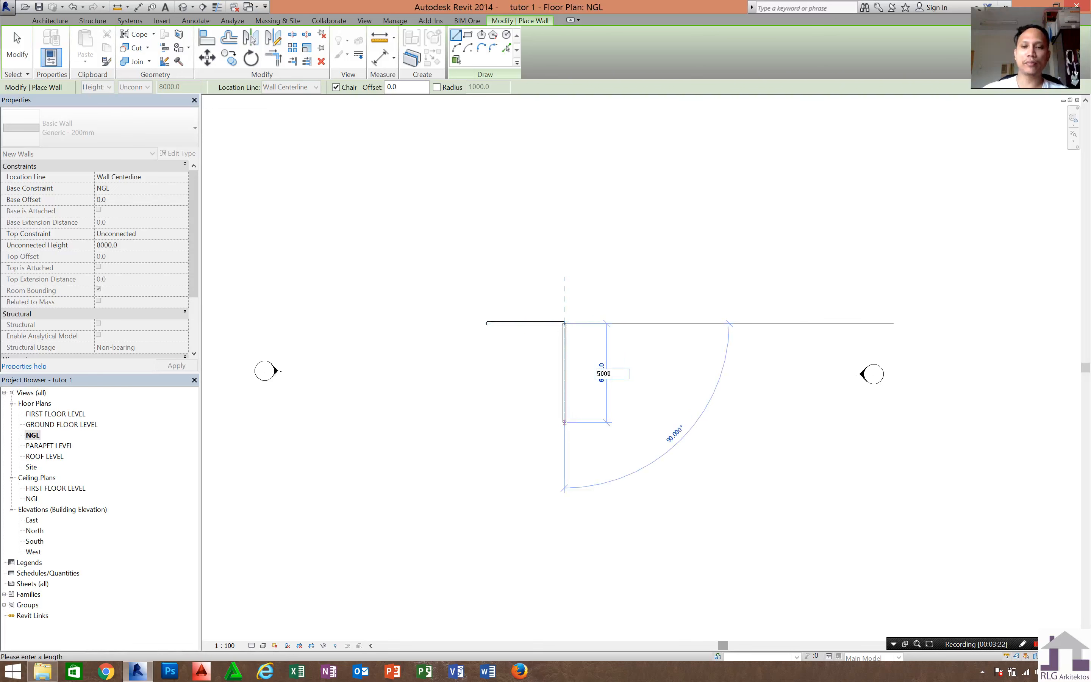
key("Return")
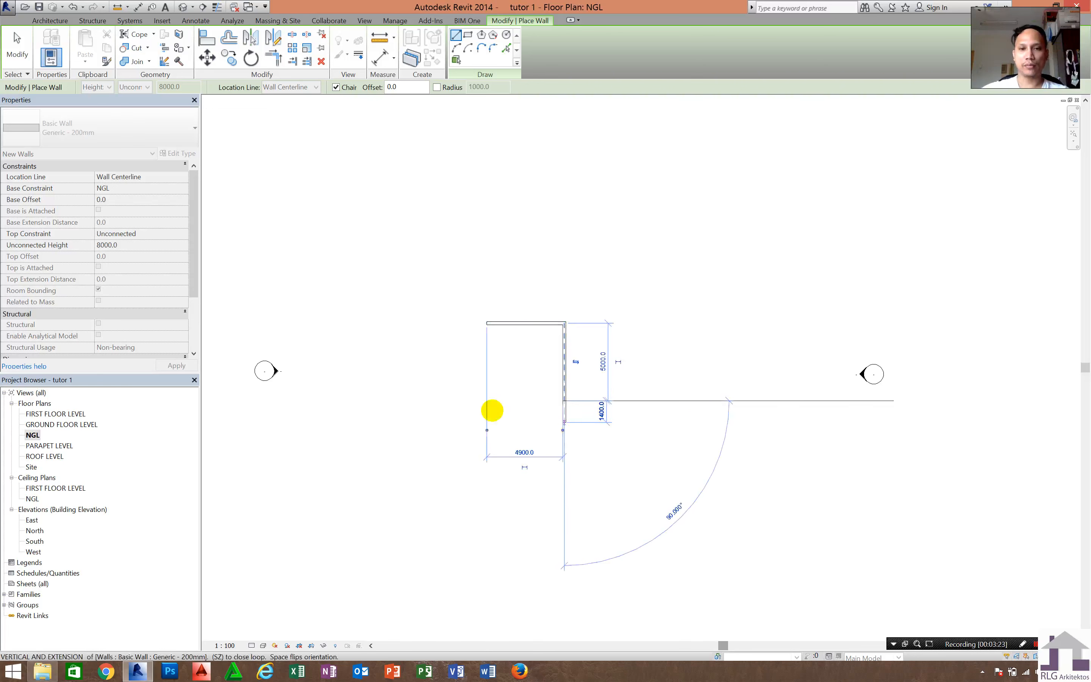
left_click(486, 401)
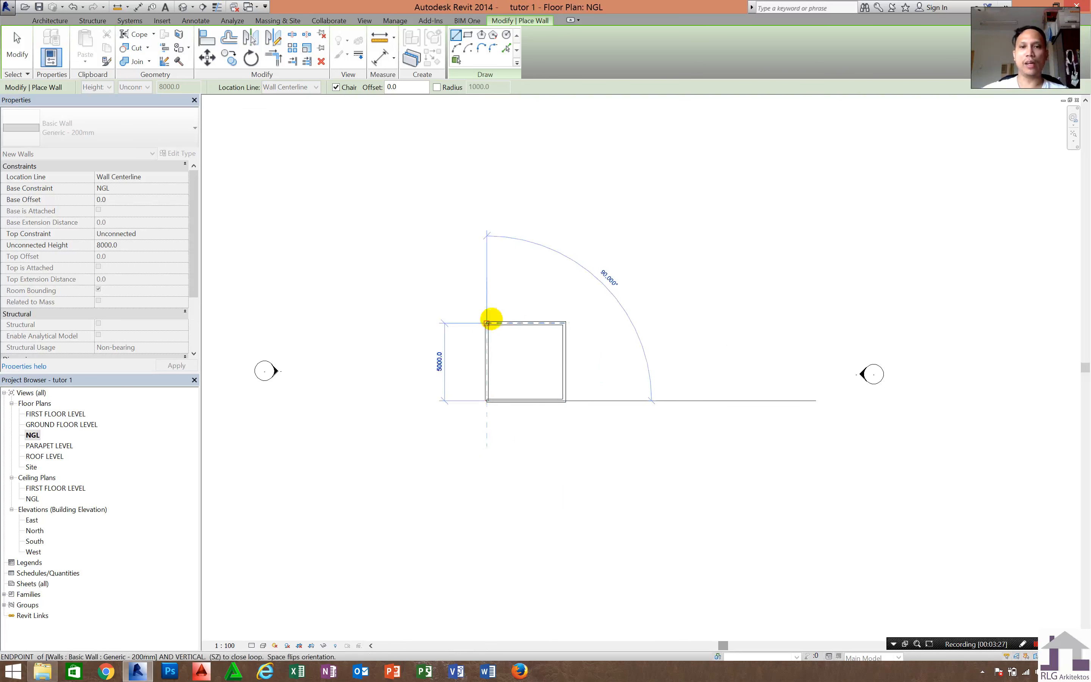
left_click(487, 323)
key("Escape")
key("Escape")
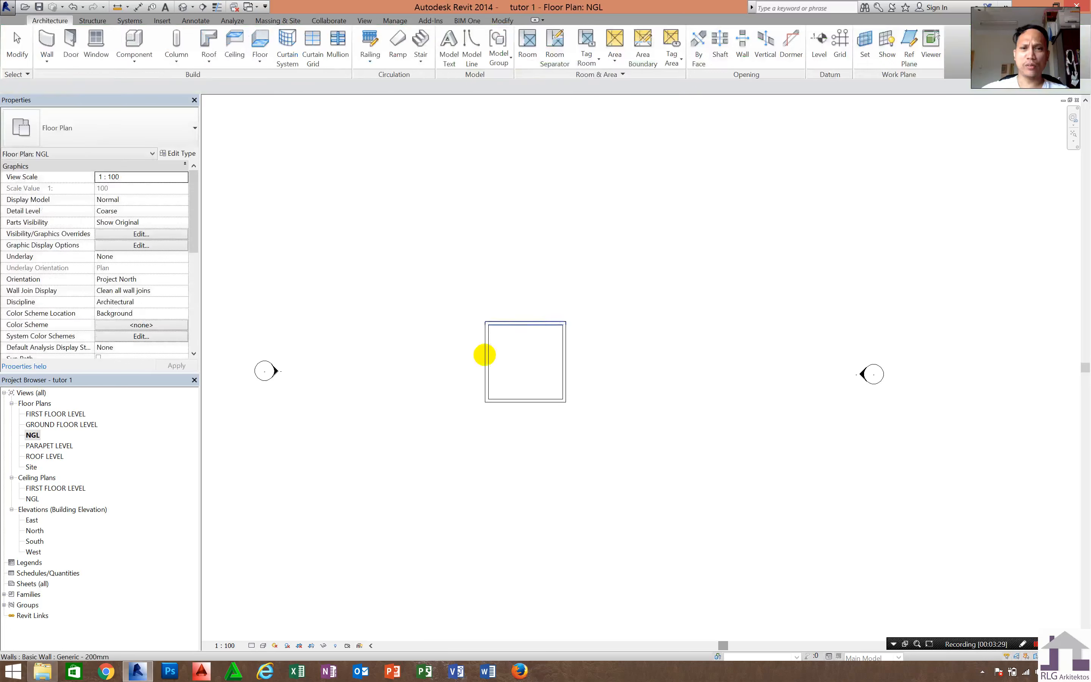
Select the square's west wall and examine which wall faces its temporary dimension to the opposite wall measures between.
left_click(530, 323)
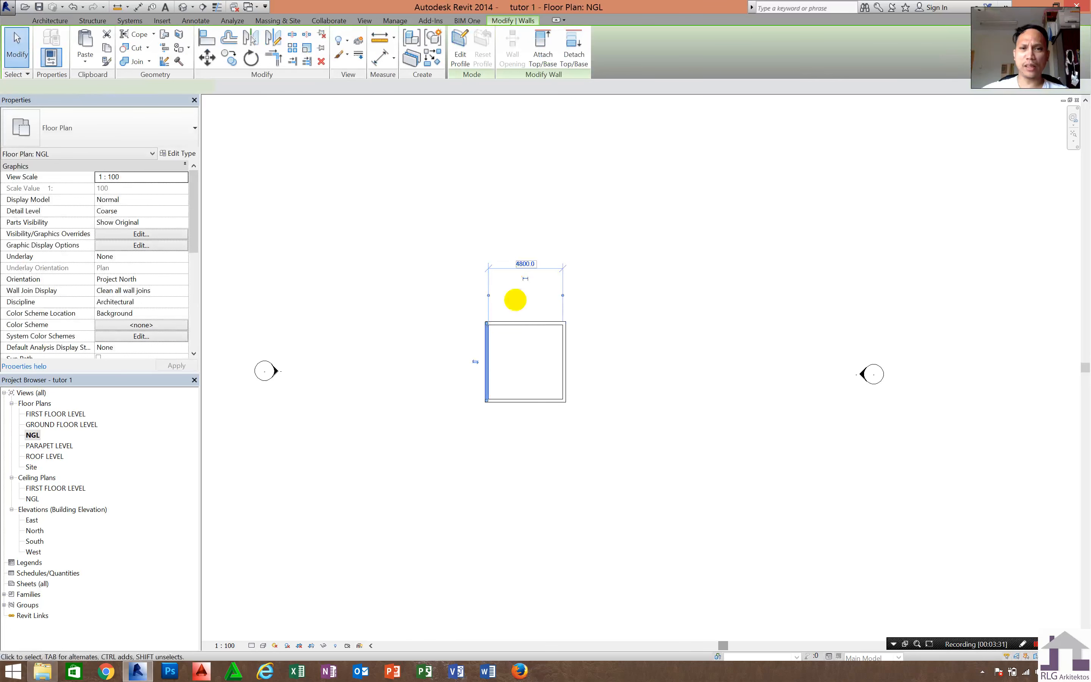
scroll(503, 332, "up", 2)
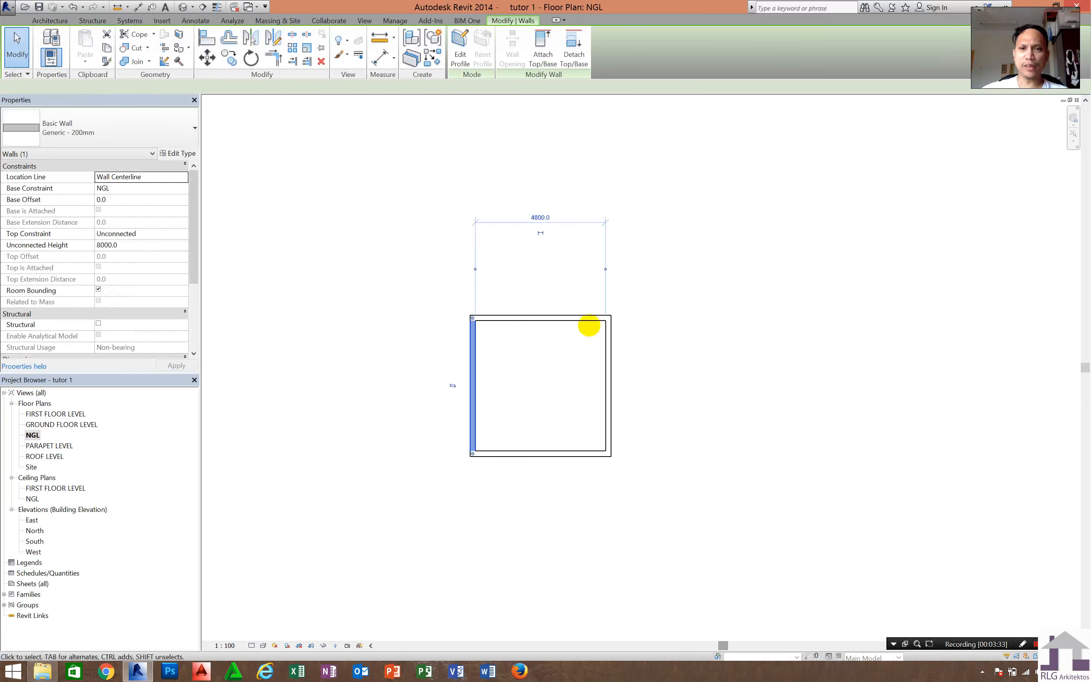
scroll(590, 318, "up", 2)
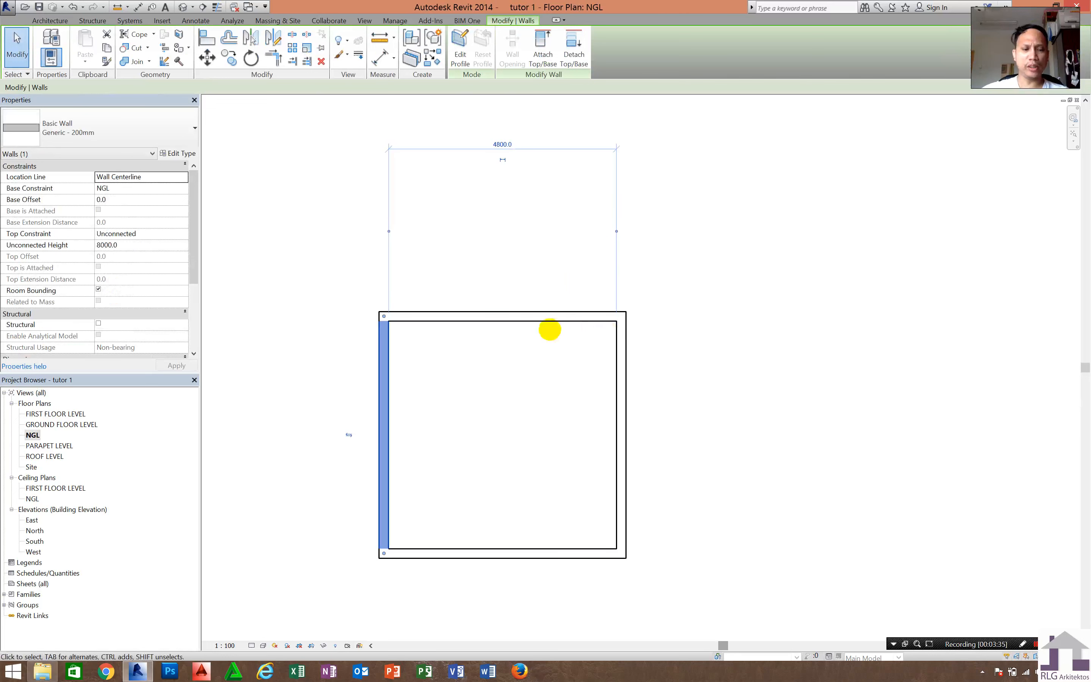
left_click(614, 326)
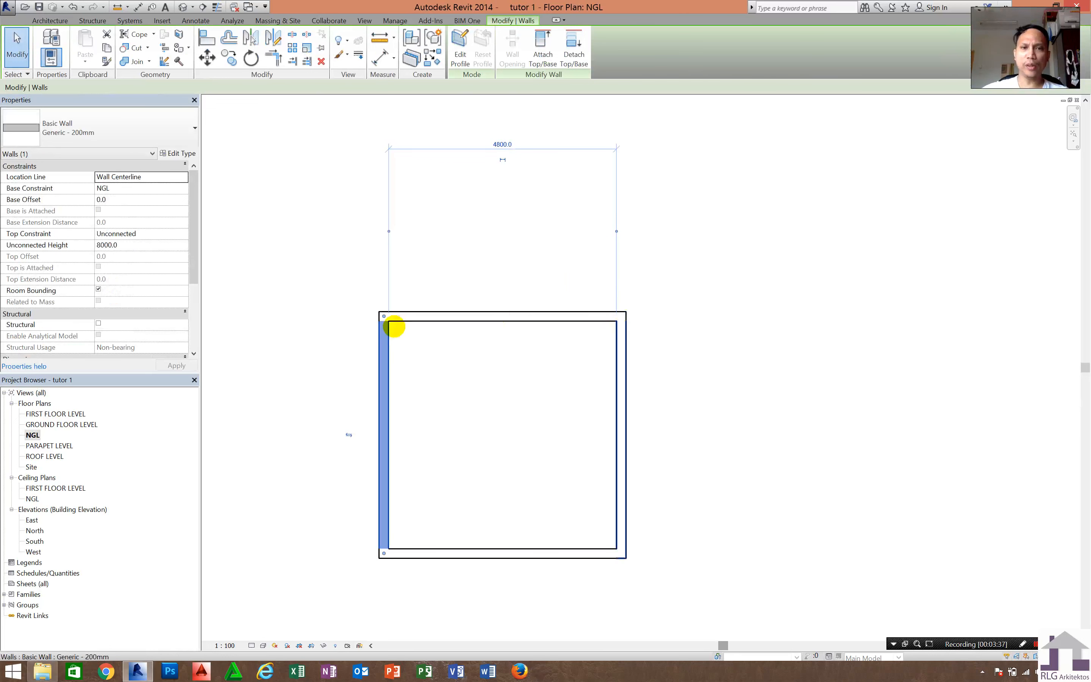
left_click(391, 324)
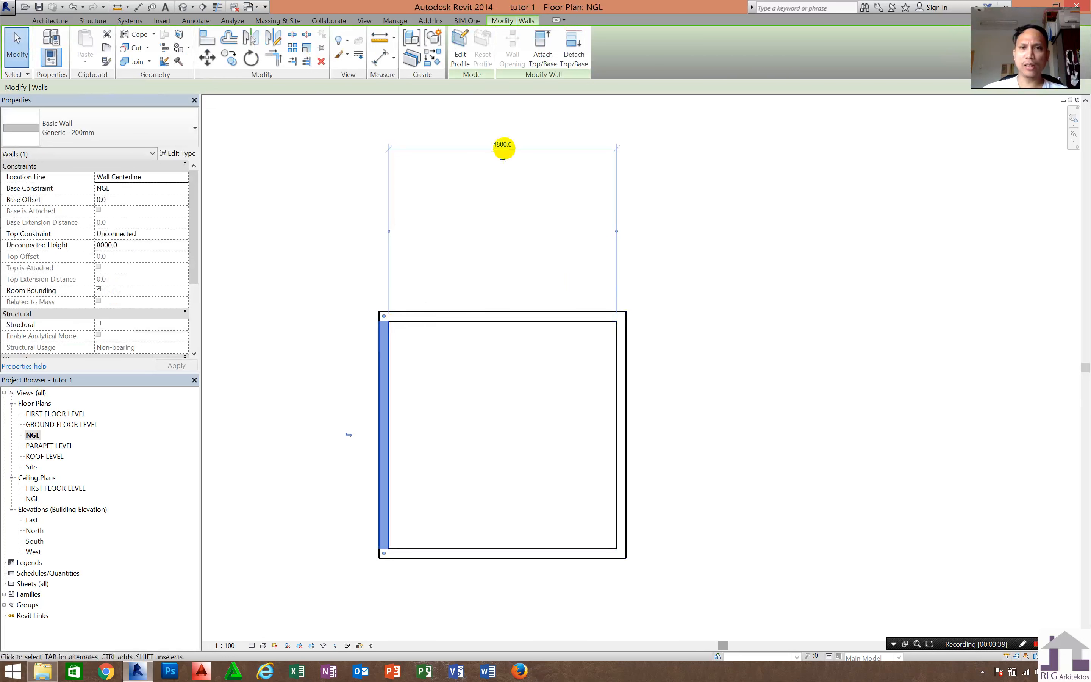
left_click(502, 145)
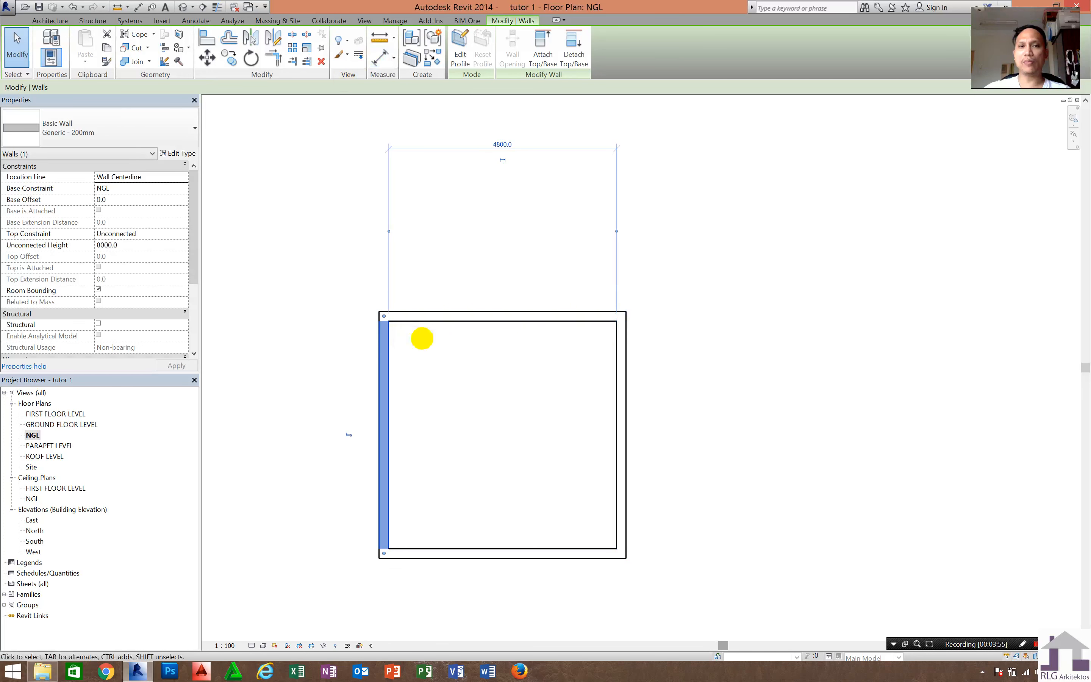
scroll(567, 274, "down", 2)
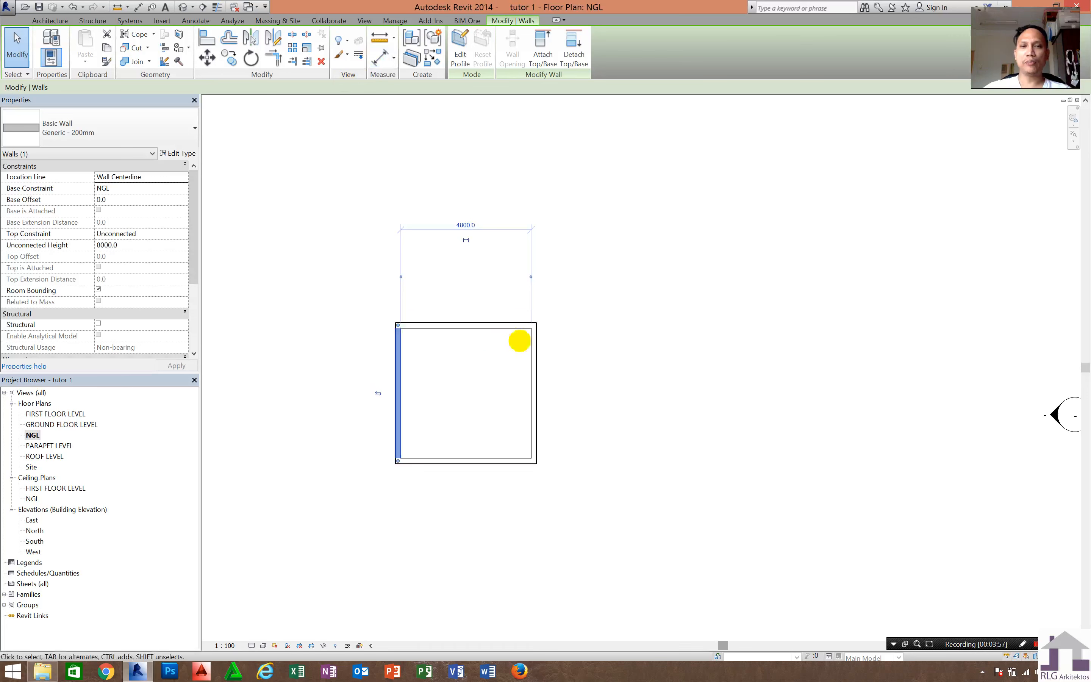
scroll(541, 329, "up", 1)
scroll(547, 334, "up", 1)
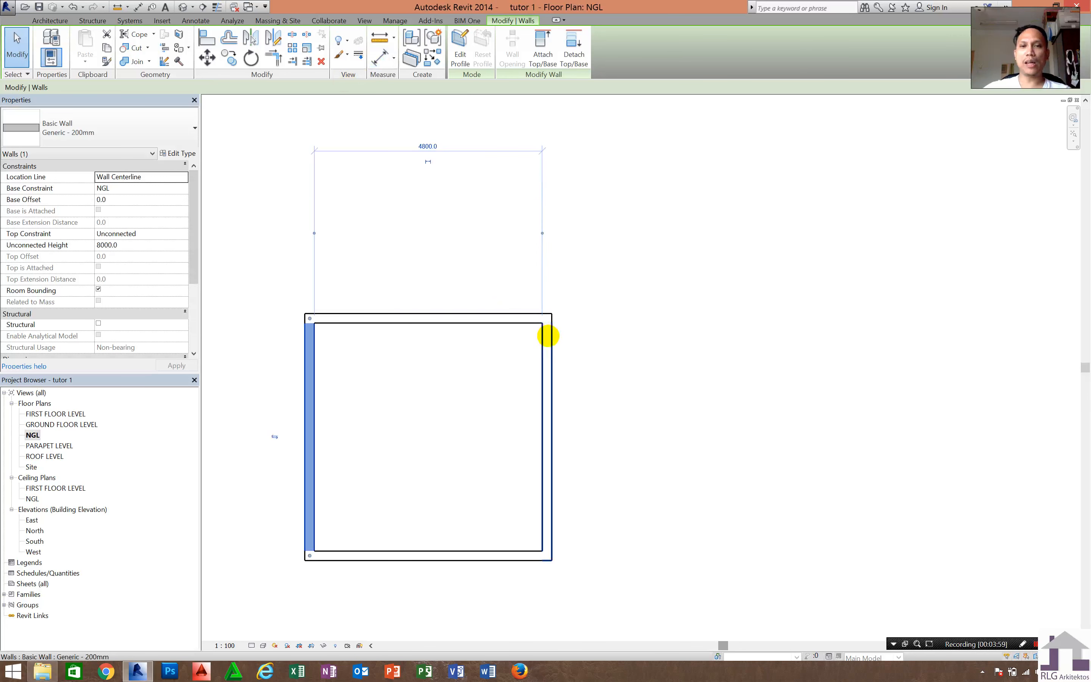
scroll(549, 333, "down", 2)
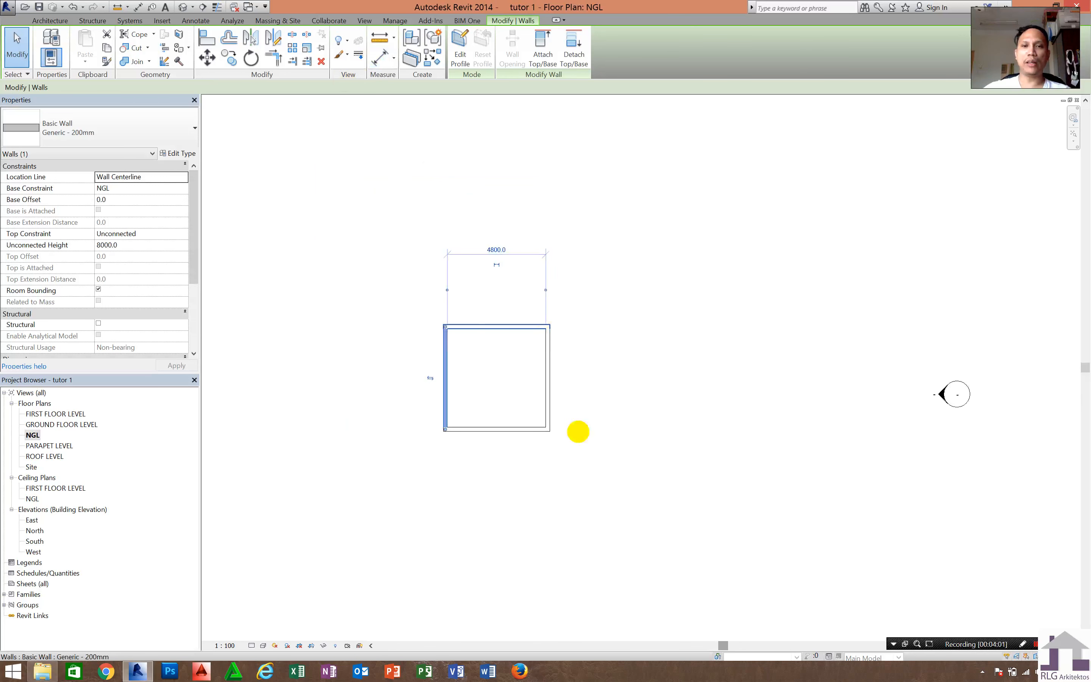
Delete the four walls of the square room.
left_click_drag(601, 470, 452, 270)
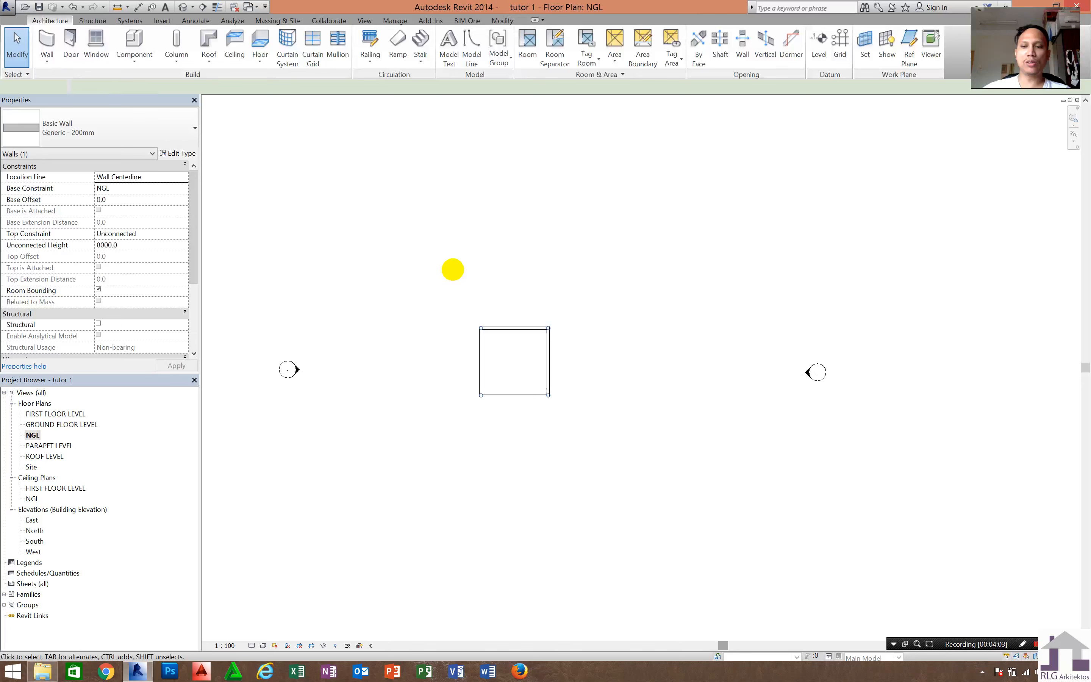
key("Delete")
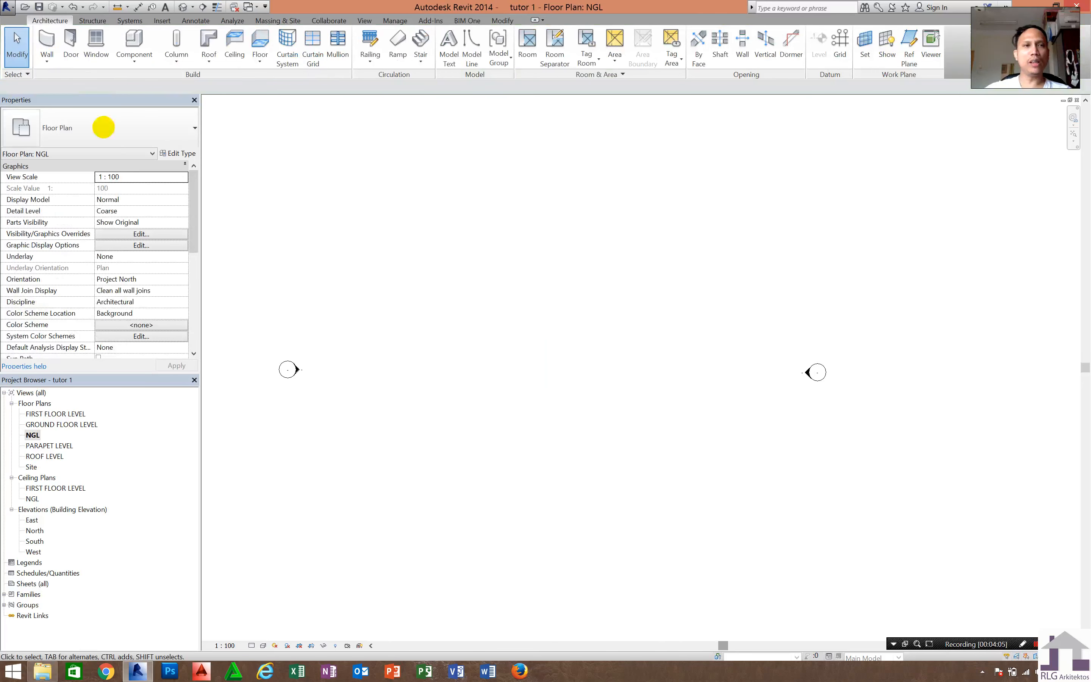
Draw a rectangular room of Generic - 200mm walls, about 7900 mm wide by 6700 mm high, between the elevation markers.
left_click(47, 41)
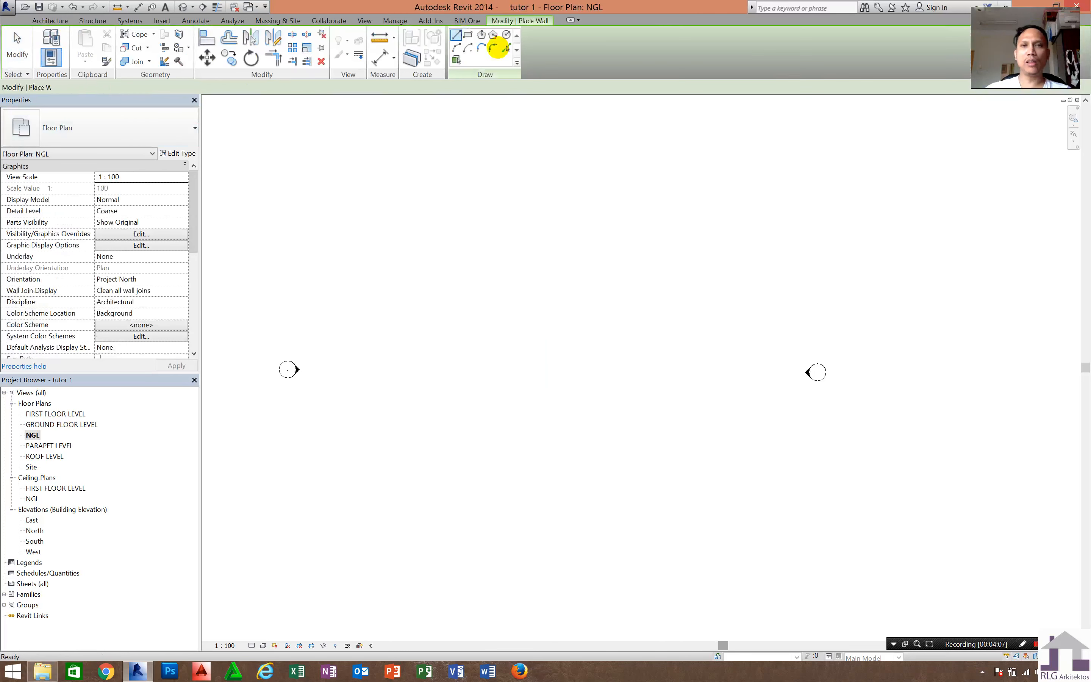
left_click(467, 34)
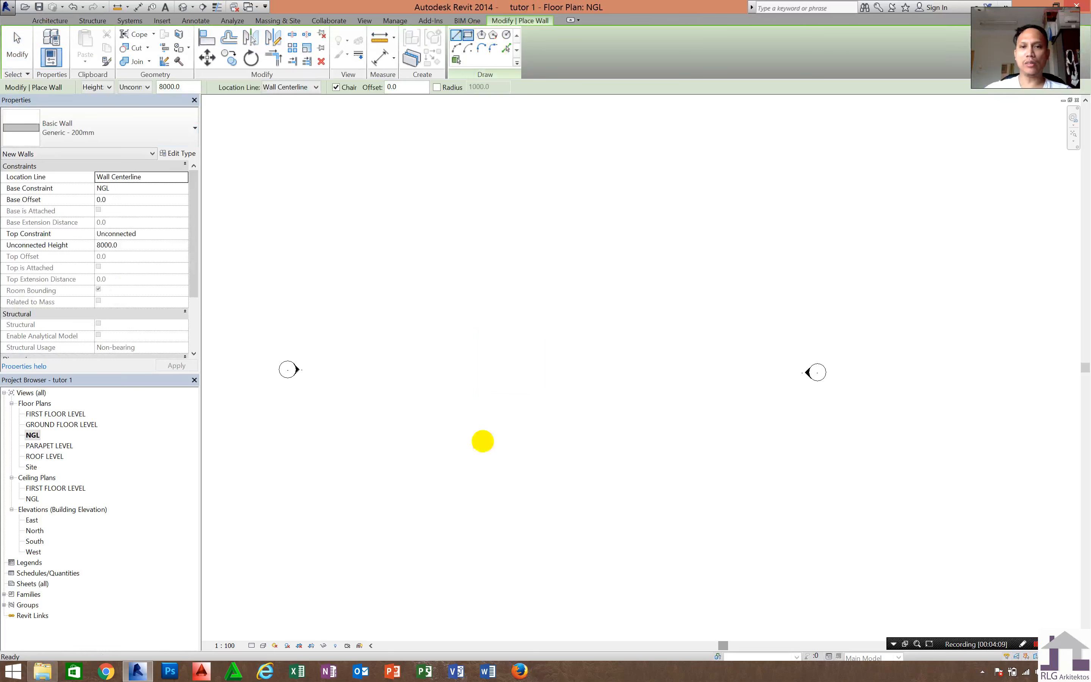
left_click(493, 410)
left_click(599, 318)
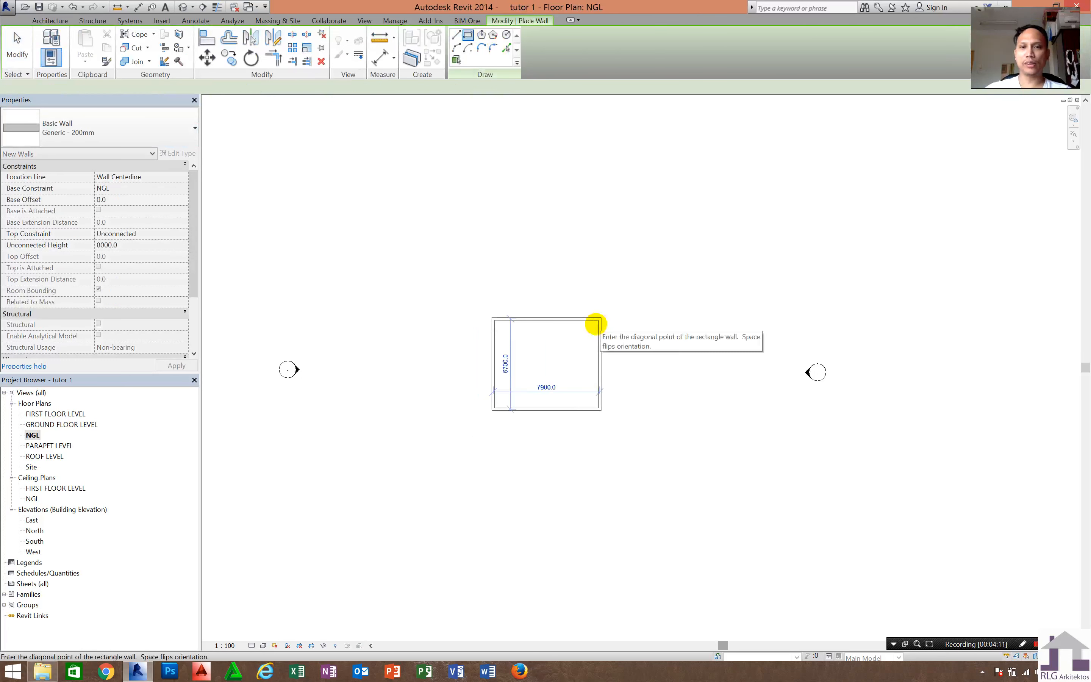
scroll(555, 362, "up", 1)
scroll(554, 340, "up", 1)
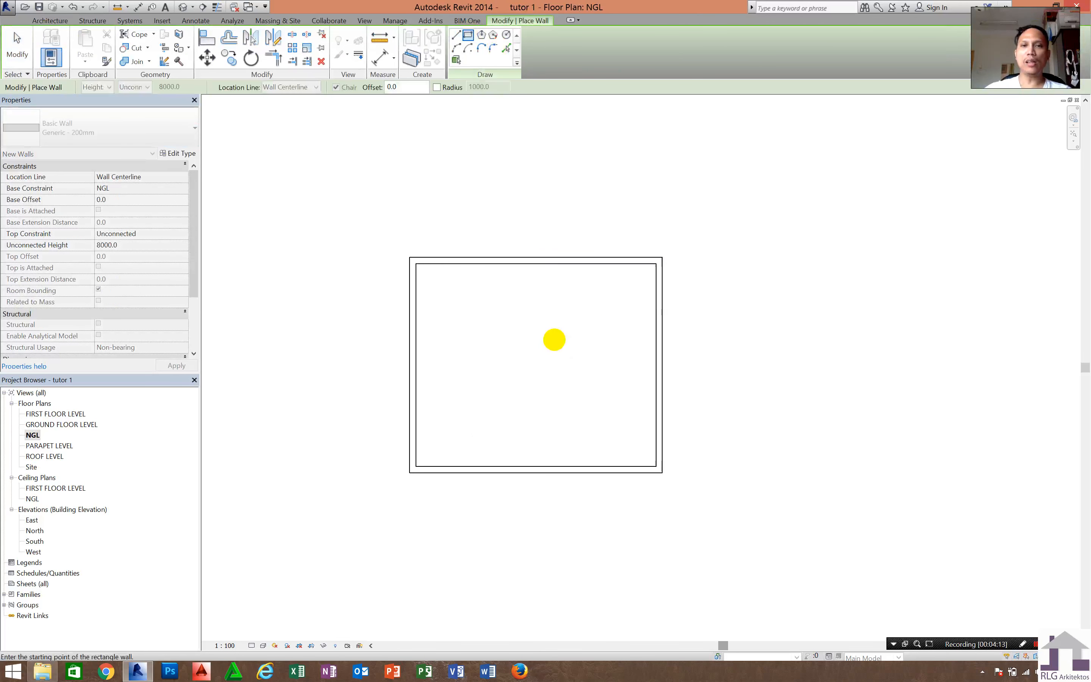
key("Escape")
key("Escape")
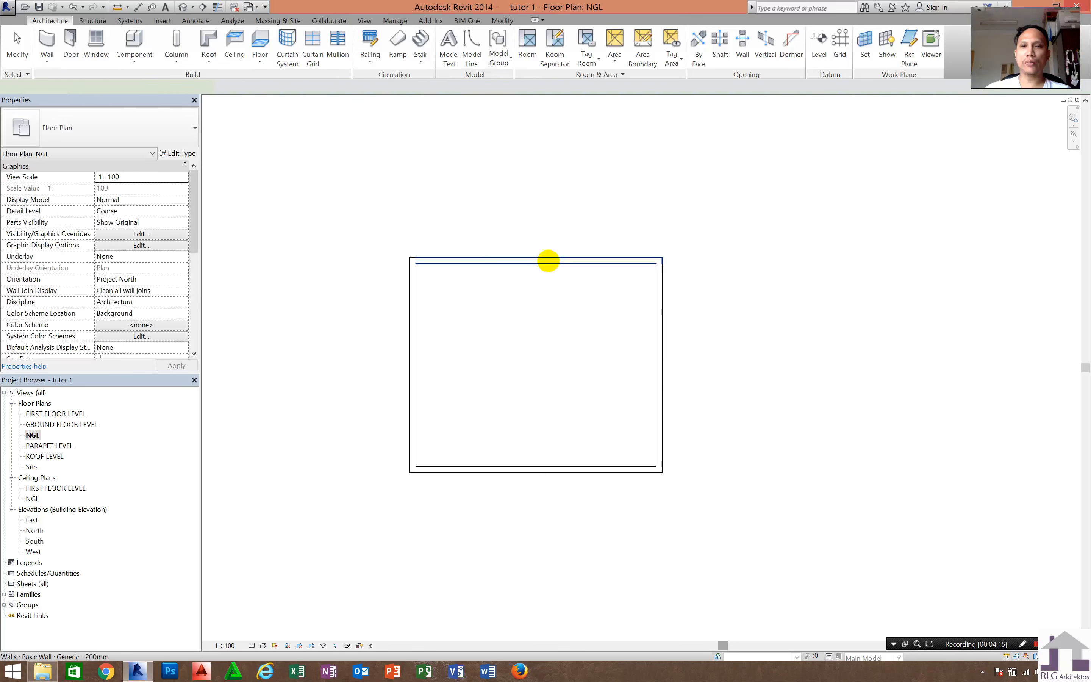
Set the clear distance between the room's north and south walls to 5000 mm by moving the north wall.
left_click(543, 263)
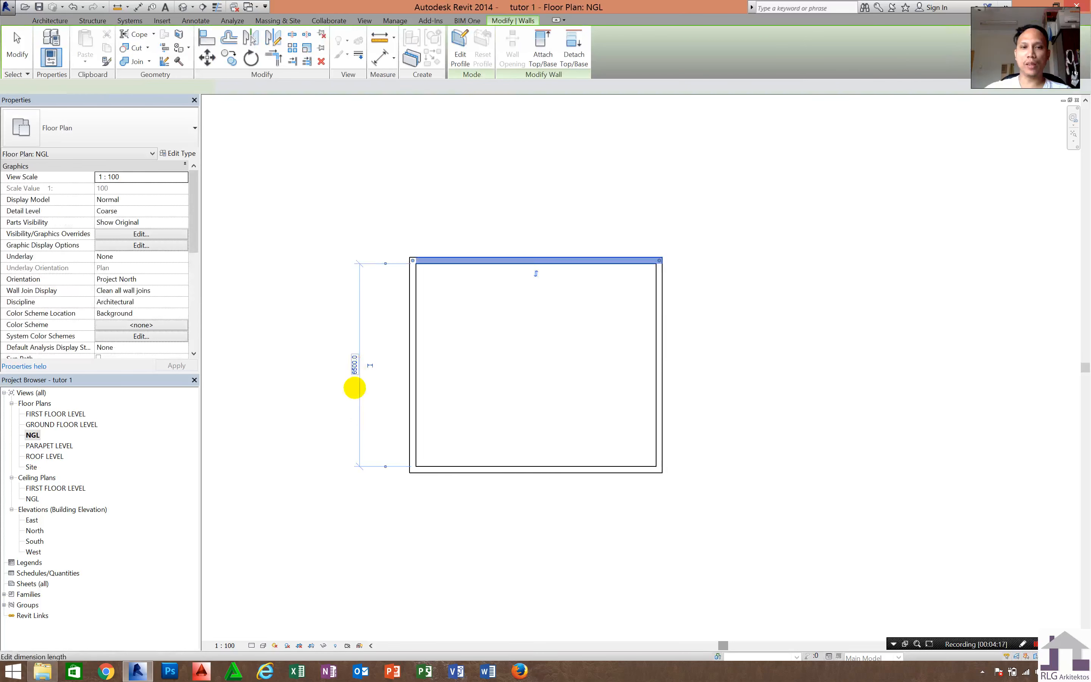
left_click(355, 365)
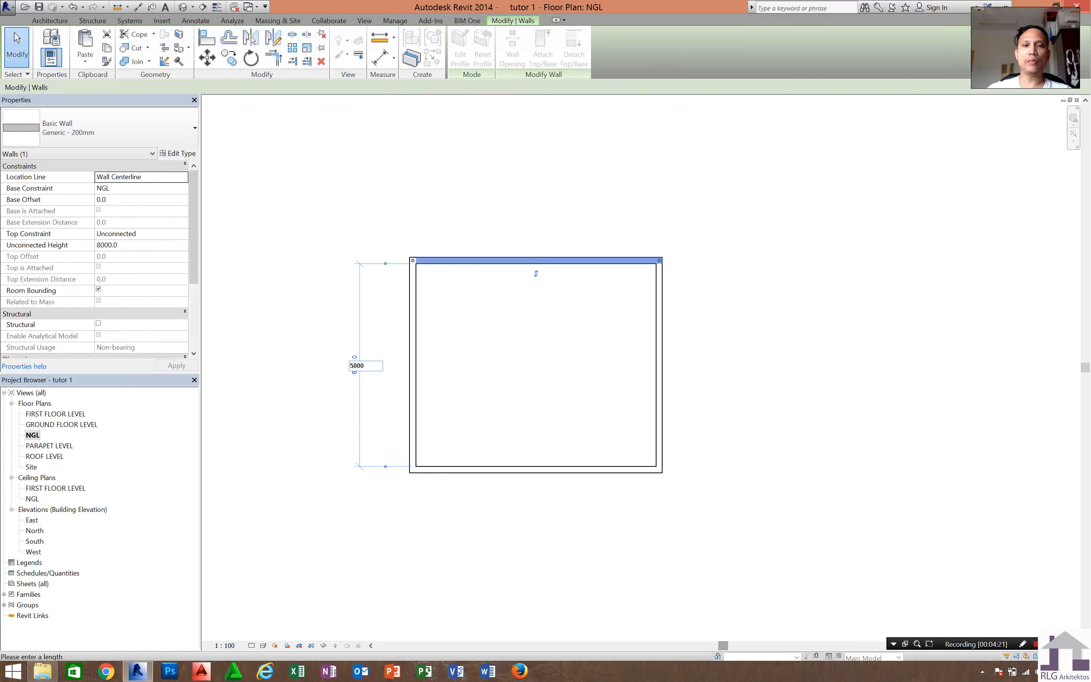
type("5000")
key("Return")
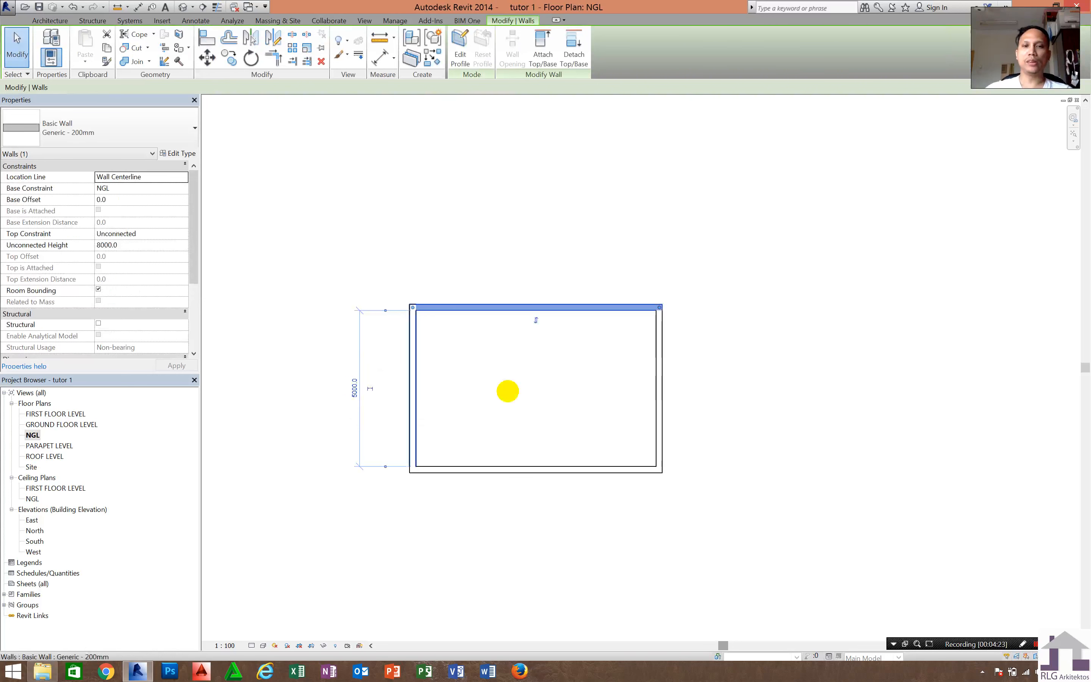
Set the clear distance between the room's west and east walls to 5000 mm by moving the west wall.
left_click(412, 388)
left_click(541, 518)
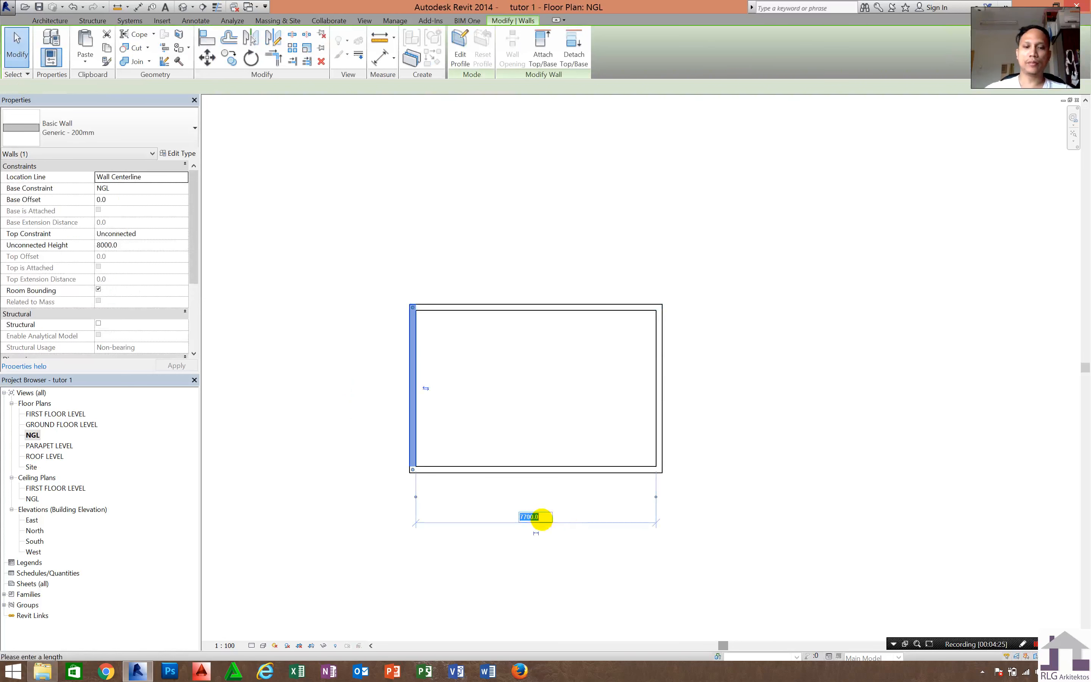
key("Return")
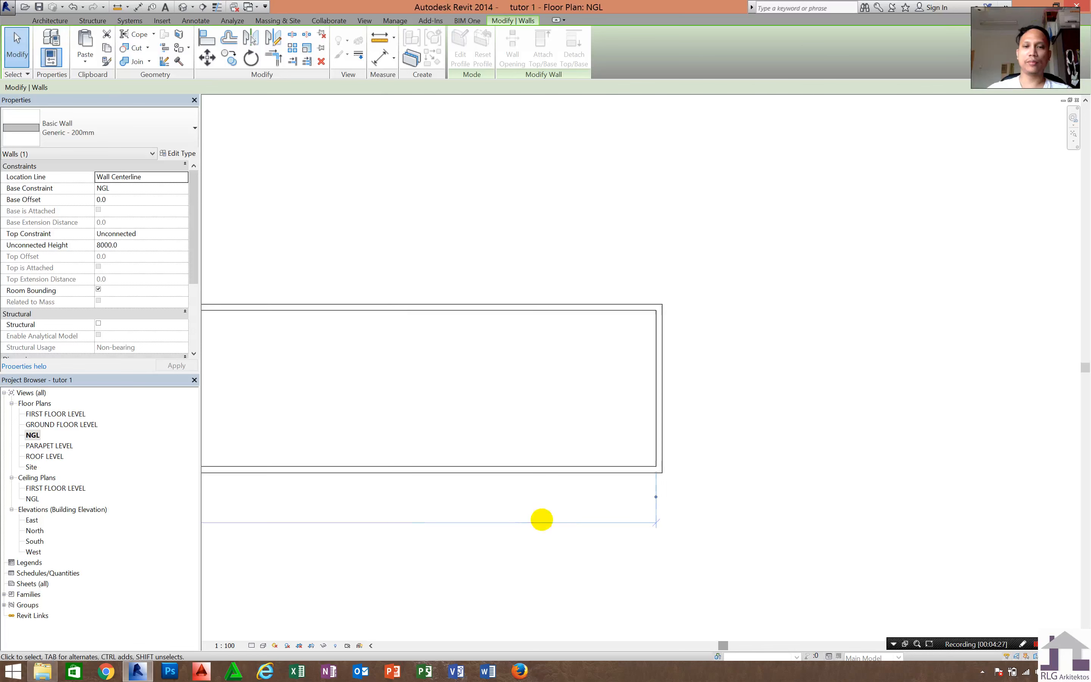
scroll(747, 389, "down", 2)
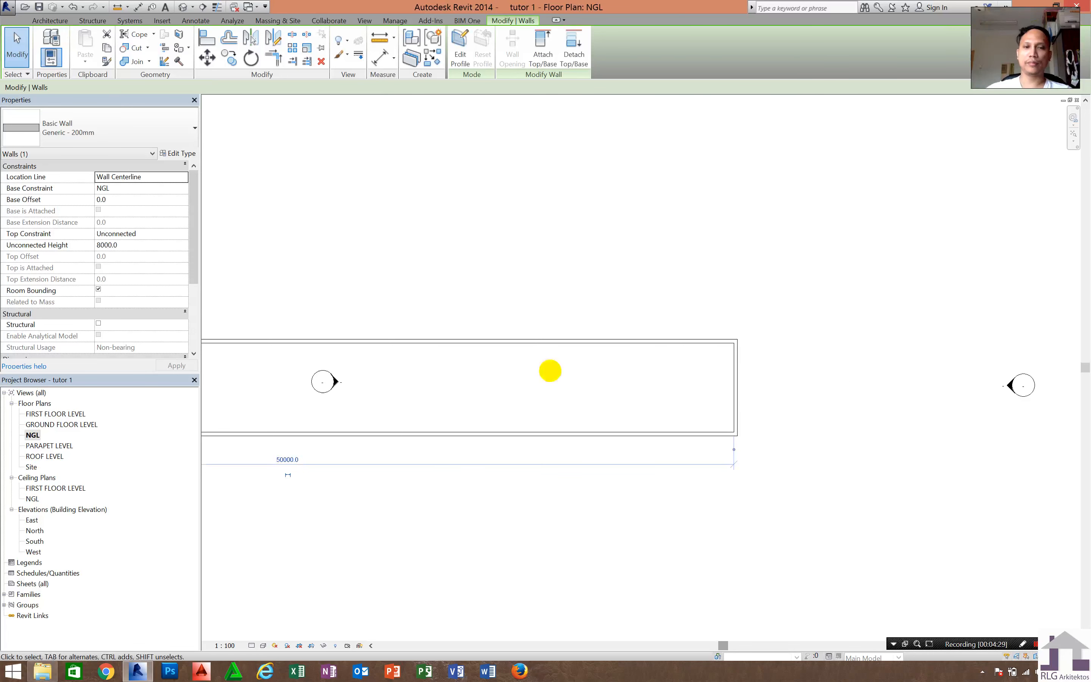
left_click(287, 458)
type("5")
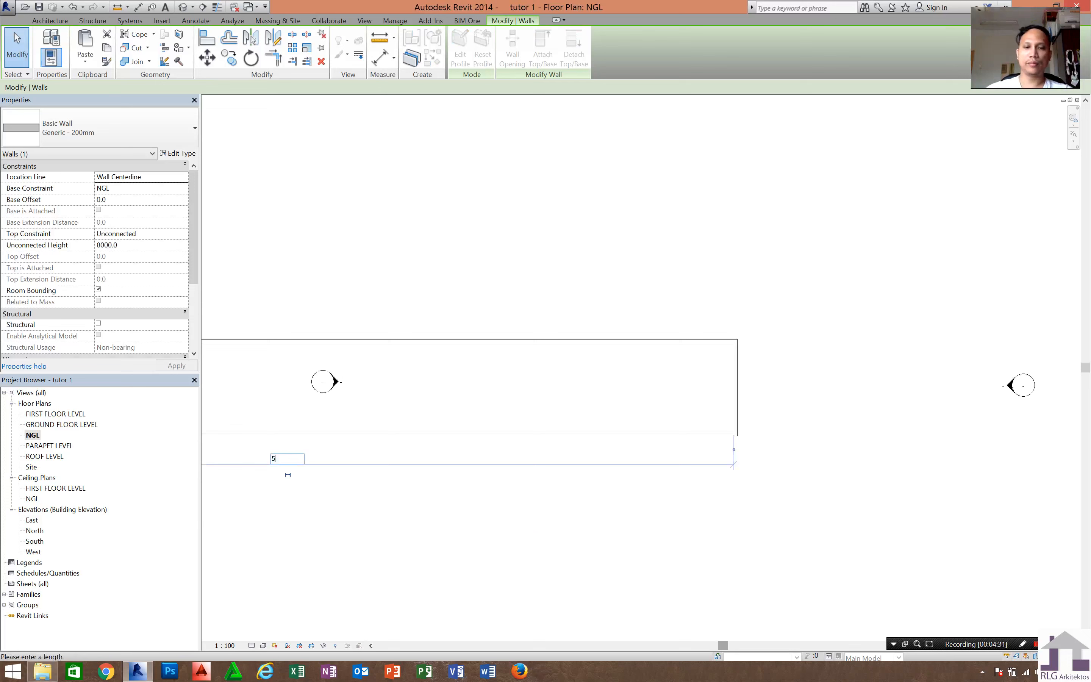
type("000")
key("Return")
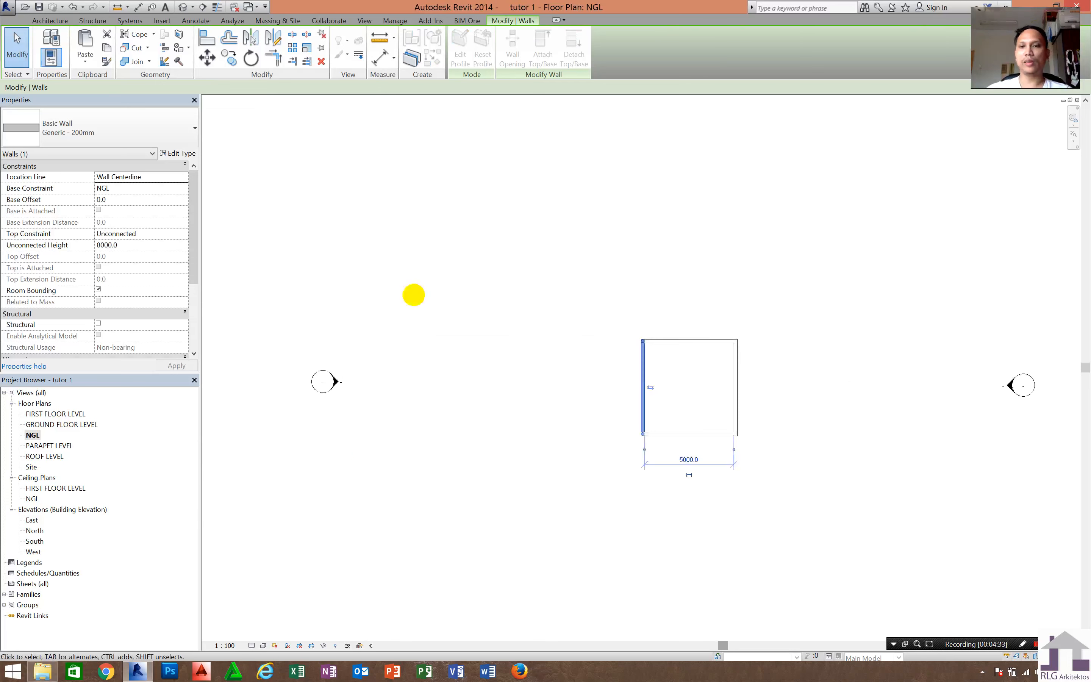
Delete all four walls of the resized rectangular room.
left_click(628, 450)
scroll(735, 275, "up", 4)
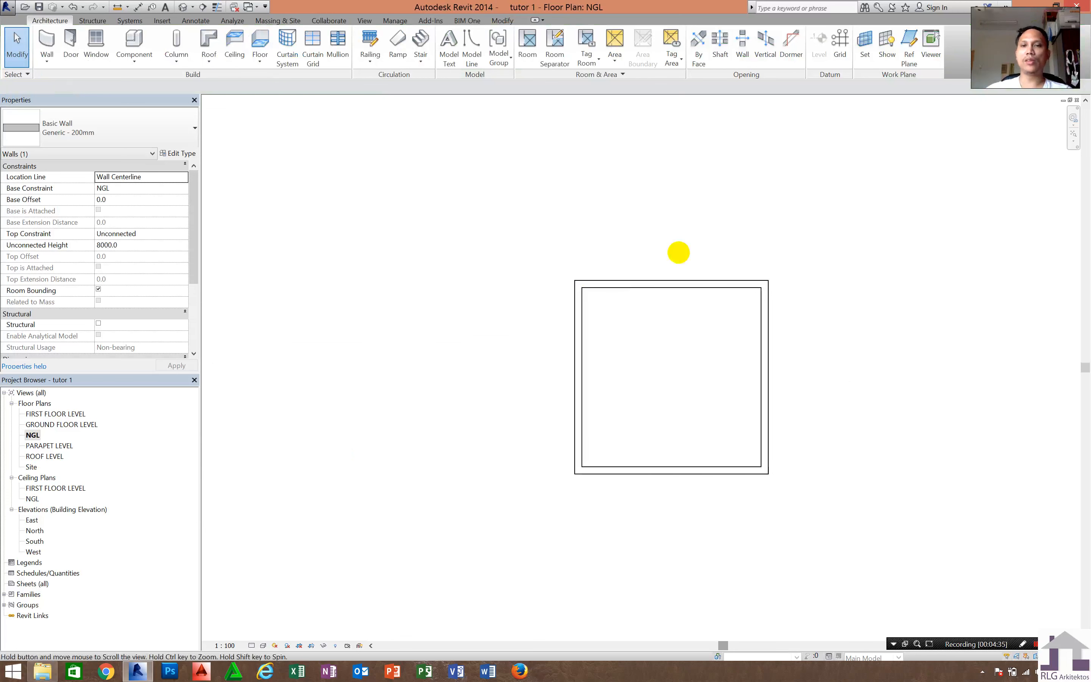
scroll(648, 234, "down", 3)
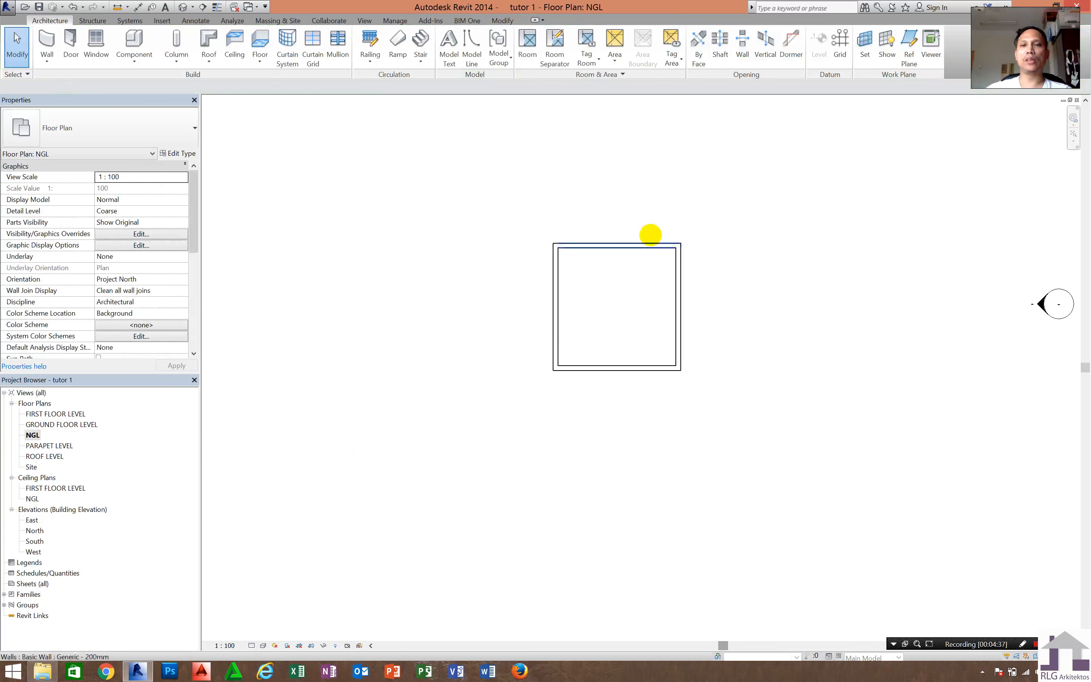
scroll(638, 258, "up", 2)
left_click_drag(701, 419, 480, 219)
key("Delete")
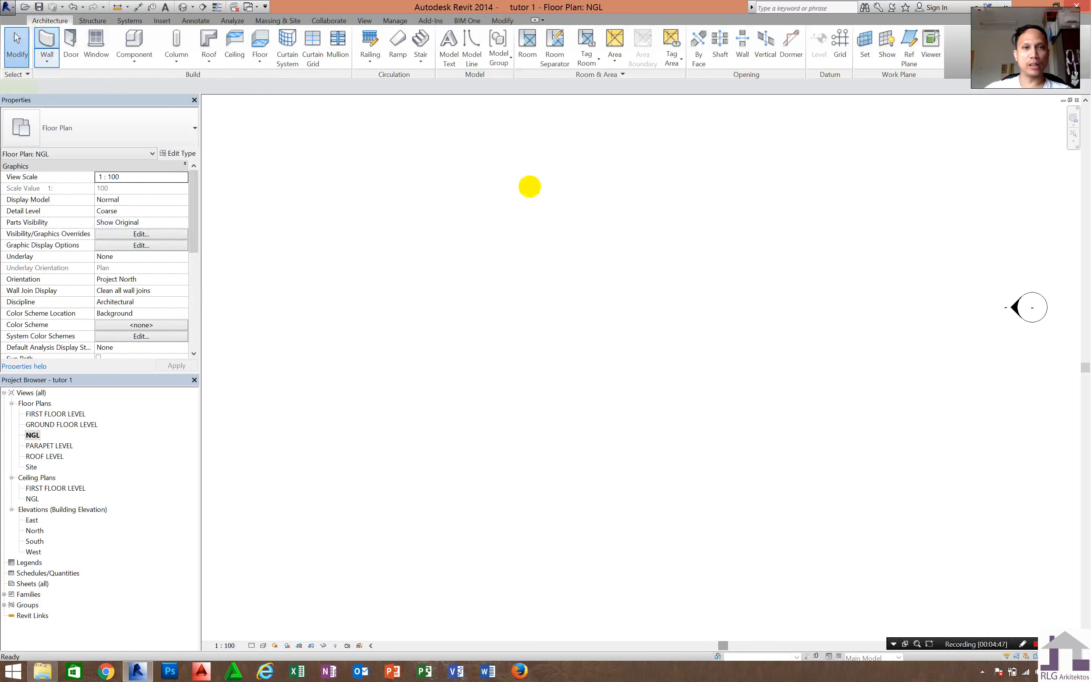
Start placing an architectural wall and examine its height option alongside the matching Unconnected Height property.
key("w")
key("a")
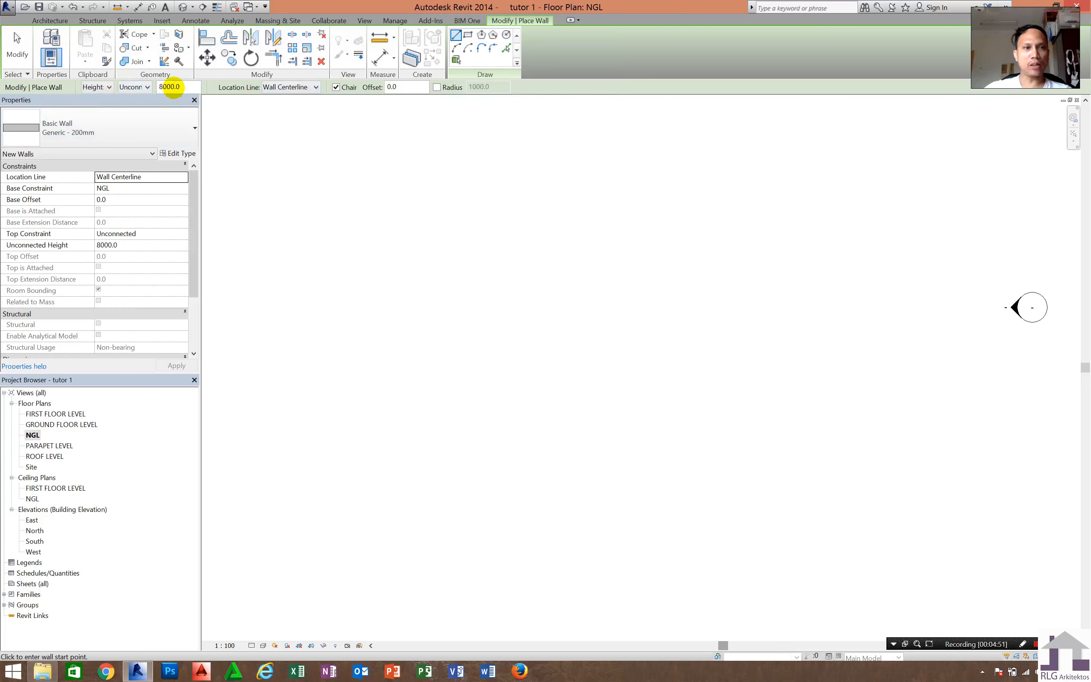
left_click(173, 88)
left_click(172, 88)
left_click(171, 87)
left_click(171, 88)
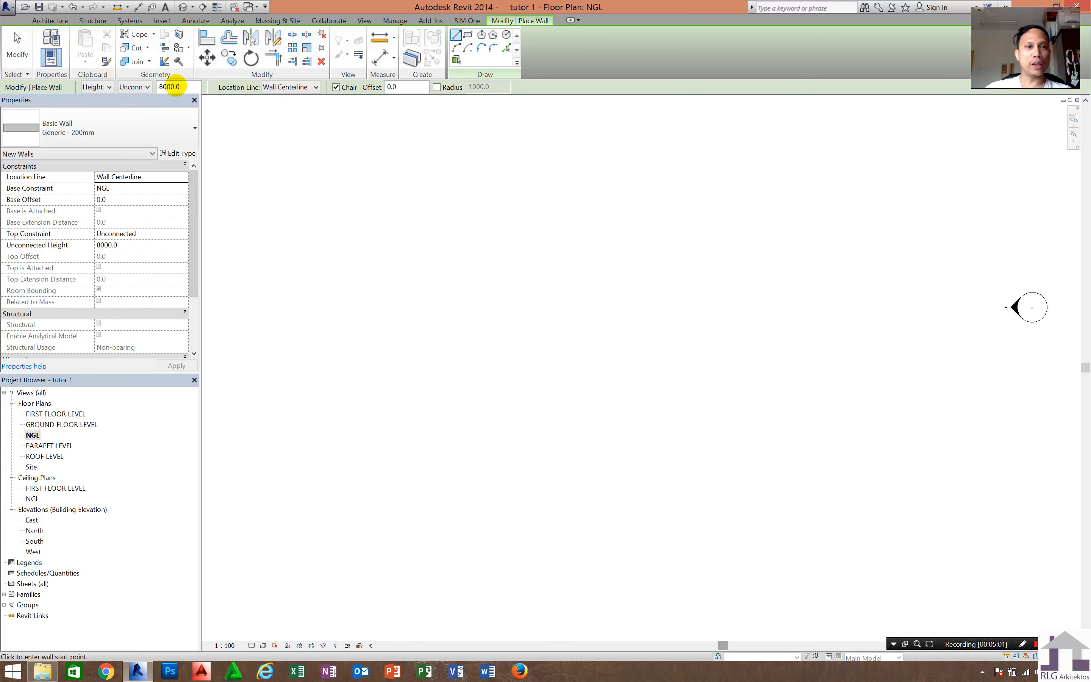
left_click(171, 87)
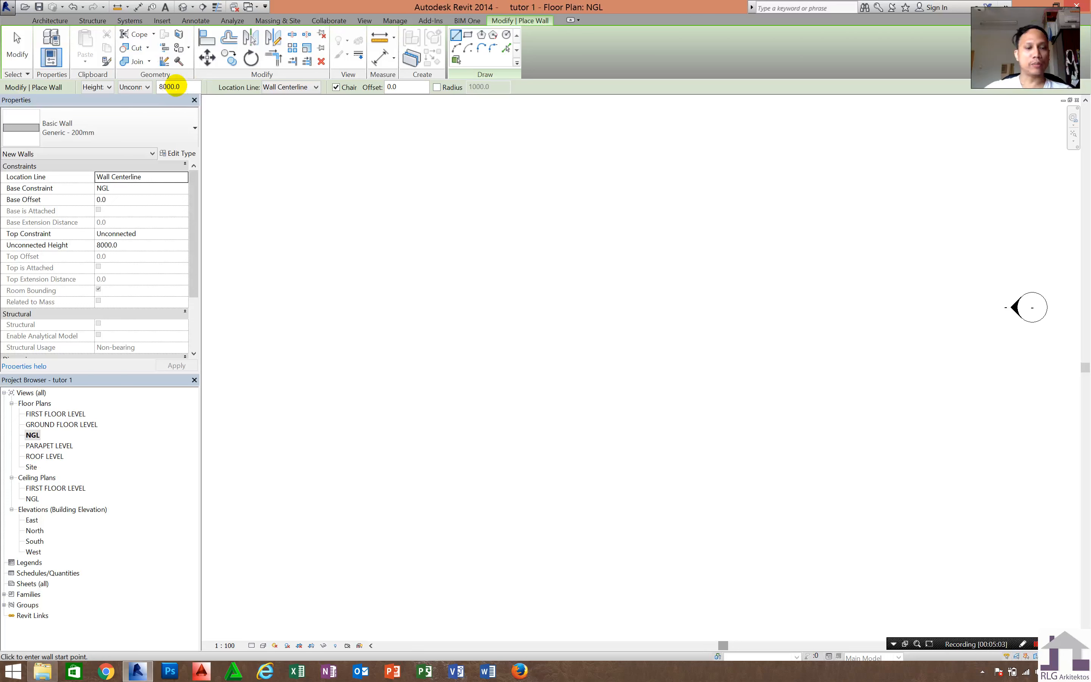
left_click(171, 87)
left_click(172, 87)
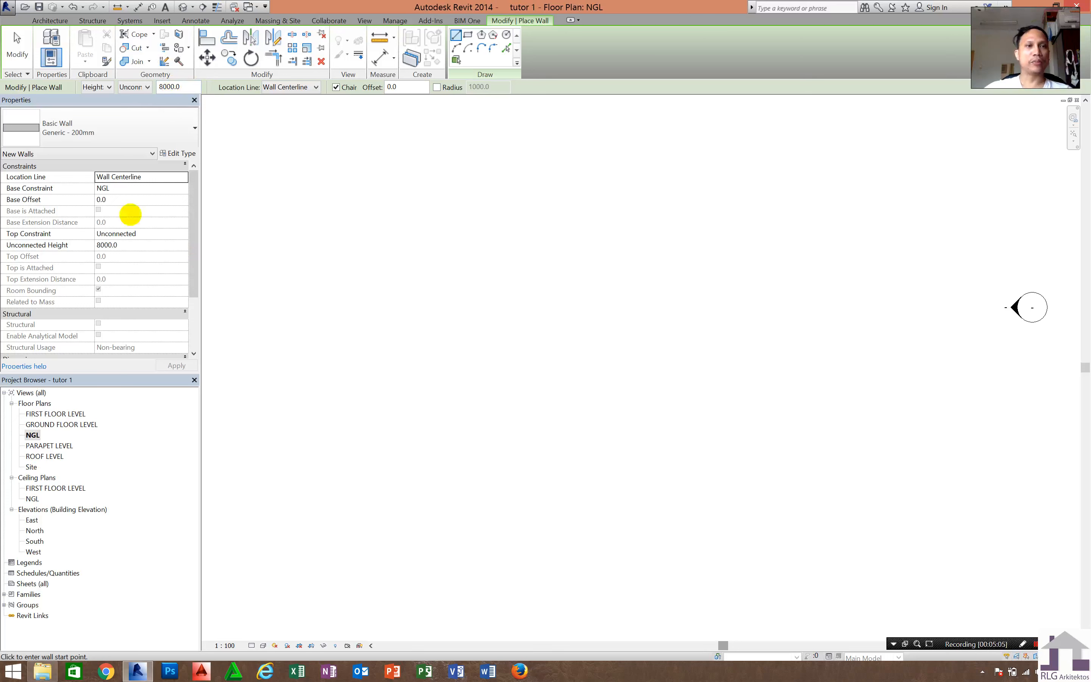
left_click(120, 244)
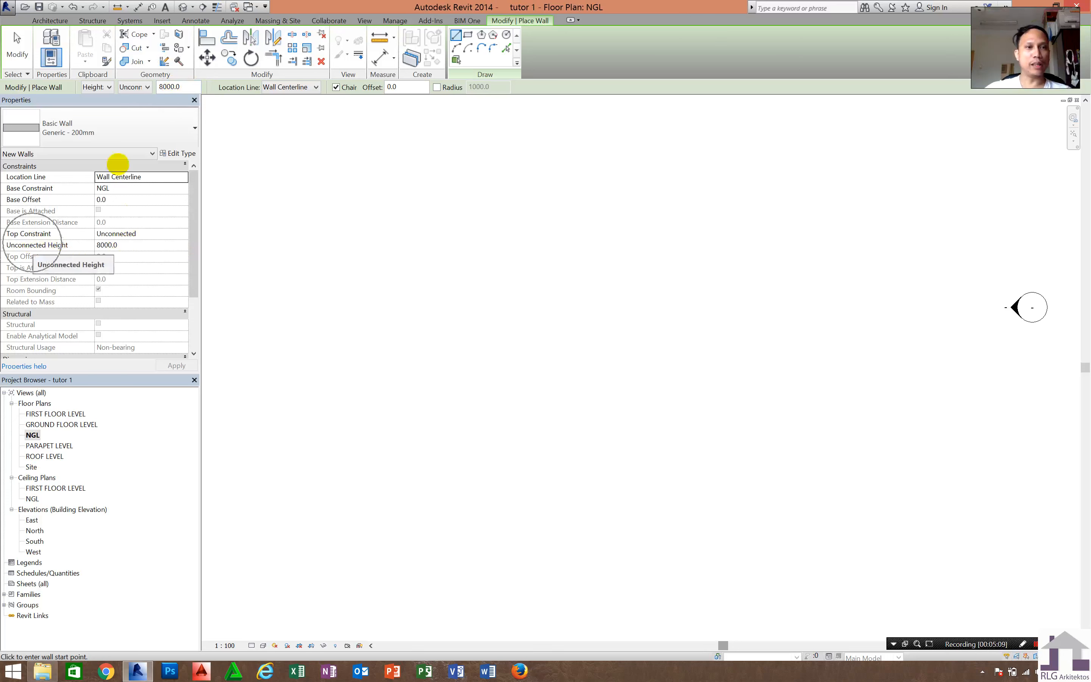
left_click(170, 86)
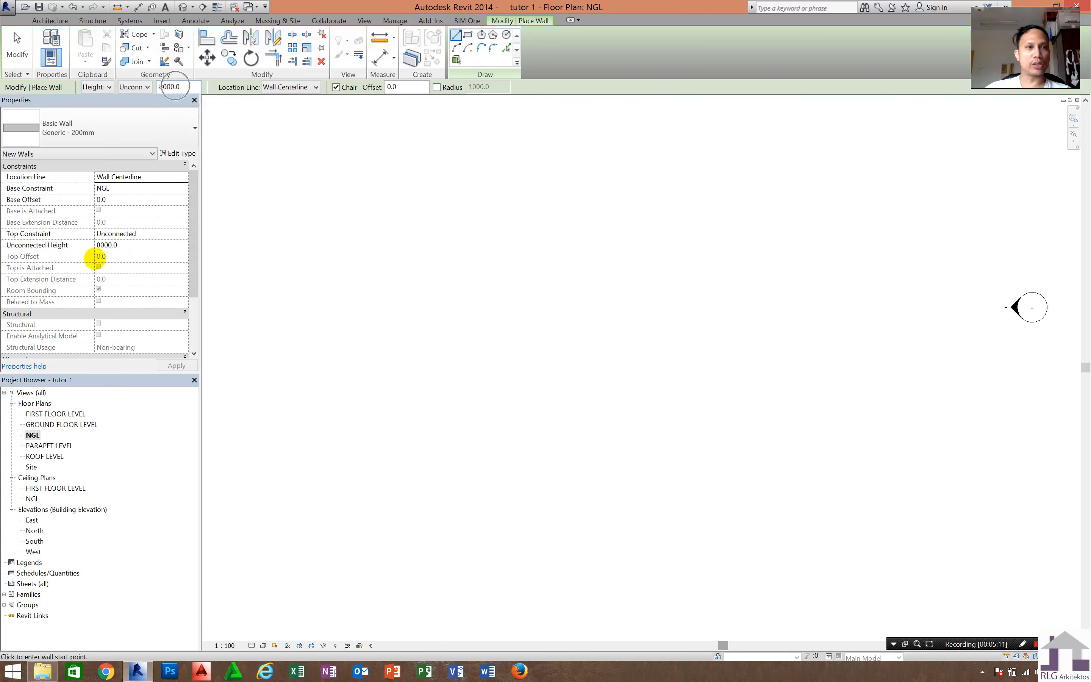
left_click(85, 245)
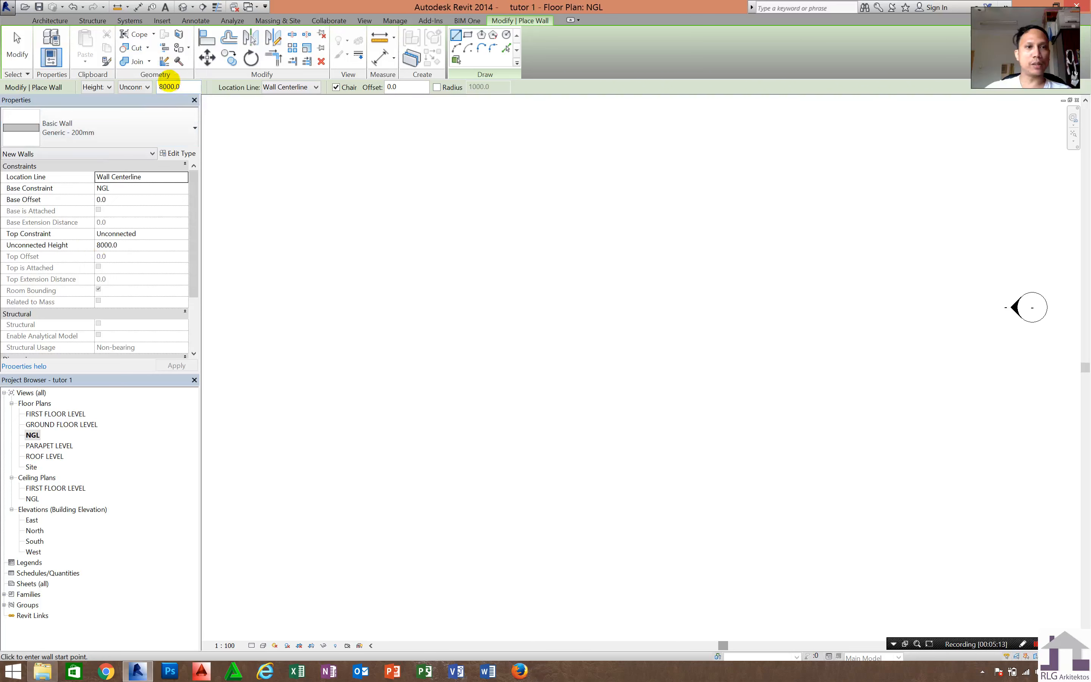
left_click(169, 83)
left_click(168, 83)
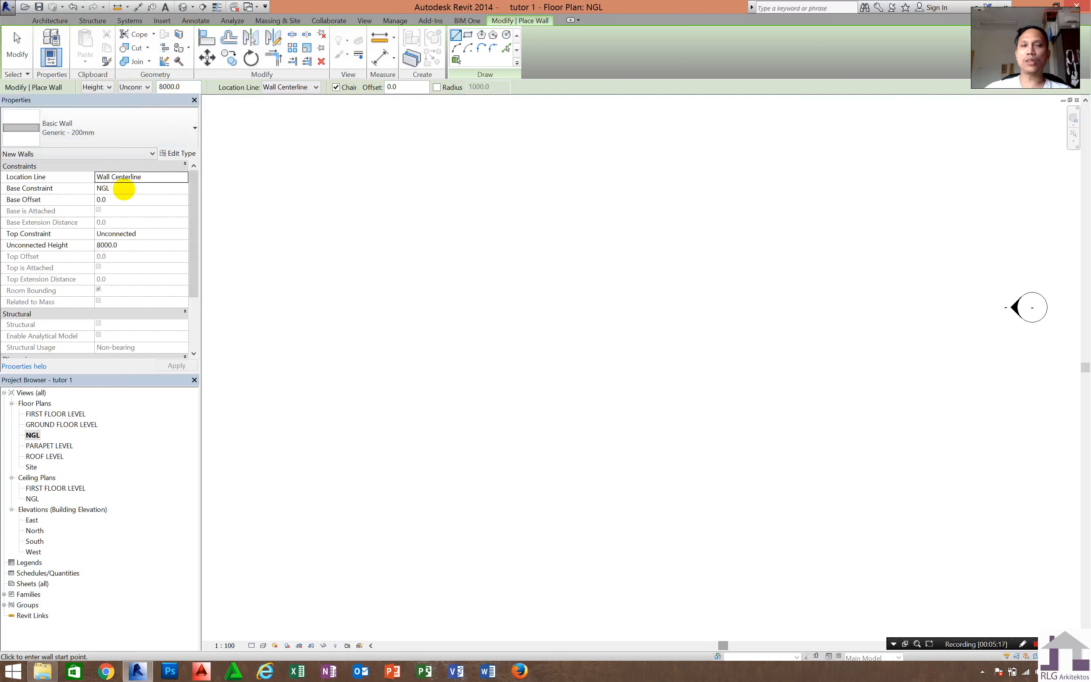
Examine the new wall's Base Constraint and Location Line settings.
left_click(123, 189)
left_click(124, 189)
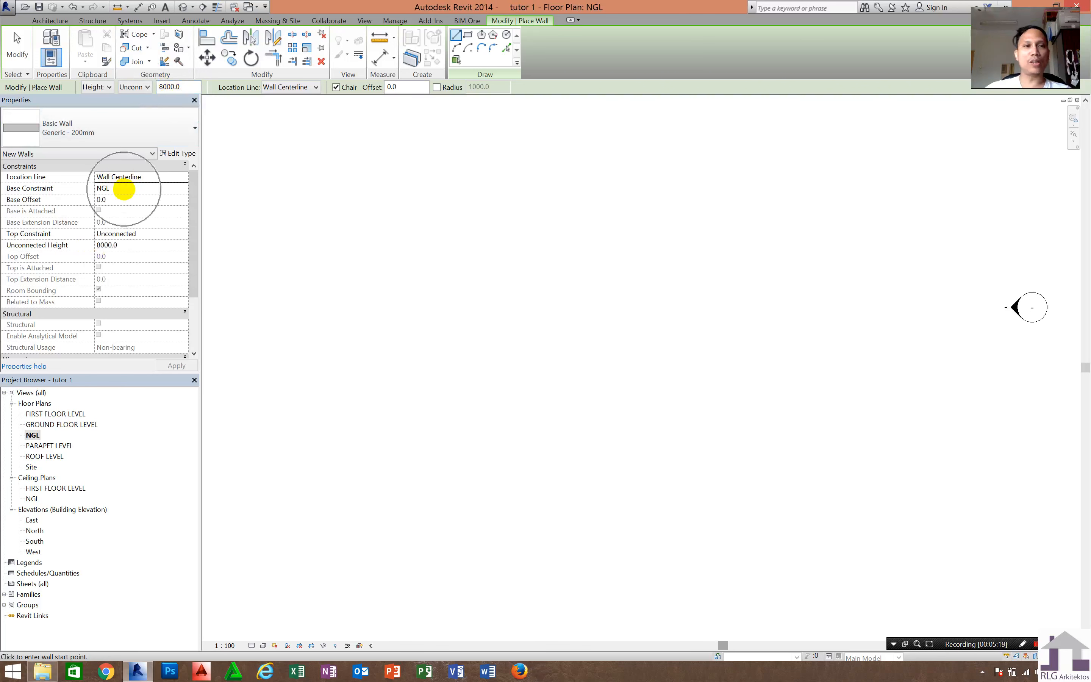
left_click(124, 189)
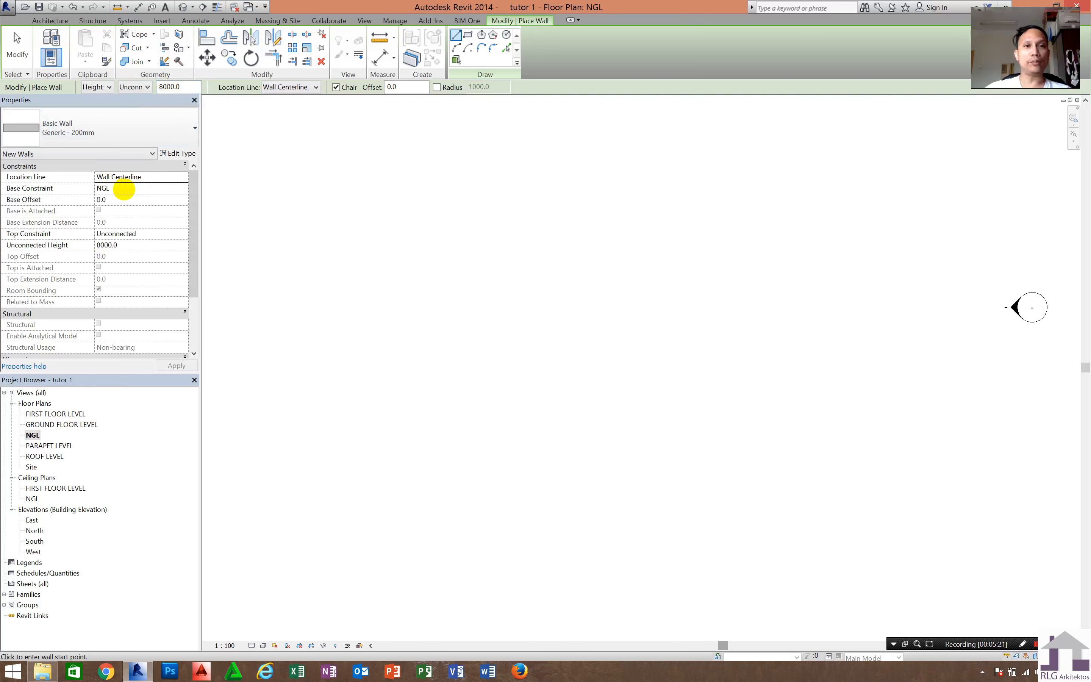
left_click(123, 189)
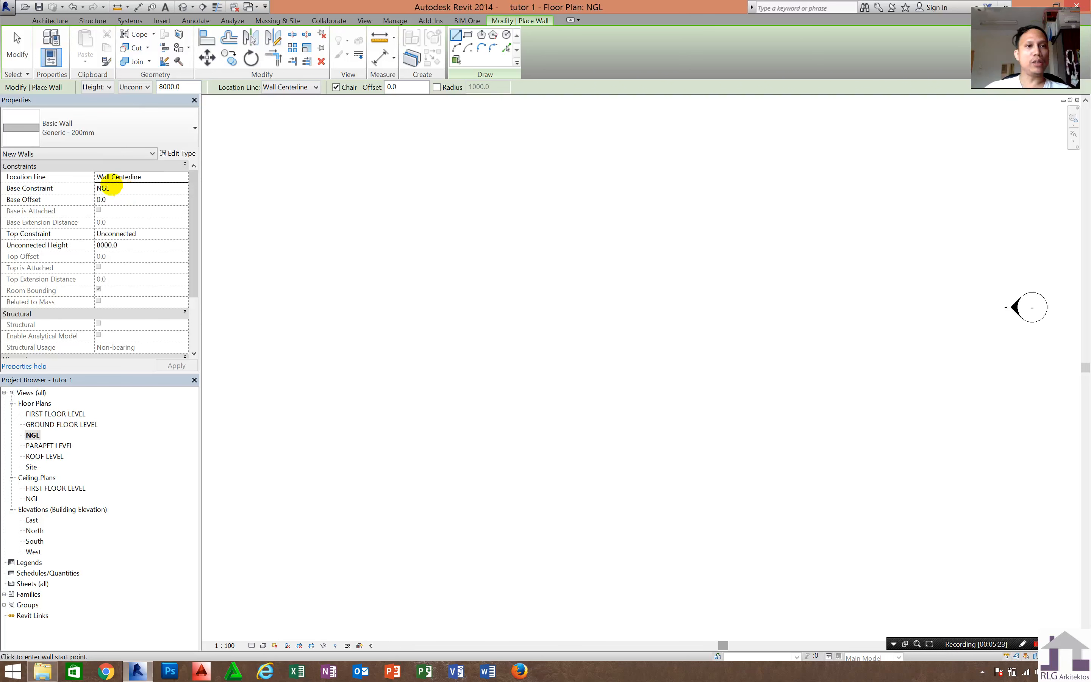
left_click(110, 187)
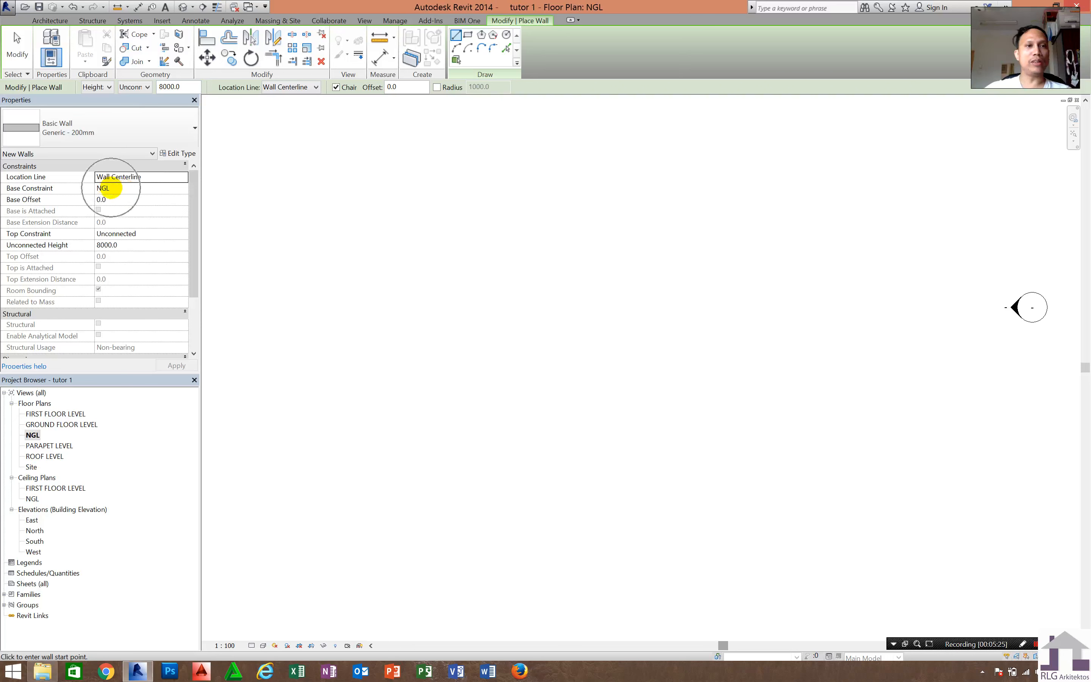
left_click(112, 188)
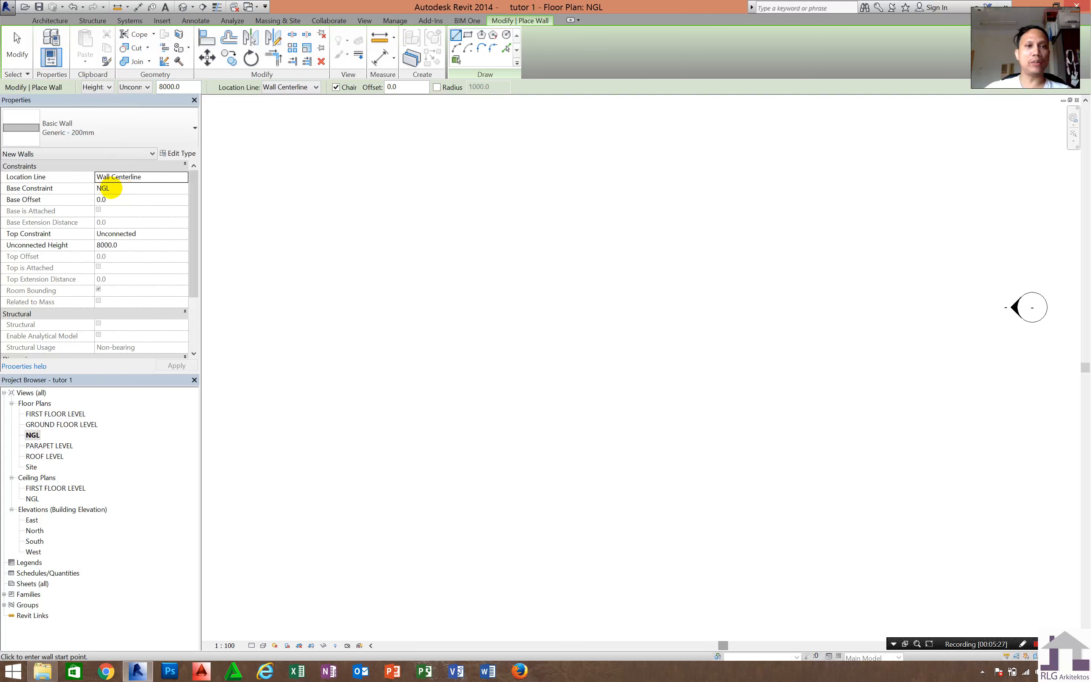
left_click(111, 188)
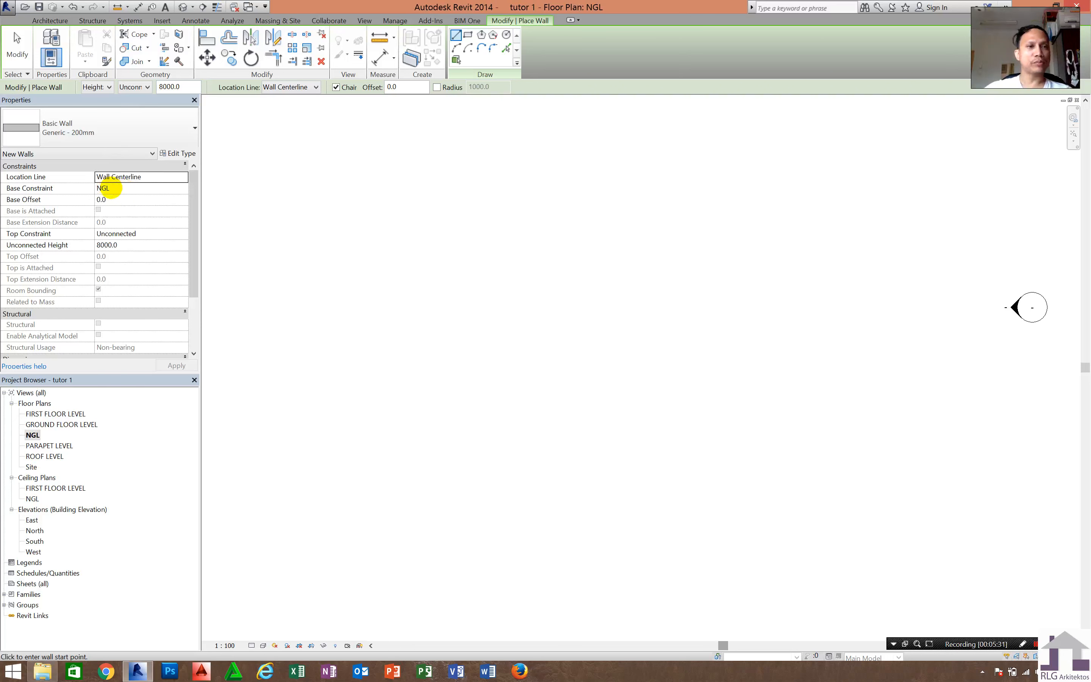
left_click(110, 187)
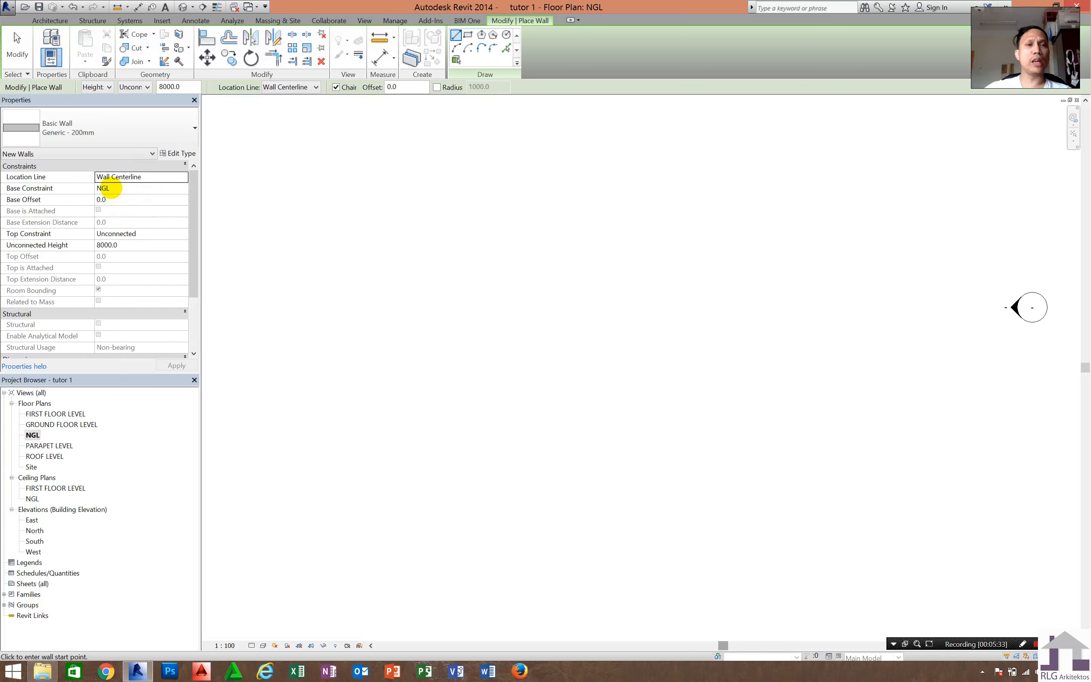
left_click(110, 187)
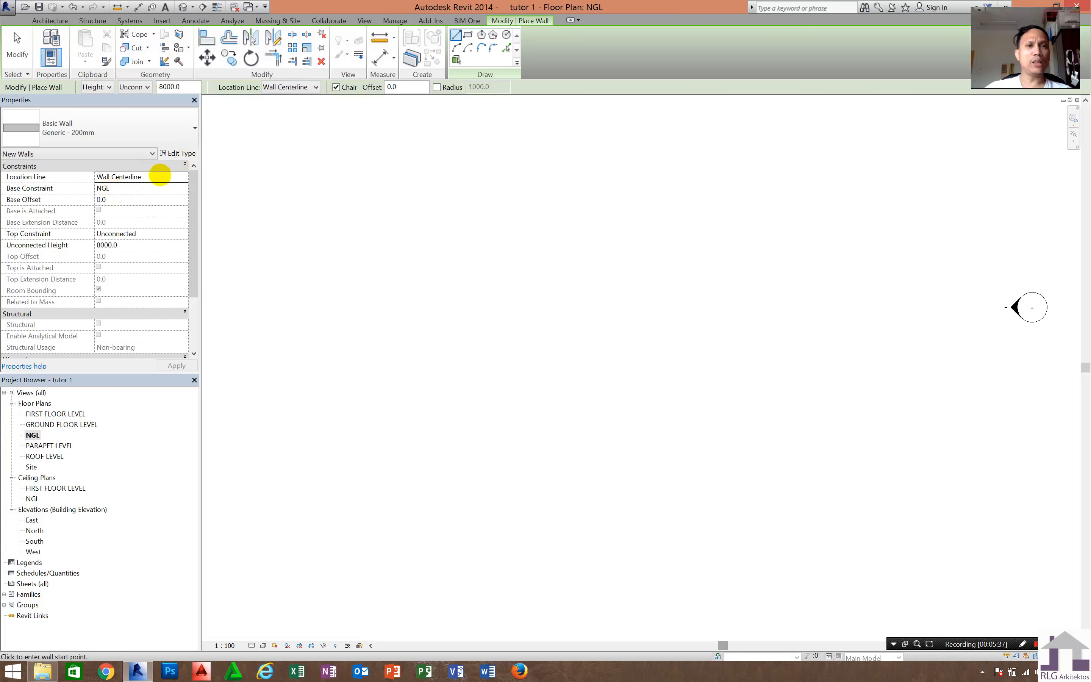
left_click(158, 172)
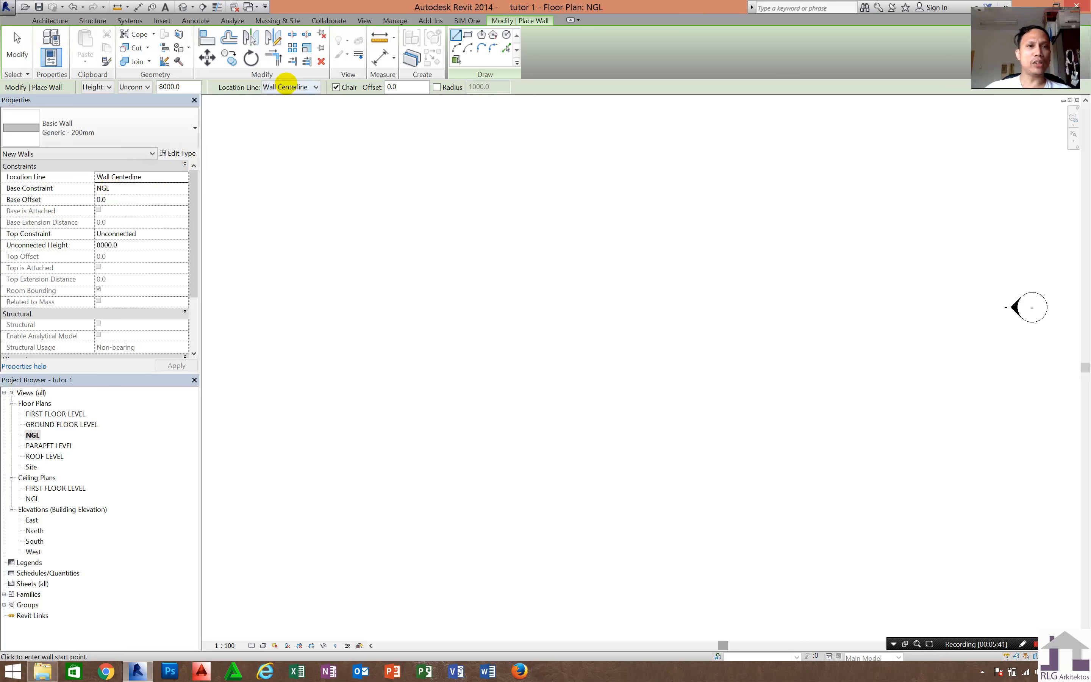
Preview a horizontal wall using Wall Centerline as the location line, examine how it aligns with the drawn line, and cancel it.
left_click(287, 85)
left_click(287, 86)
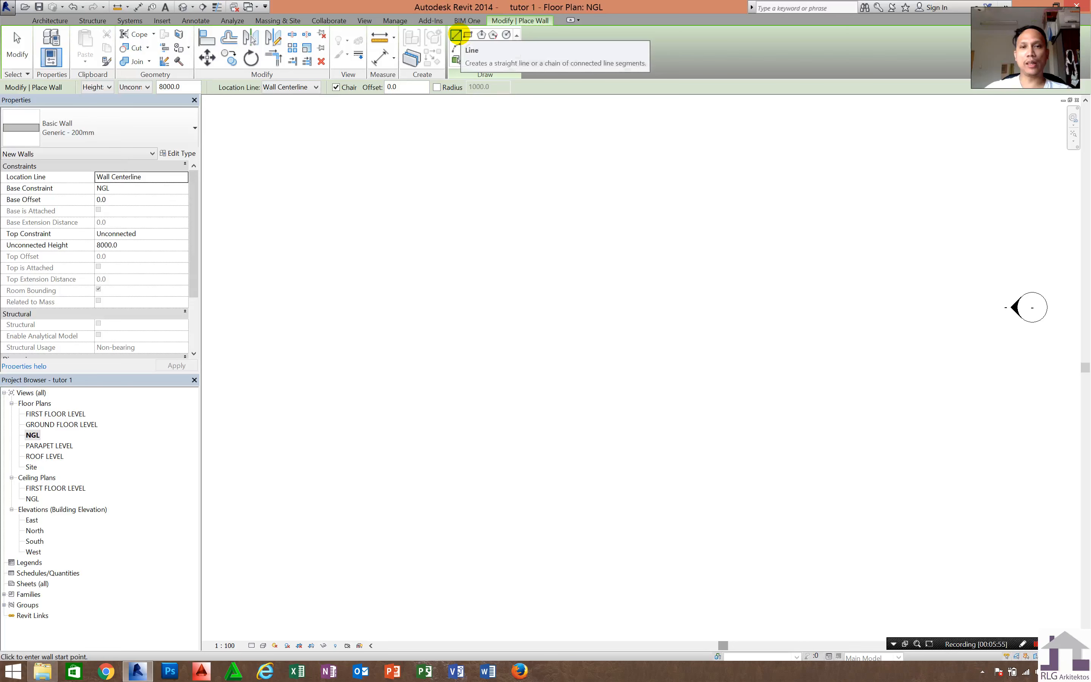
left_click(445, 307)
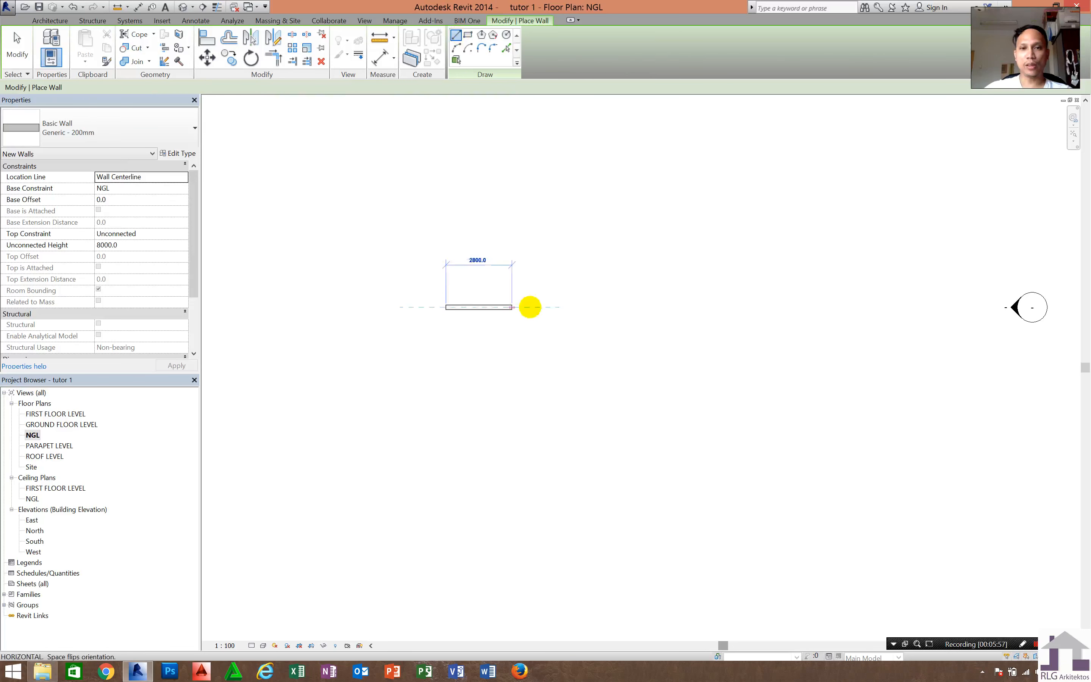
scroll(530, 307, "up", 5)
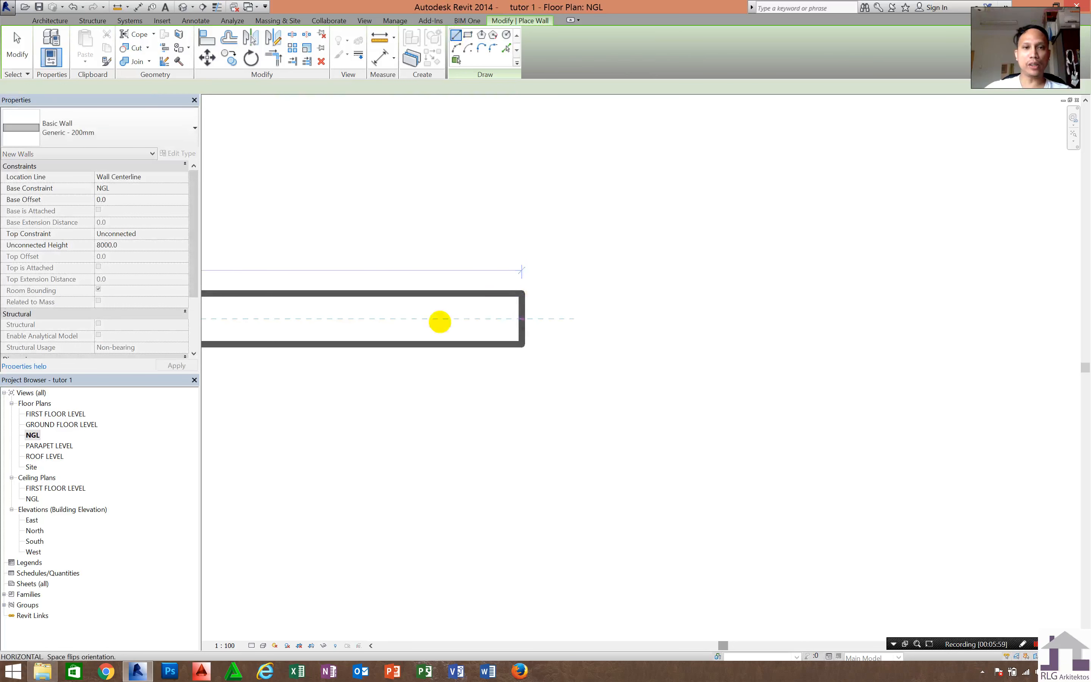
left_click(408, 321)
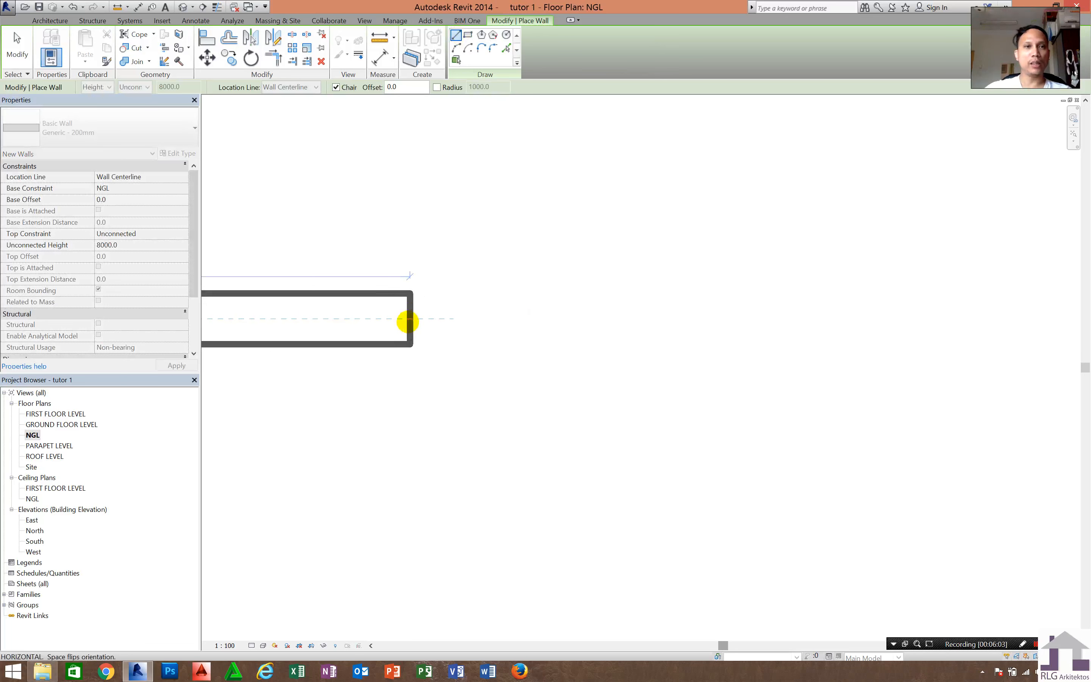
key("Escape")
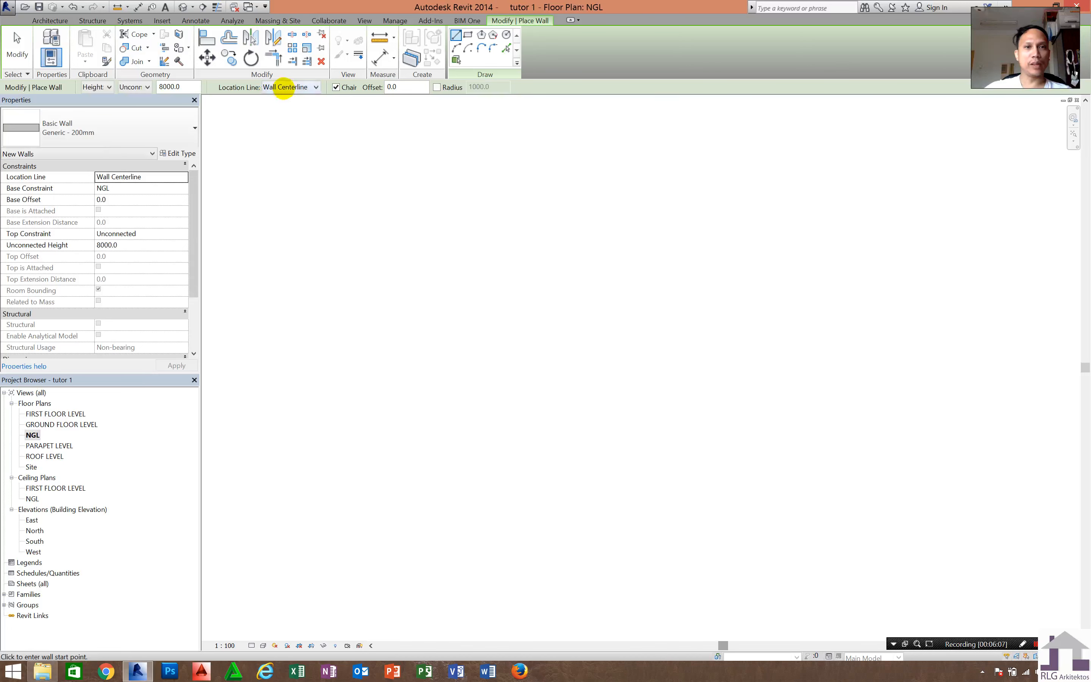
Set the location line to Finish Face: Exterior, preview a horizontal wall about 500 mm long, and cancel it.
left_click(285, 87)
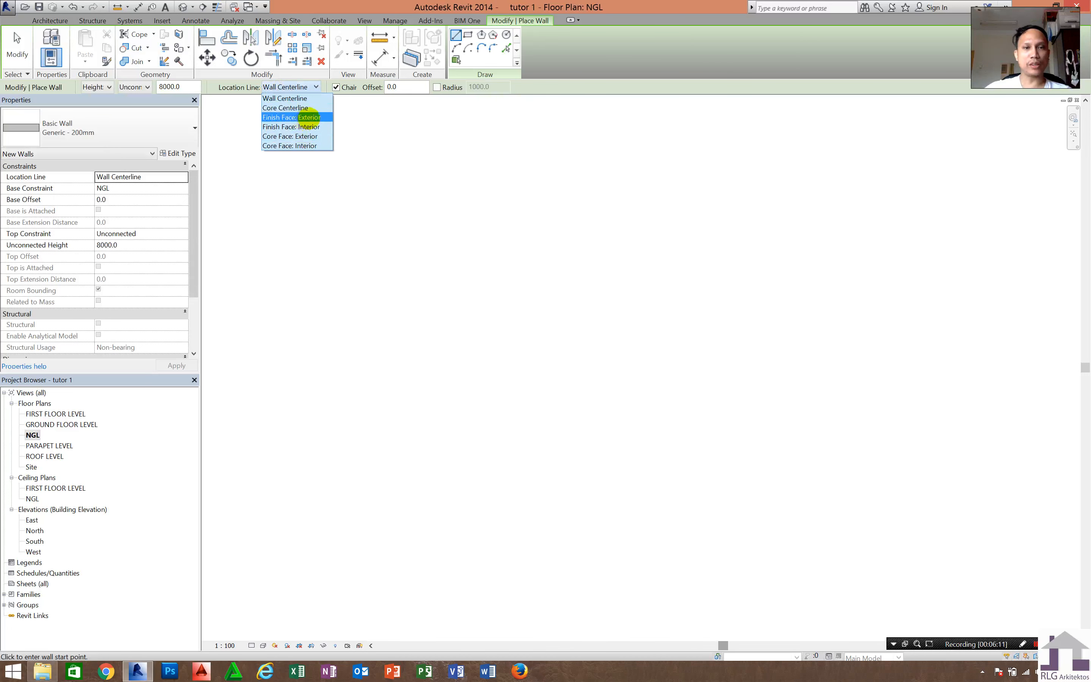
left_click(309, 118)
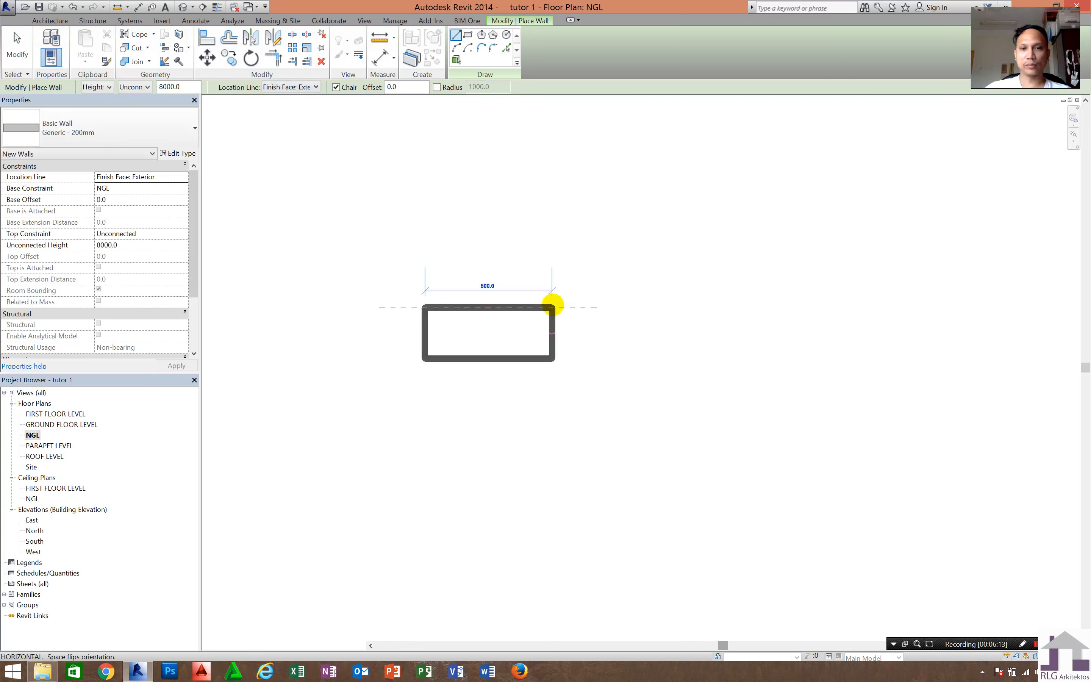
key("alt")
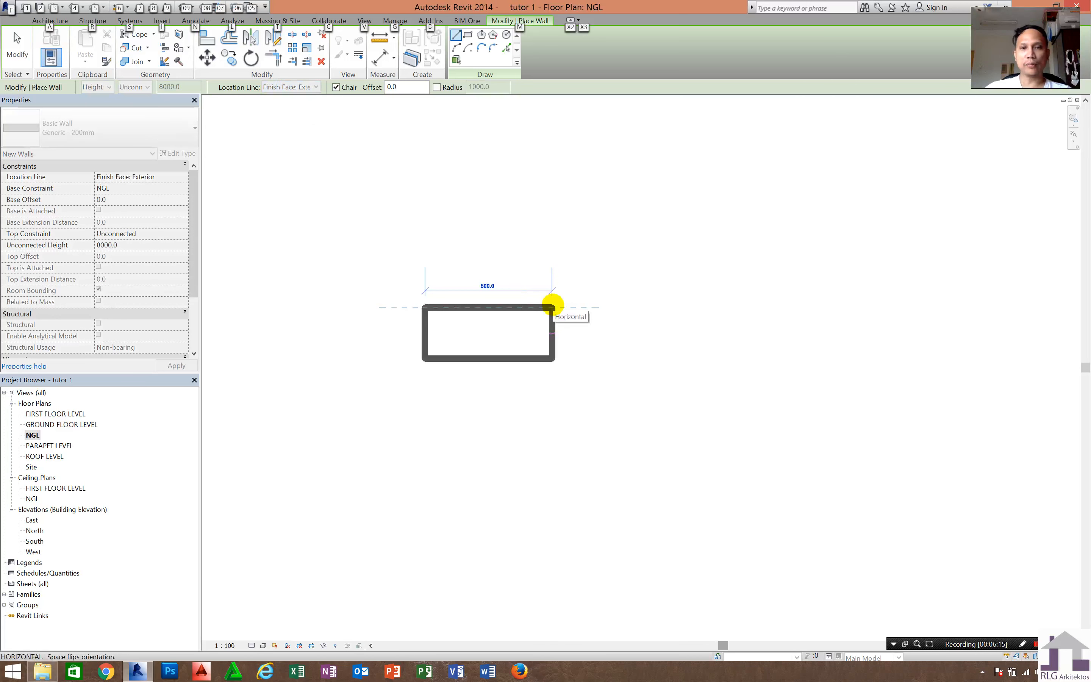
left_click(551, 306)
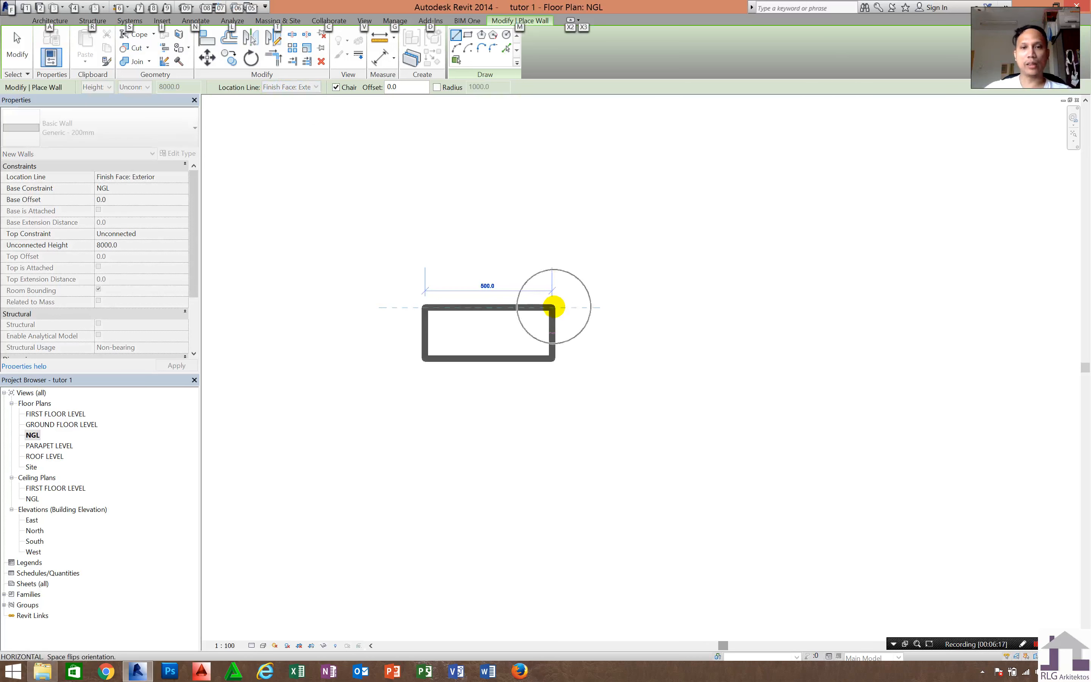
left_click(553, 307)
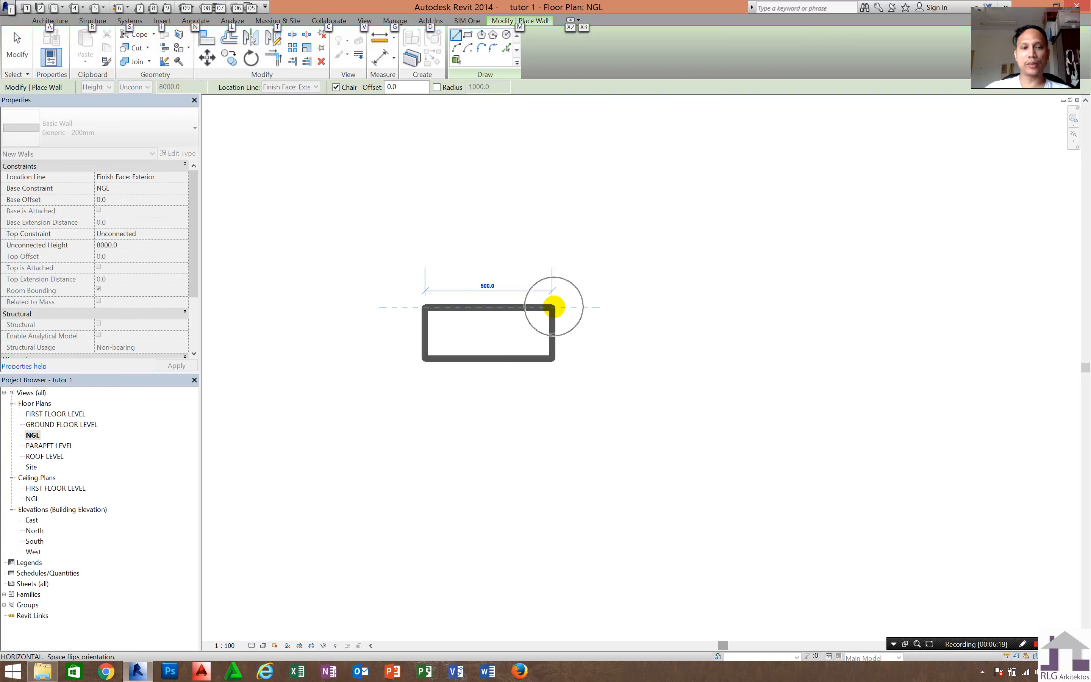
left_click(554, 308)
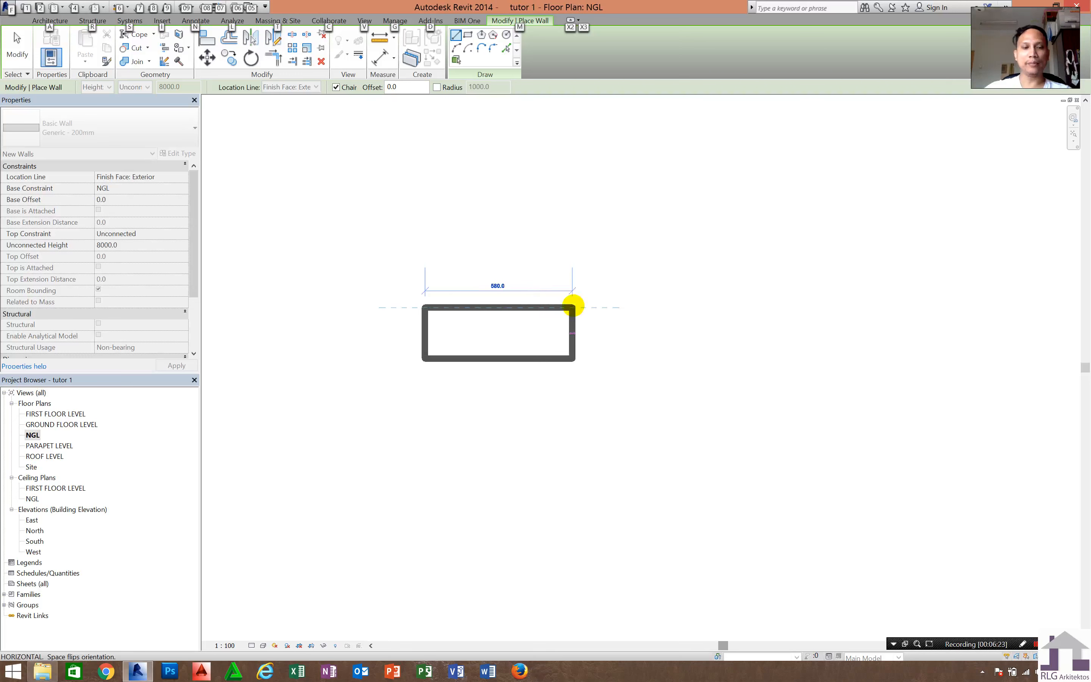
key("Escape")
key("Escape")
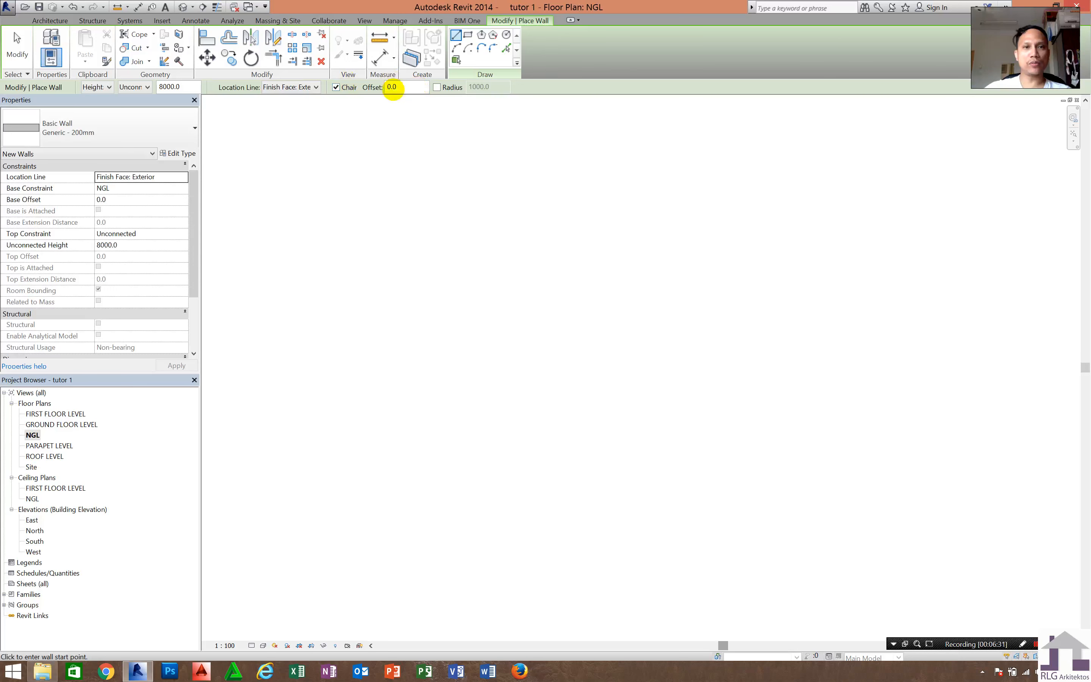
Set the wall offset to 1000 mm and preview a horizontal wall about 1300 mm long running parallel to the drawn line.
type("100")
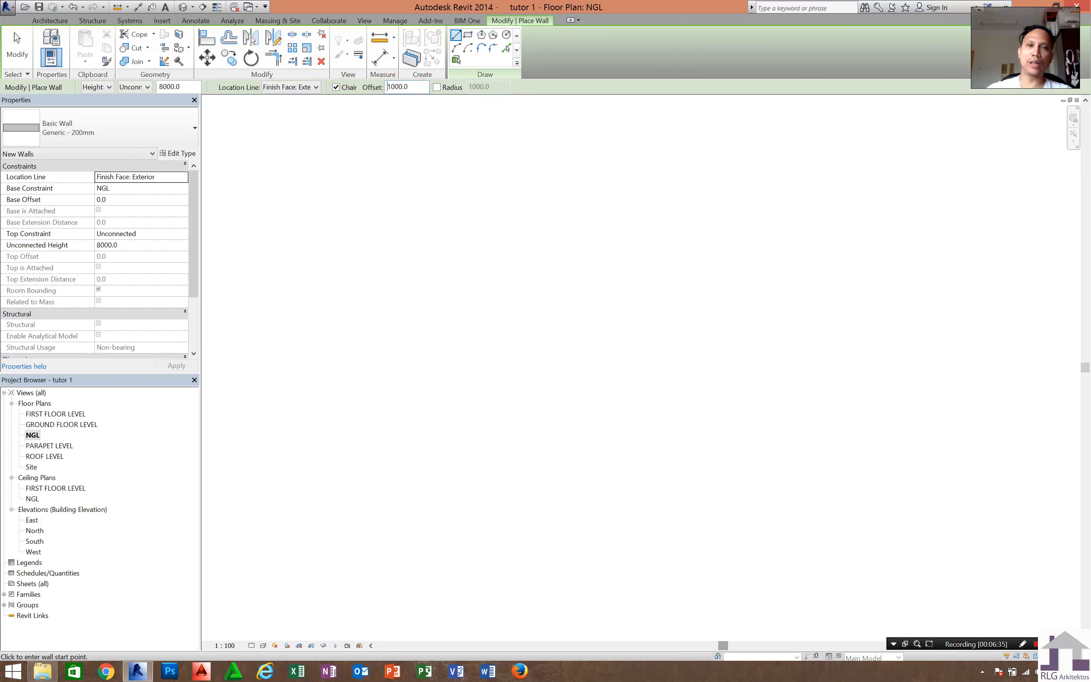
left_click(468, 343)
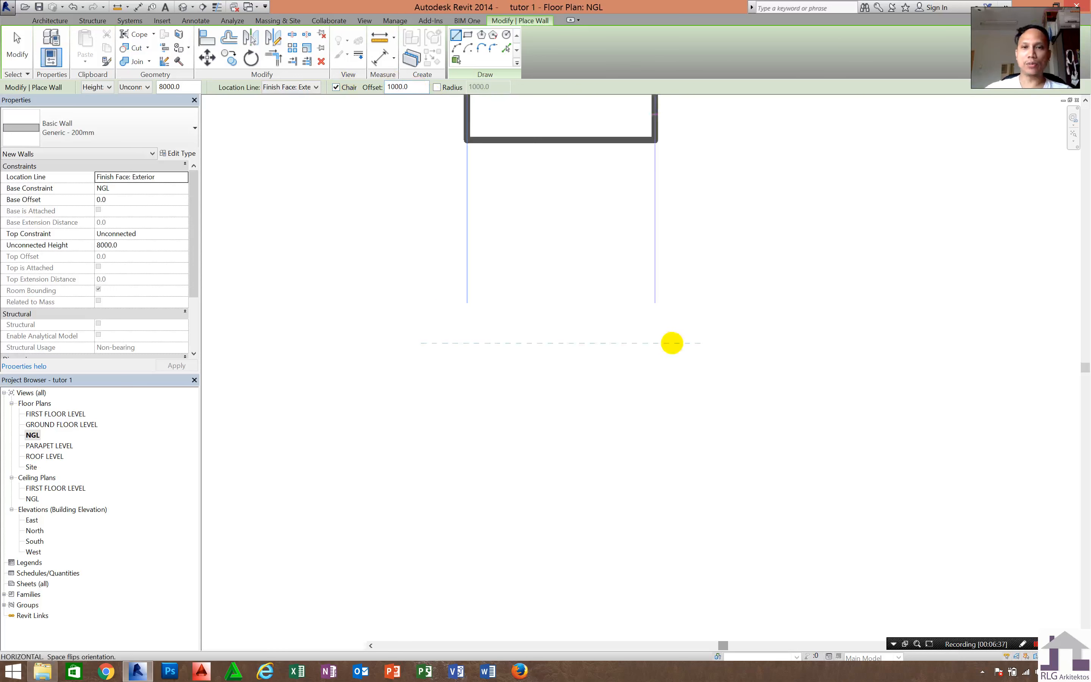
scroll(605, 323, "down", 6)
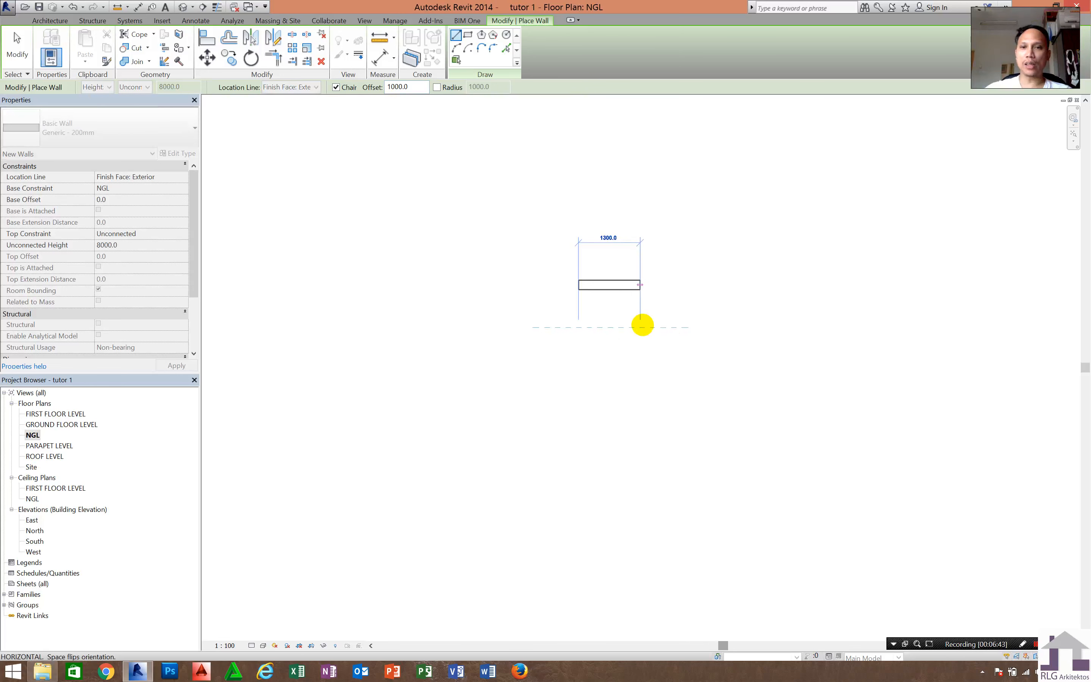
left_click(641, 324)
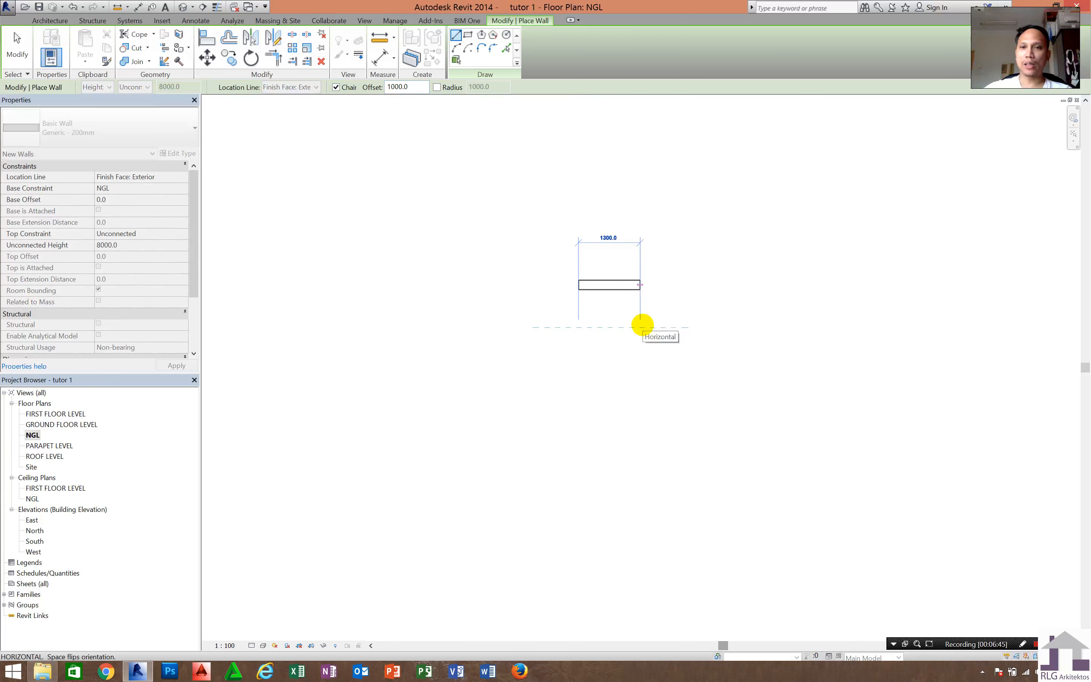
left_click(643, 325)
left_click(643, 324)
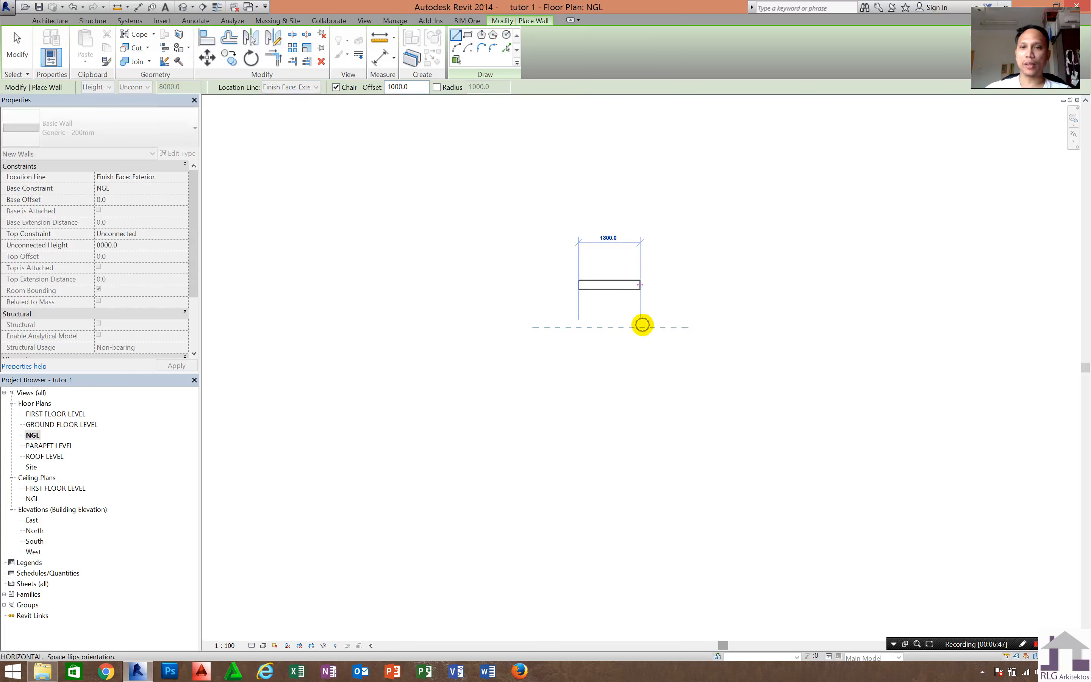
left_click(642, 324)
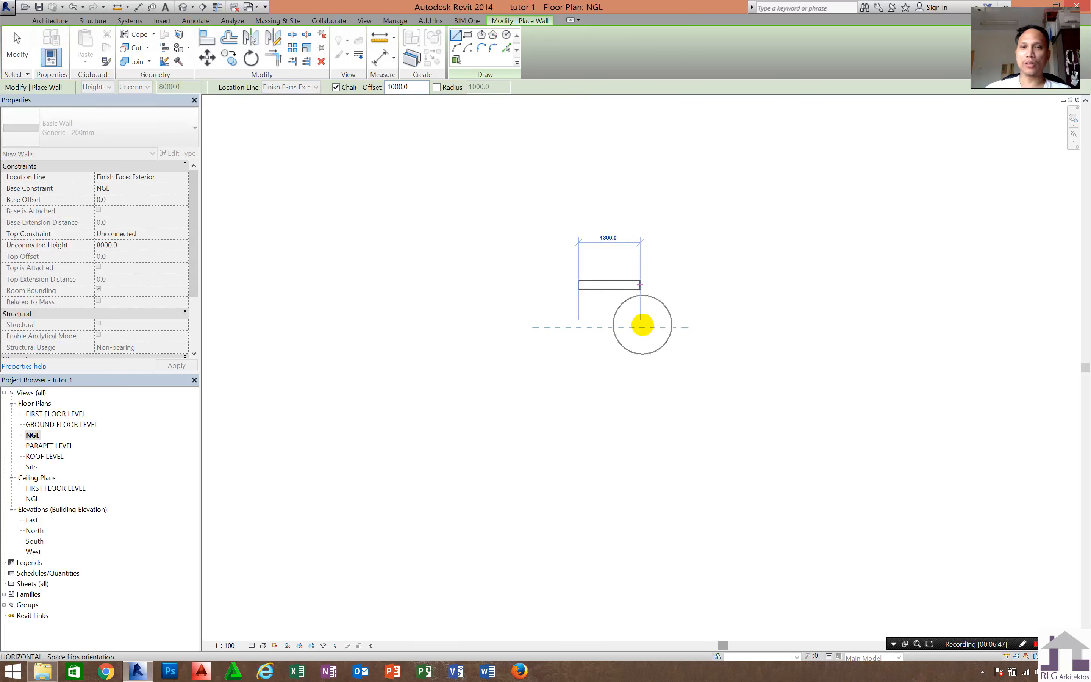
Reset the wall offset to 0 and leave wall placement without finishing the wall.
double_click(403, 87)
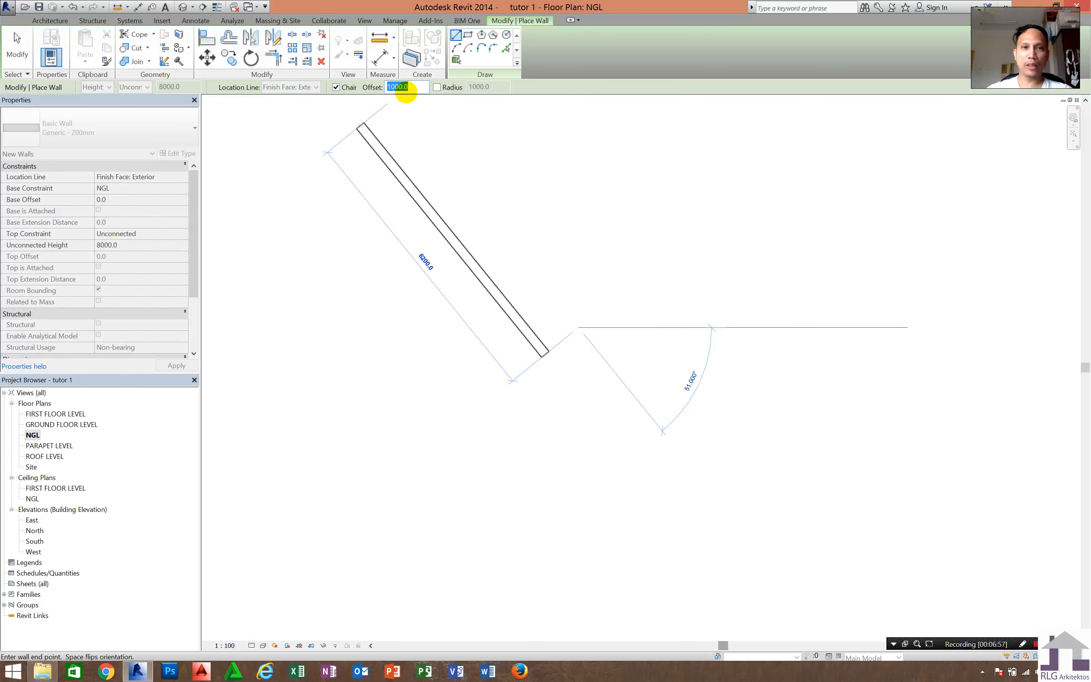
type("0")
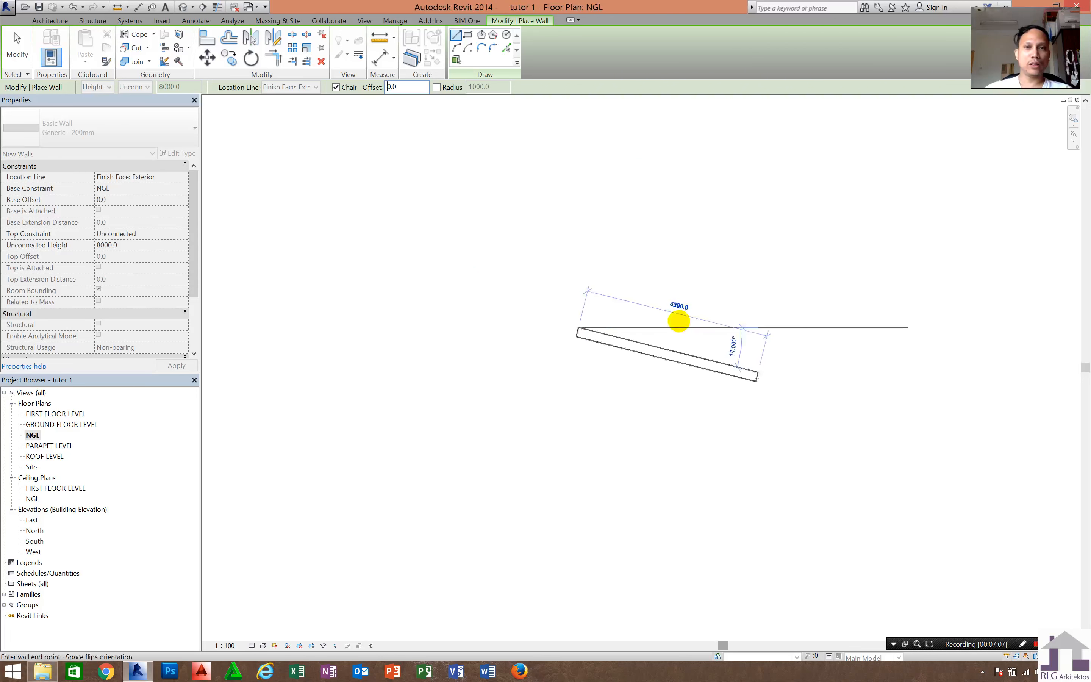
left_click(18, 49)
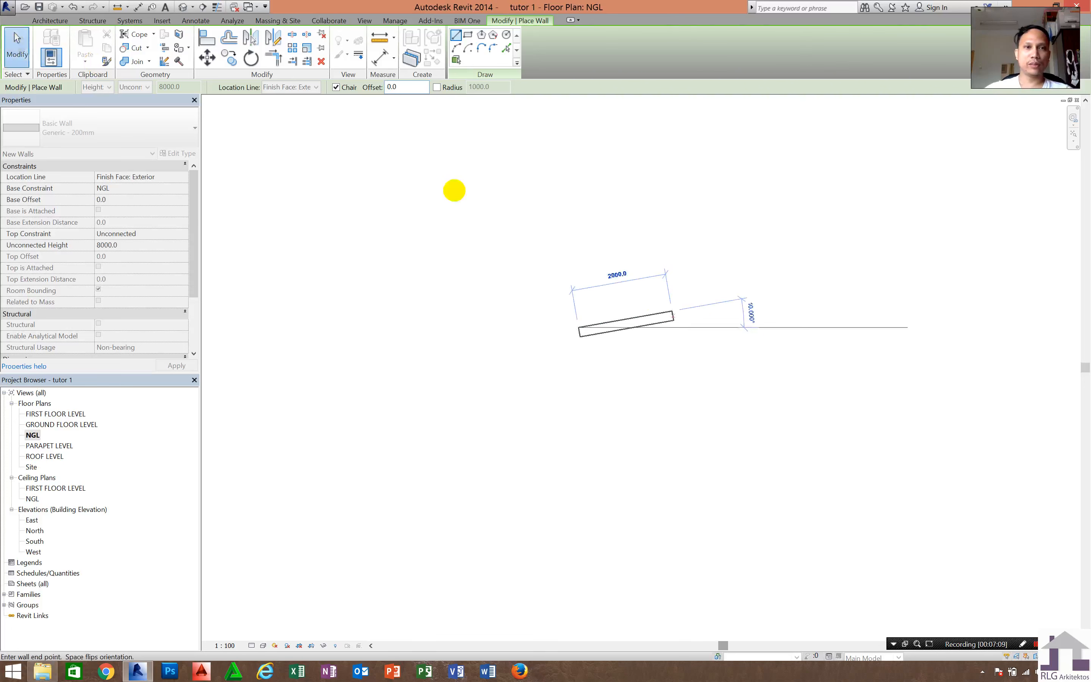
scroll(638, 268, "down", 3)
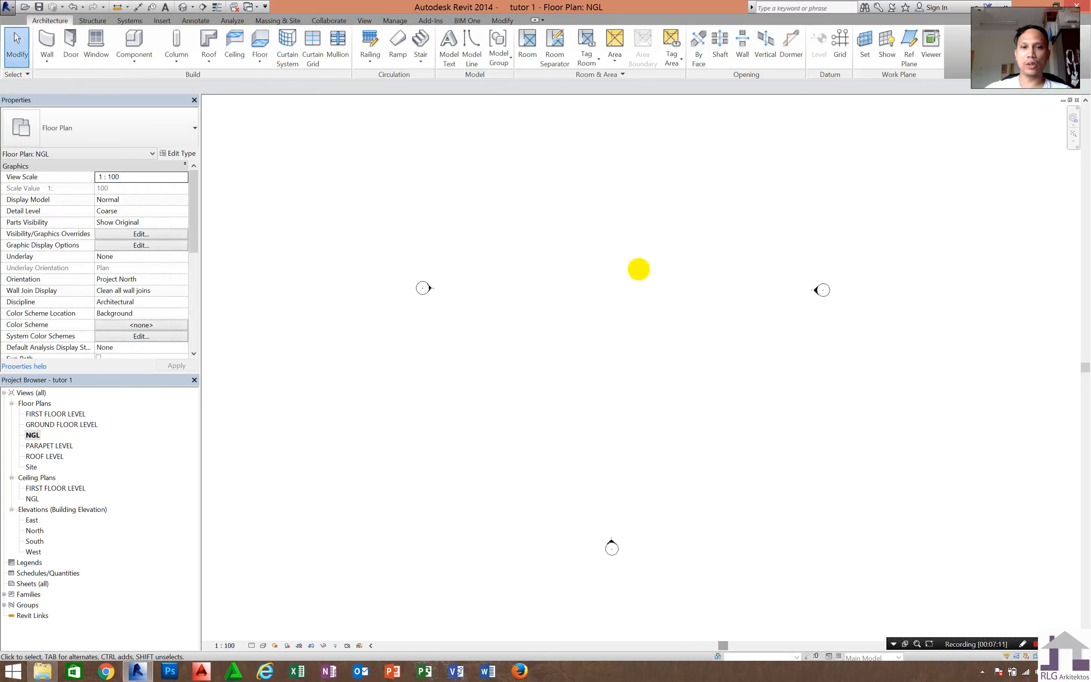
middle_click_drag(637, 268, 616, 331)
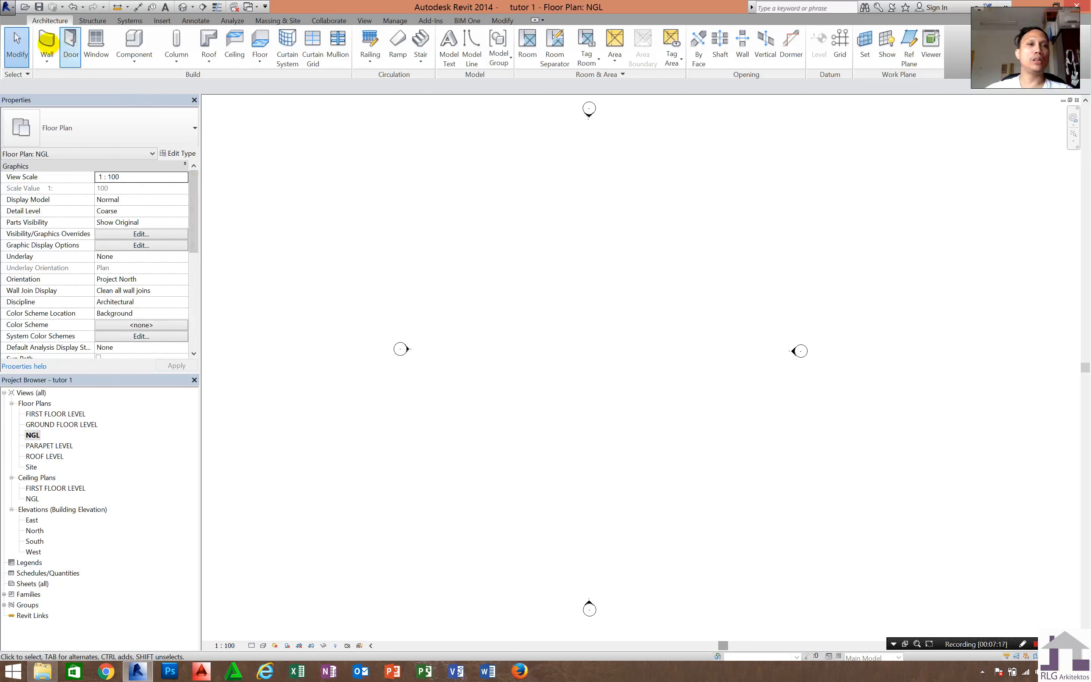
Start placing an architectural wall with Wall Centerline as the location line.
left_click(47, 42)
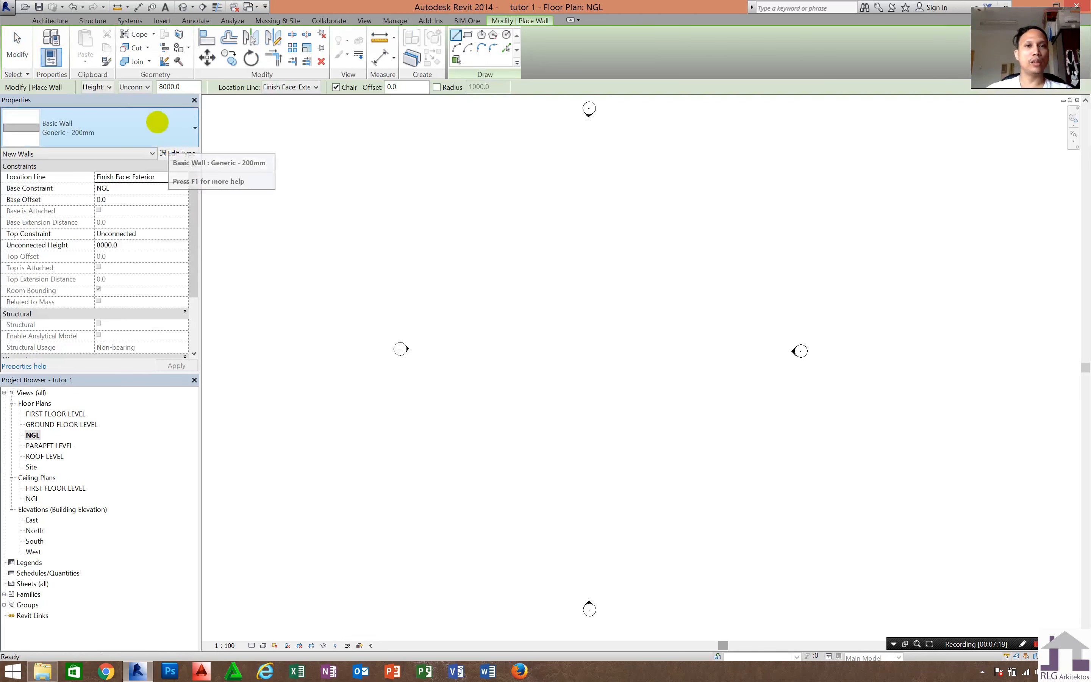
left_click(305, 87)
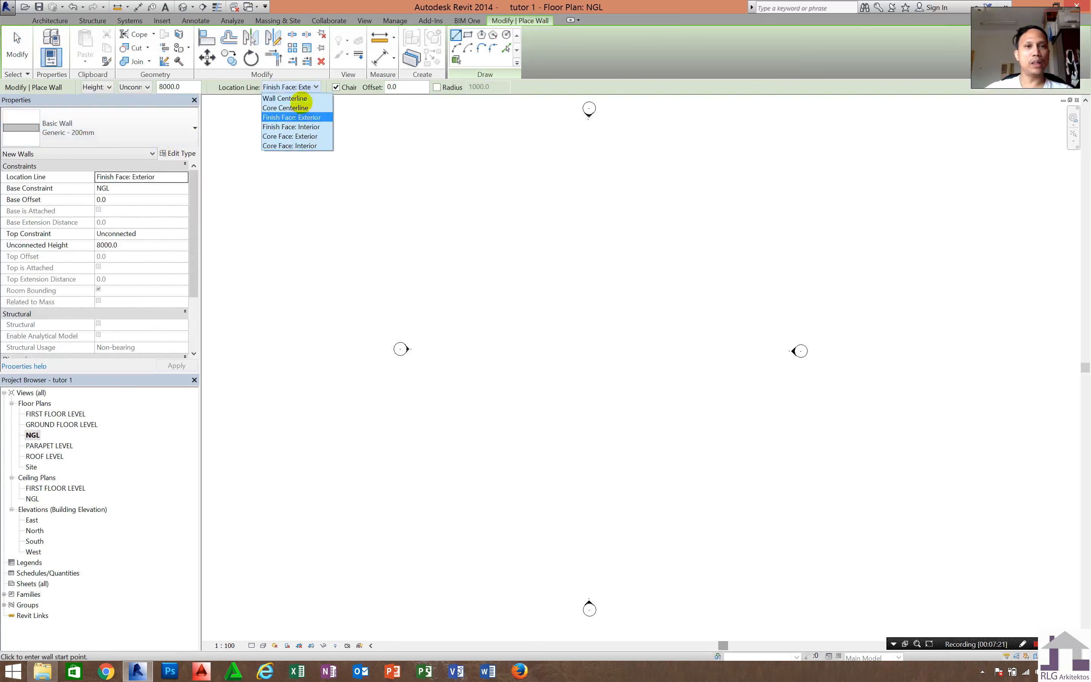
left_click(300, 99)
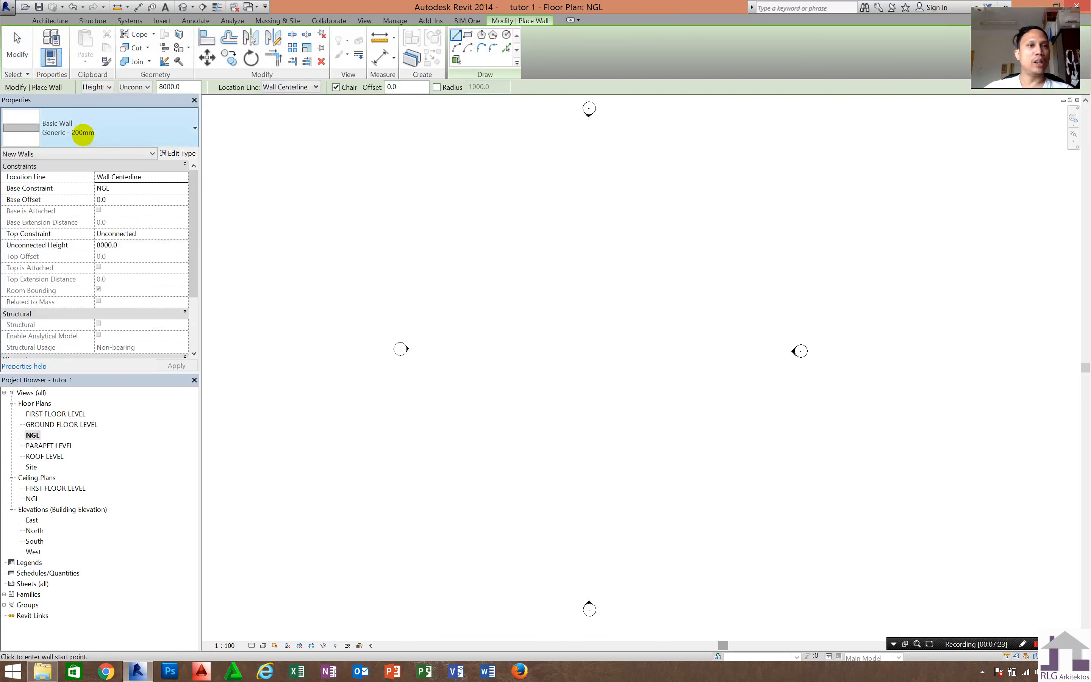
Examine the available basic, curtain and stacked wall types, keeping Generic - 200mm as the selected type.
left_click(83, 132)
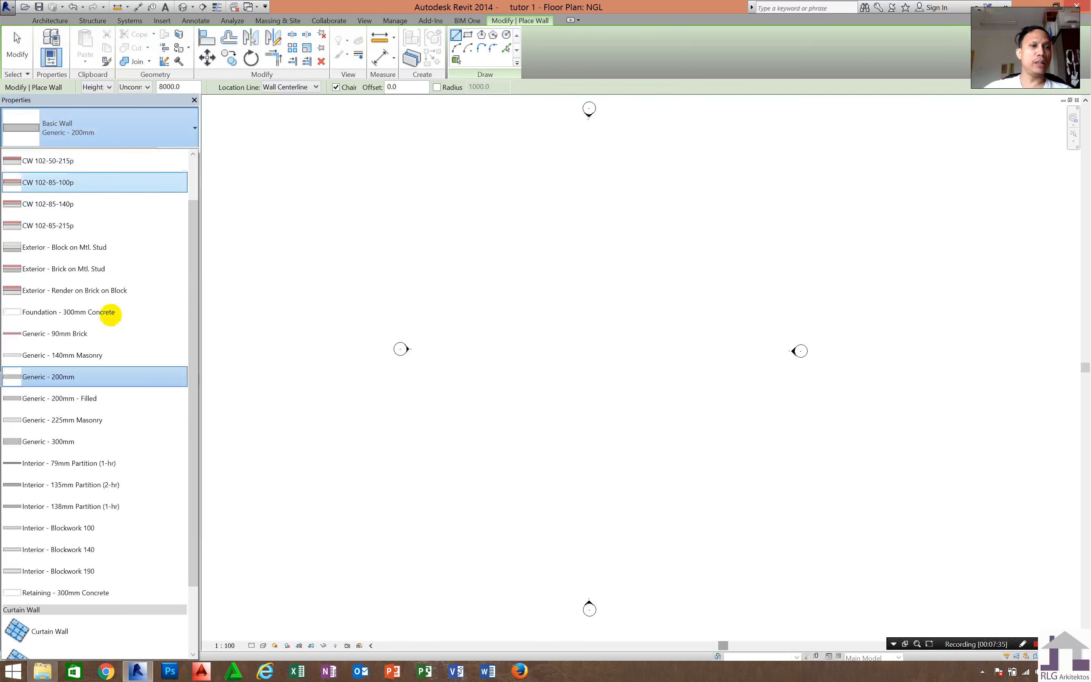
scroll(107, 236, "down", 2)
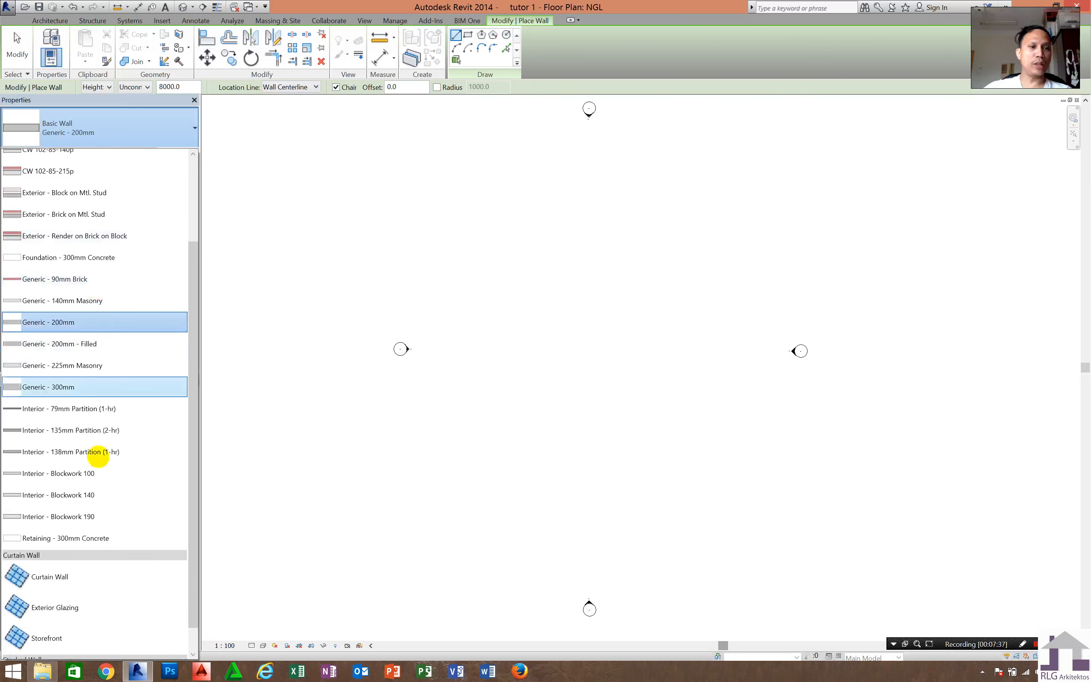
scroll(92, 302, "down", 1)
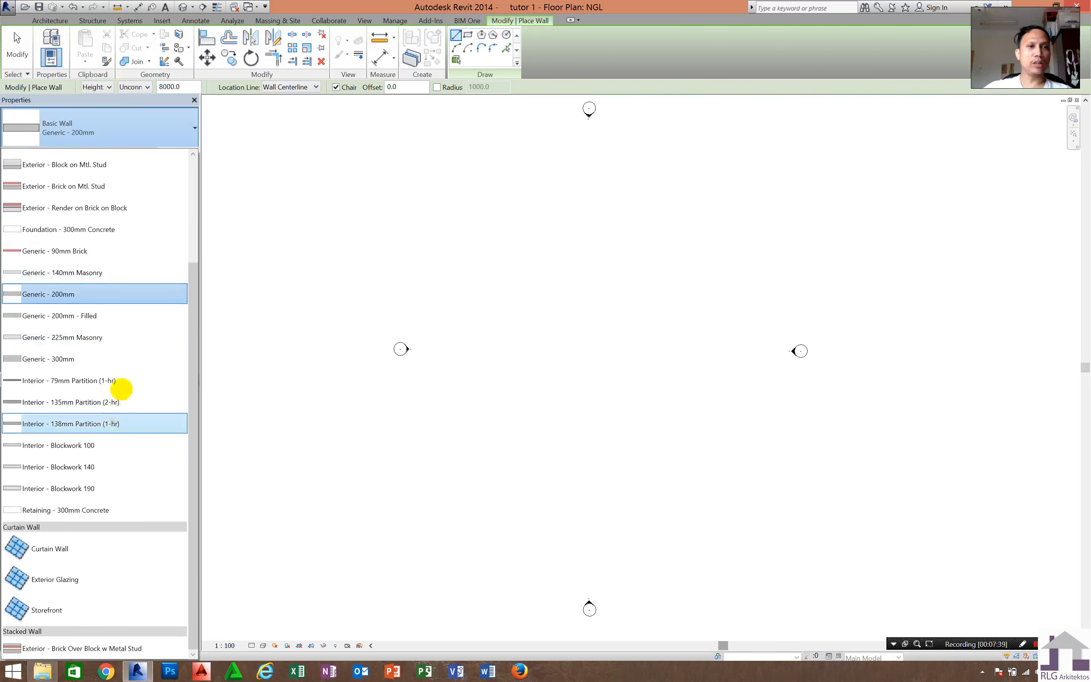
scroll(139, 207, "up", 3)
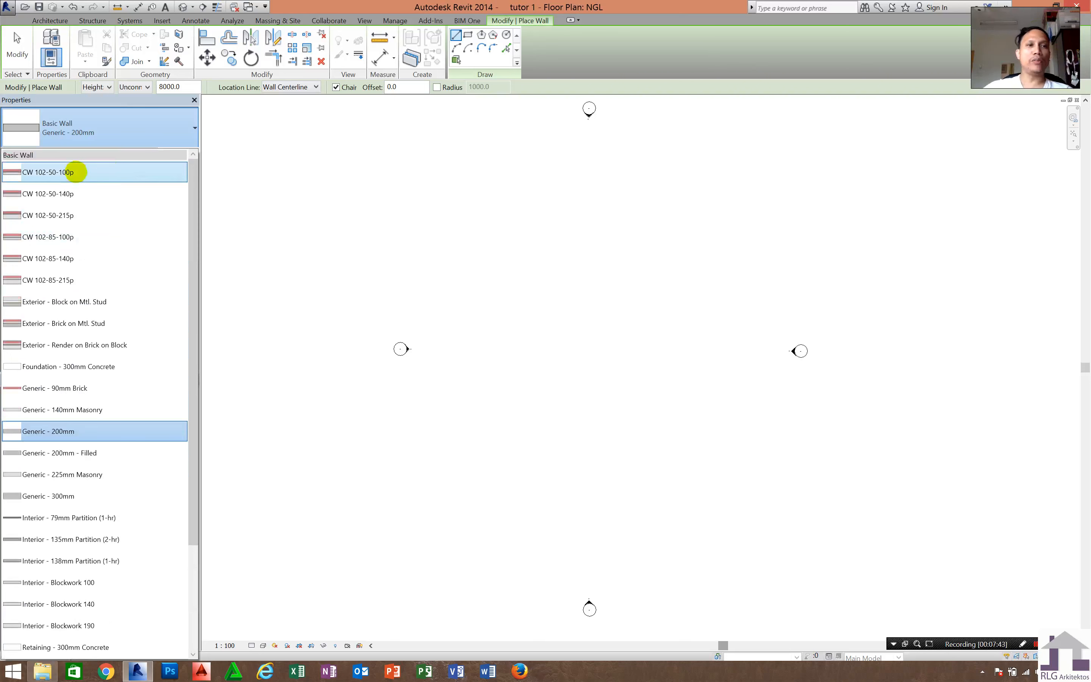
mouse_move(76, 171)
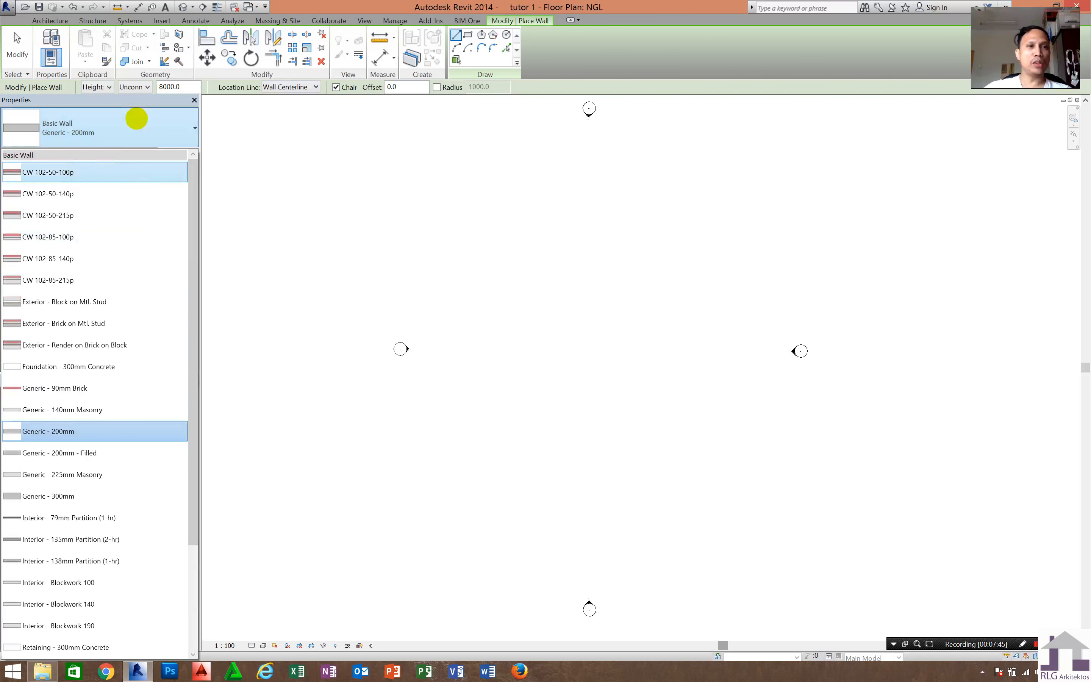
left_click(138, 119)
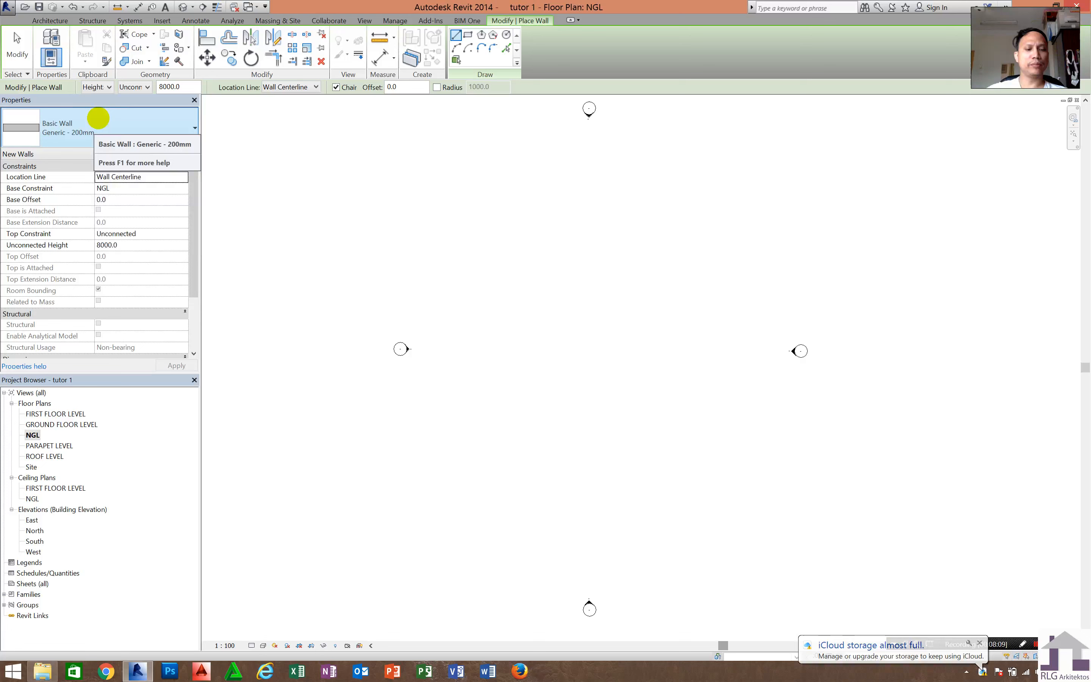
Open the type properties of the Generic - 200mm wall and examine its construction parameters, including Width.
left_click(98, 118)
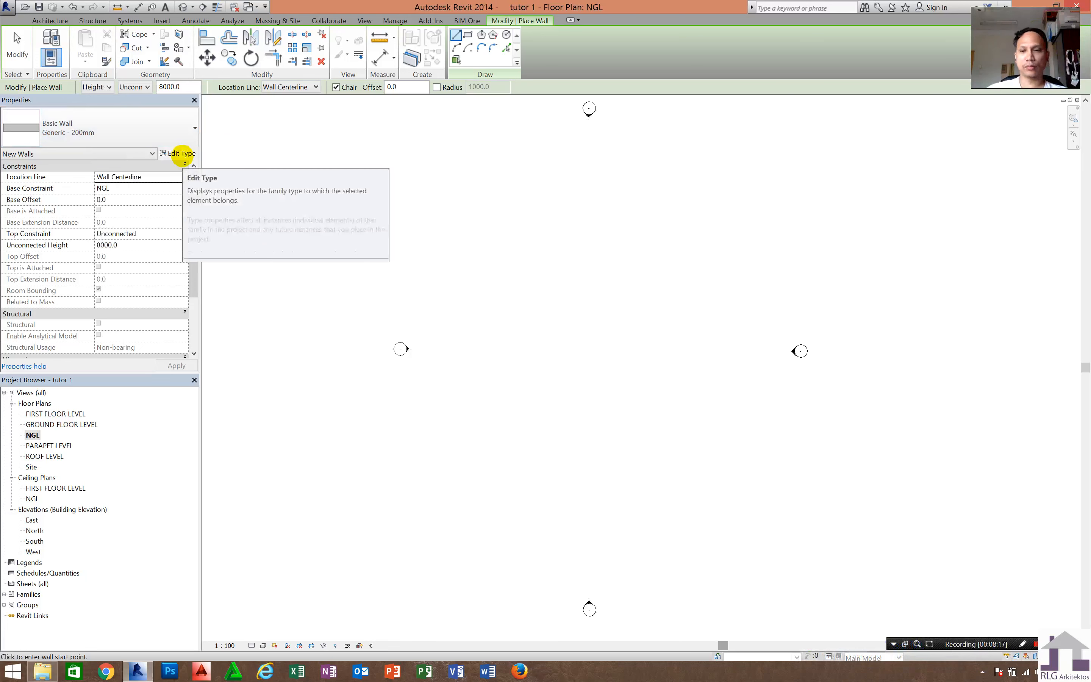
left_click(181, 153)
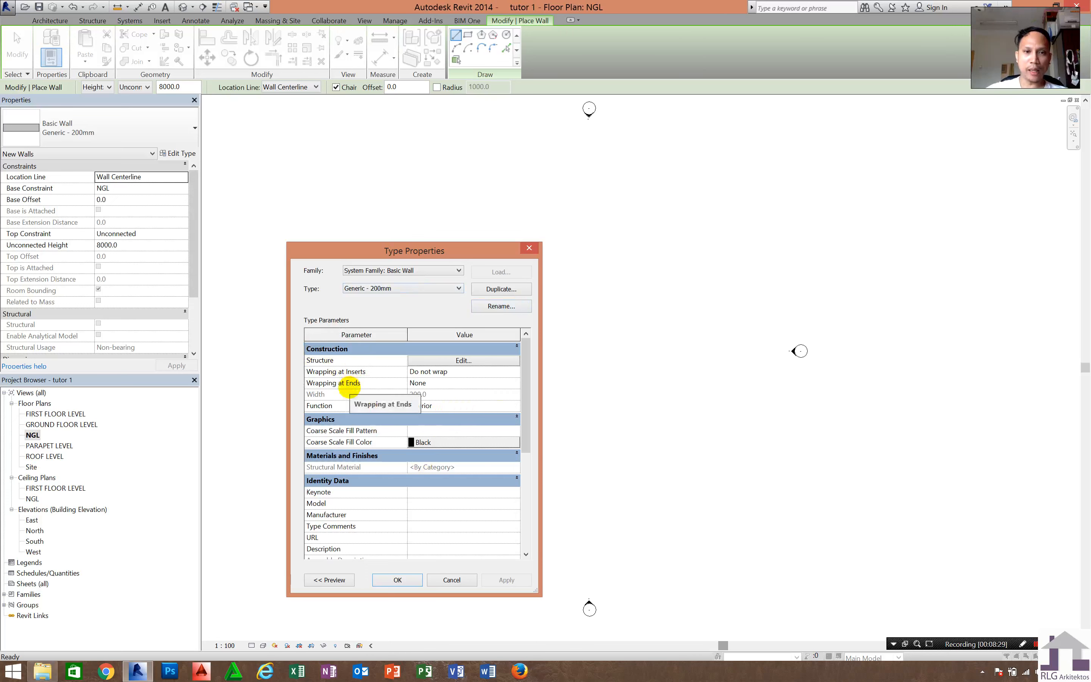
left_click(341, 392)
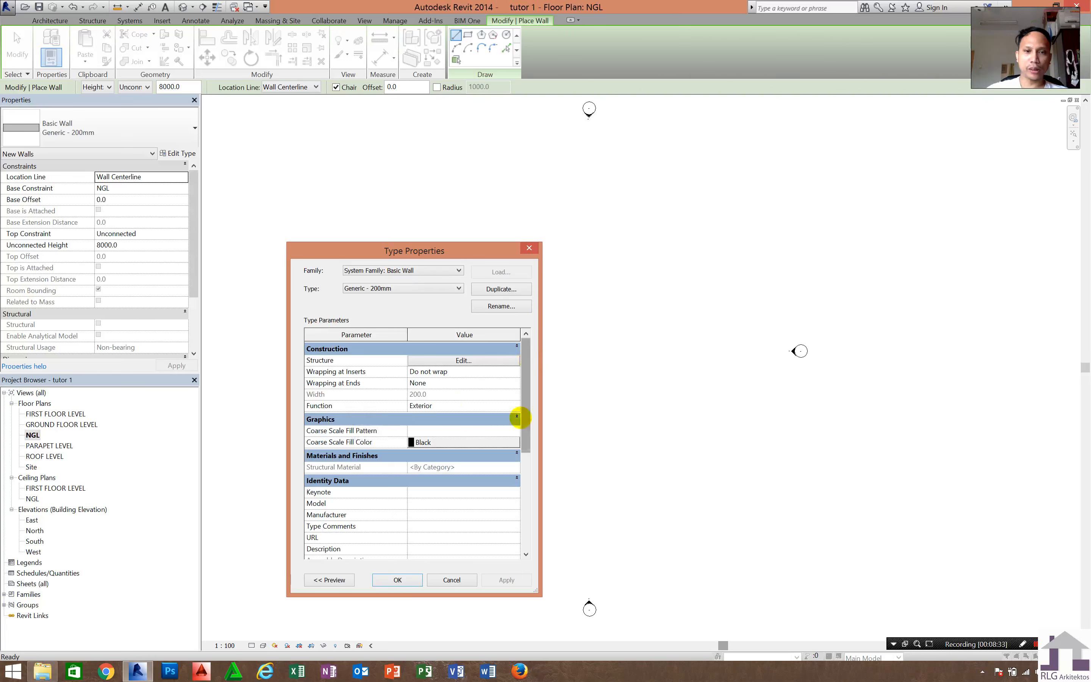
Duplicate the Generic - 200mm wall type under the name "1. CHB 200MM.".
scroll(413, 460, "down", 4)
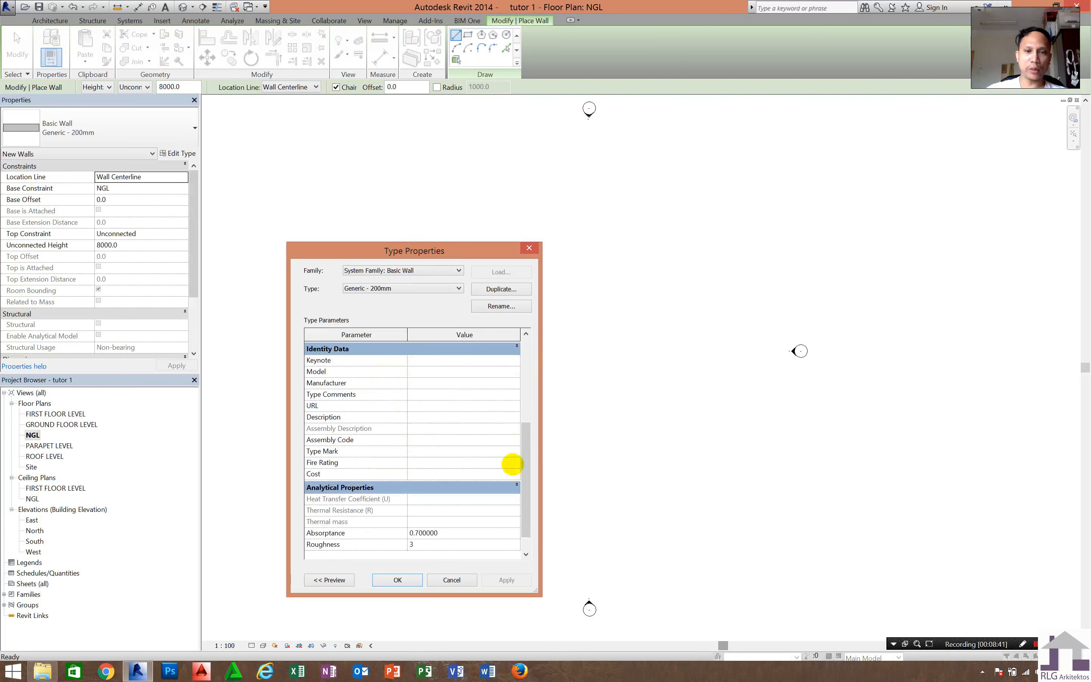
left_click_drag(522, 471, 522, 355)
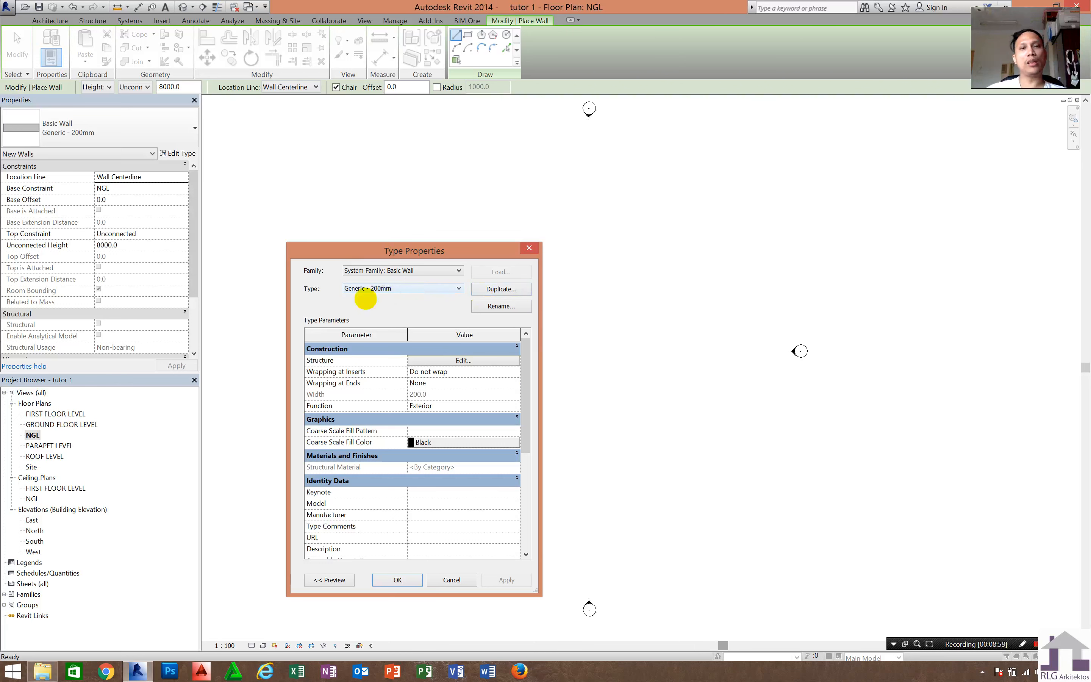
left_click(366, 288)
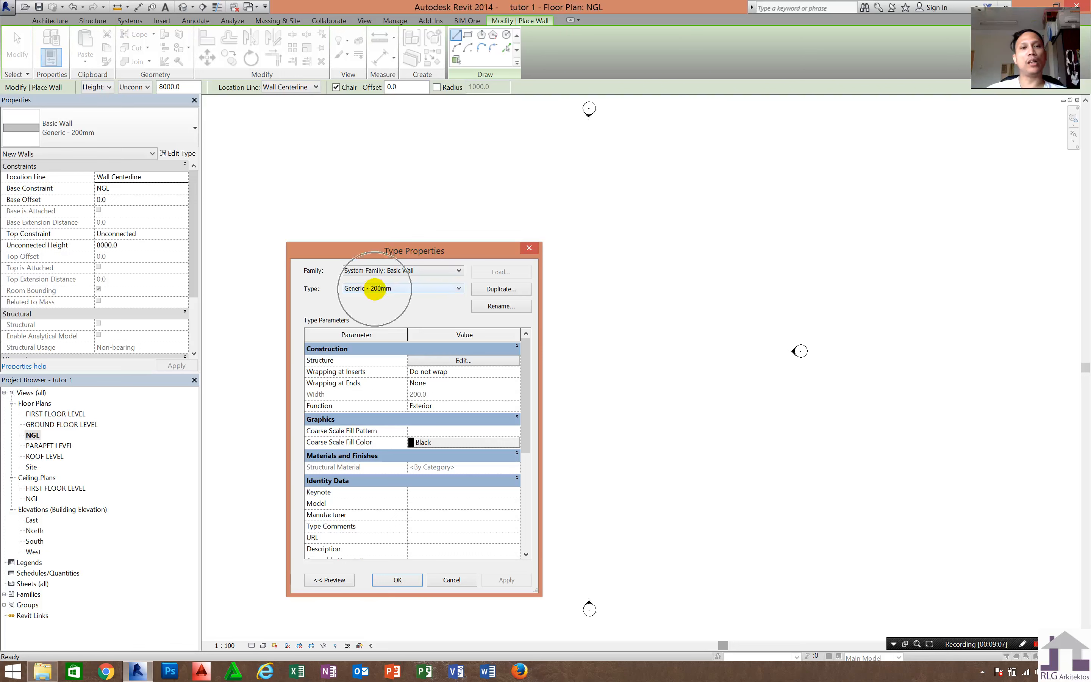
left_click(374, 288)
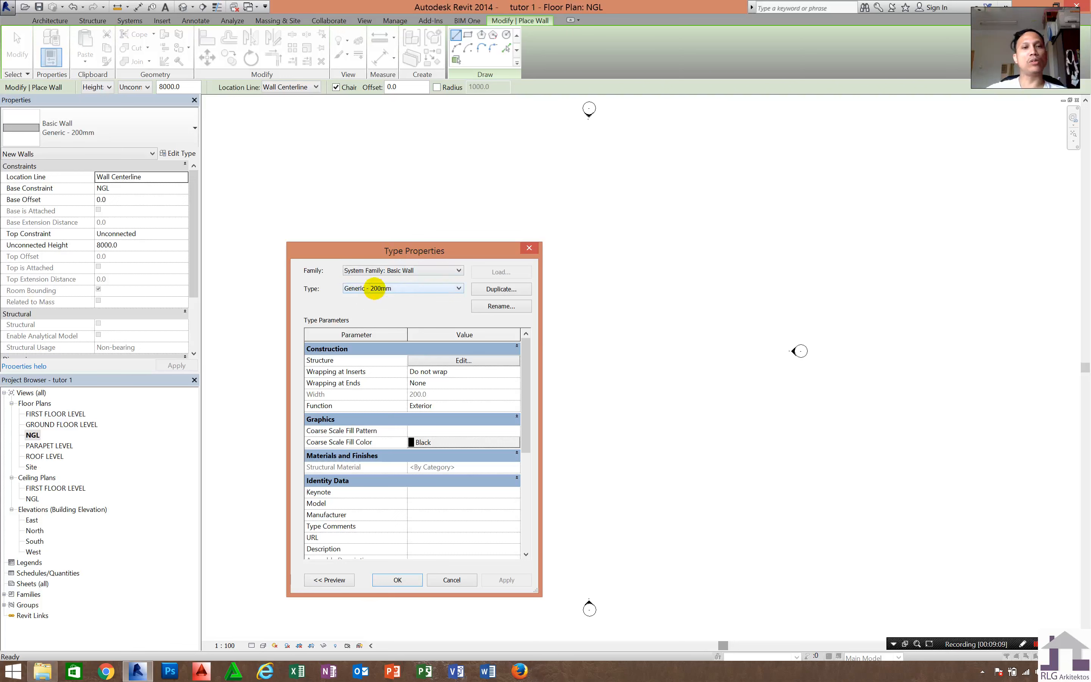
left_click(499, 289)
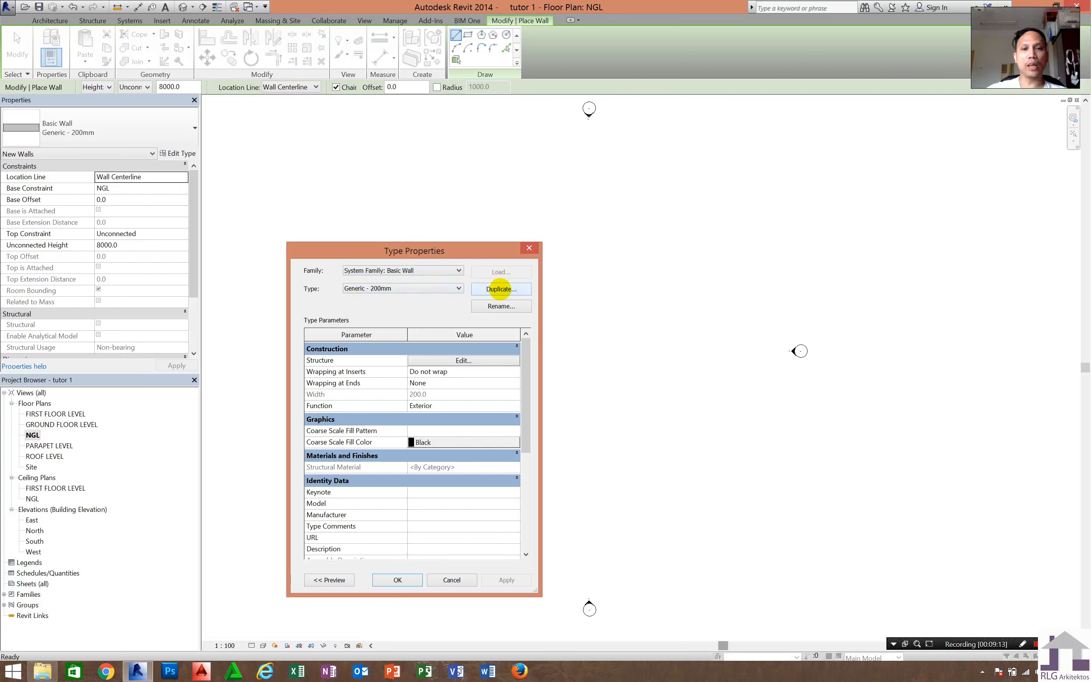
left_click(499, 289)
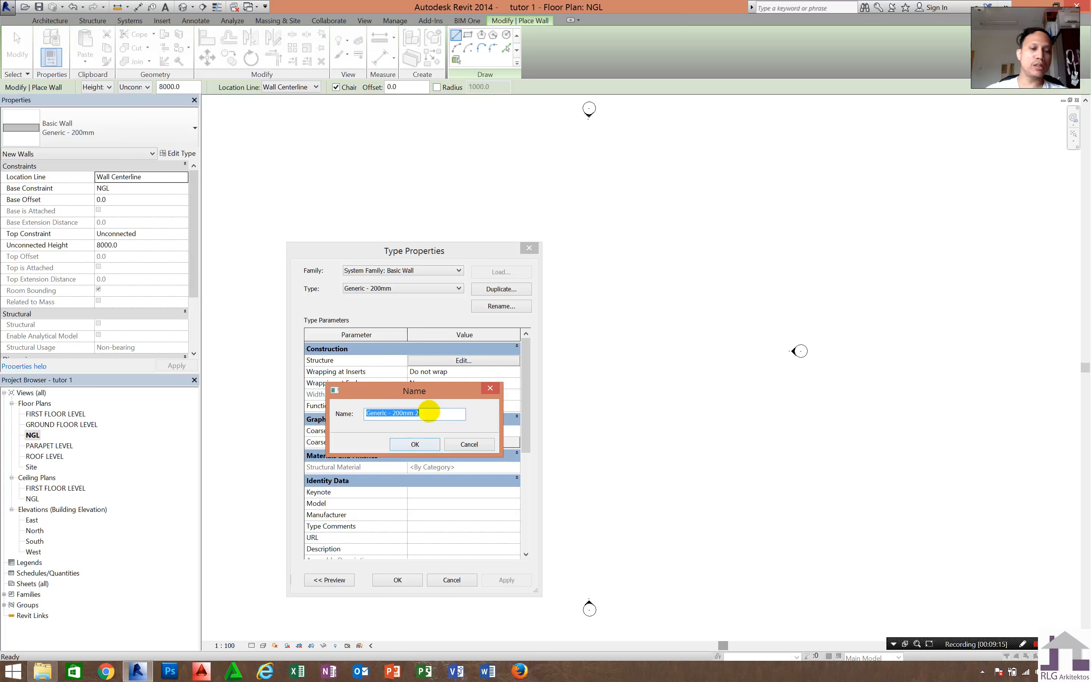
type("1. CHB 200MM.")
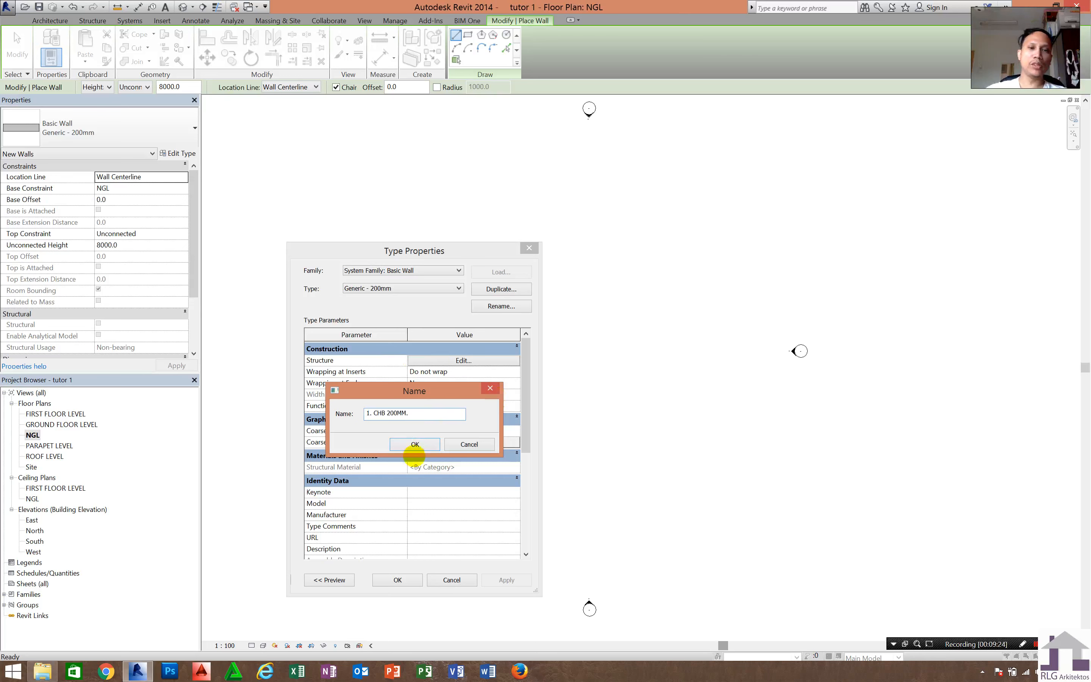
left_click(415, 444)
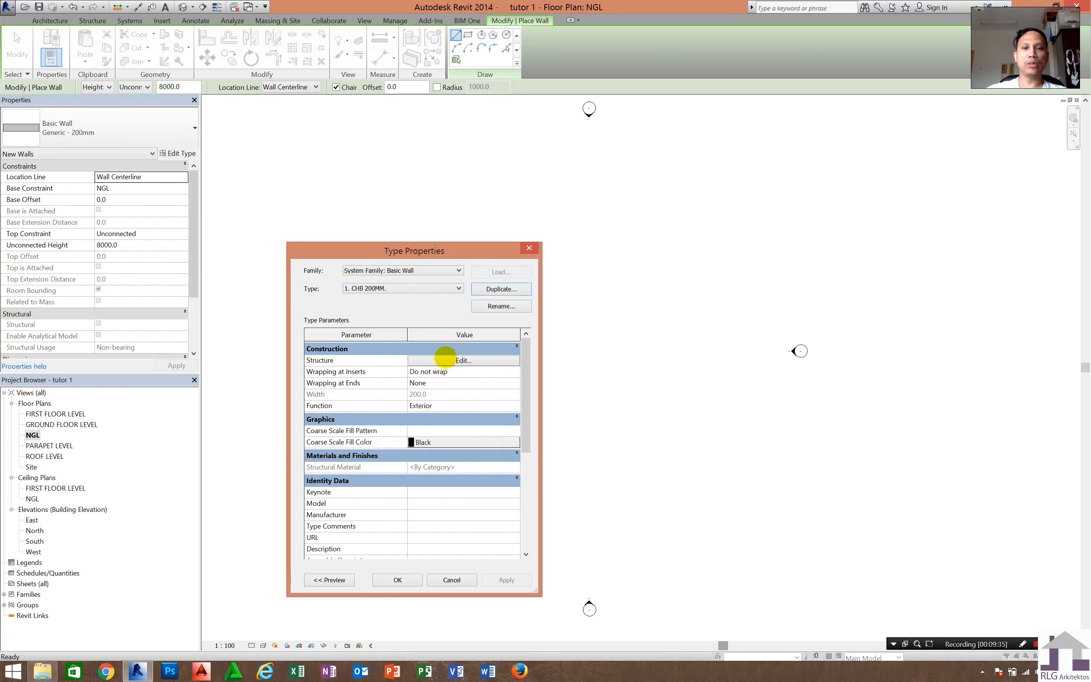
Open the layer structure of the 1. CHB 200MM. wall type and examine its Structure [1] layer.
left_click(460, 360)
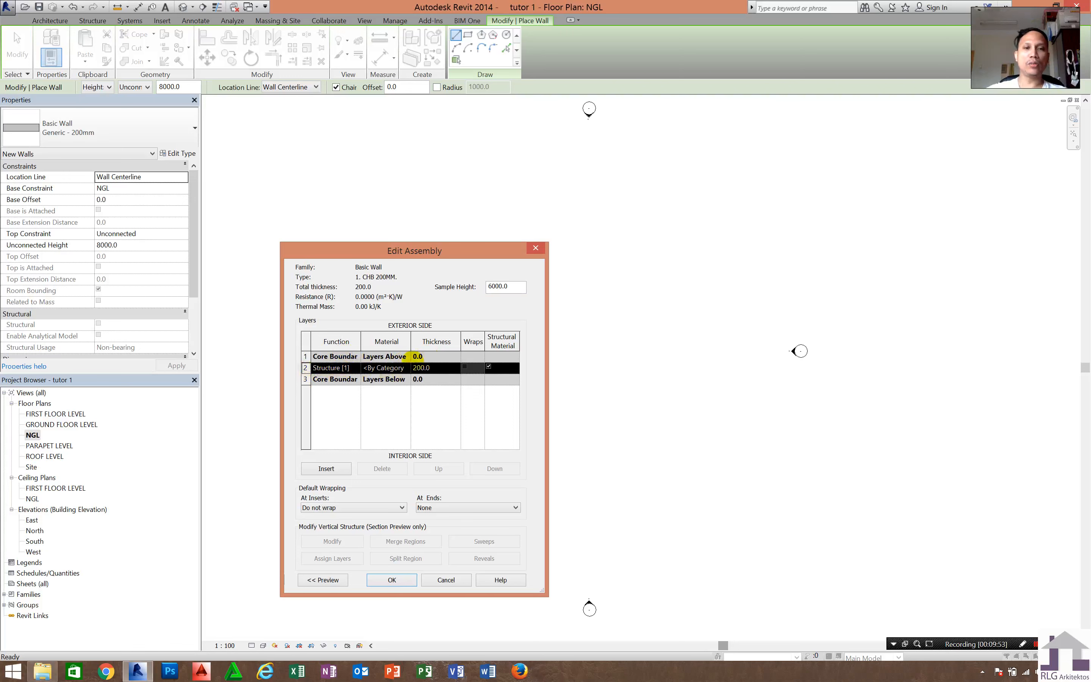
left_click(425, 366)
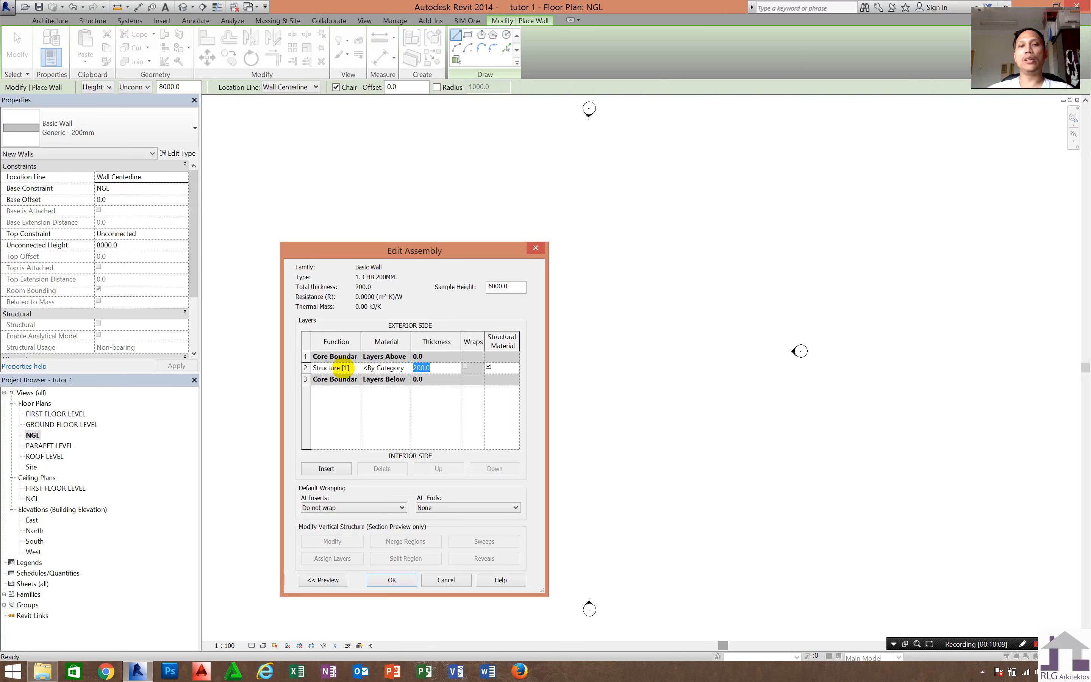
left_click(346, 366)
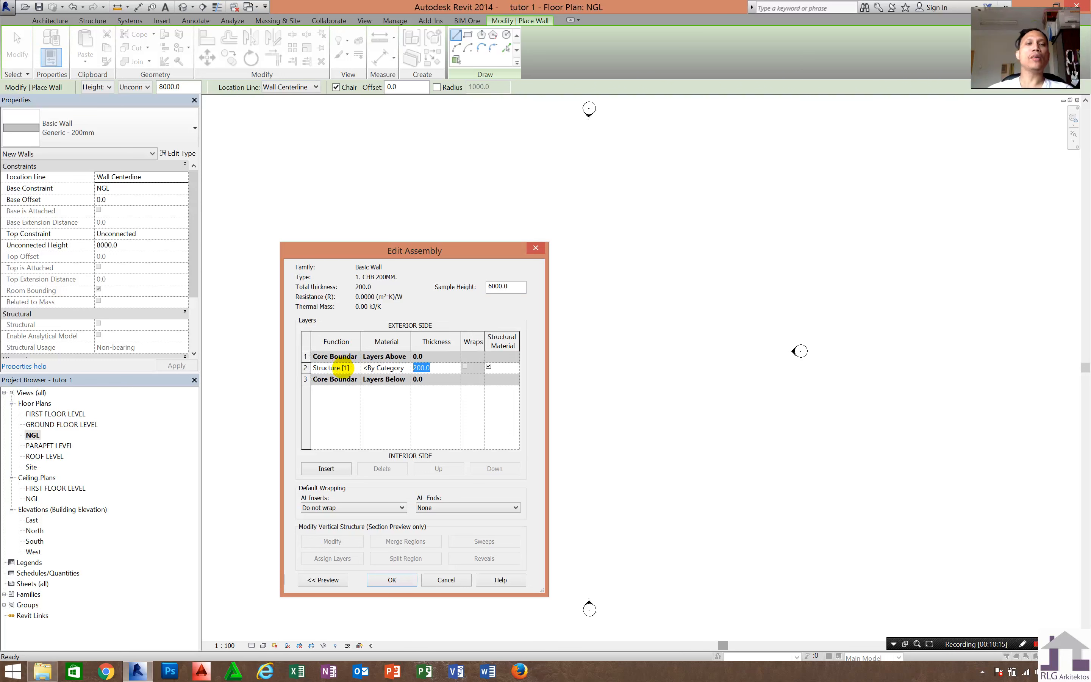
left_click(305, 367)
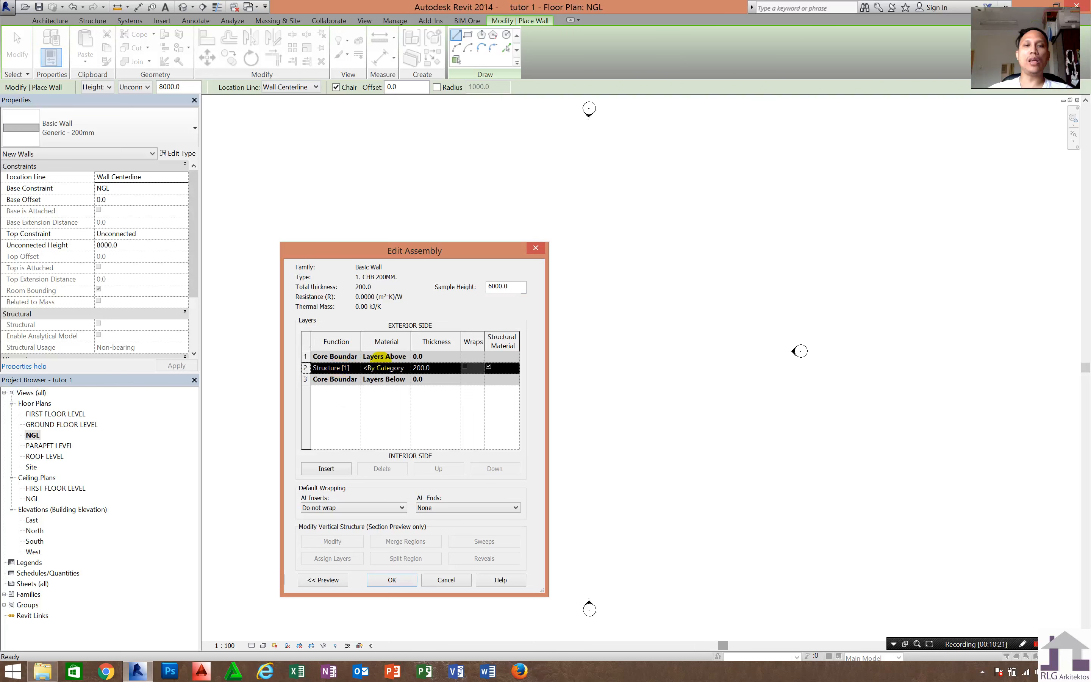
key("ctrl")
key("ctrl")
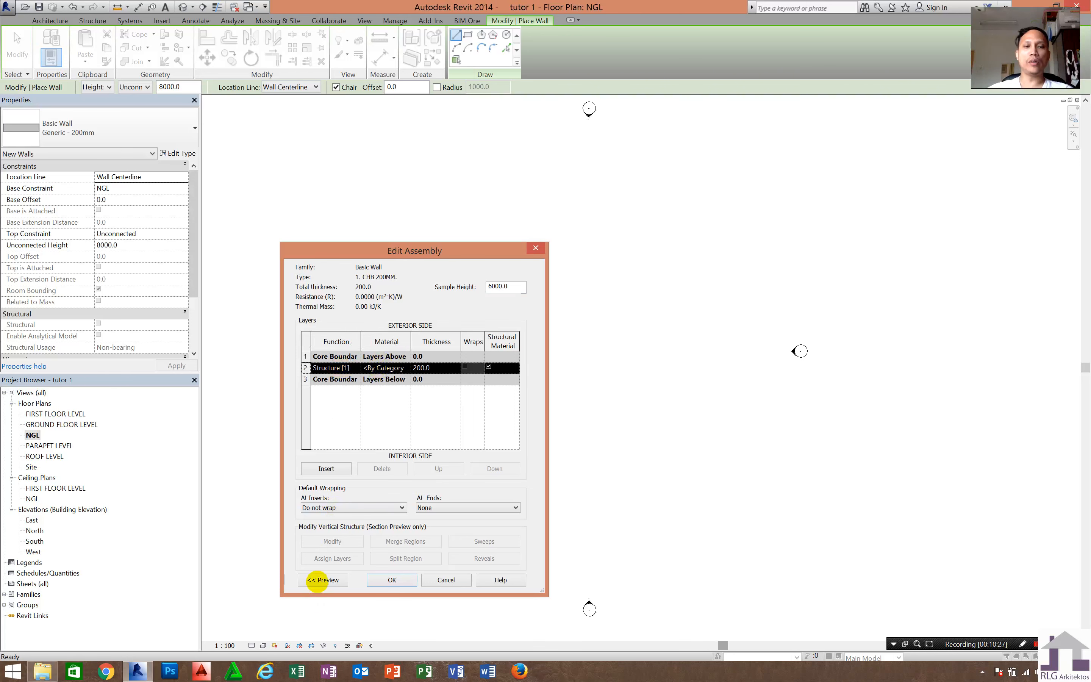
Show the wall assembly preview, then enlarge and reposition the Edit Assembly dialog so all layer columns are readable.
left_click(320, 580)
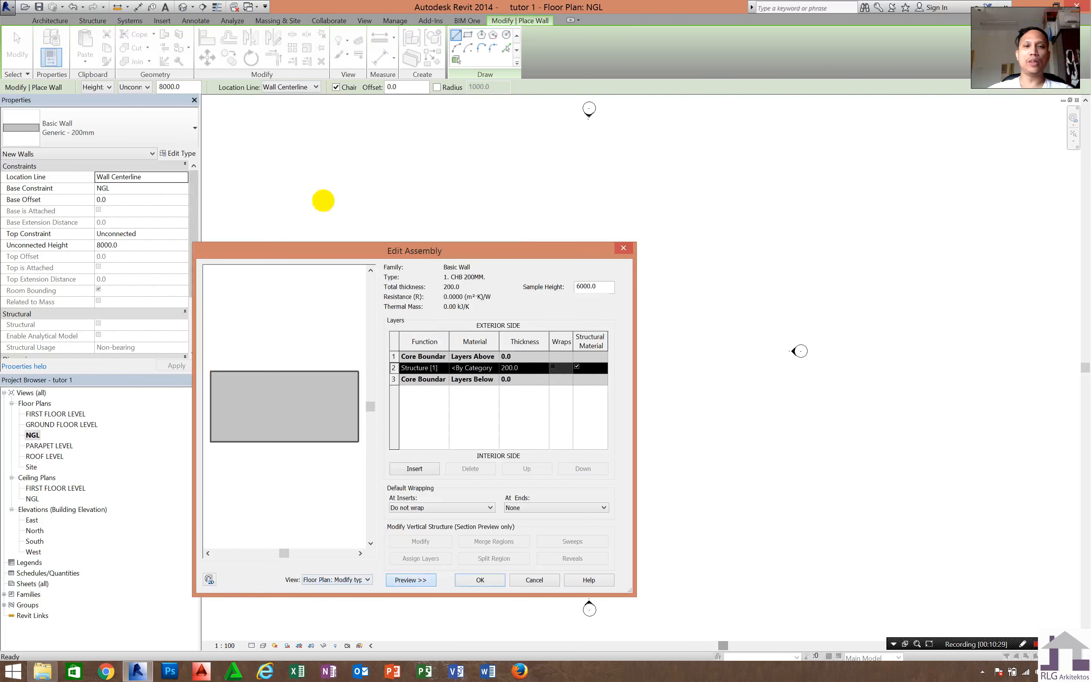
left_click_drag(434, 249, 589, 137)
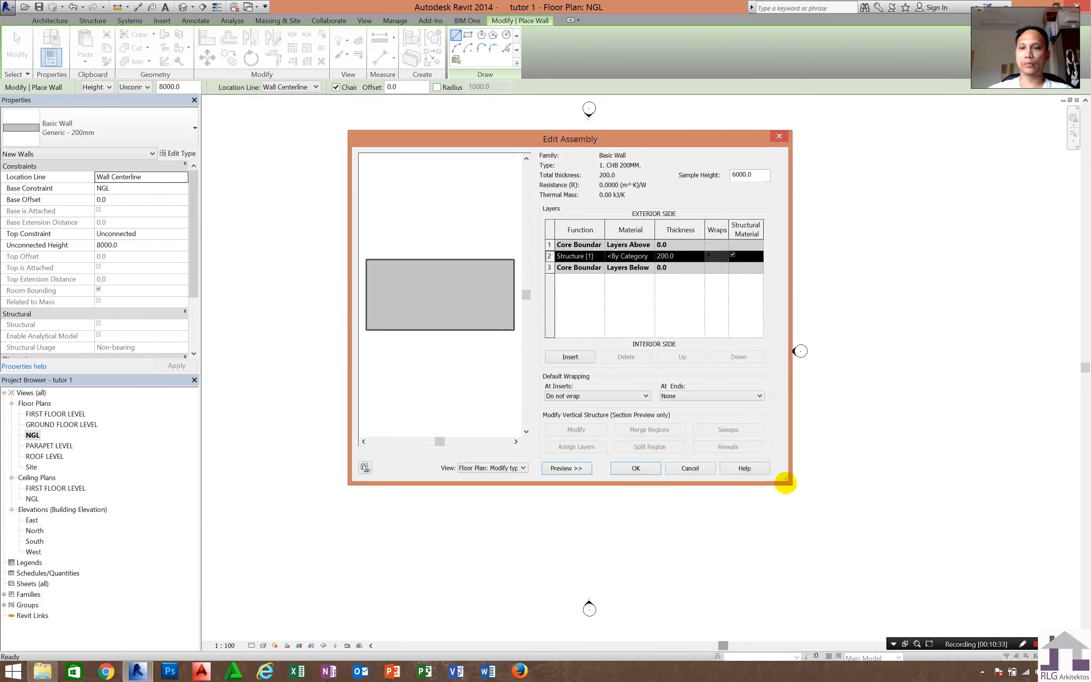
left_click_drag(785, 483, 915, 632)
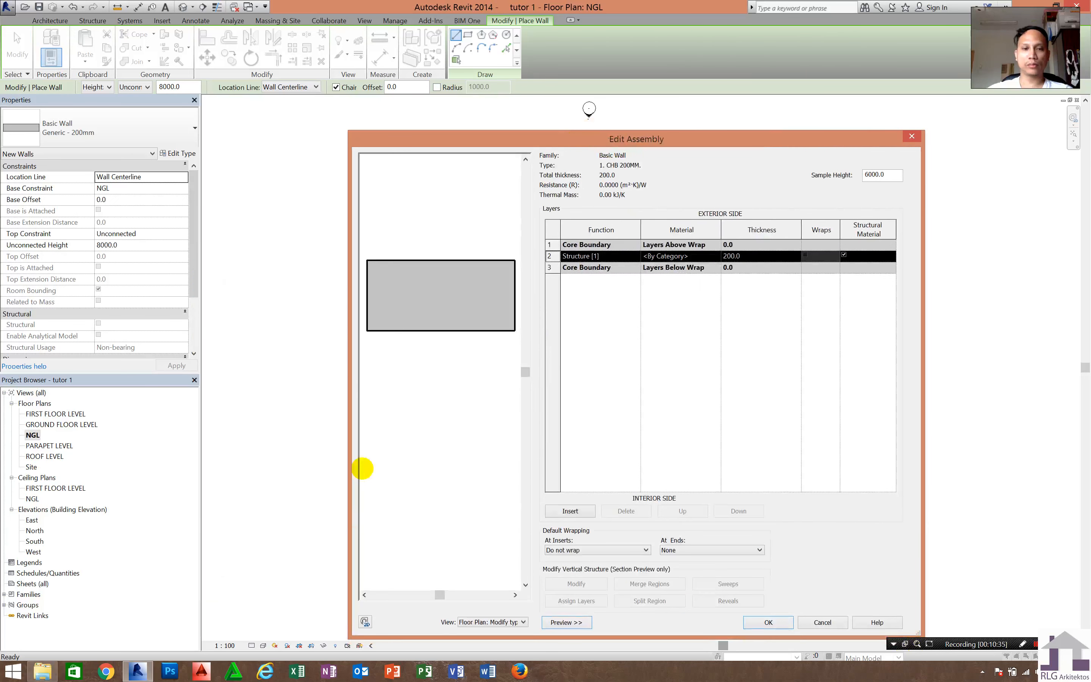
left_click_drag(348, 451, 143, 446)
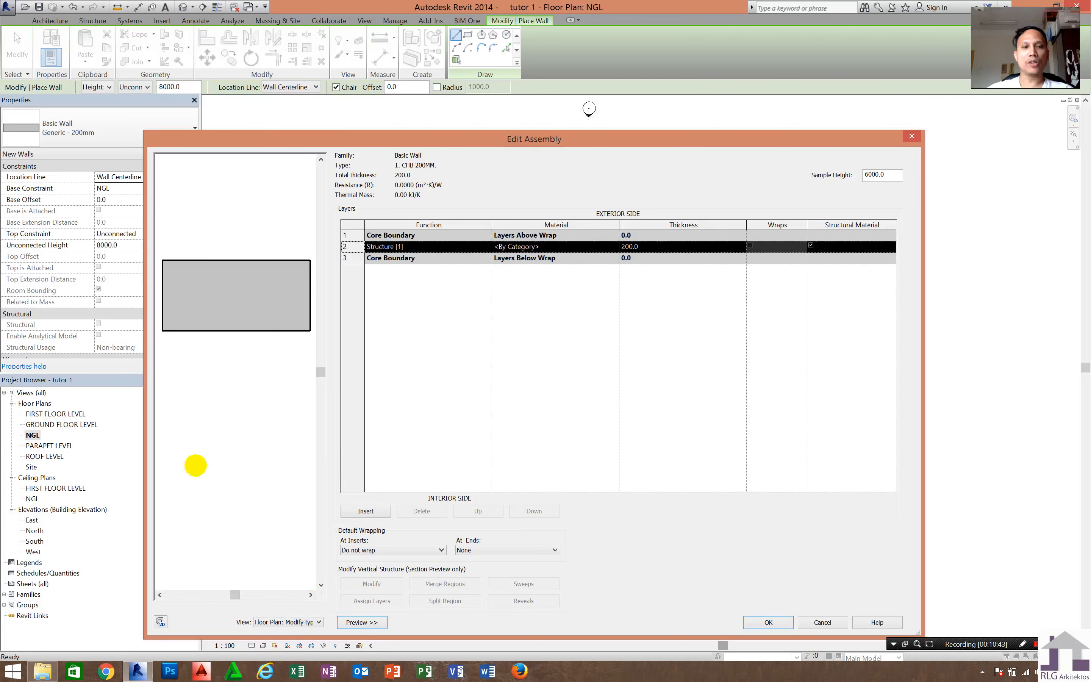
left_click_drag(921, 631, 861, 447)
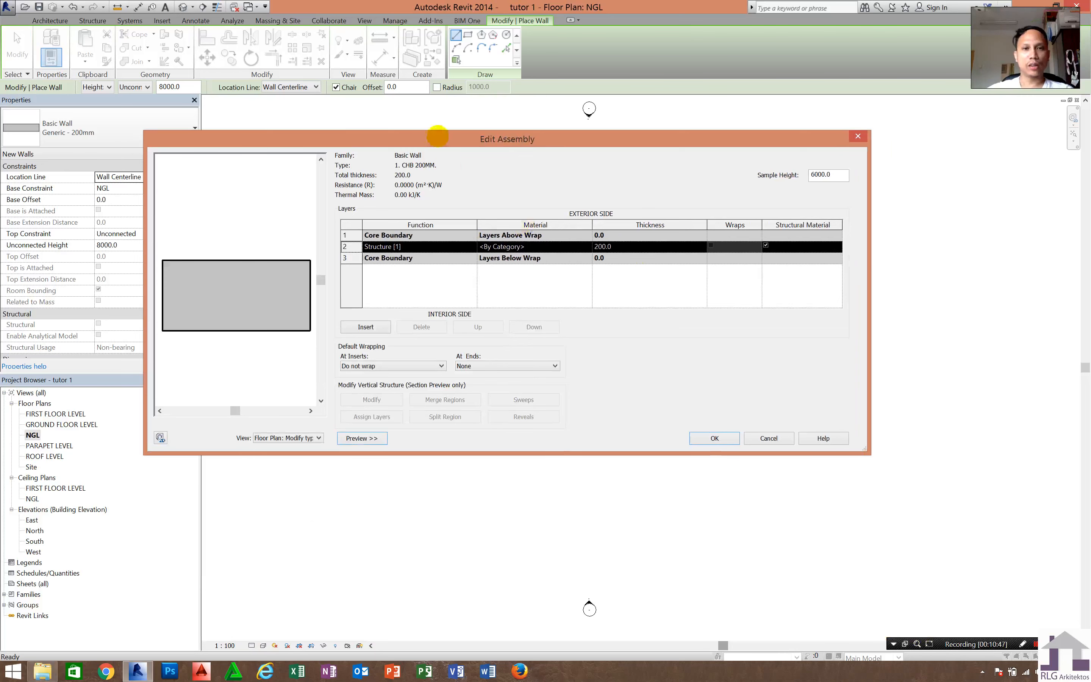
left_click_drag(433, 134, 531, 182)
left_click_drag(570, 239, 570, 239)
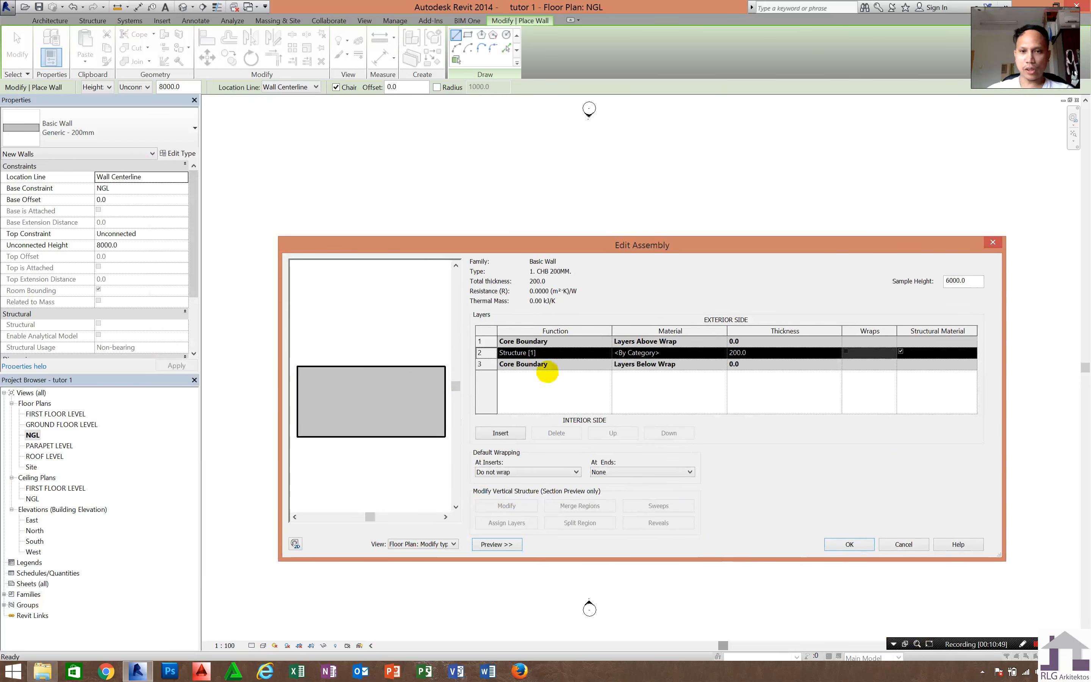
Insert two new layers above the 200 mm Structure [1] layer in the wall assembly.
left_click(481, 352)
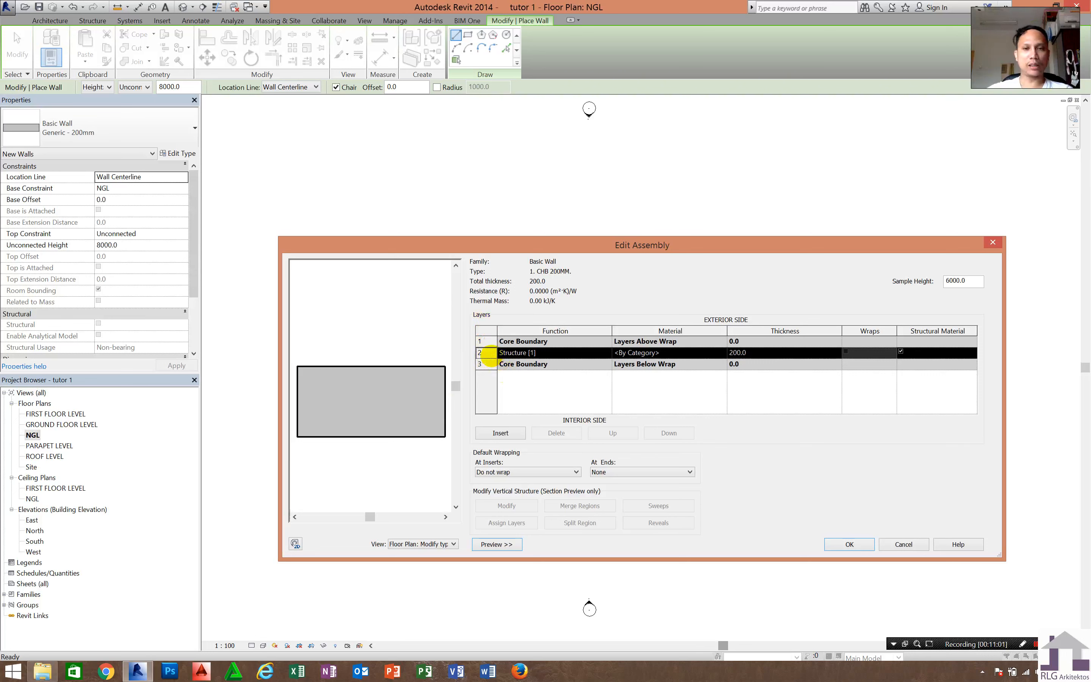
left_click(491, 356)
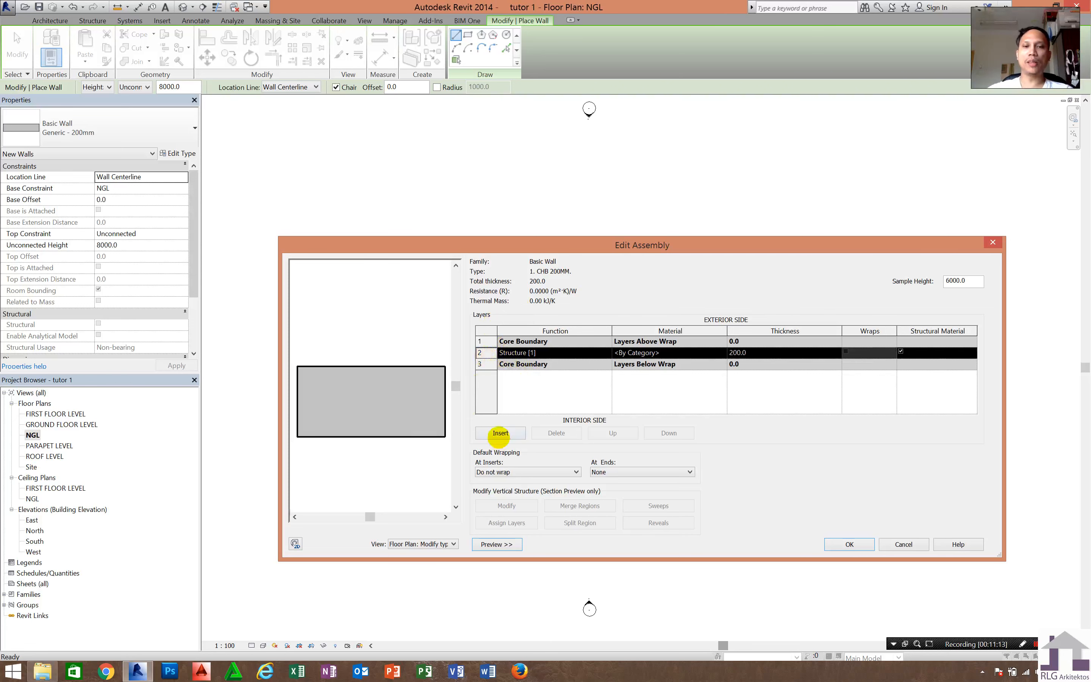
left_click(499, 433)
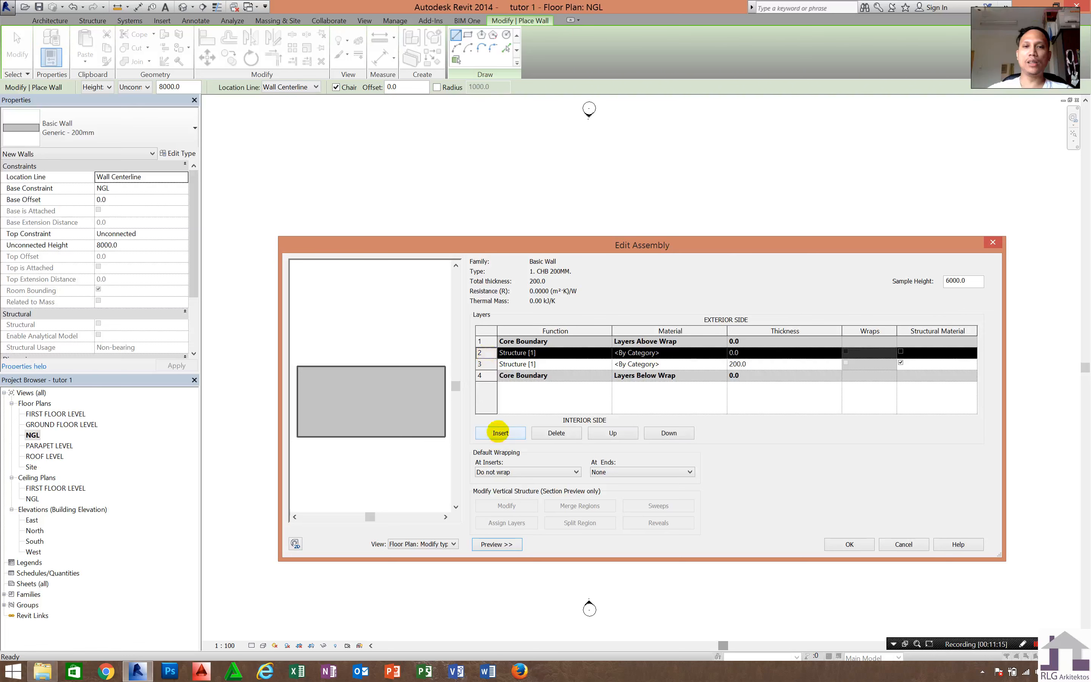
left_click(500, 433)
Set the functions of the two new layers to Finish 1 [4] for layer 2 and Finish 2 [5] for layer 3.
left_click(608, 352)
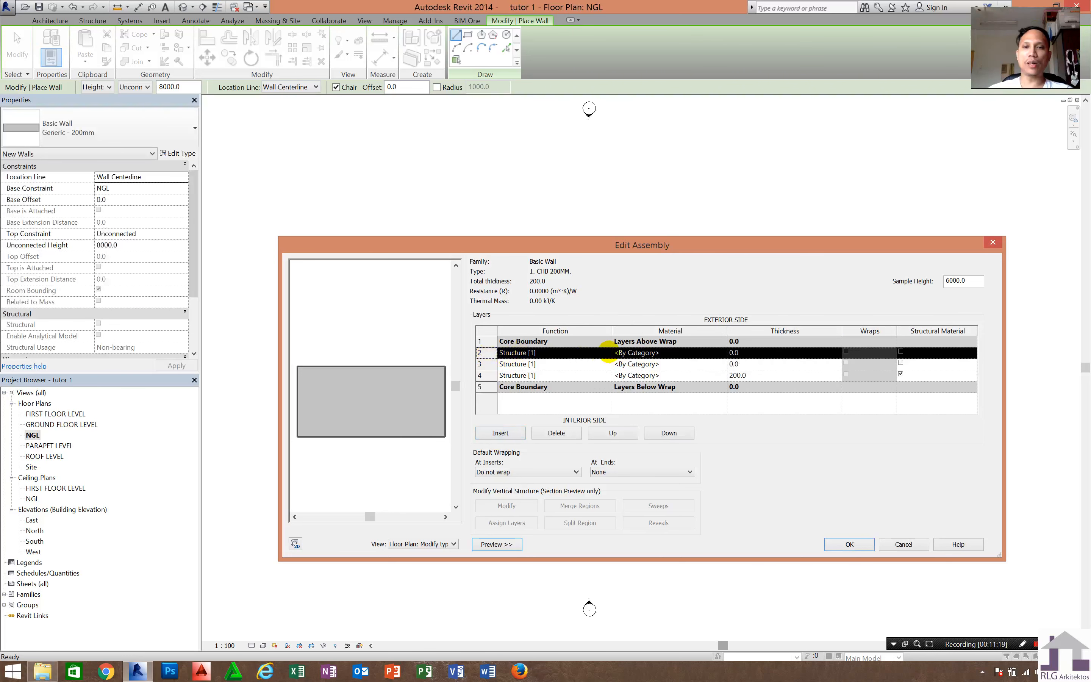
left_click(608, 353)
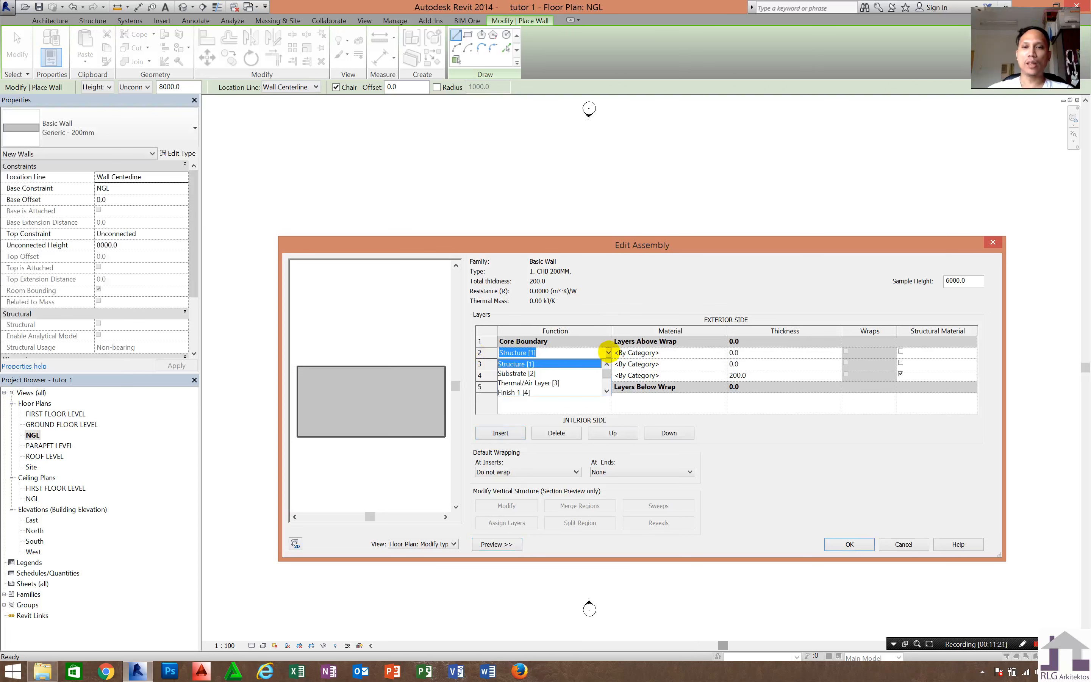
left_click_drag(605, 373, 604, 382)
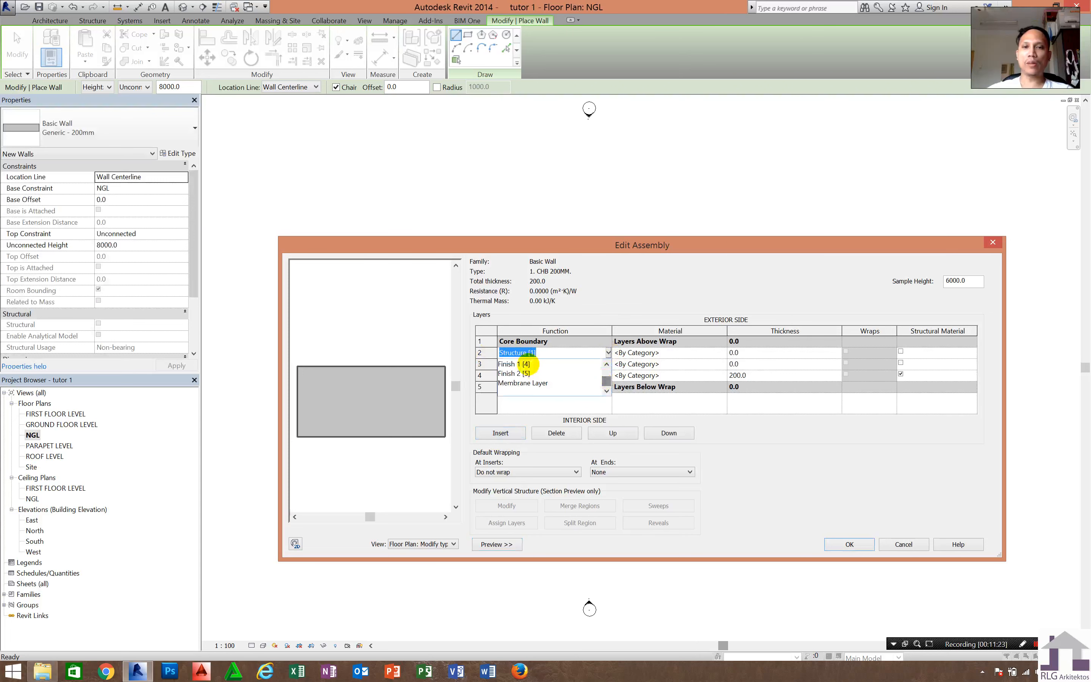
left_click(526, 363)
left_click(592, 361)
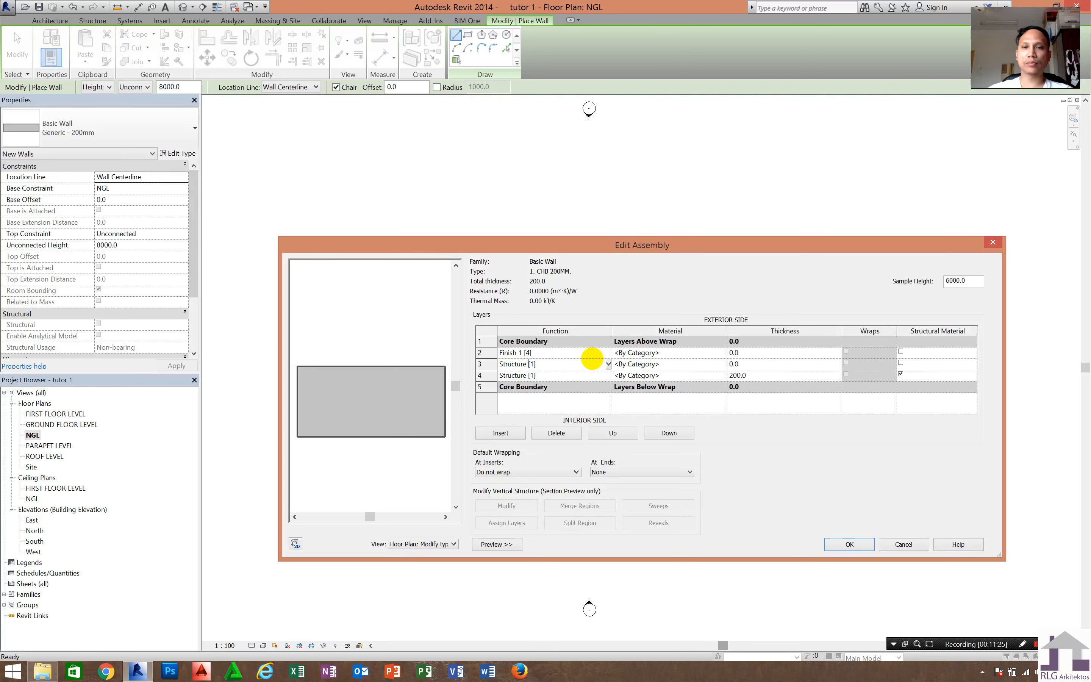
left_click(607, 365)
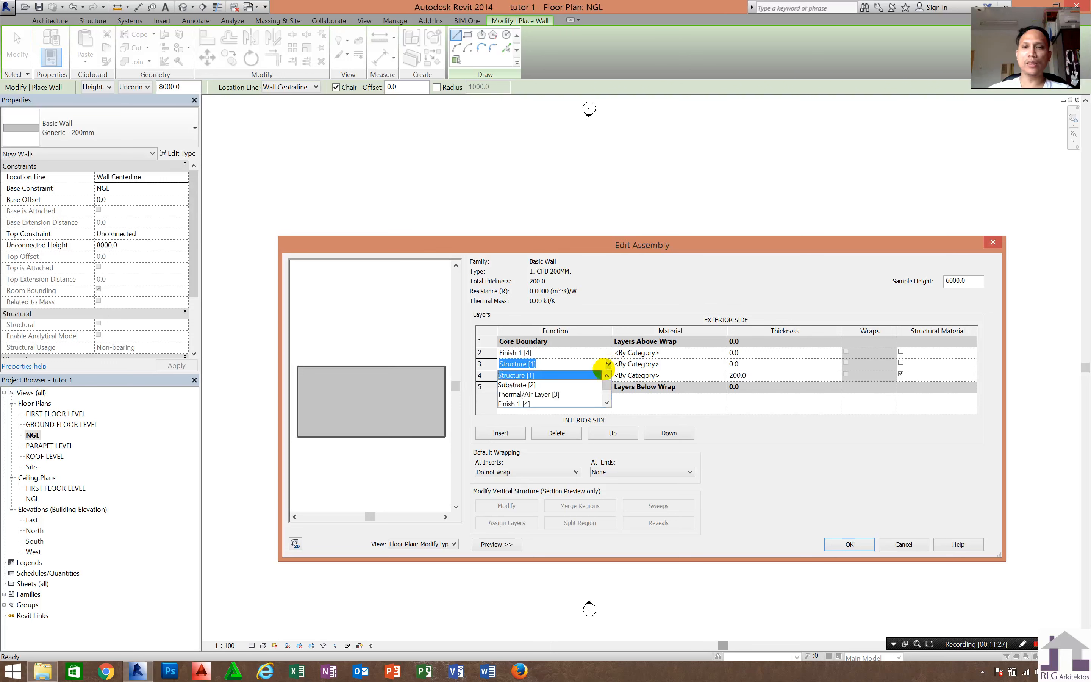
scroll(585, 390, "down", 2)
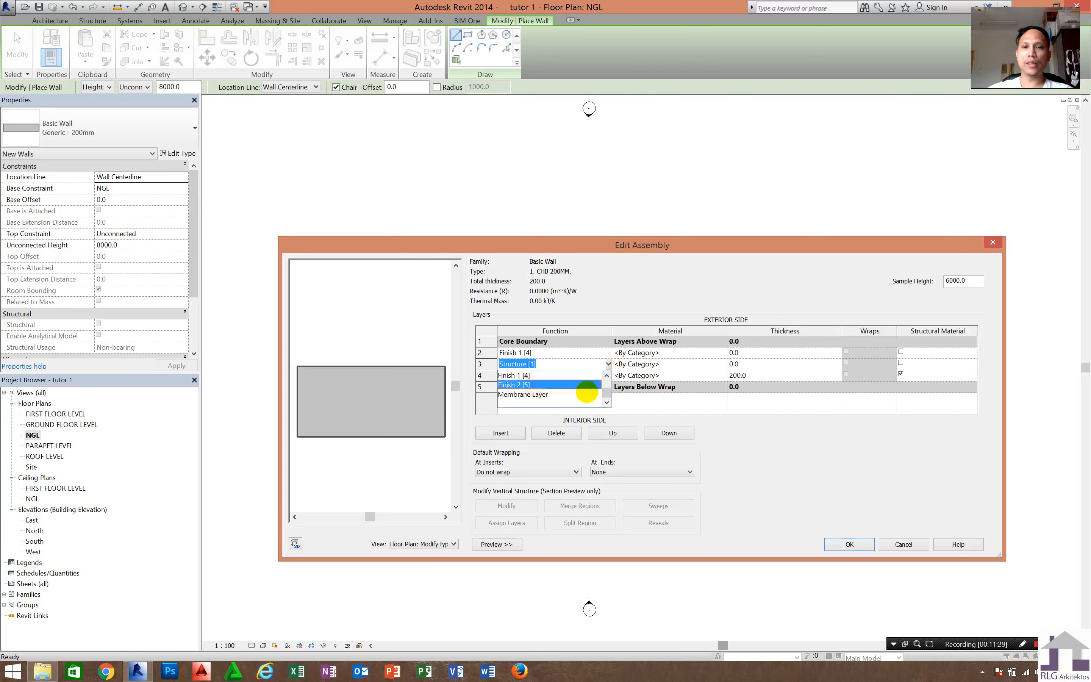
left_click(586, 384)
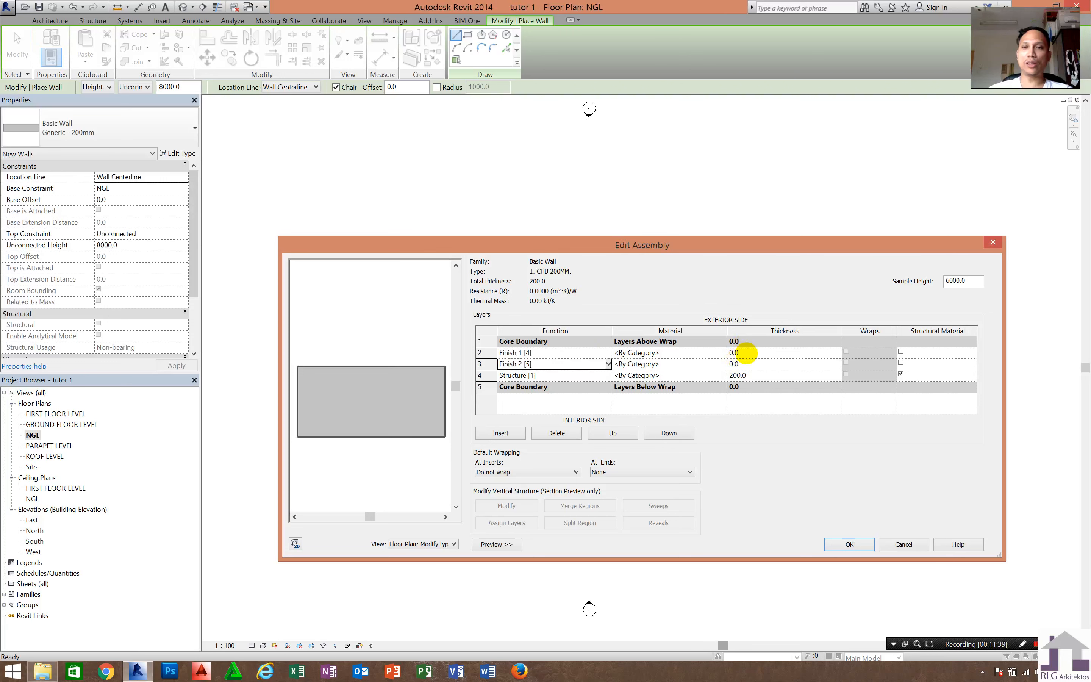
Set the thickness of both the Finish 1 [4] and Finish 2 [5] layers to 10 mm.
left_click(744, 352)
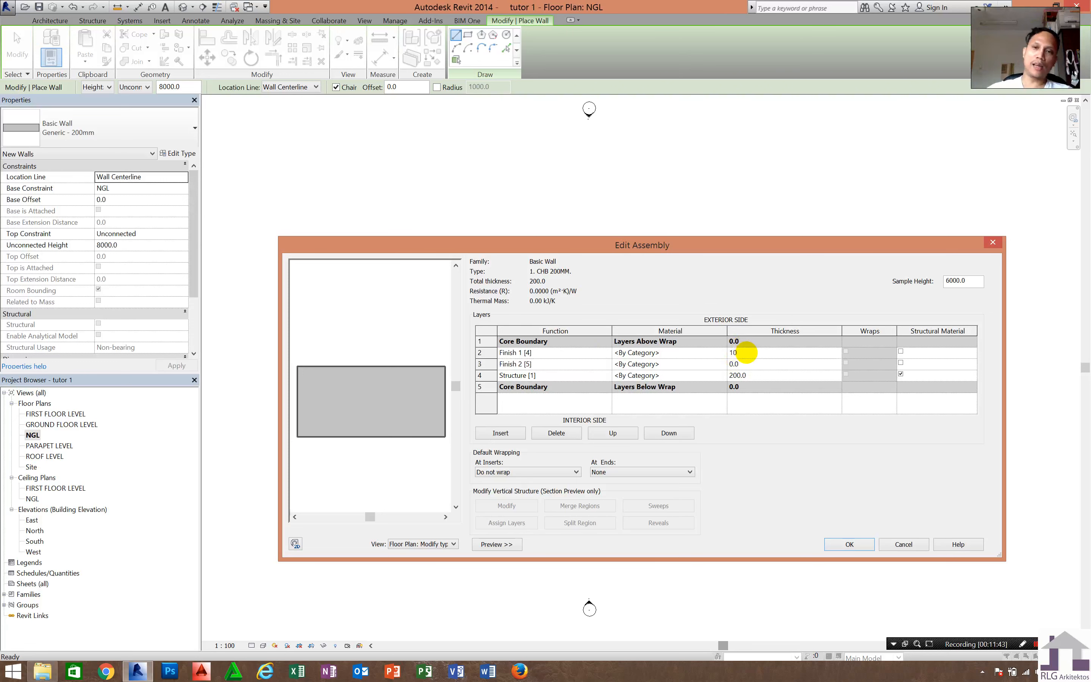
type("10")
key("Tab")
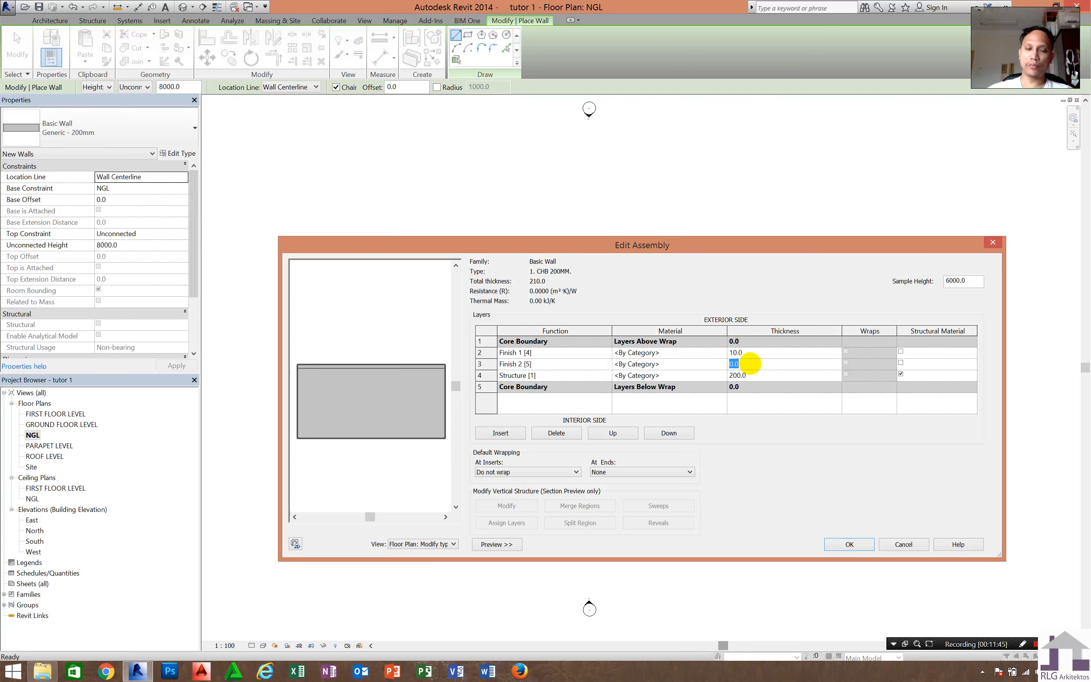
type("10")
key("Tab")
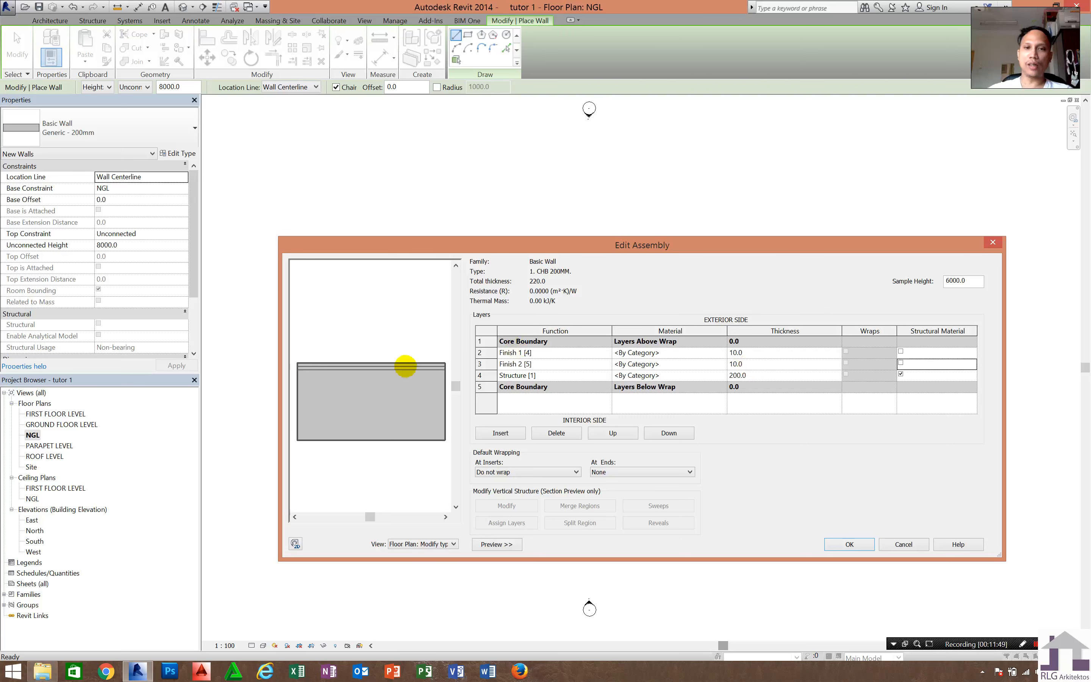
Examine the position of the two finish layers and the opposite wall face in the assembly preview.
left_click(405, 366)
left_click(405, 365)
left_click(405, 367)
left_click(405, 366)
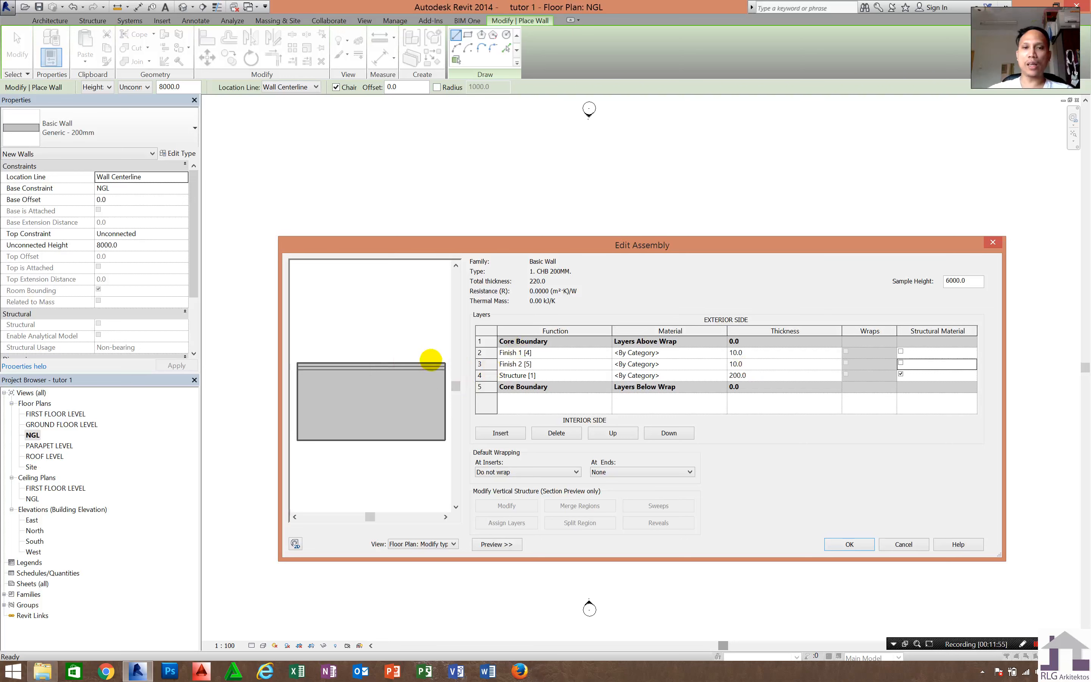
left_click(430, 359)
left_click(431, 360)
left_click(431, 358)
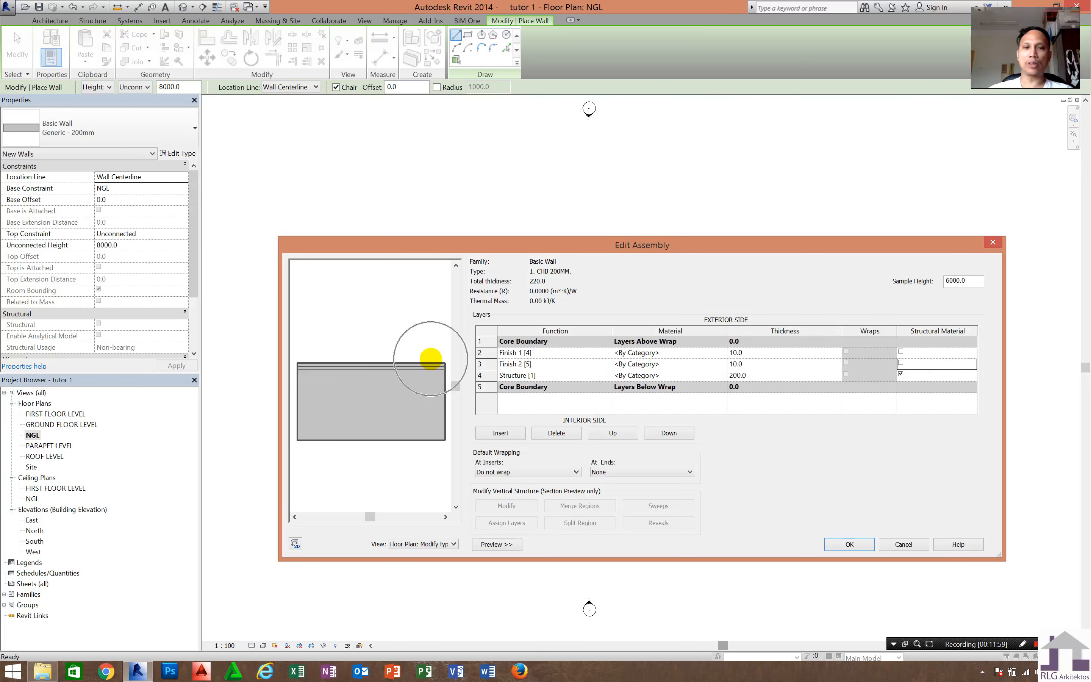
left_click(404, 440)
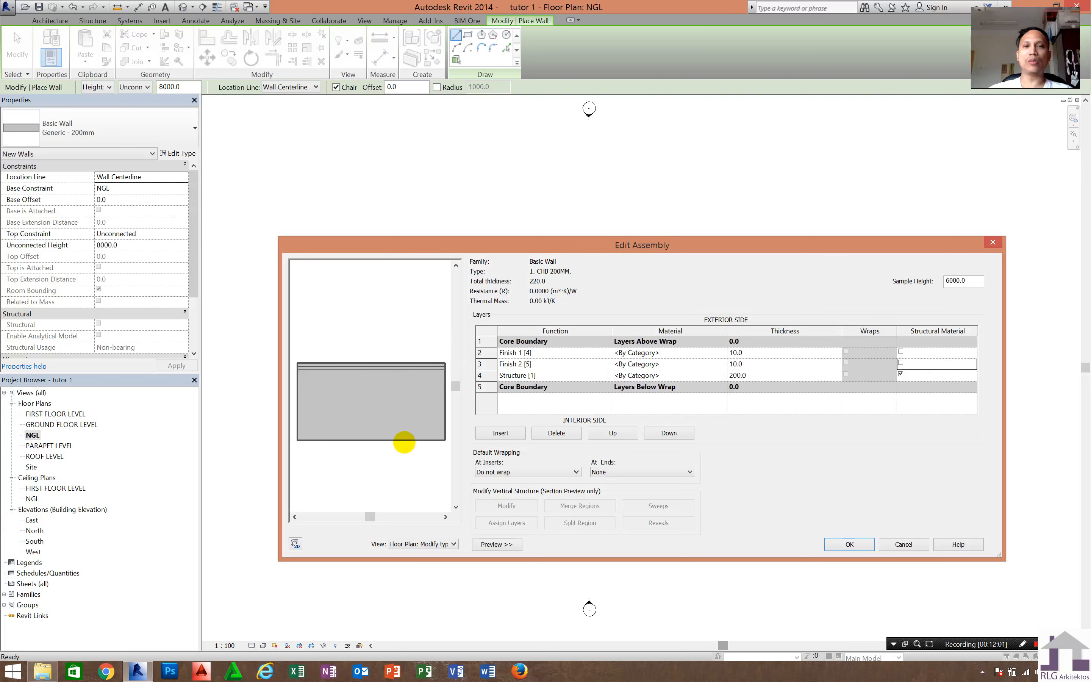
left_click(405, 442)
left_click(404, 442)
left_click(405, 442)
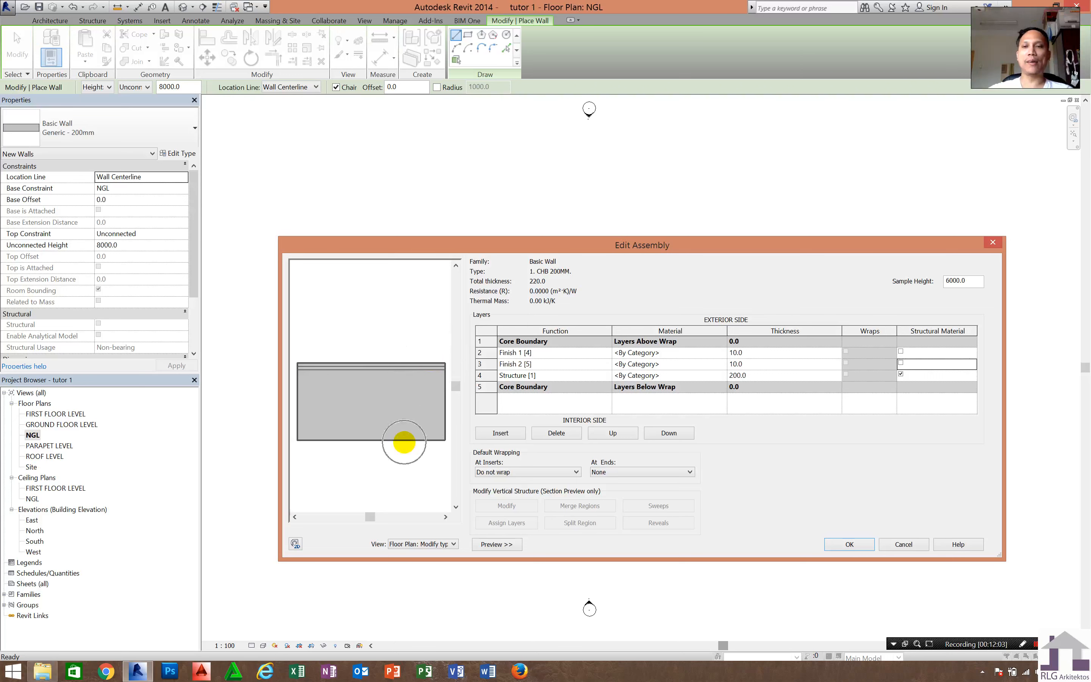
left_click(404, 442)
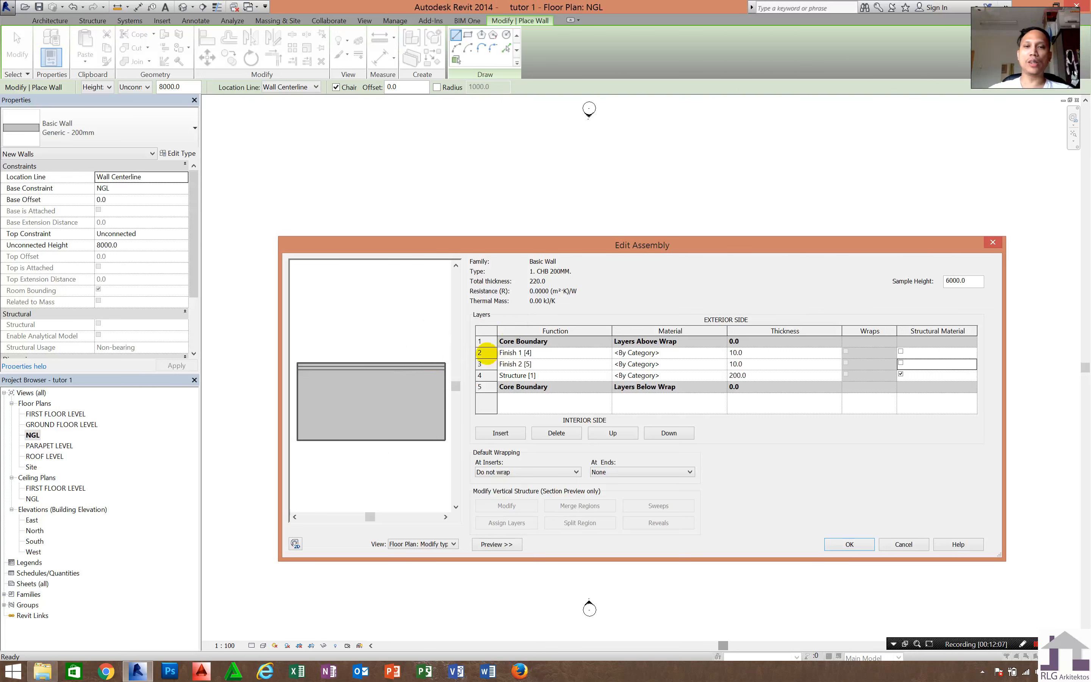
Move the Finish 1 [4] layer above the exterior core boundary and the Finish 2 [5] layer below the interior core boundary.
left_click(482, 352)
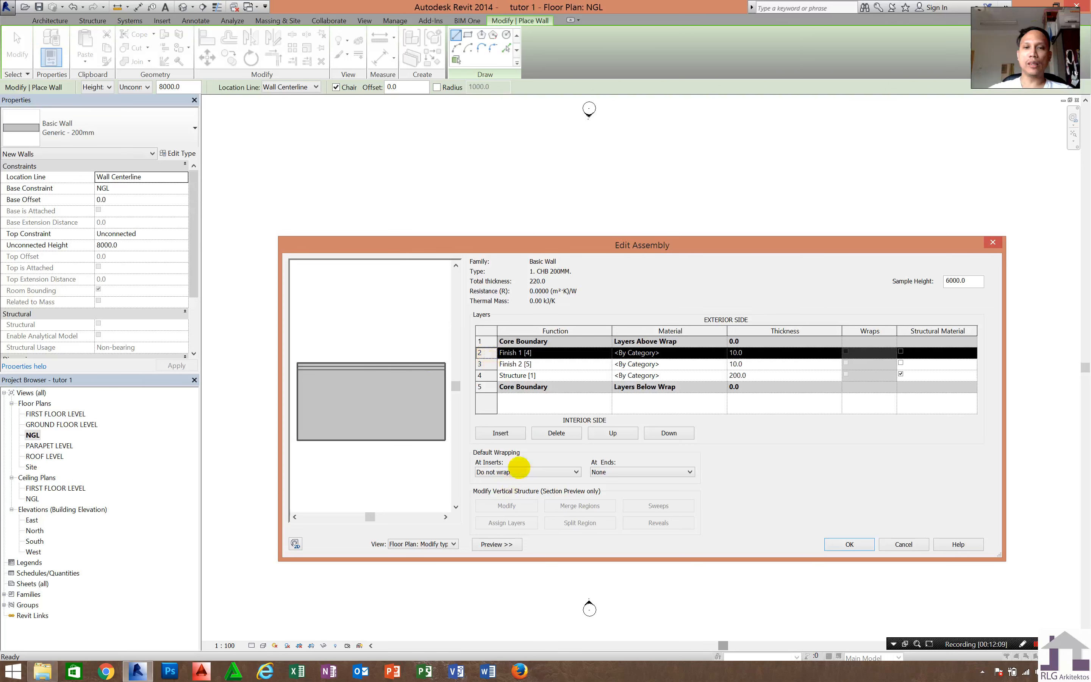
left_click(625, 431)
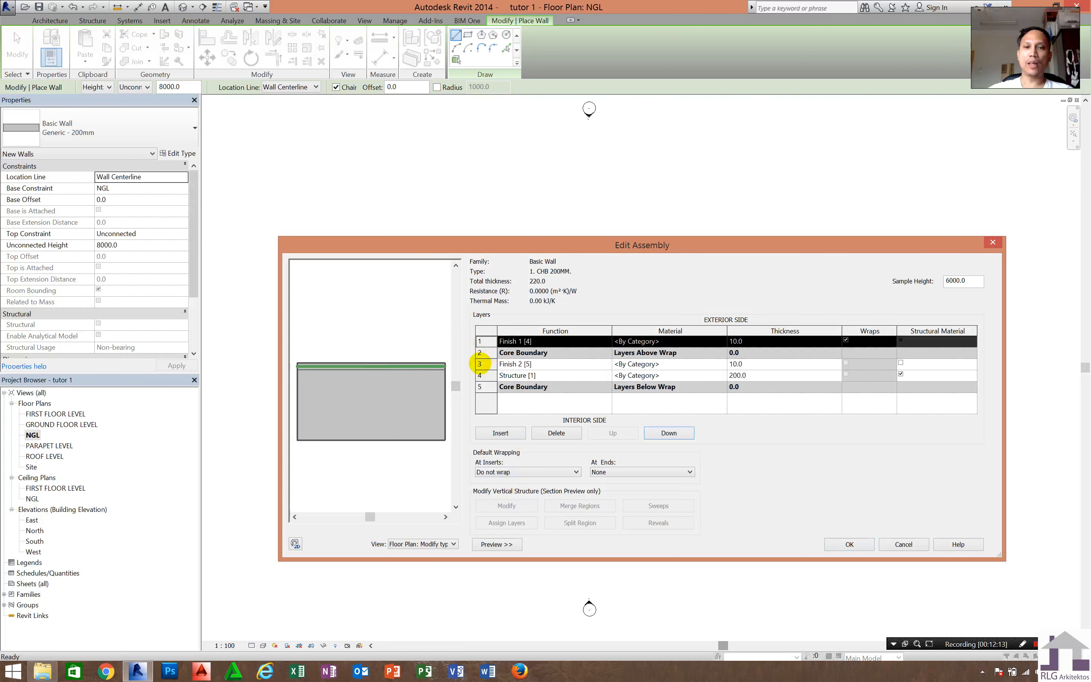
left_click(479, 364)
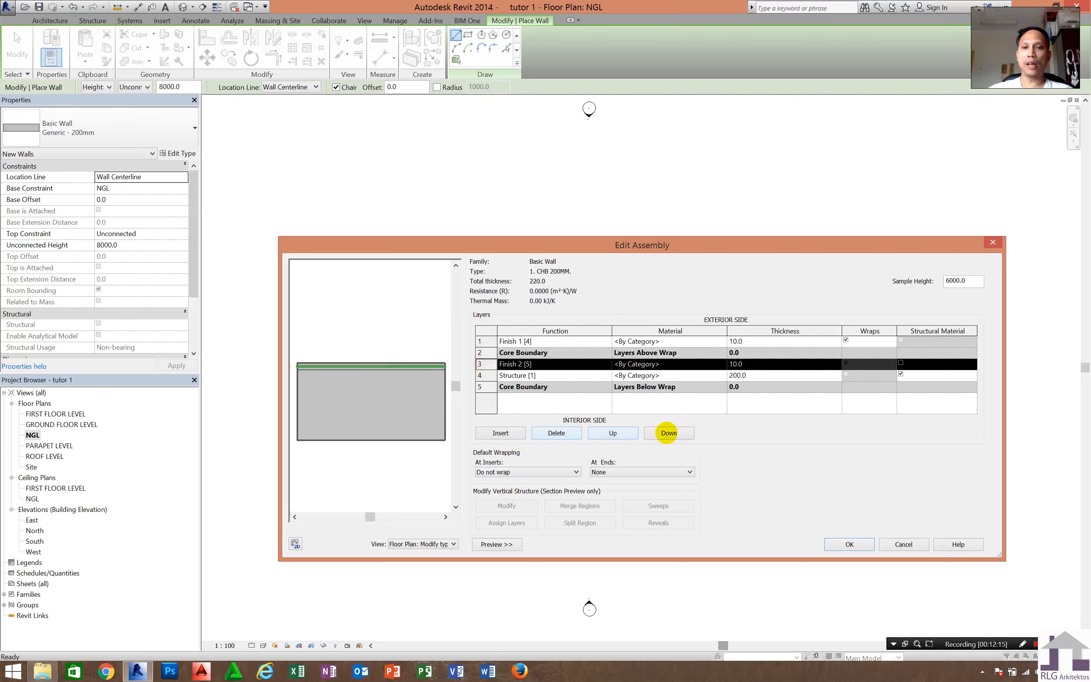
left_click(667, 433)
left_click(669, 433)
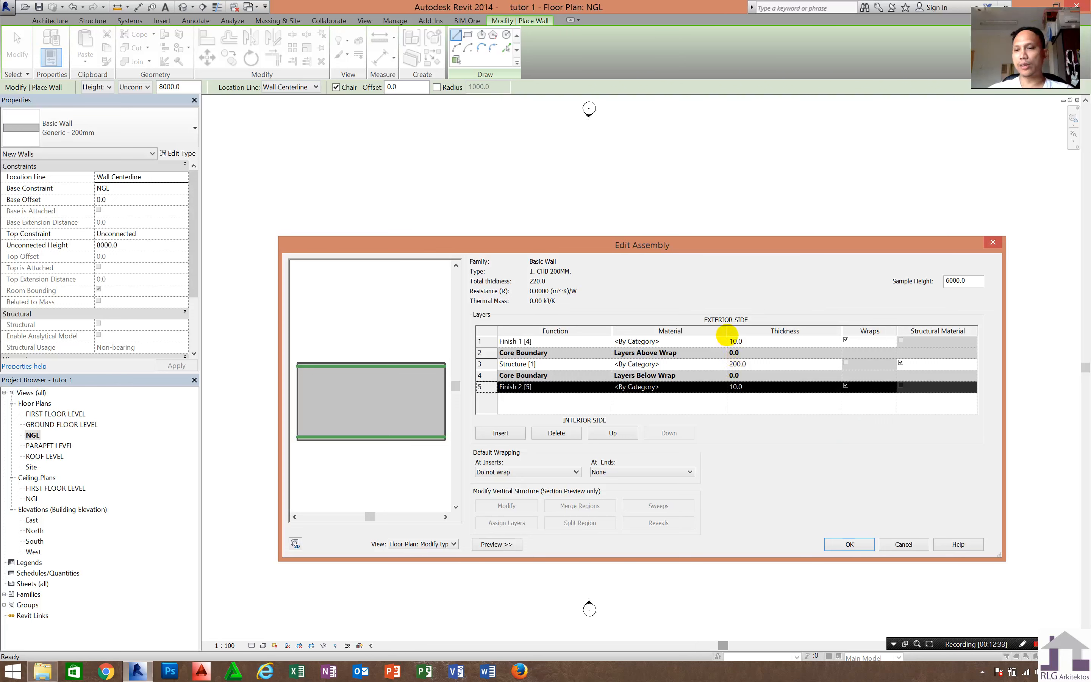
left_click(728, 334)
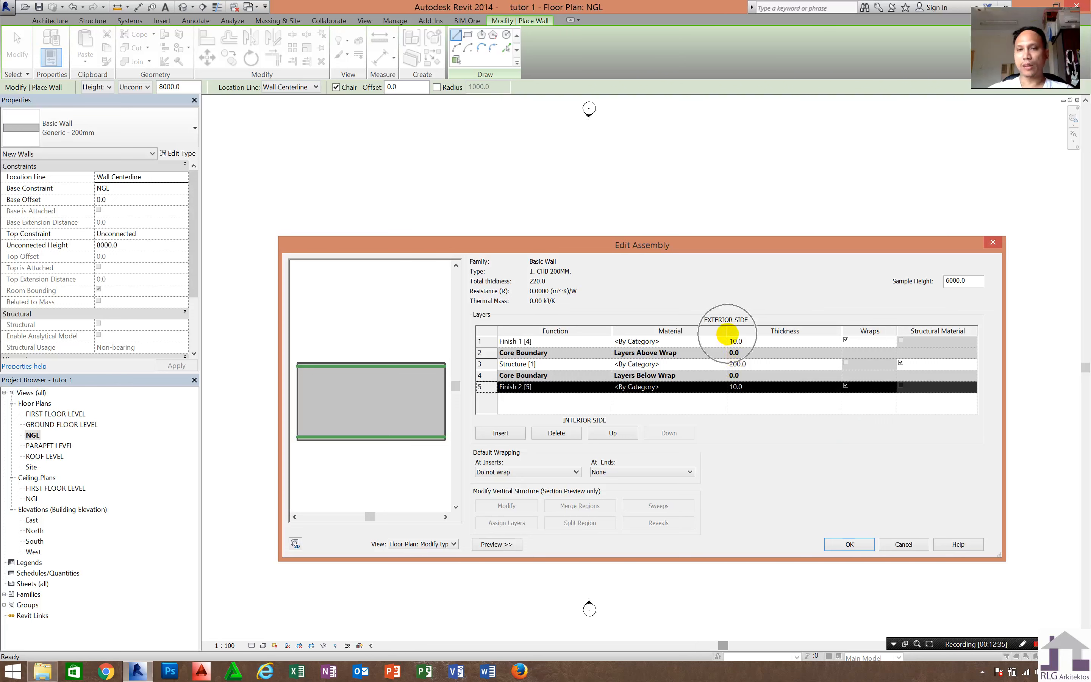
left_click(726, 336)
left_click(720, 340)
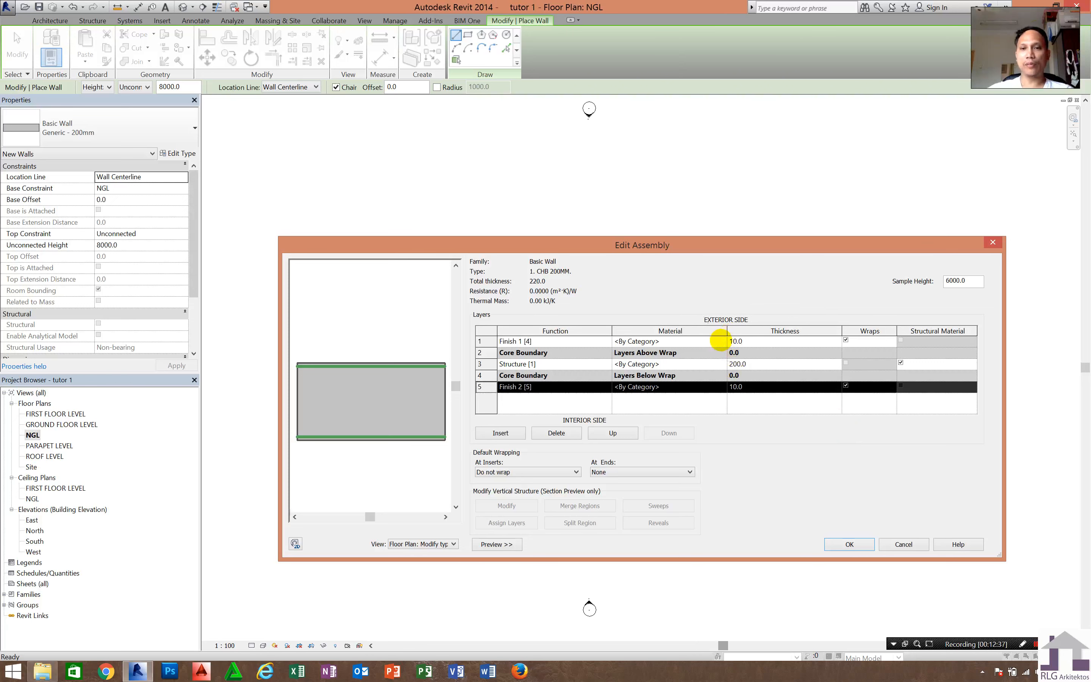
left_click(720, 340)
left_click(720, 341)
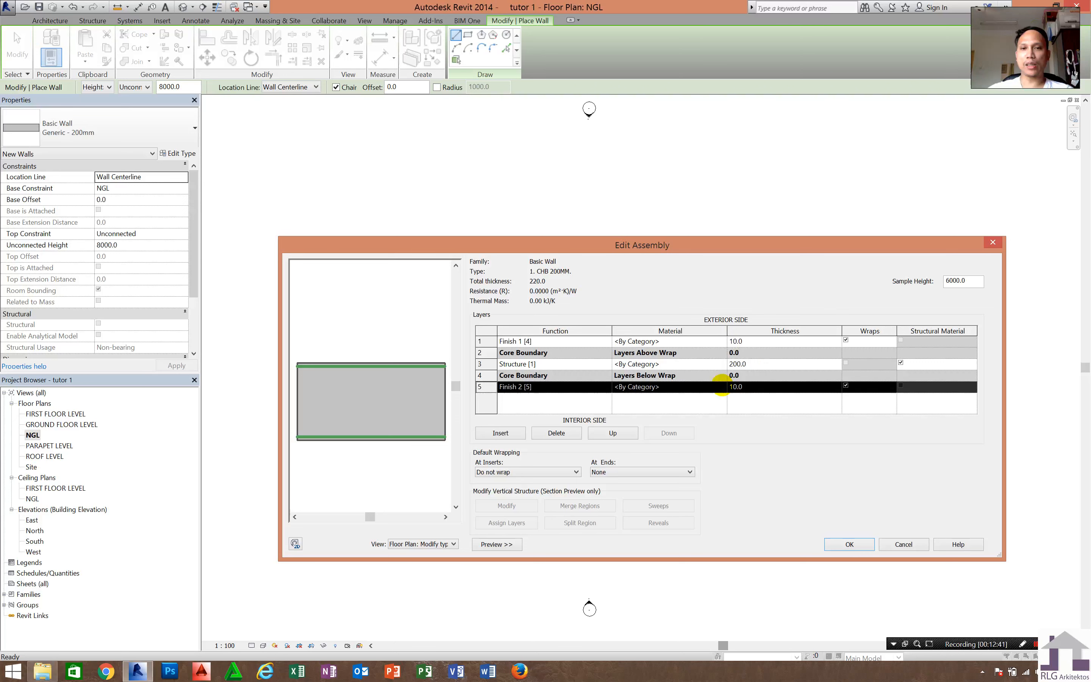
key("ctrl")
key("ctrl")
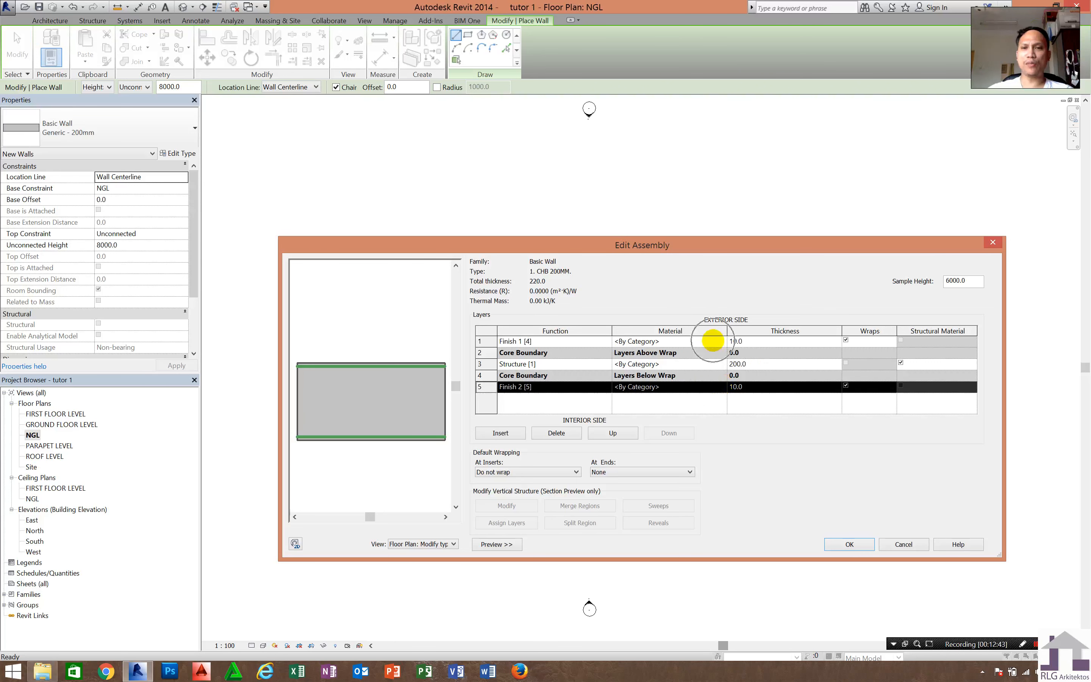
key("ctrl")
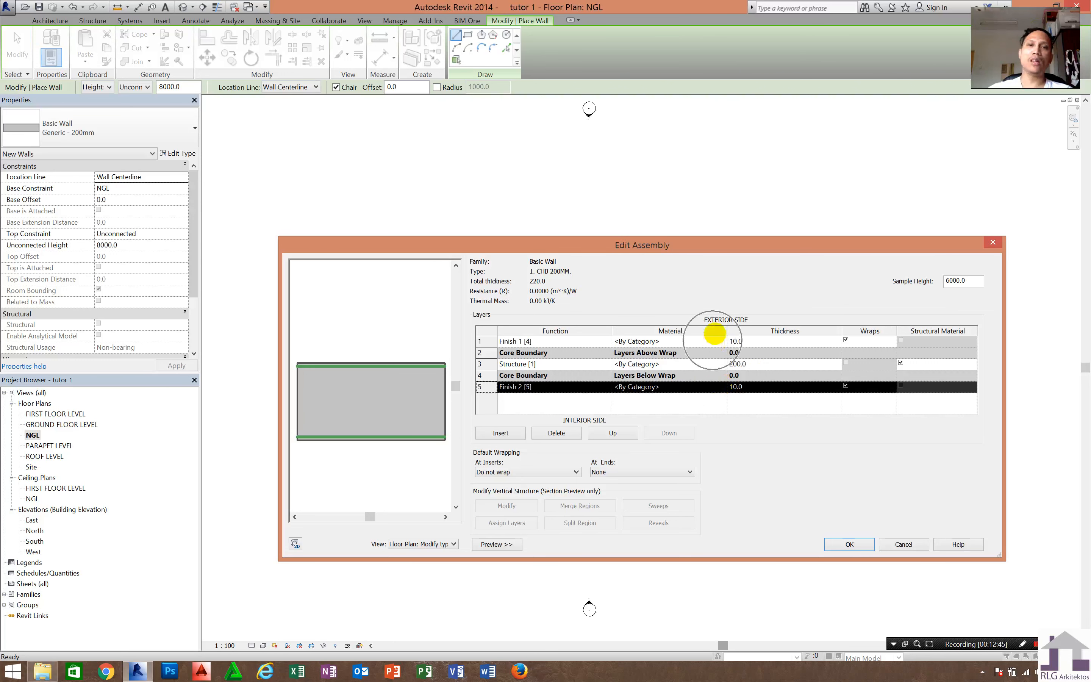
key("ctrl")
key("ctrl")
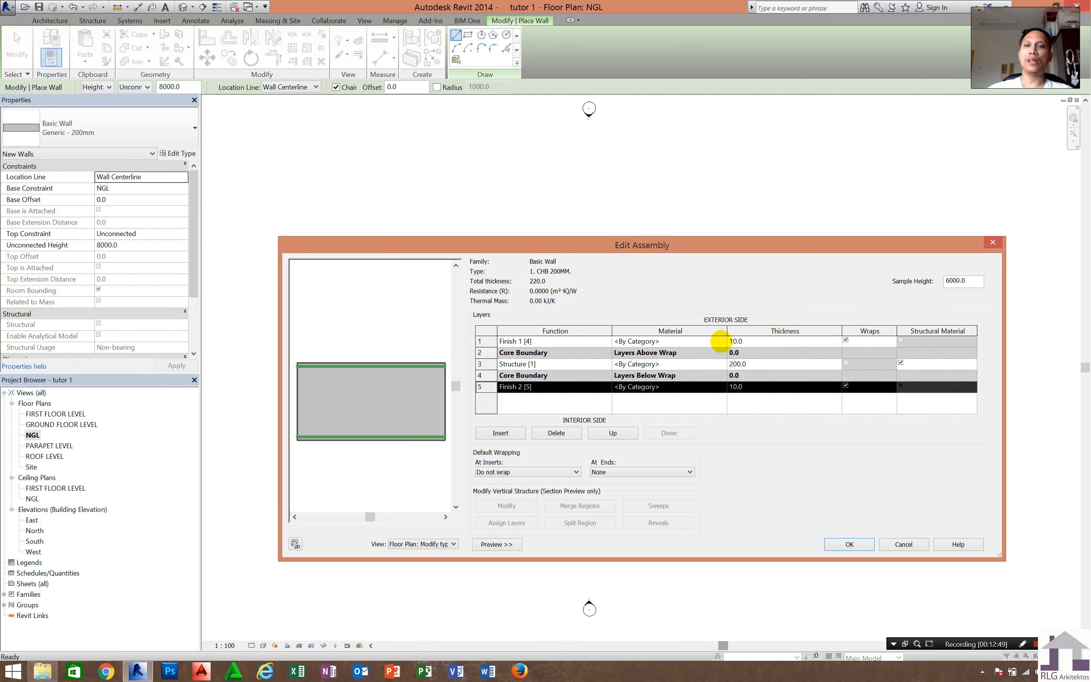
key("ctrl")
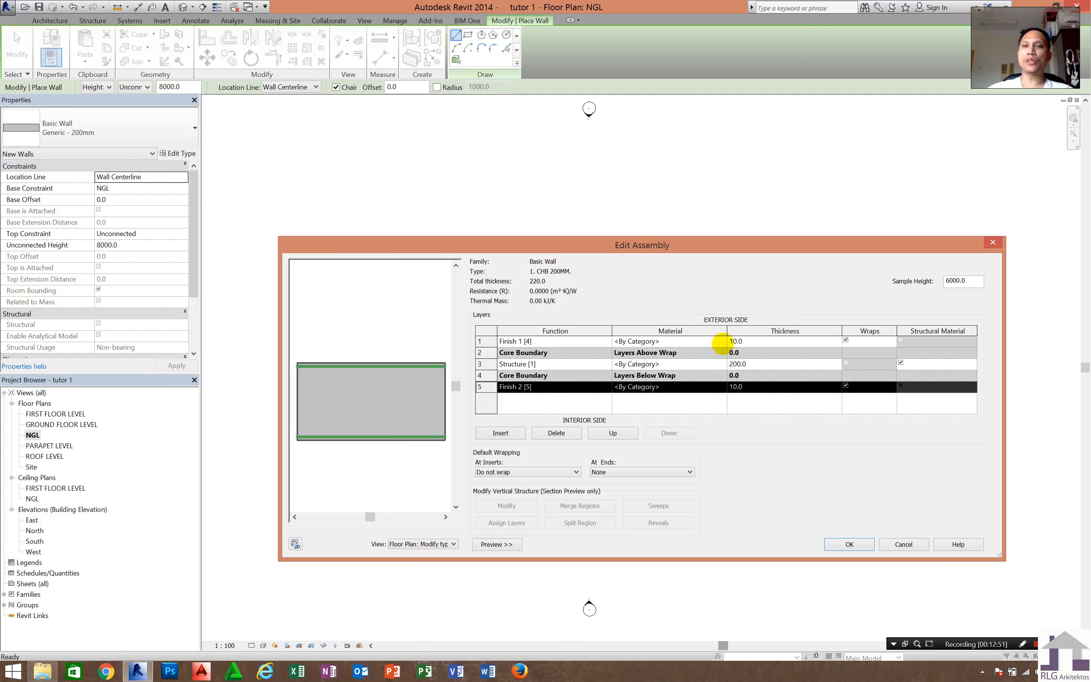
key("ctrl")
Open the material selection for the Finish 1 [4] layer and create a new material.
left_click(721, 341)
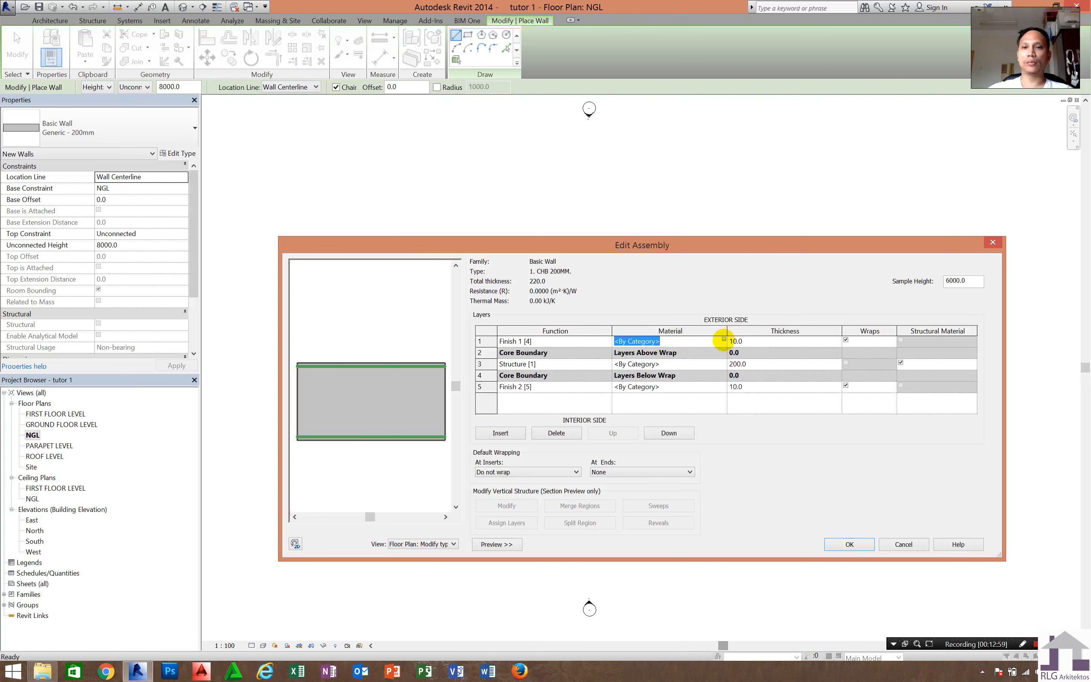
left_click(723, 339)
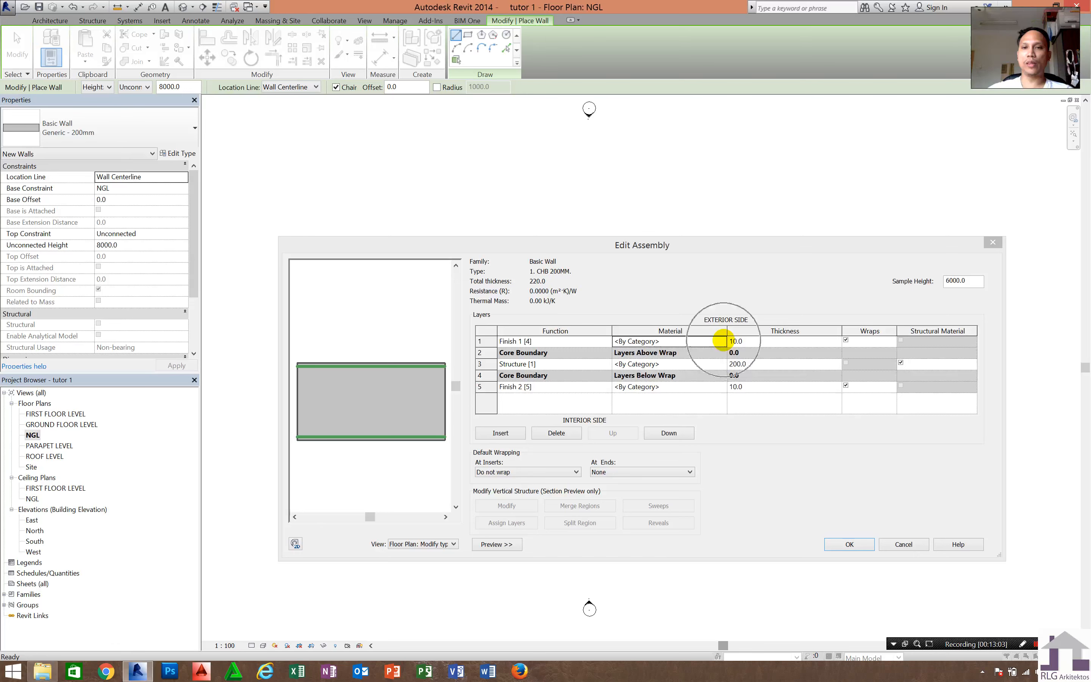
left_click_drag(741, 125, 698, 117)
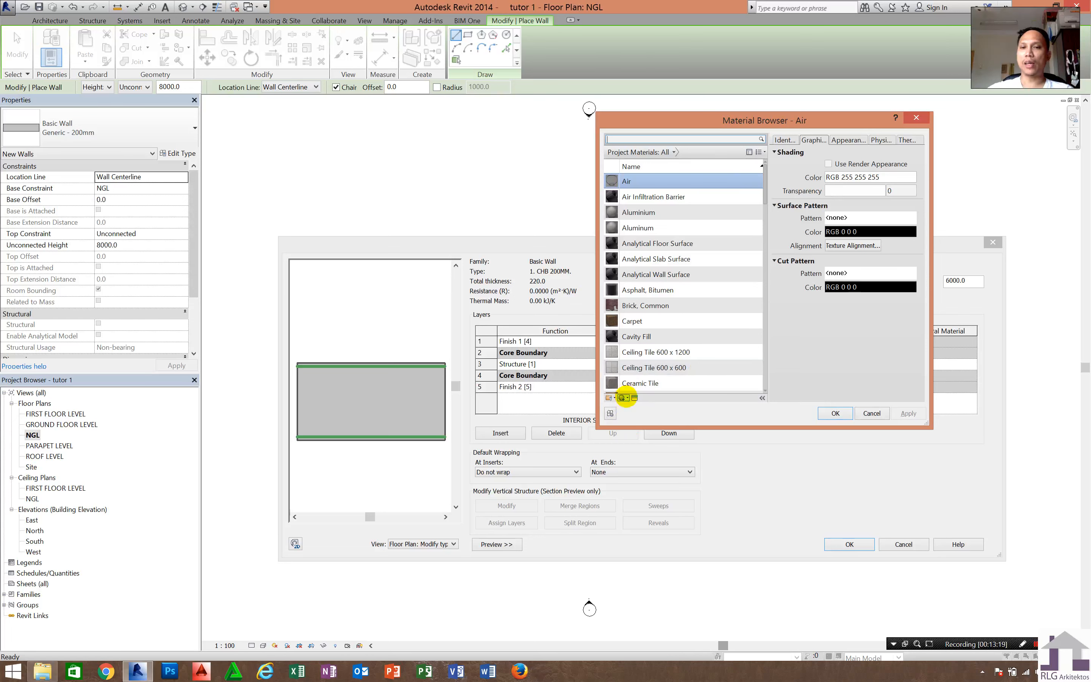
left_click(625, 398)
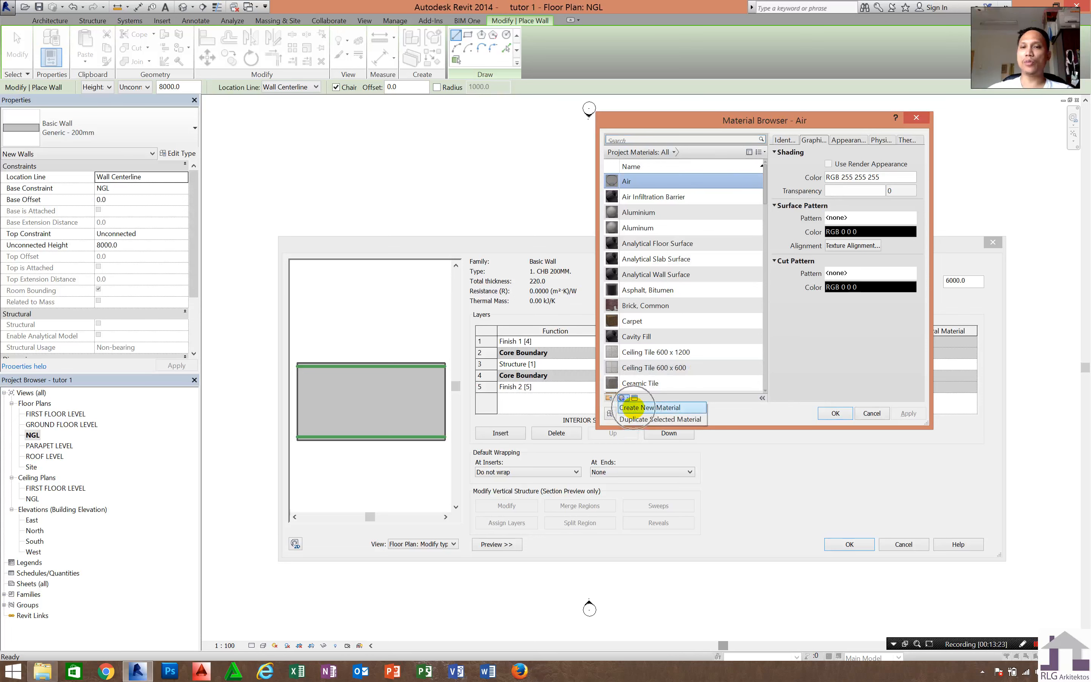
left_click(628, 406)
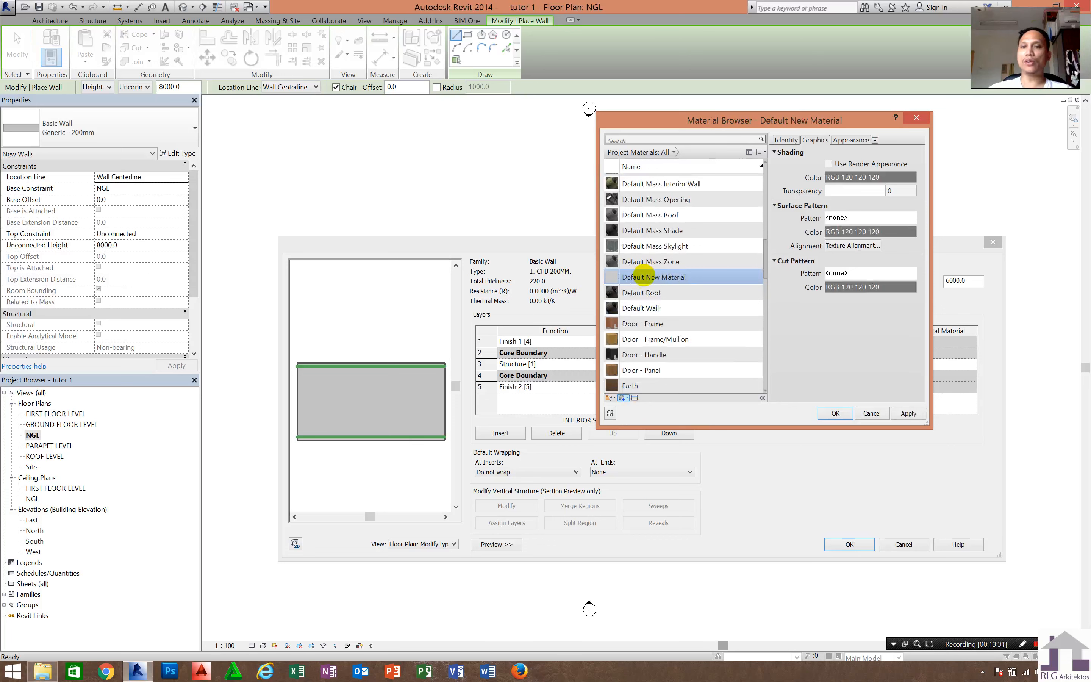
Rename the new material as 1. PLASTER FINISH and select it in the material list.
right_click(642, 275)
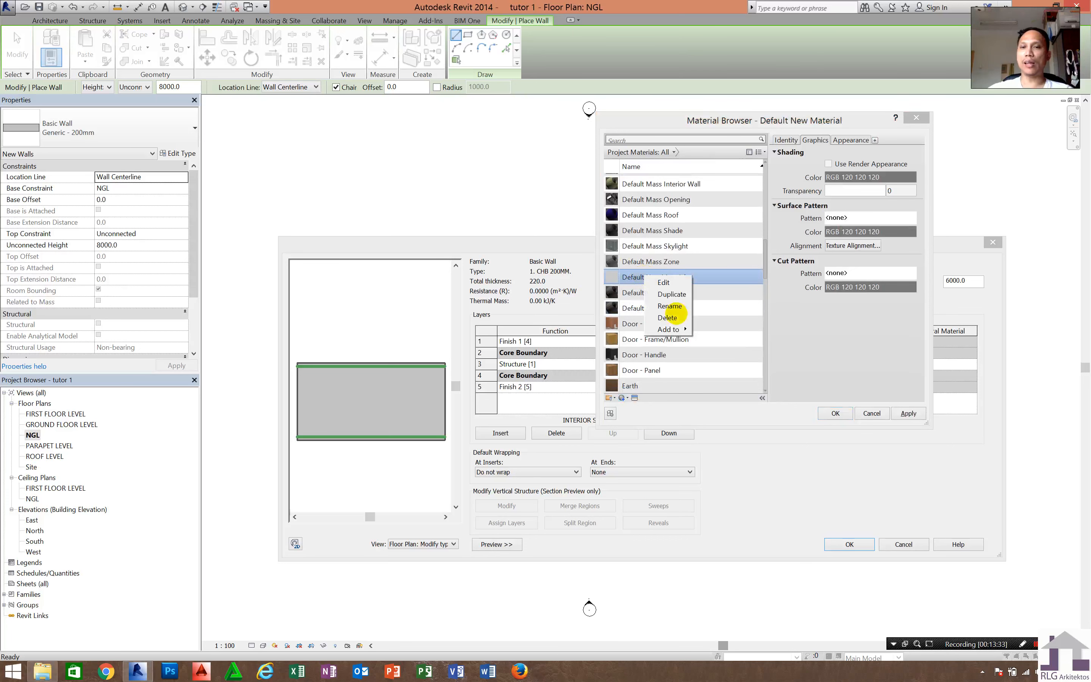
left_click(671, 305)
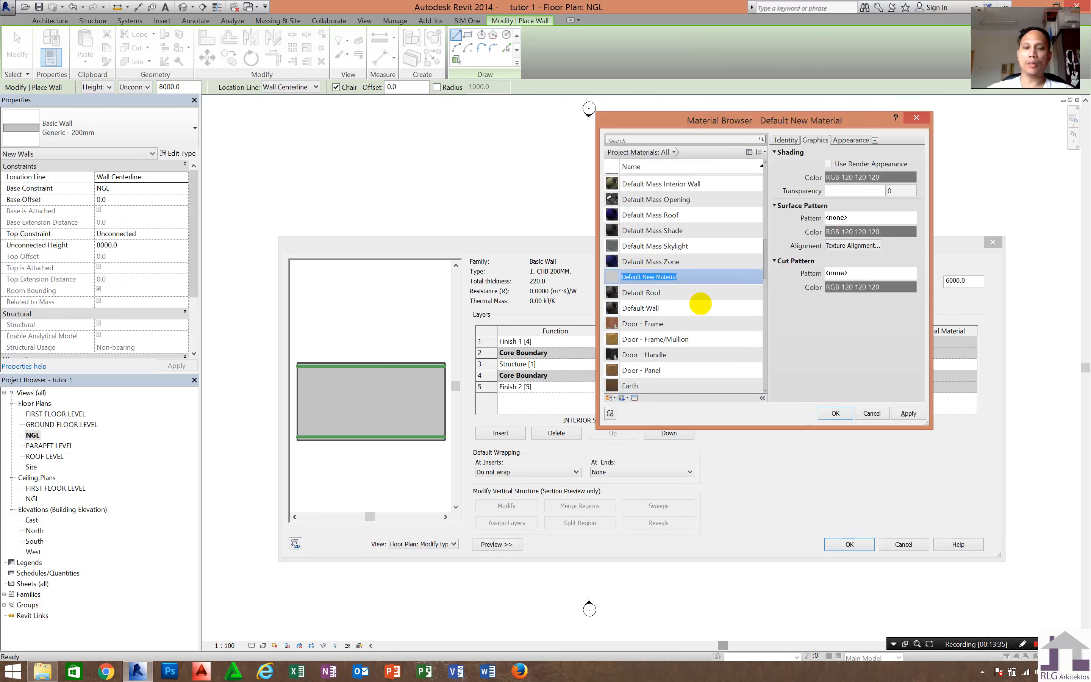
type("1. ")
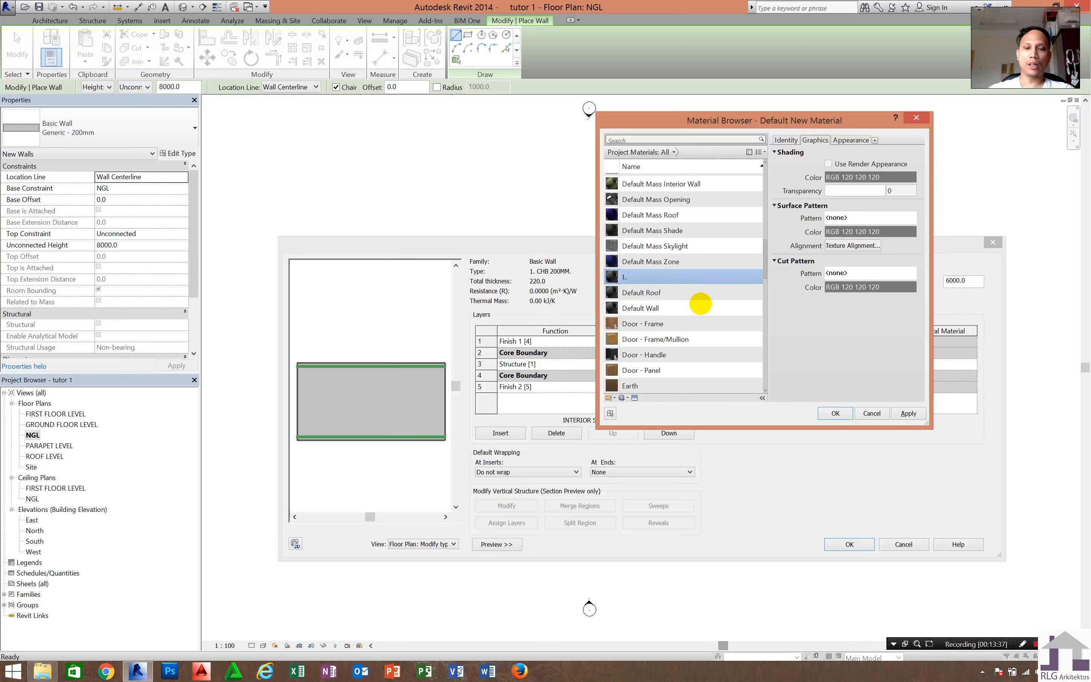
type("PLASTER FINISH")
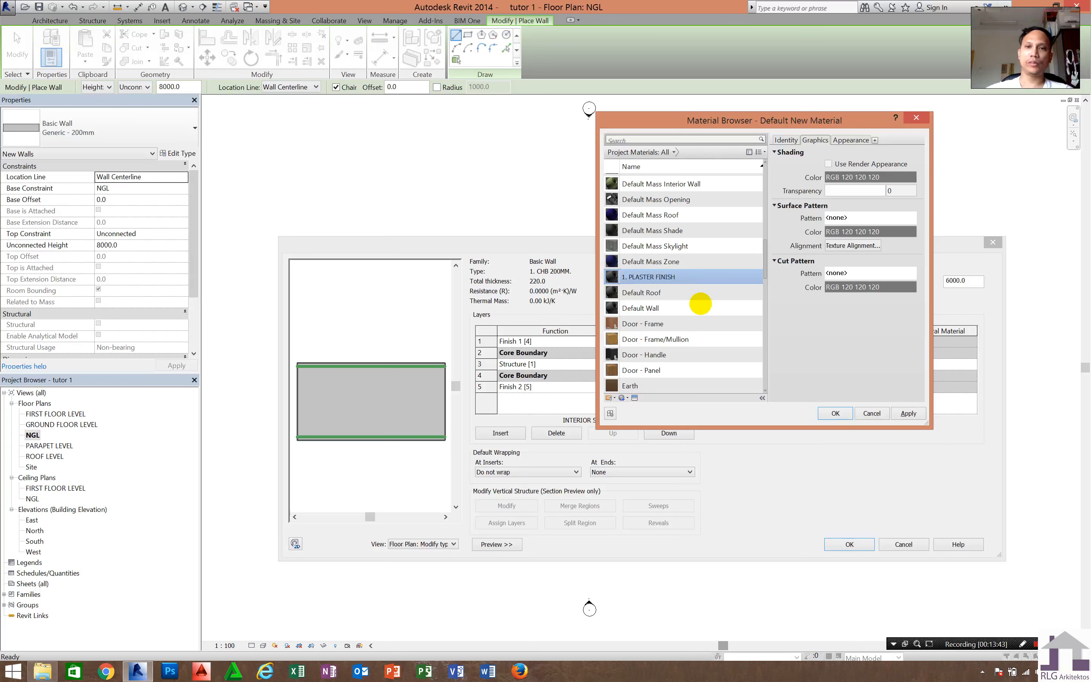
key("Return")
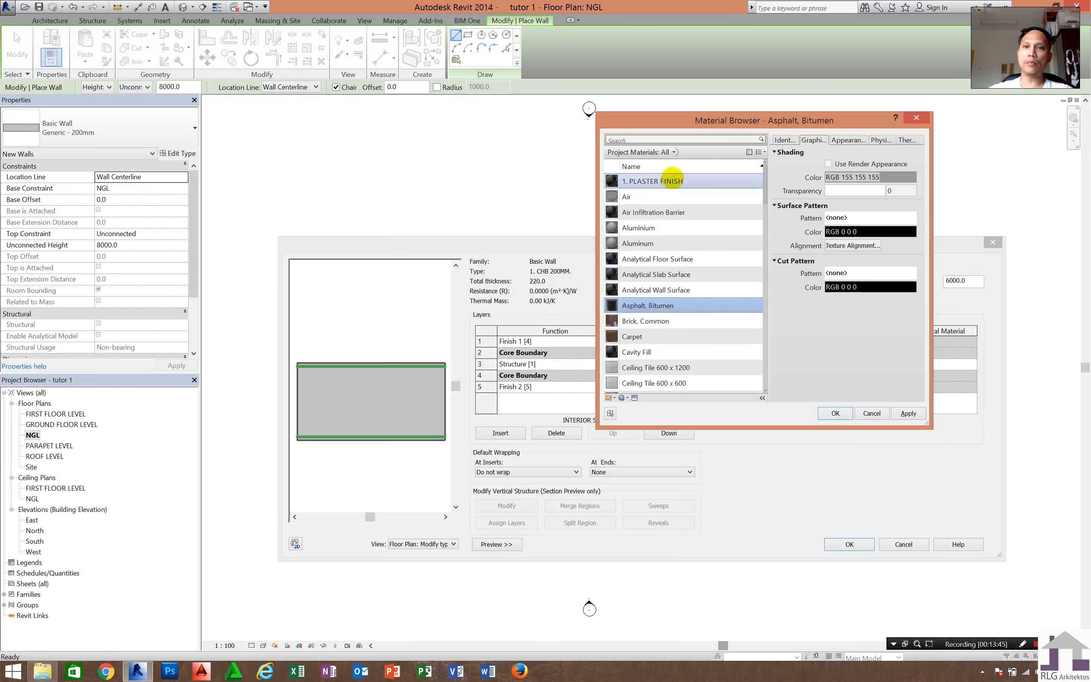
left_click(690, 181)
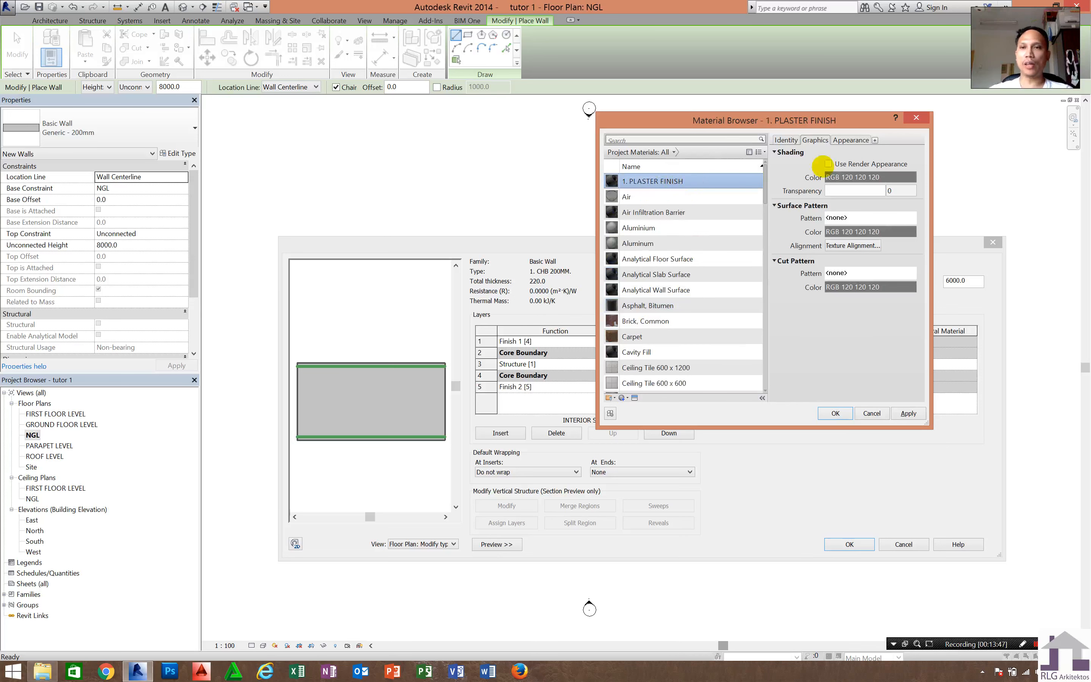
Review the identity, graphics and appearance properties of the 1. PLASTER FINISH material.
left_click(786, 139)
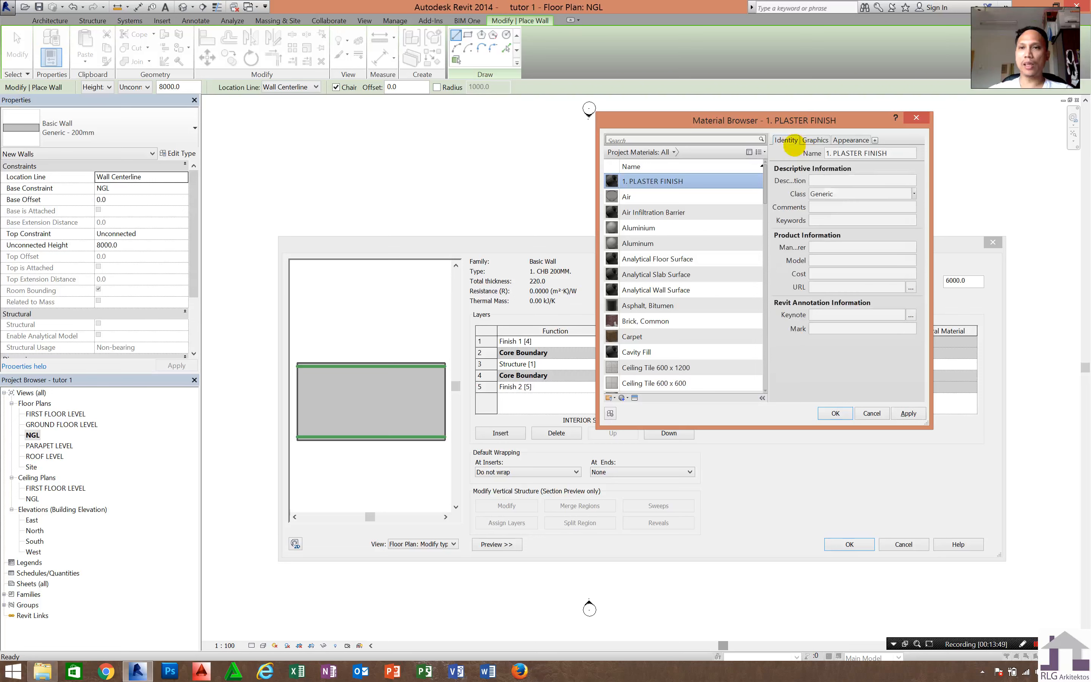
left_click(821, 179)
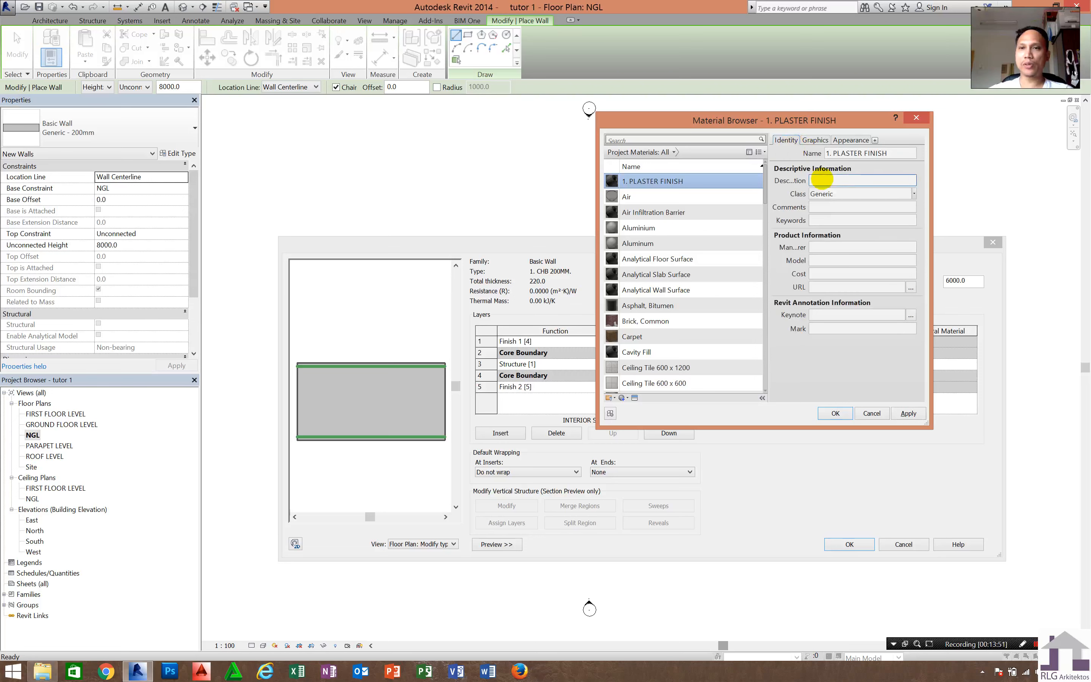
left_click(816, 246)
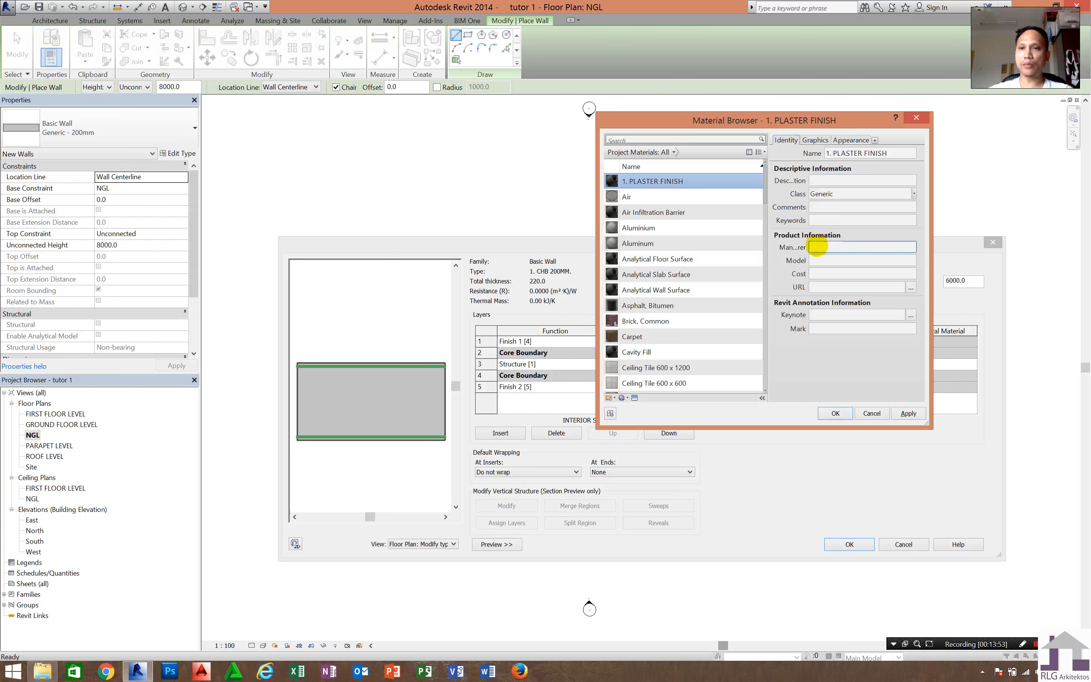
left_click(824, 261)
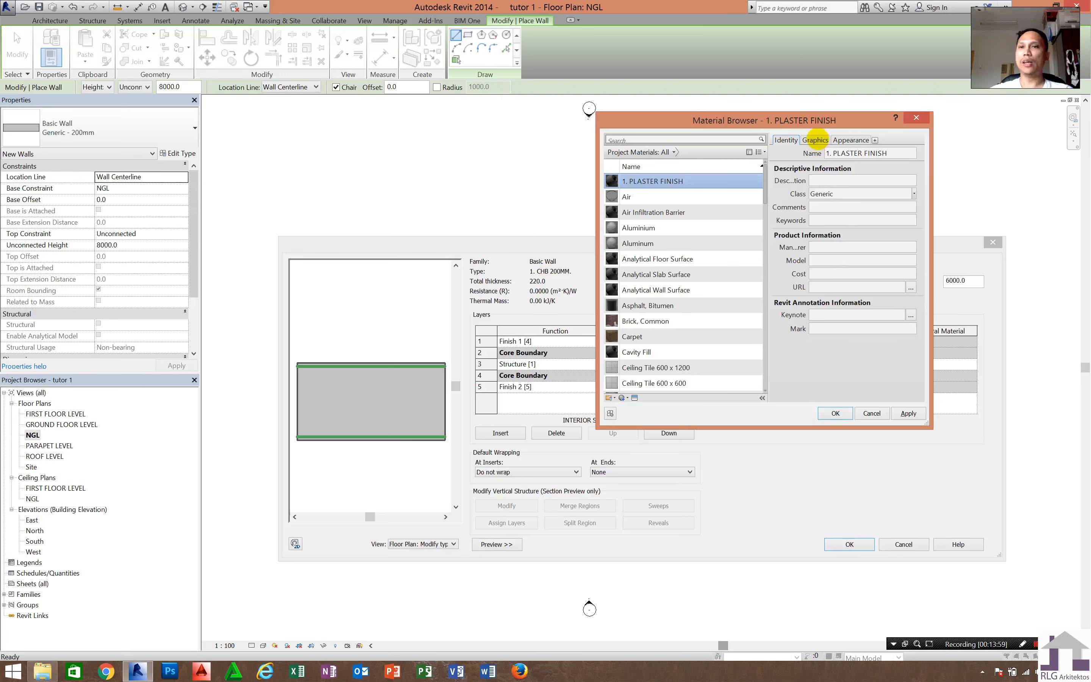
left_click(815, 139)
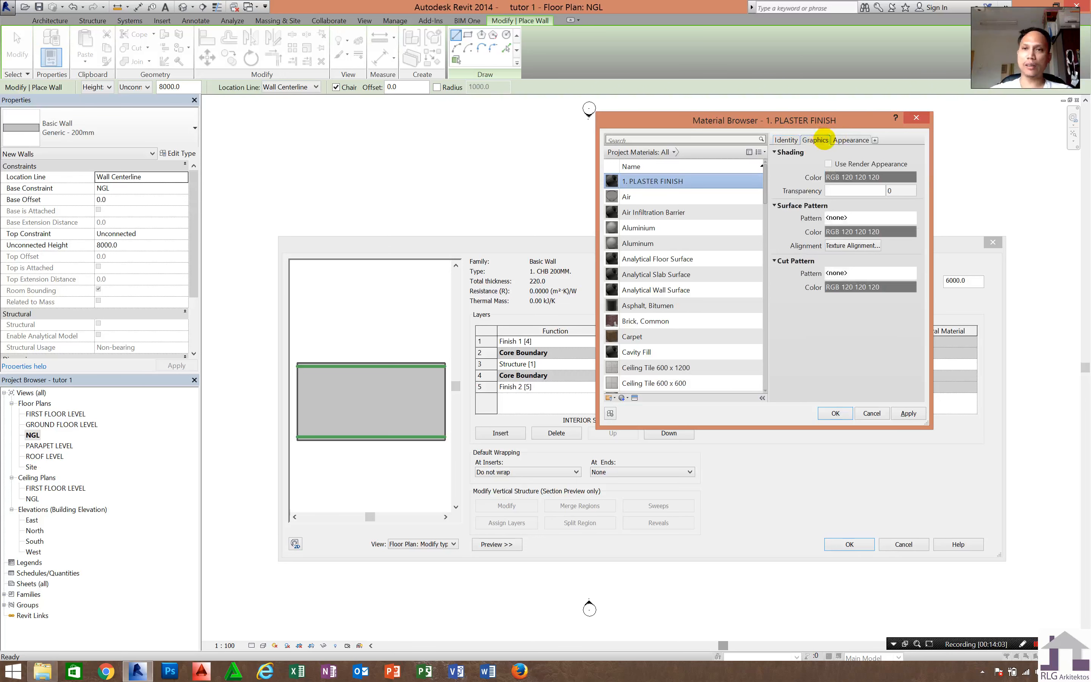
left_click(841, 139)
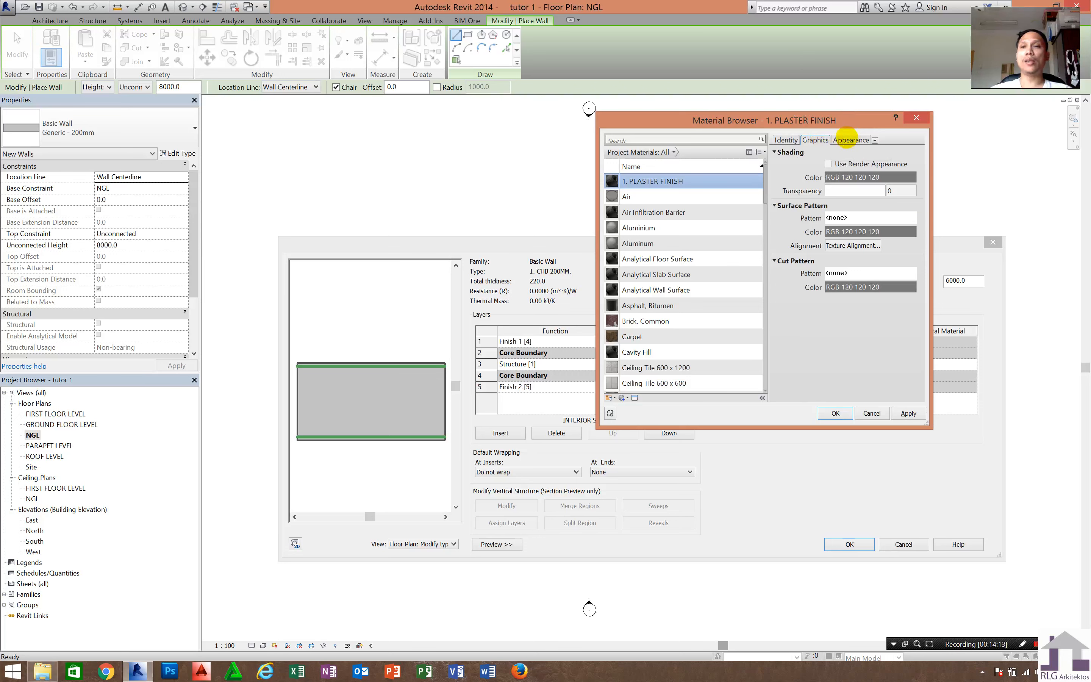
left_click(846, 140)
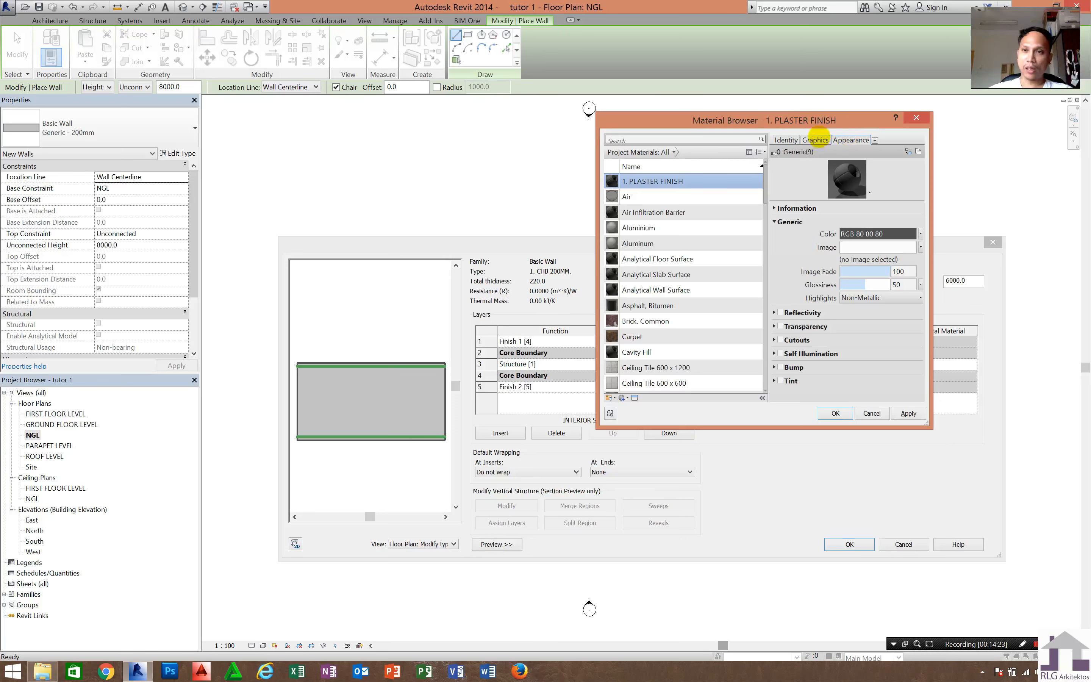
Browse the drafting fill patterns for the surface pattern of 1. PLASTER FINISH without choosing one.
left_click(815, 140)
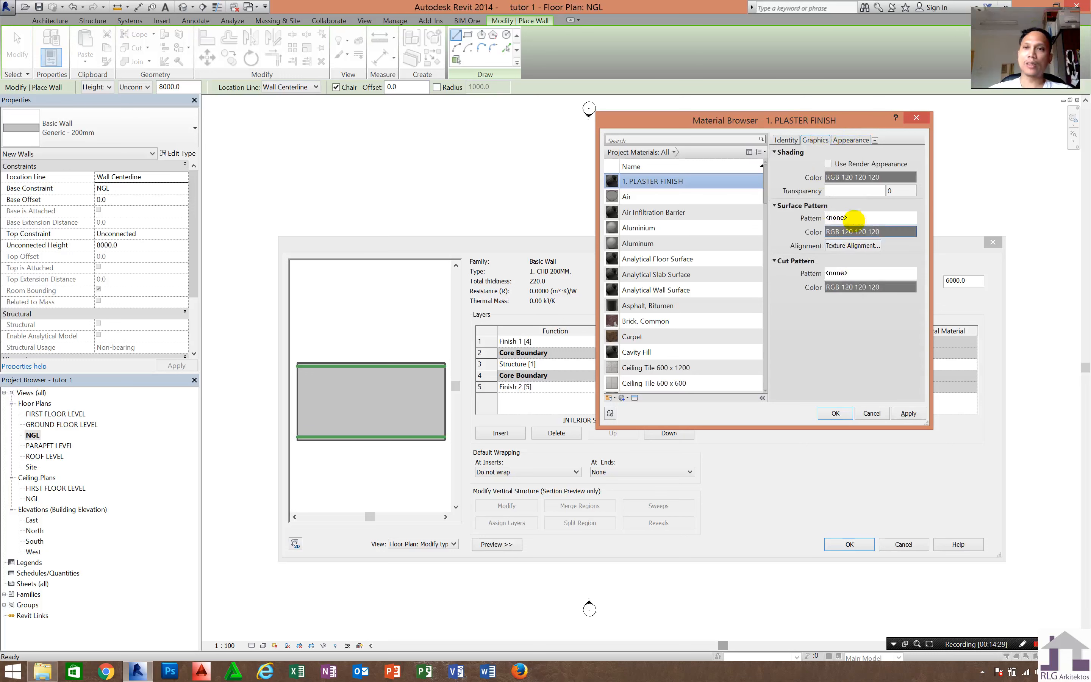
left_click(854, 218)
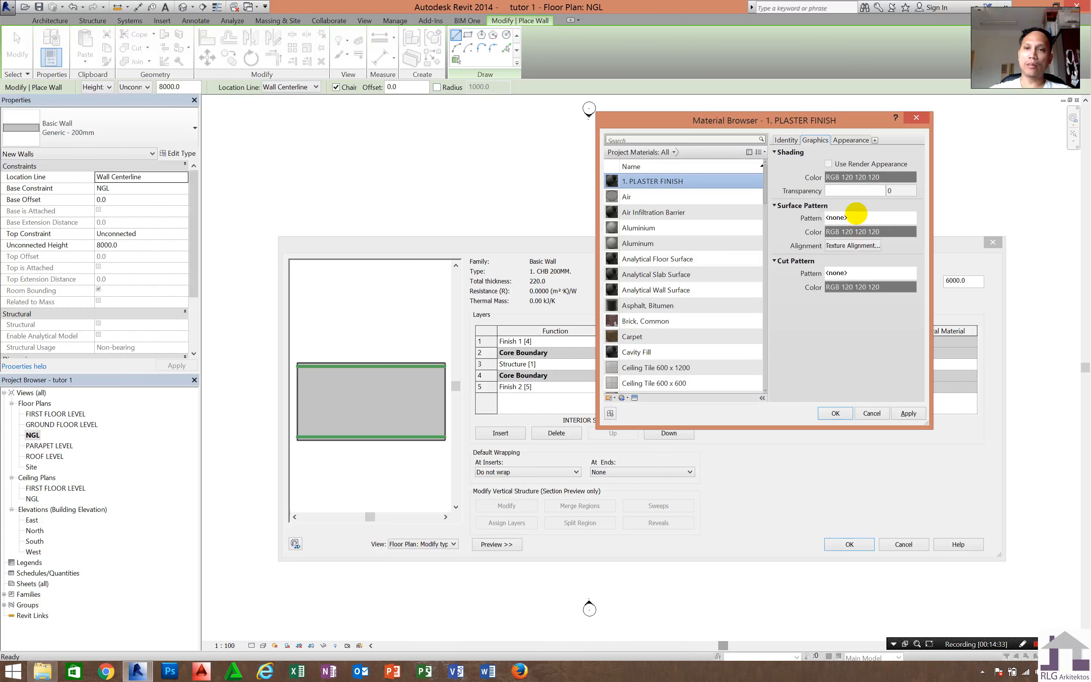
left_click(856, 215)
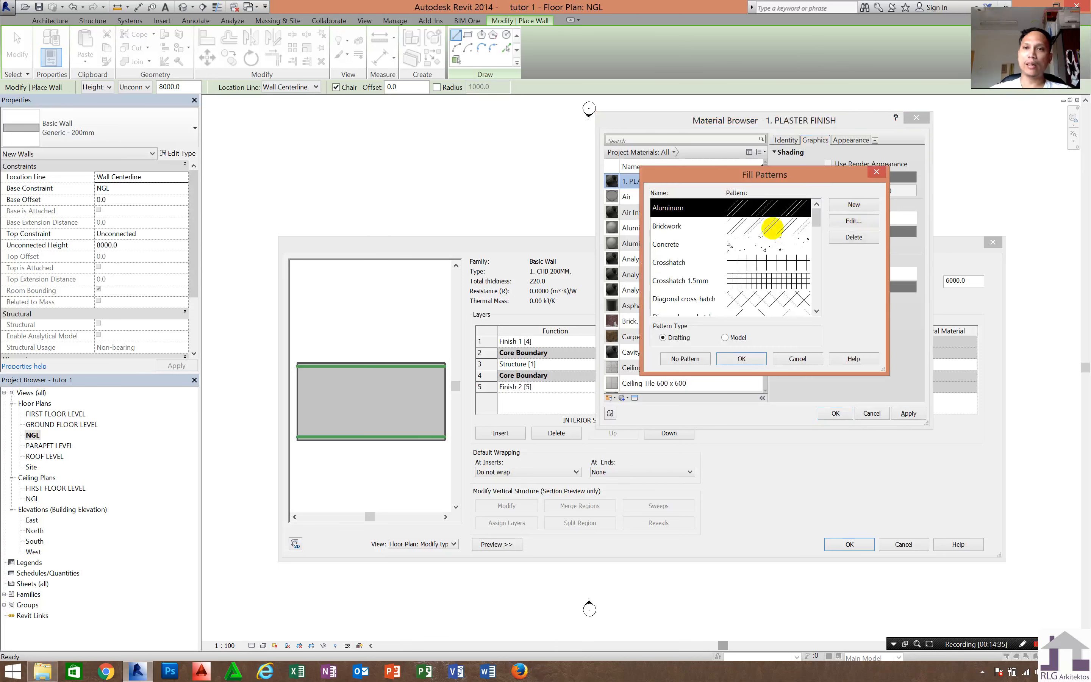
left_click_drag(816, 218, 817, 232)
left_click(876, 172)
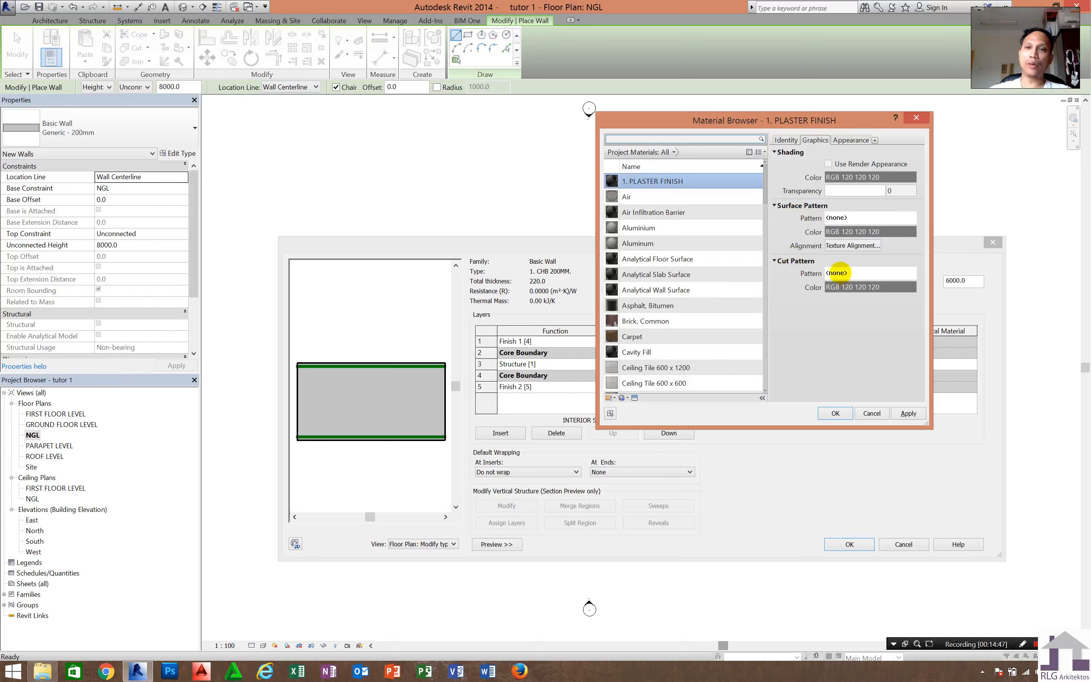
Look over the drafting fill patterns offered for the cut pattern of 1. PLASTER FINISH without choosing one.
left_click(837, 272)
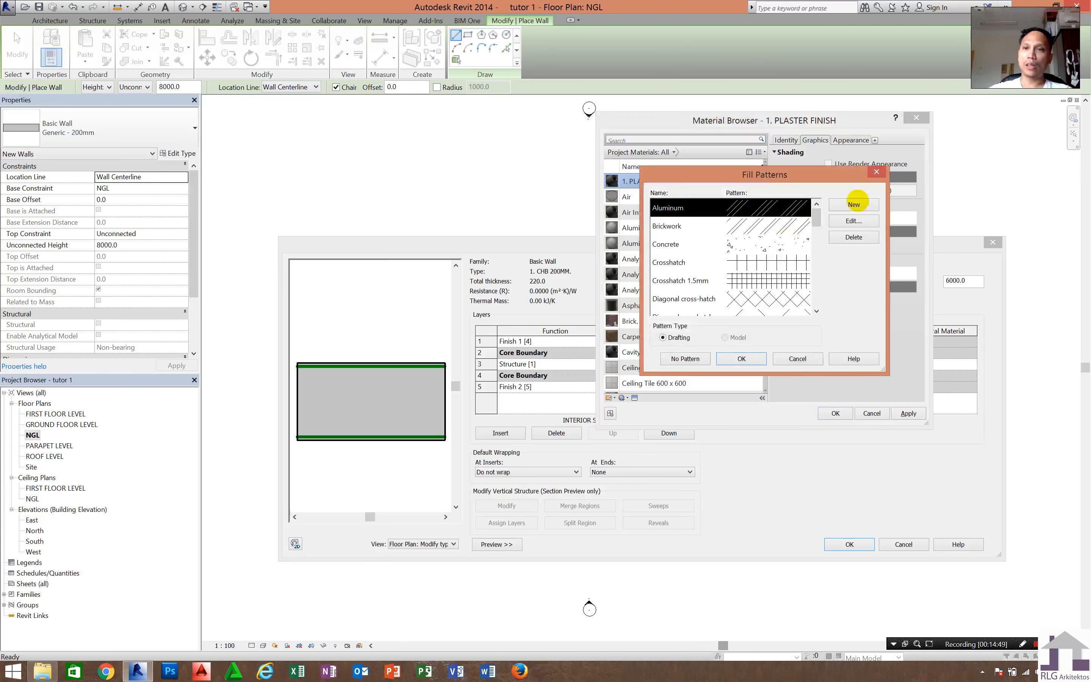
left_click(876, 171)
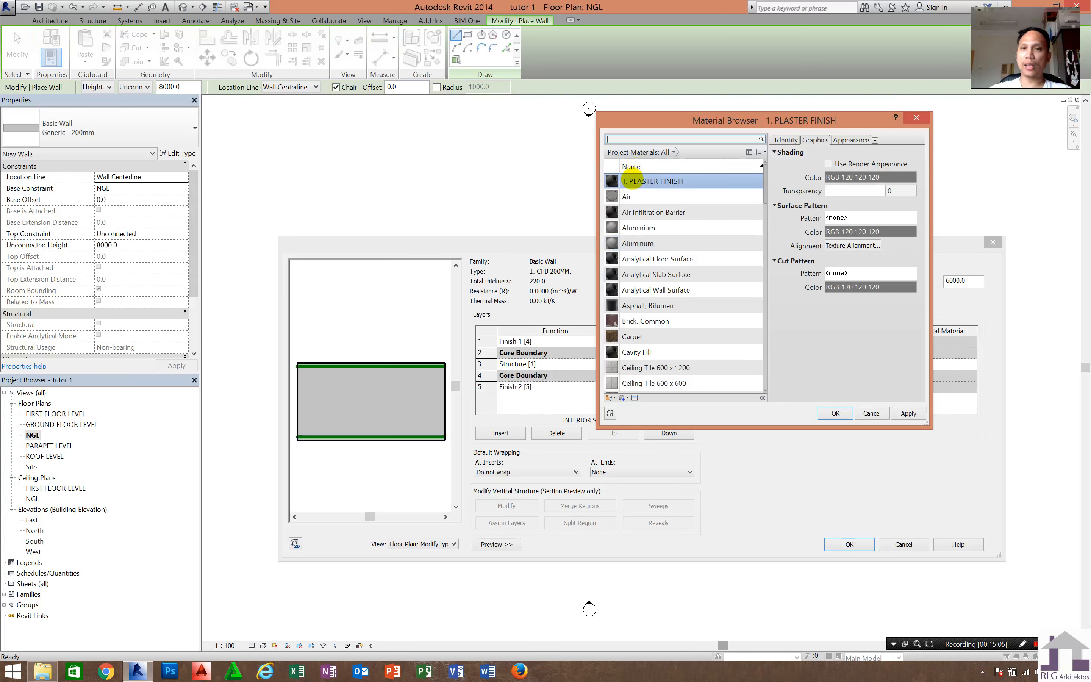
left_click(636, 181)
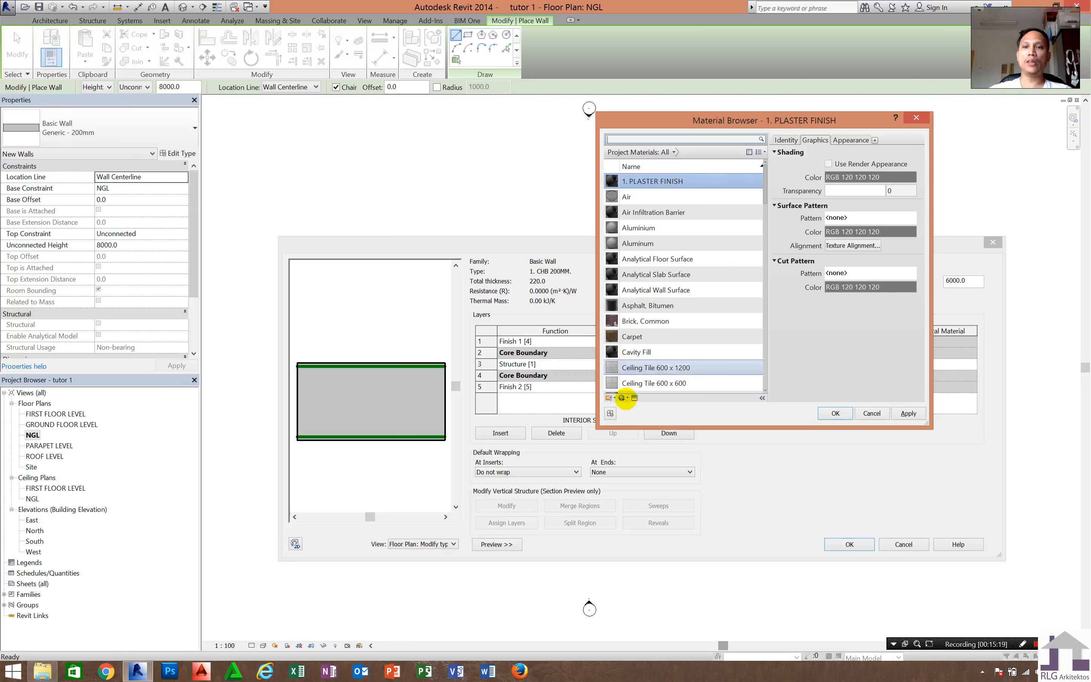
Open the asset browser and browse the Stone assets of the Appearance Library.
scroll(631, 383, "down", 1)
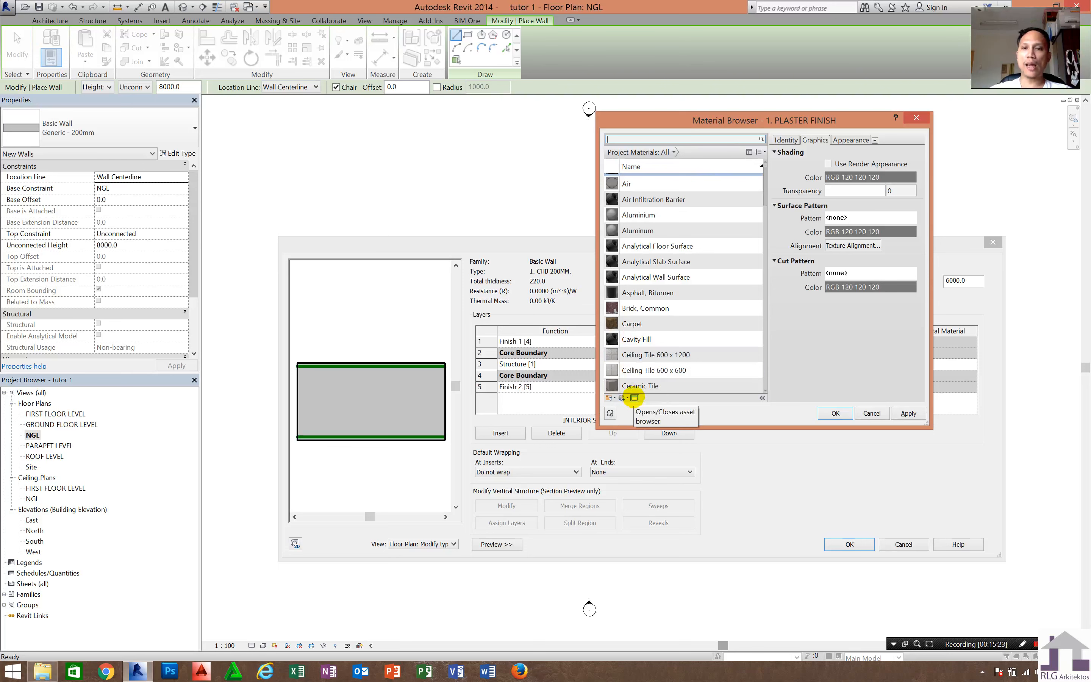
left_click(634, 397)
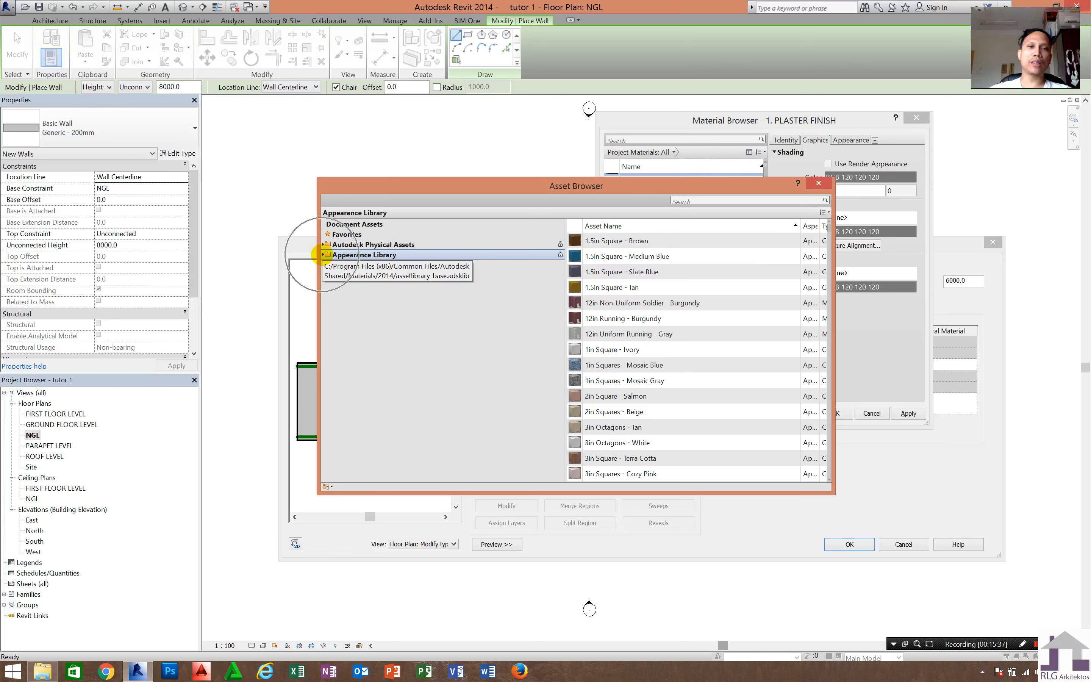
left_click(322, 254)
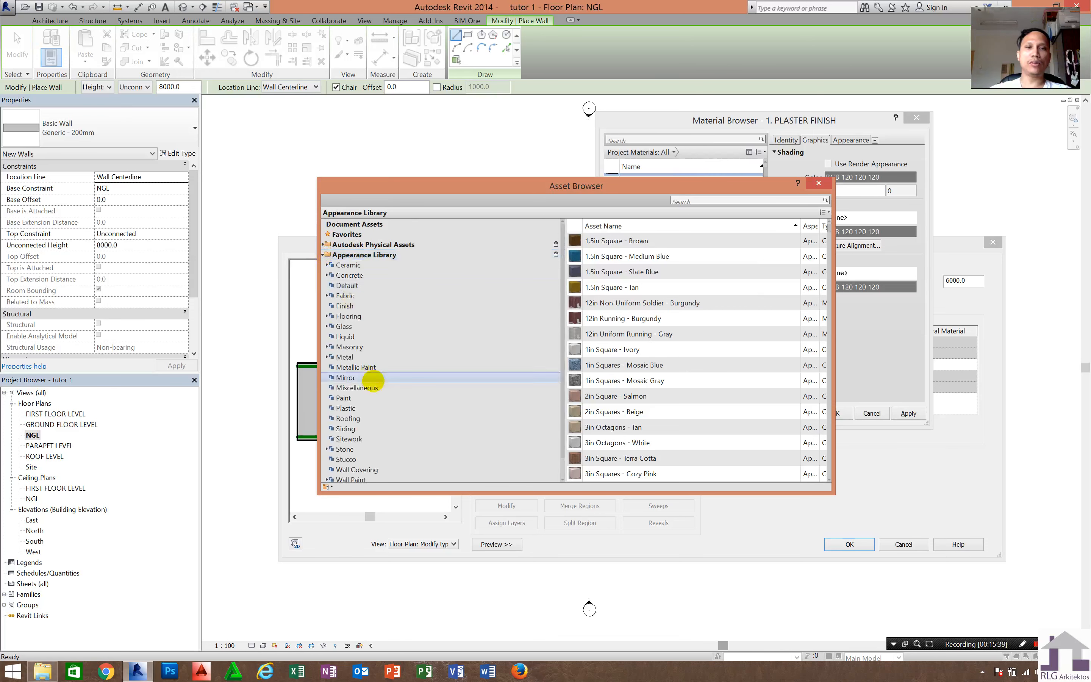
scroll(373, 341, "down", 2)
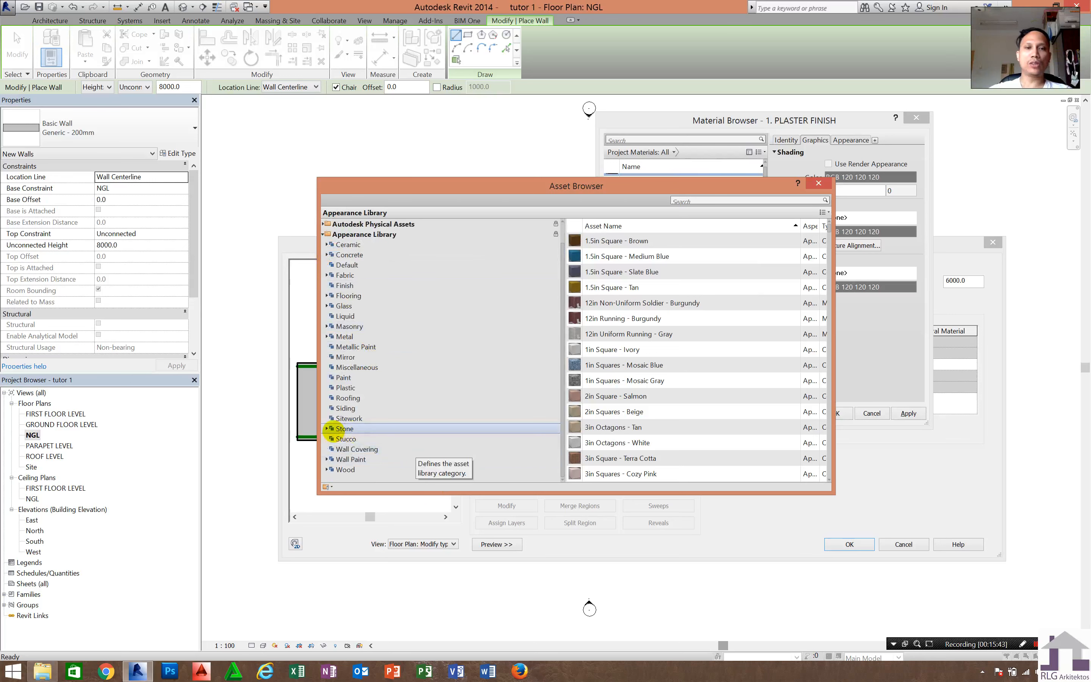
left_click(326, 428)
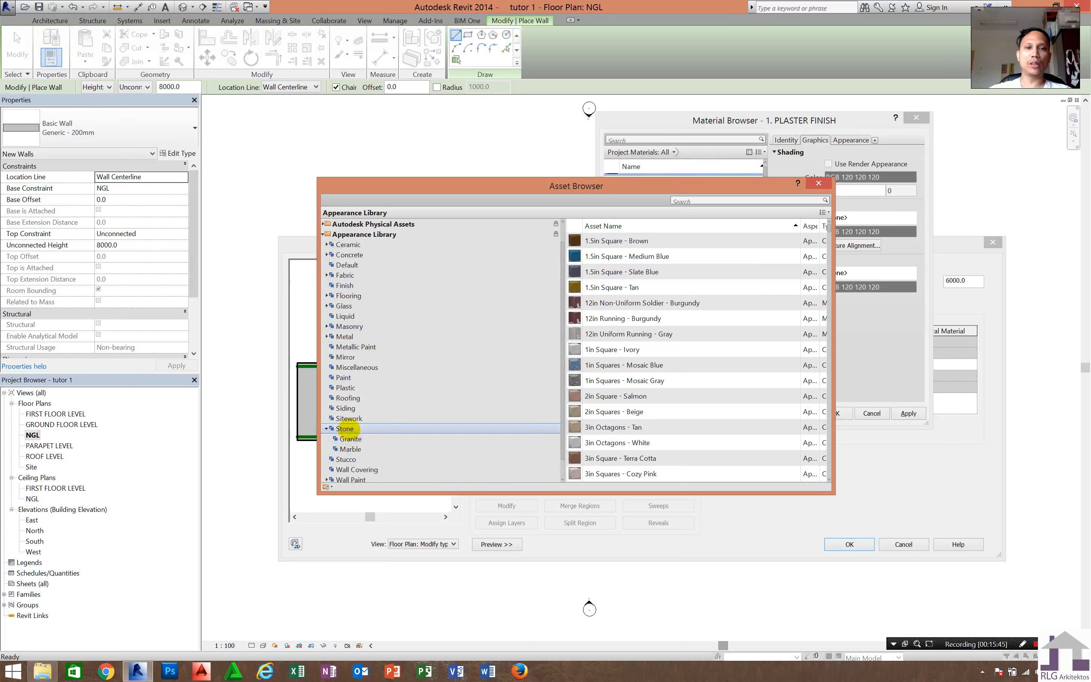
double_click(345, 428)
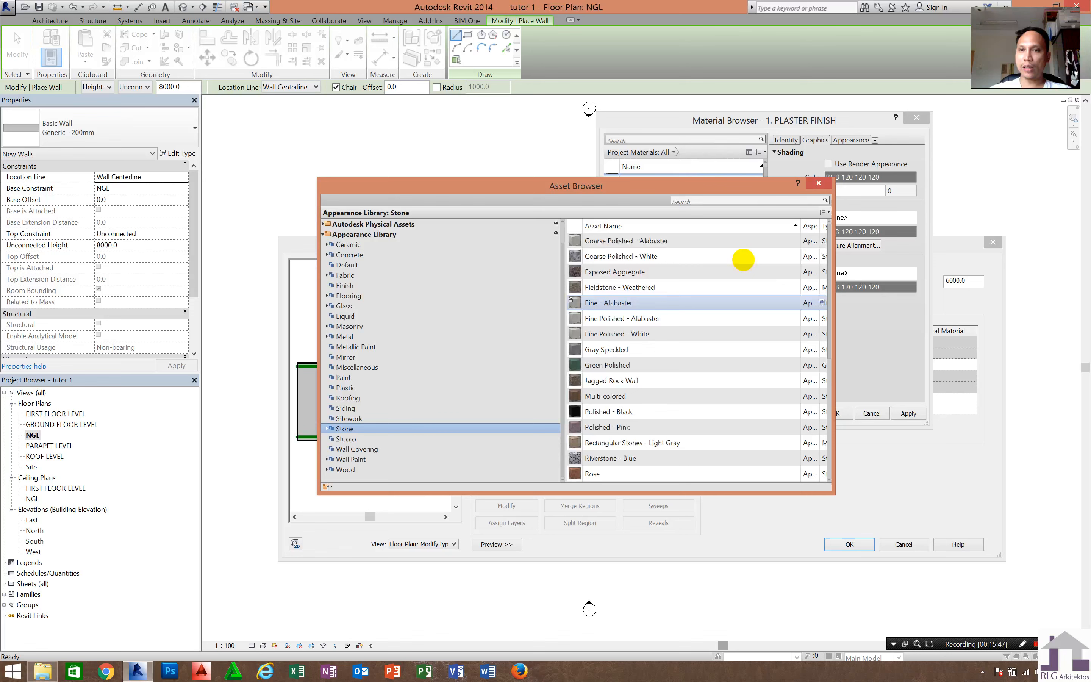
scroll(761, 289, "down", 1)
scroll(738, 356, "down", 4)
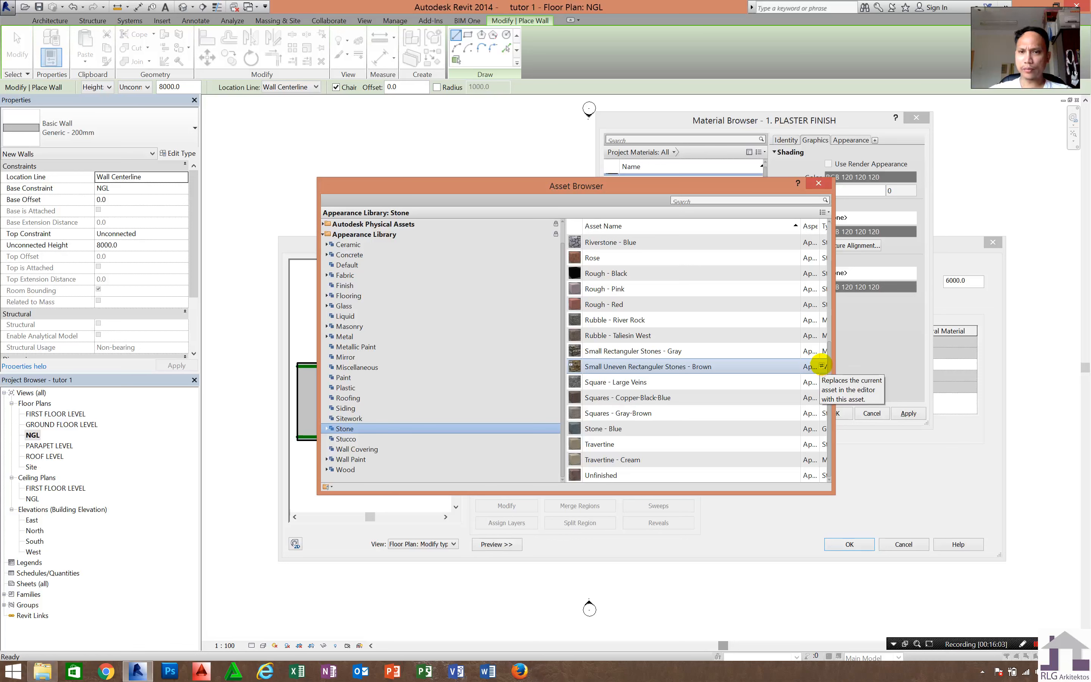
Replace the appearance asset of 1. PLASTER FINISH with Small Uneven Rectanguler Stones - Brown and apply it.
left_click(820, 366)
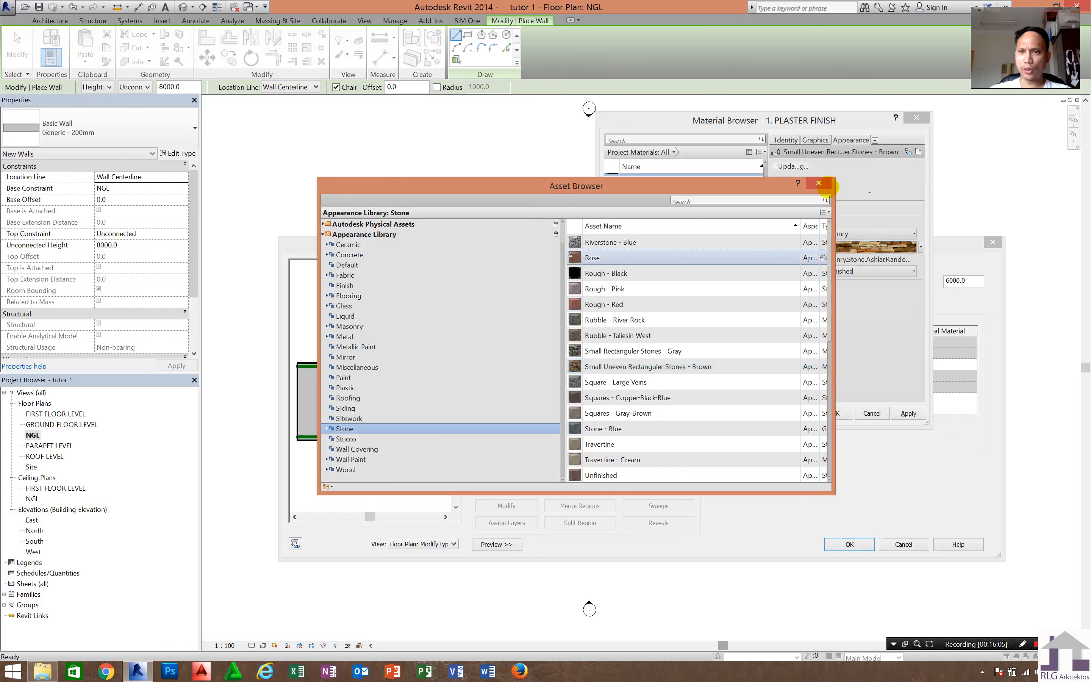
left_click(818, 183)
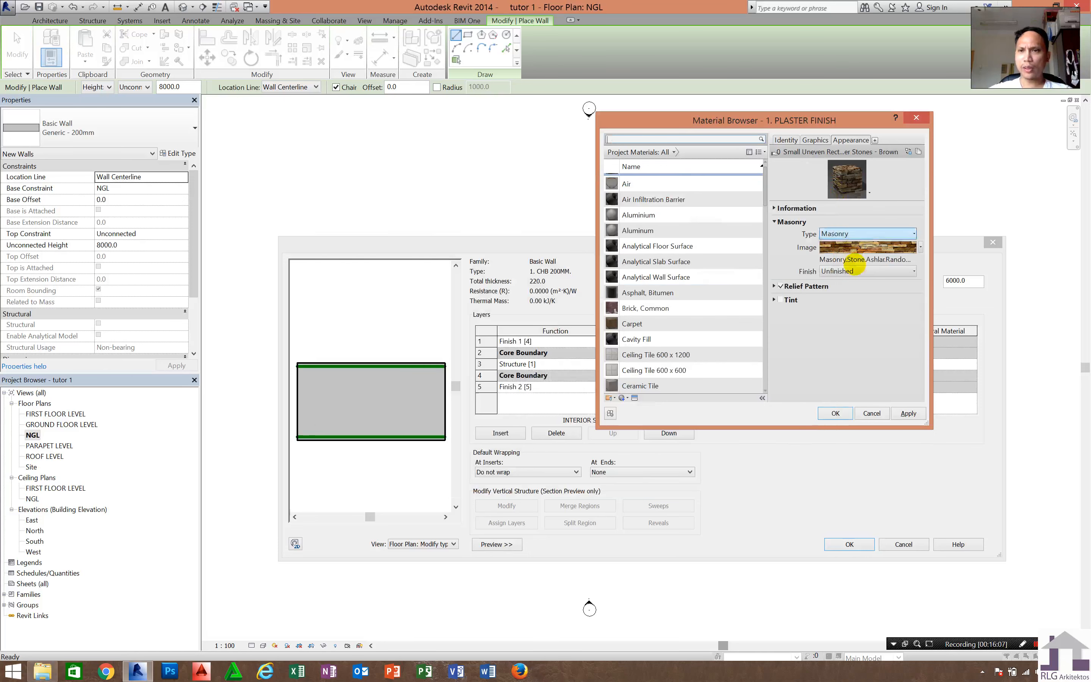
mouse_move(857, 246)
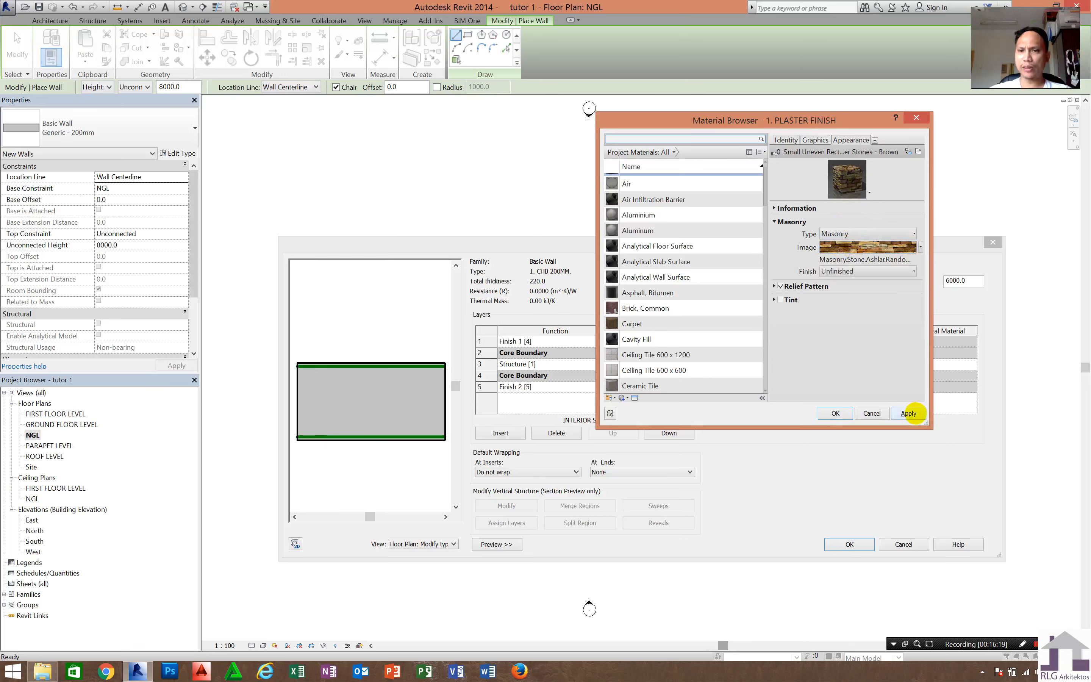
left_click(908, 413)
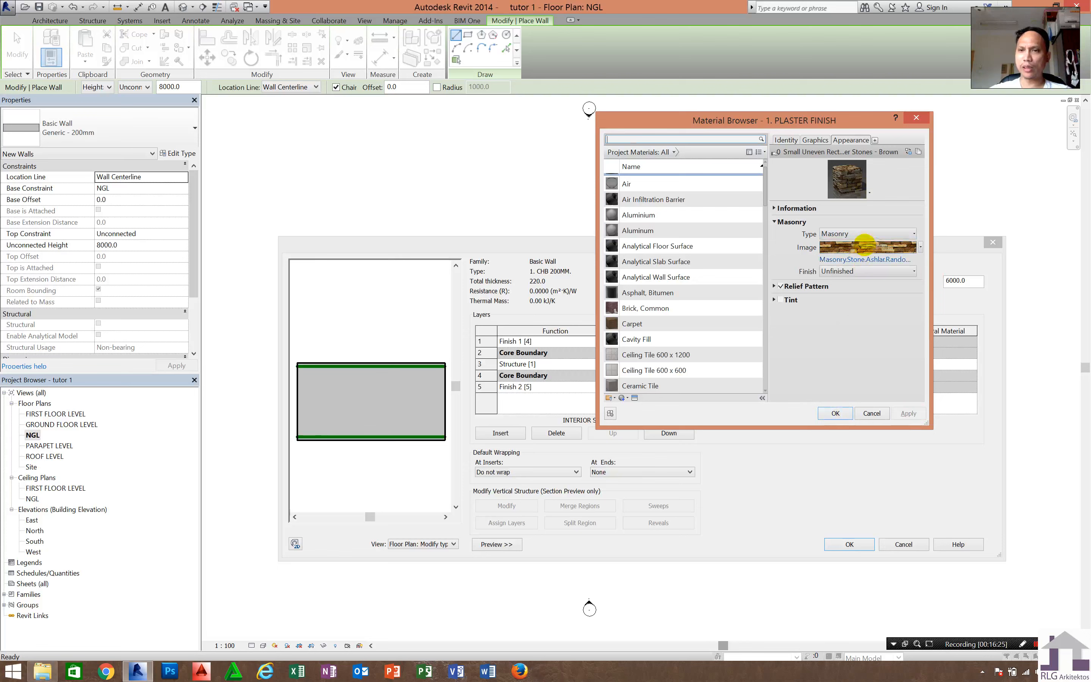
Replace the appearance asset of 1. PLASTER FINISH with Riverstone - Blue and assign the material to the Finish 1 [4] layer.
left_click(864, 245)
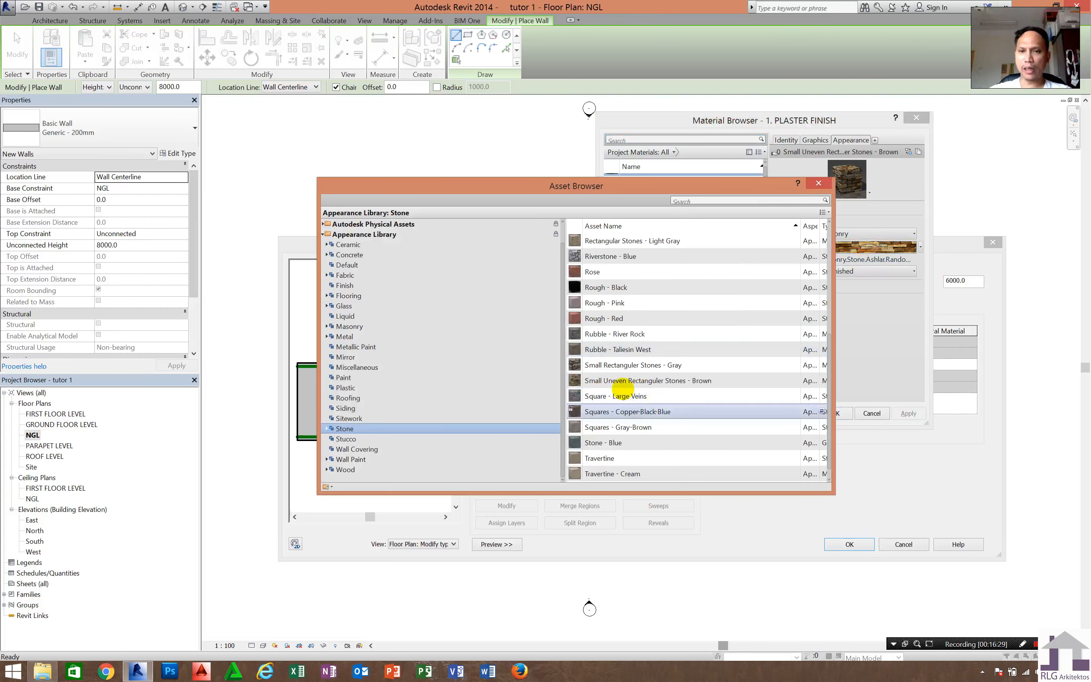
left_click(821, 381)
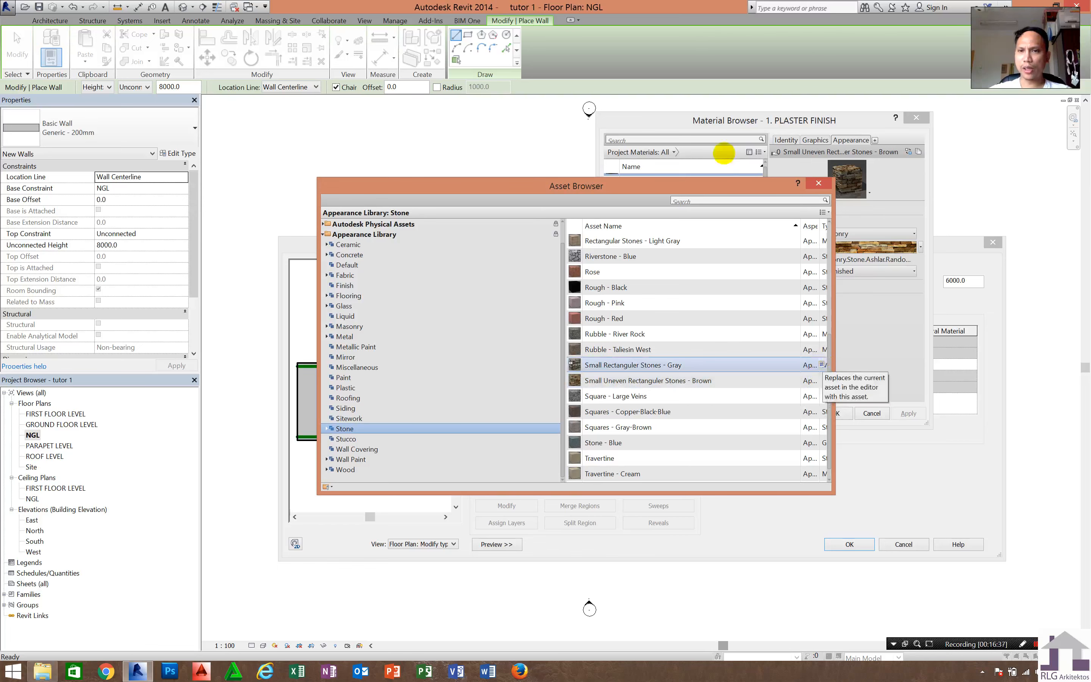
left_click_drag(654, 185, 391, 96)
left_click(806, 166)
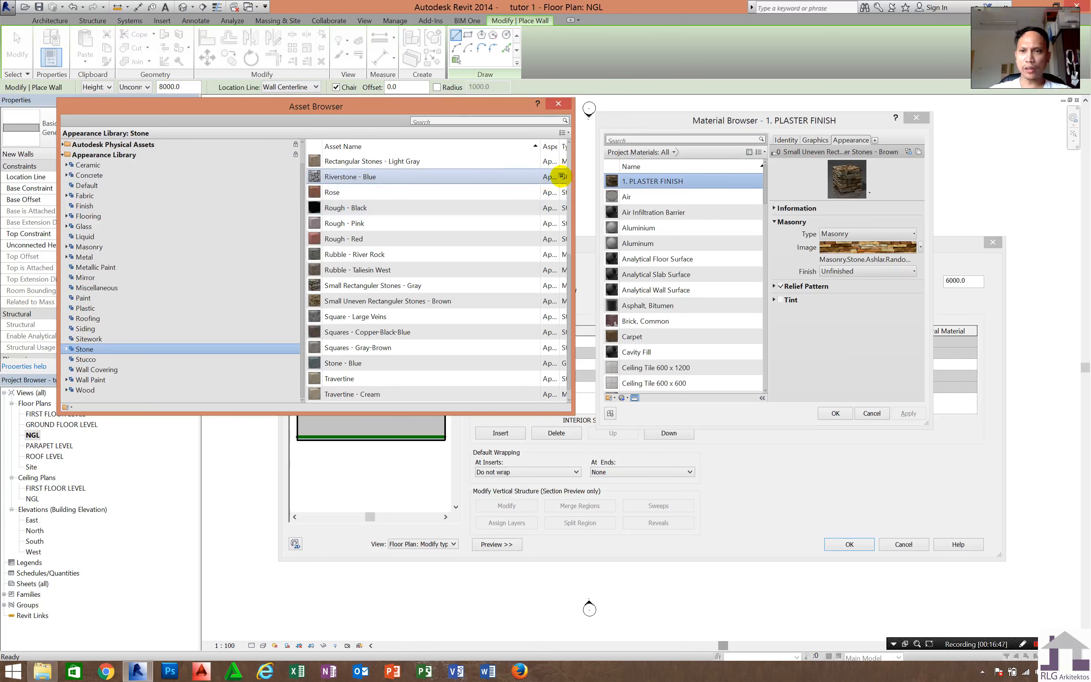
left_click(561, 176)
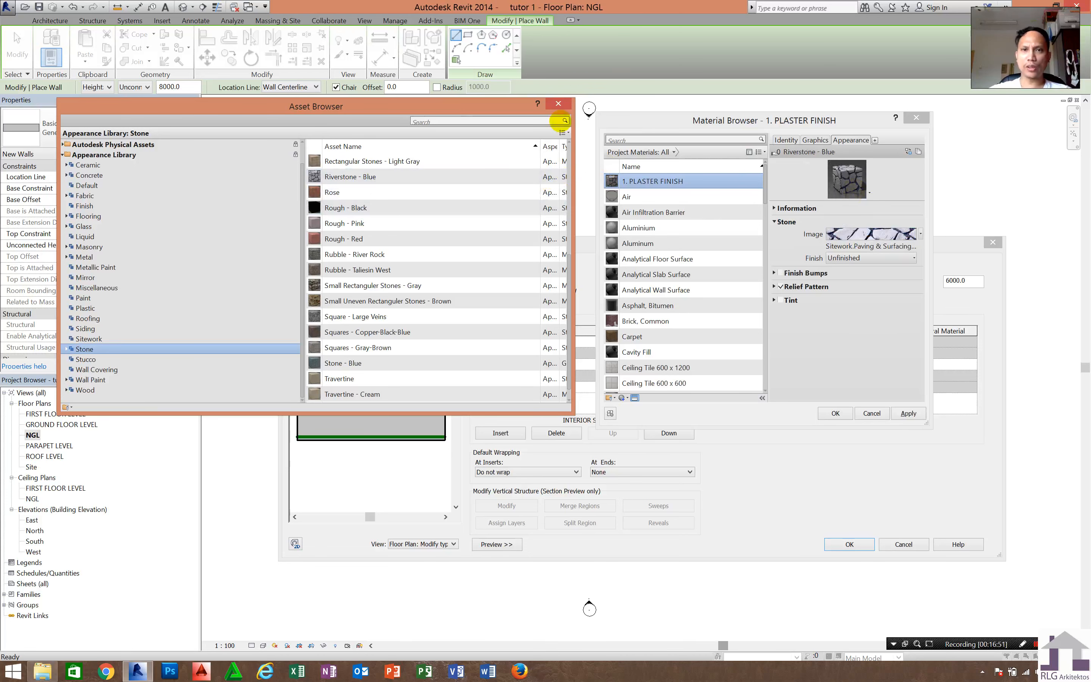
left_click(559, 105)
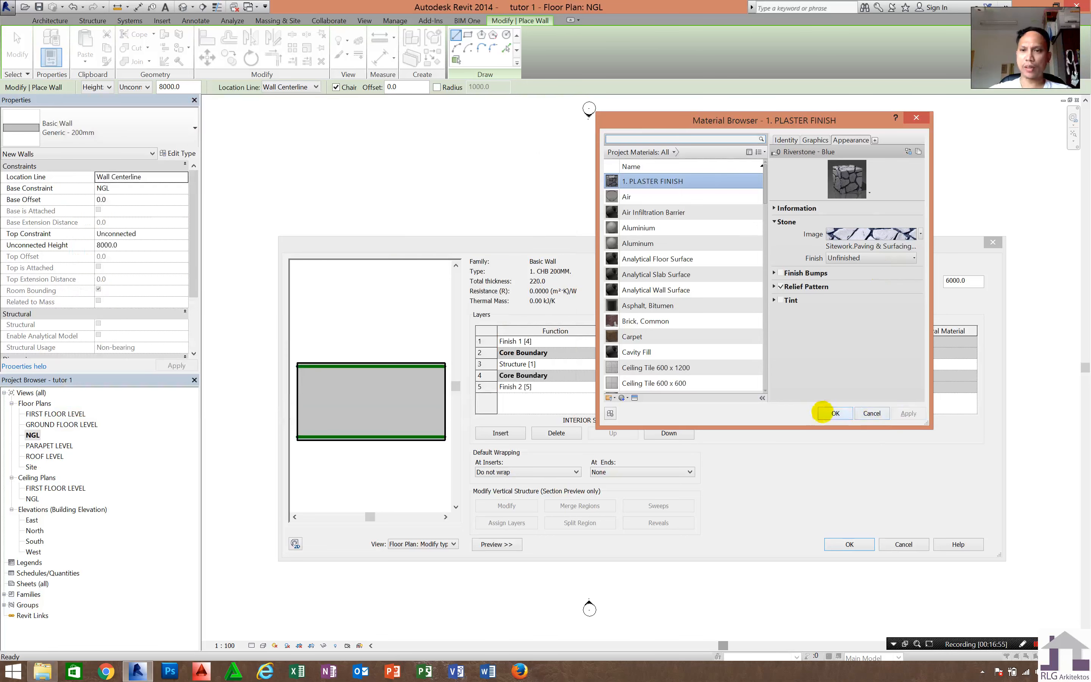
left_click(832, 412)
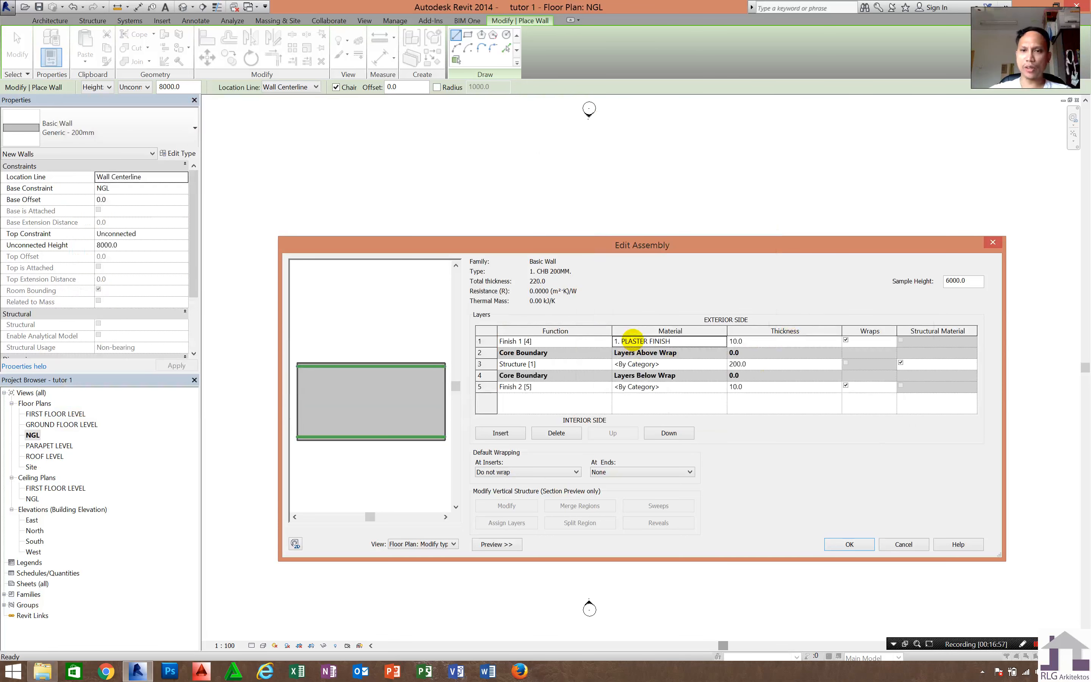
left_click(632, 339)
left_click(632, 339)
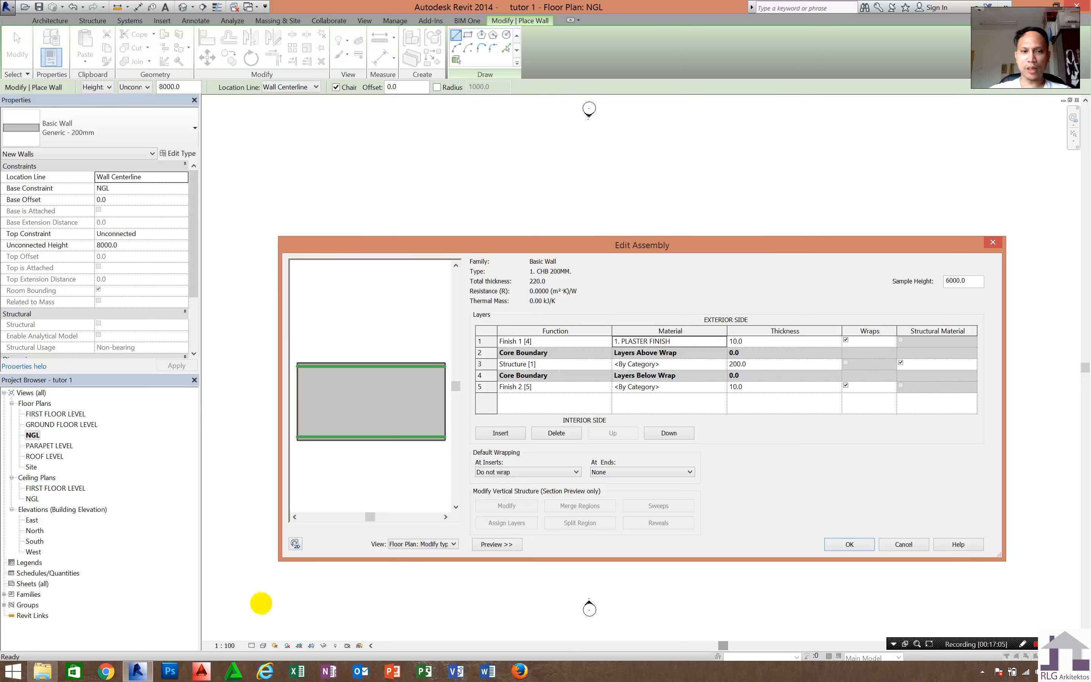
left_click(295, 543)
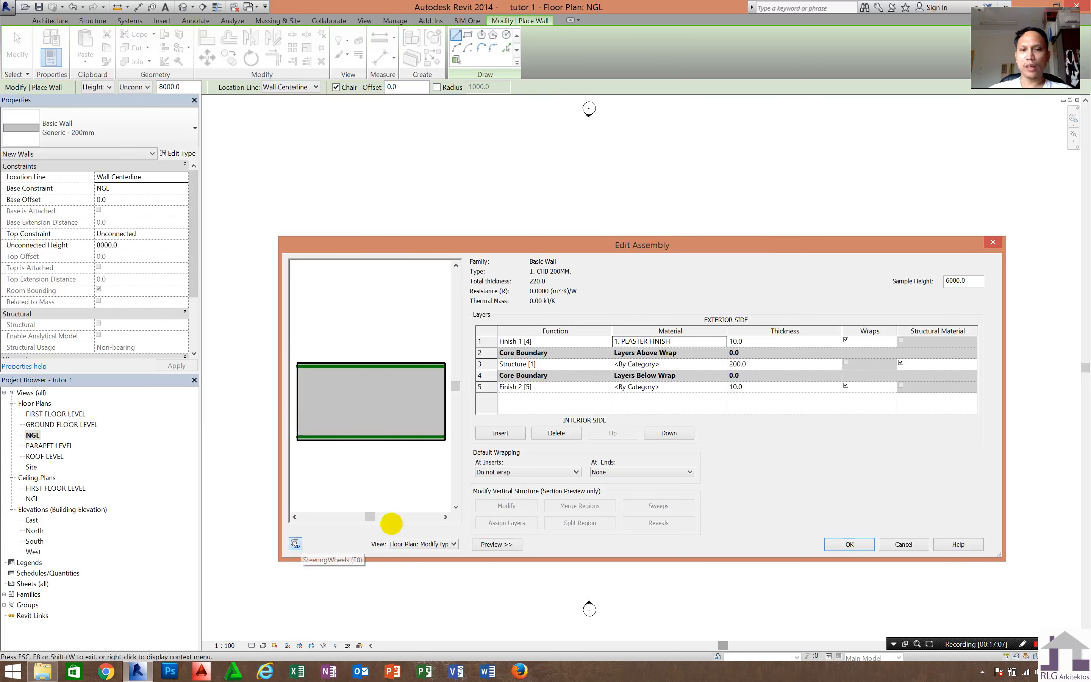
left_click(415, 543)
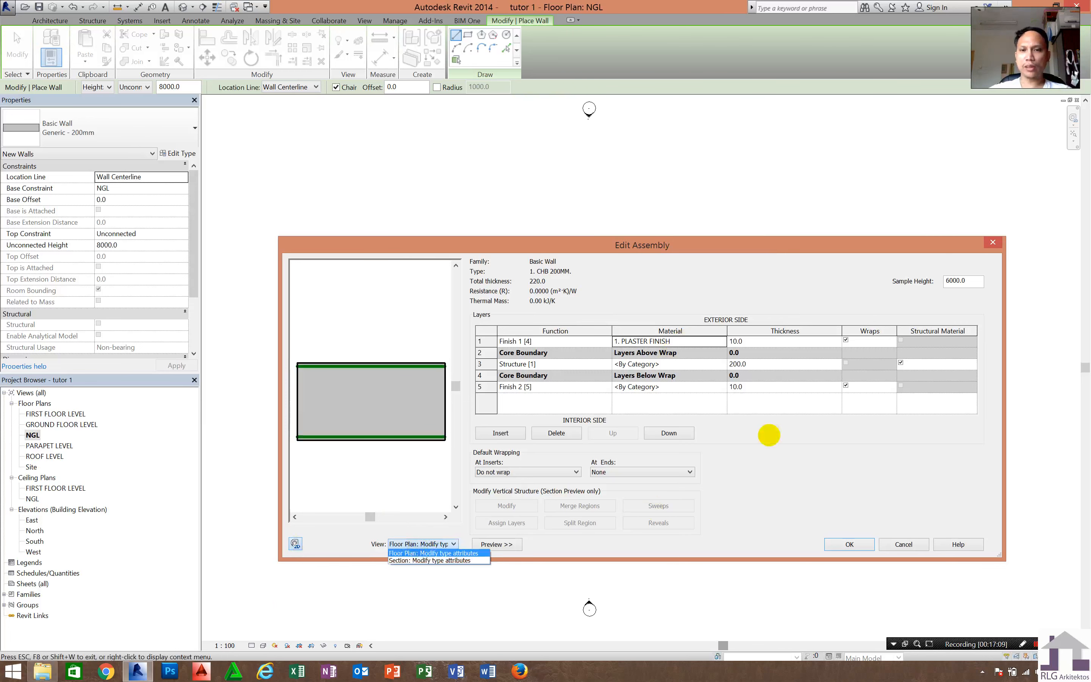
left_click(769, 403)
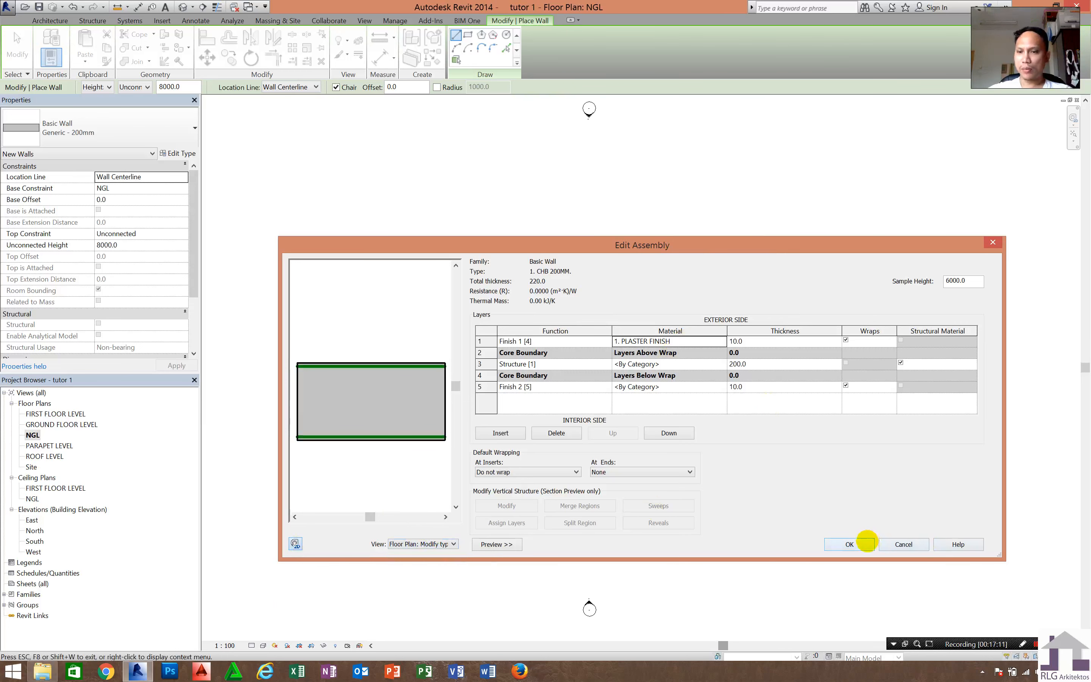
Accept the 1. CHB 200MM. wall type and draw a horizontal wall about 13000 mm long between the elevation markers in the NGL plan.
left_click(865, 544)
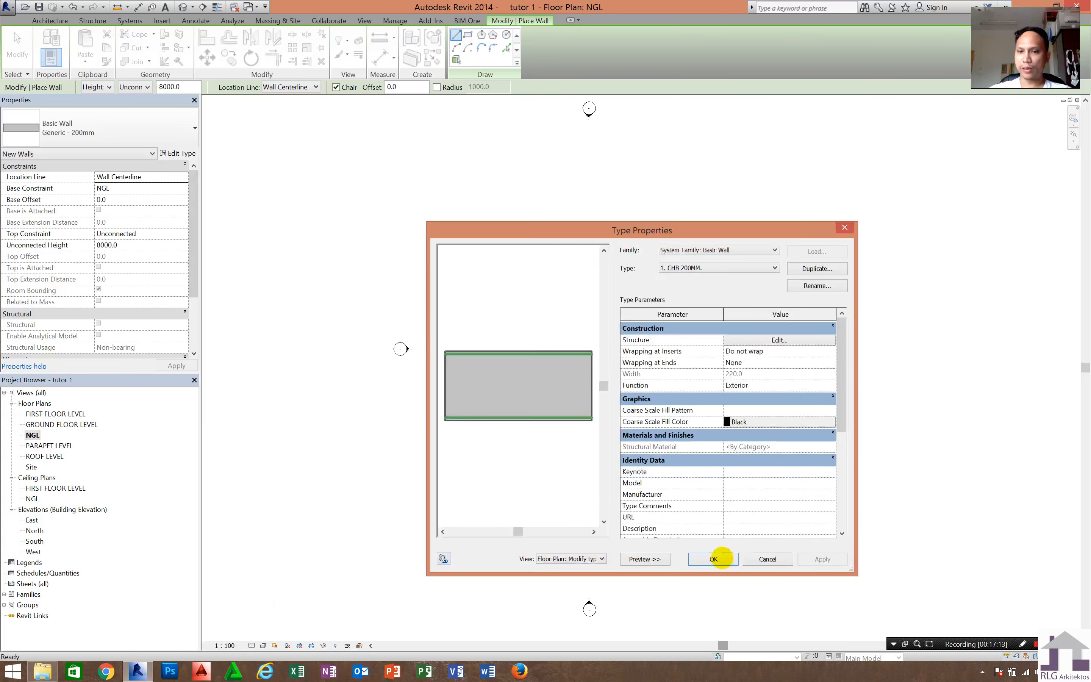
left_click(721, 558)
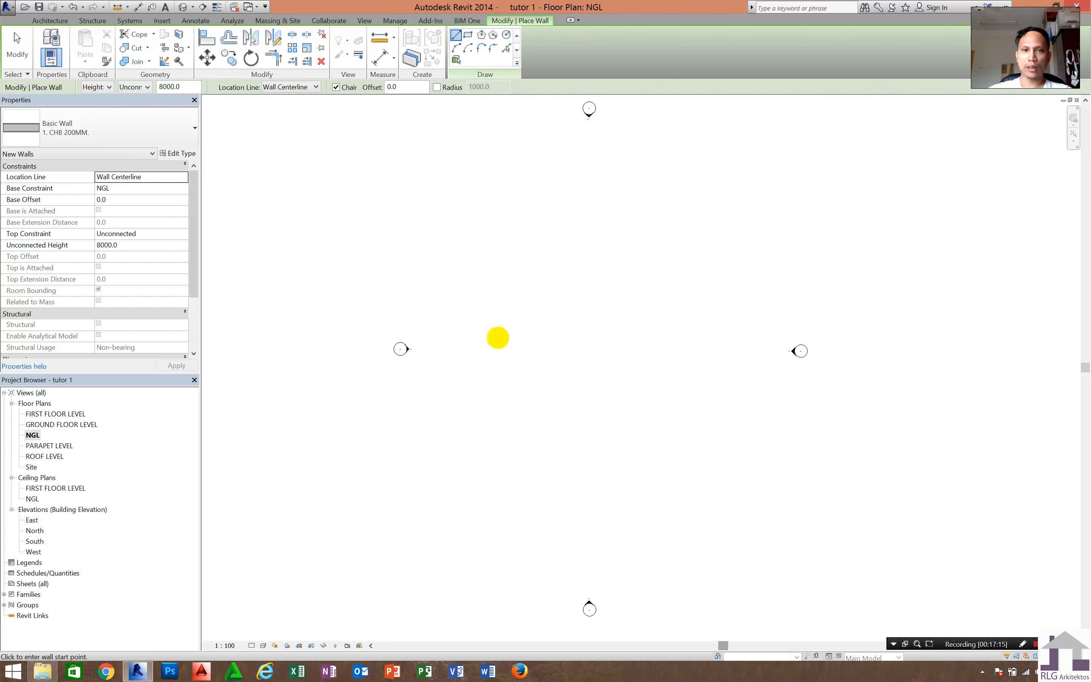
left_click(519, 339)
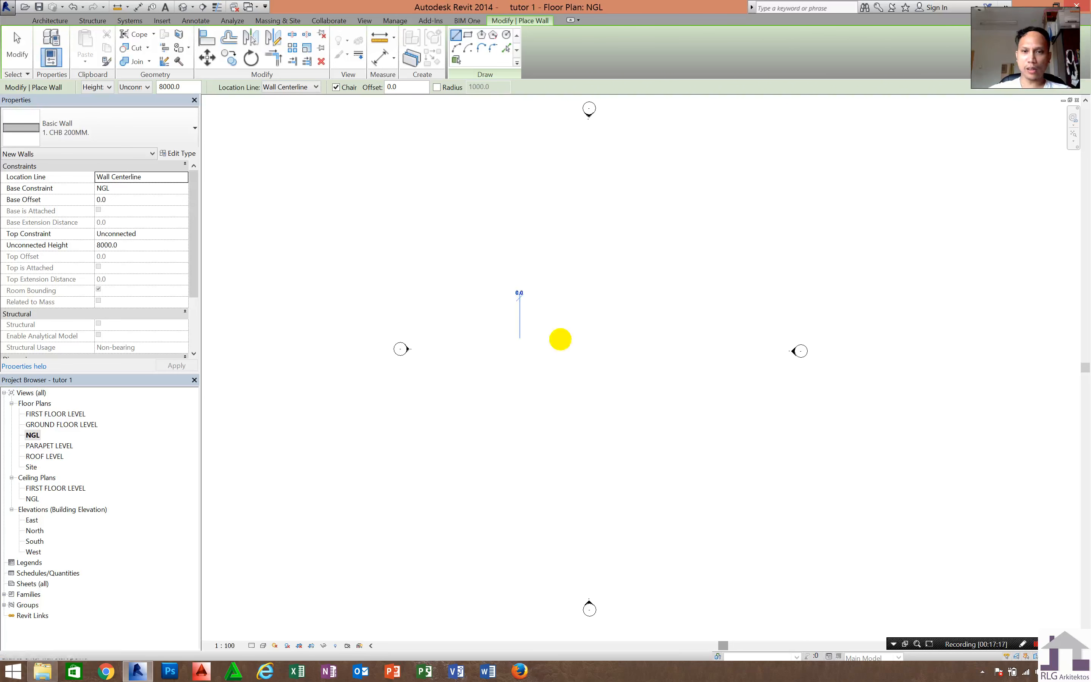
left_click(648, 336)
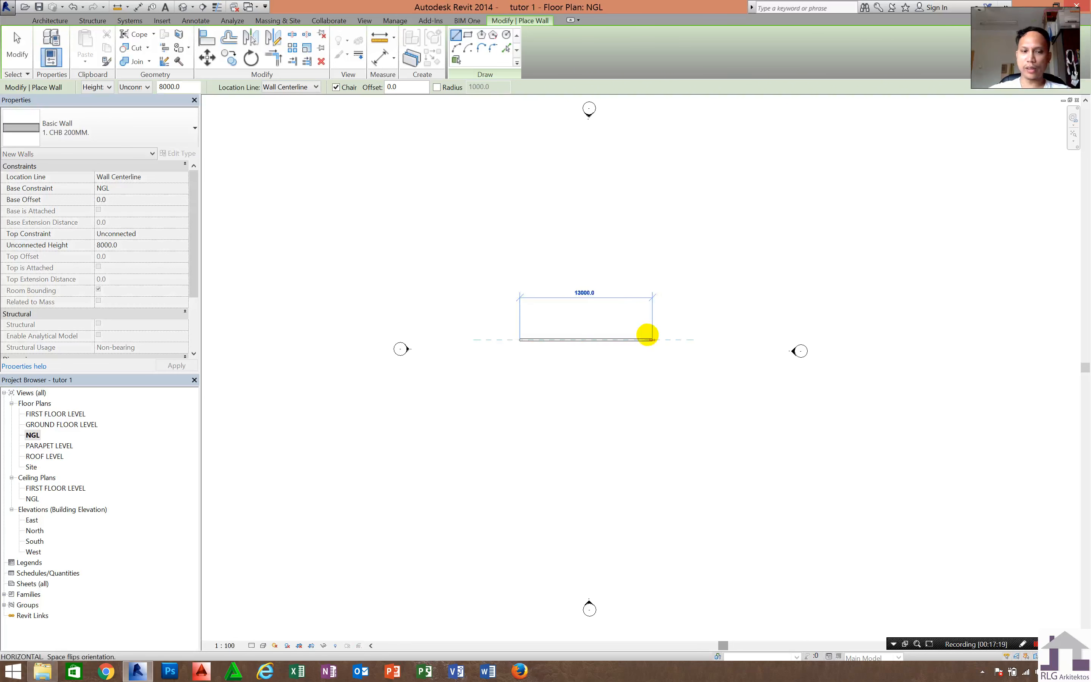
key("Escape")
key("Escape")
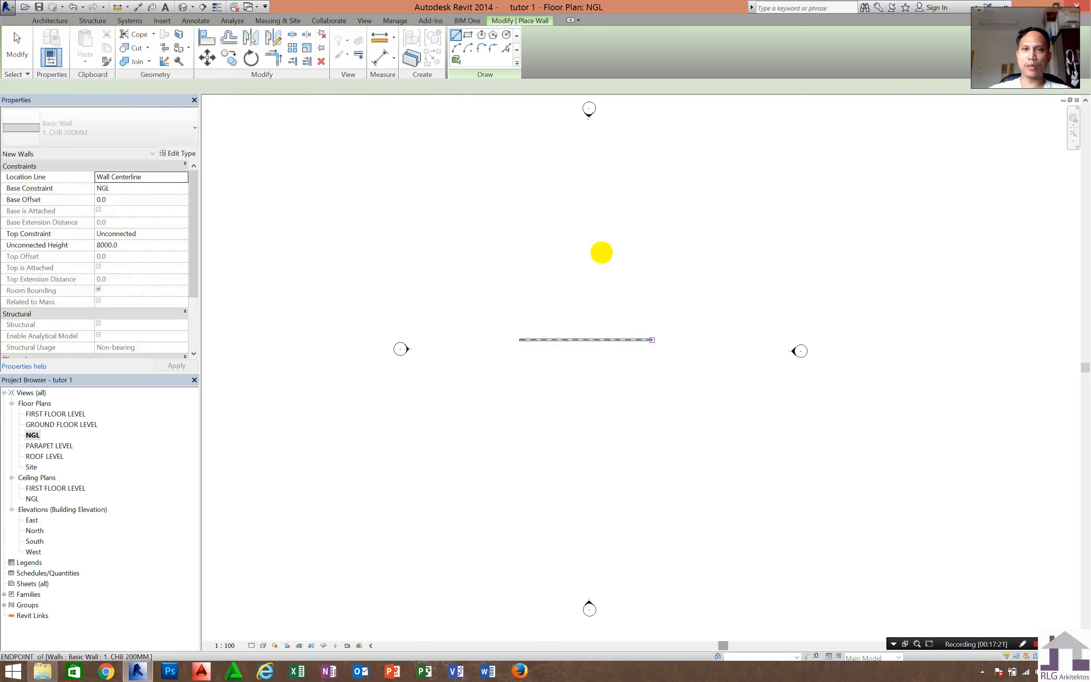
key("Escape")
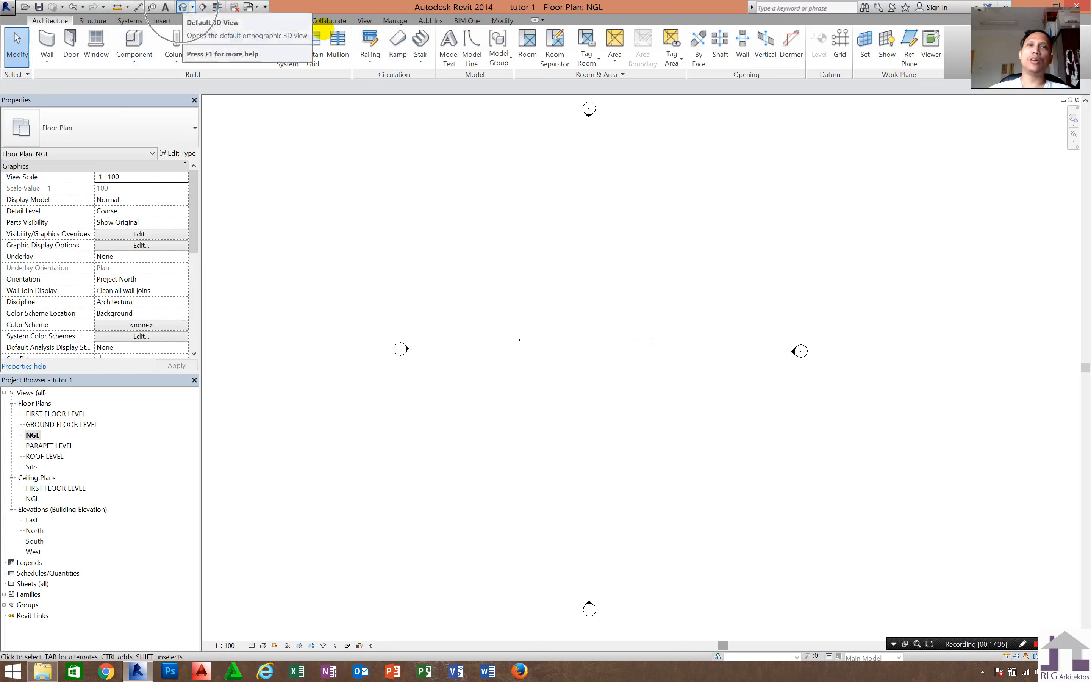
Open the default 3D view and orbit around the new wall.
left_click(366, 22)
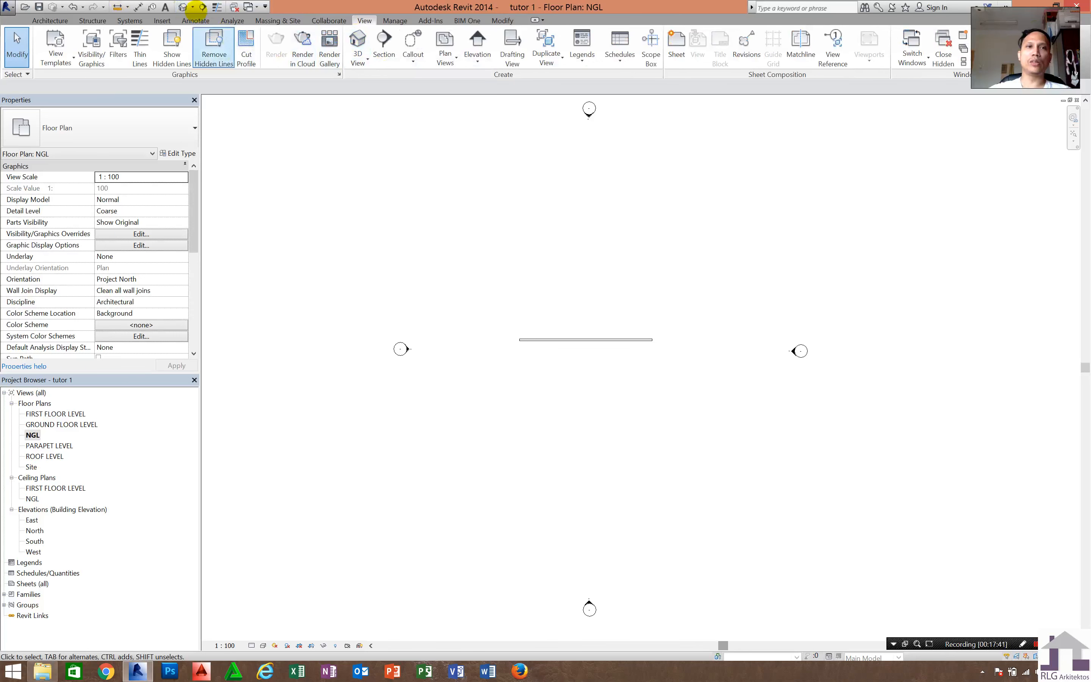
left_click(182, 7)
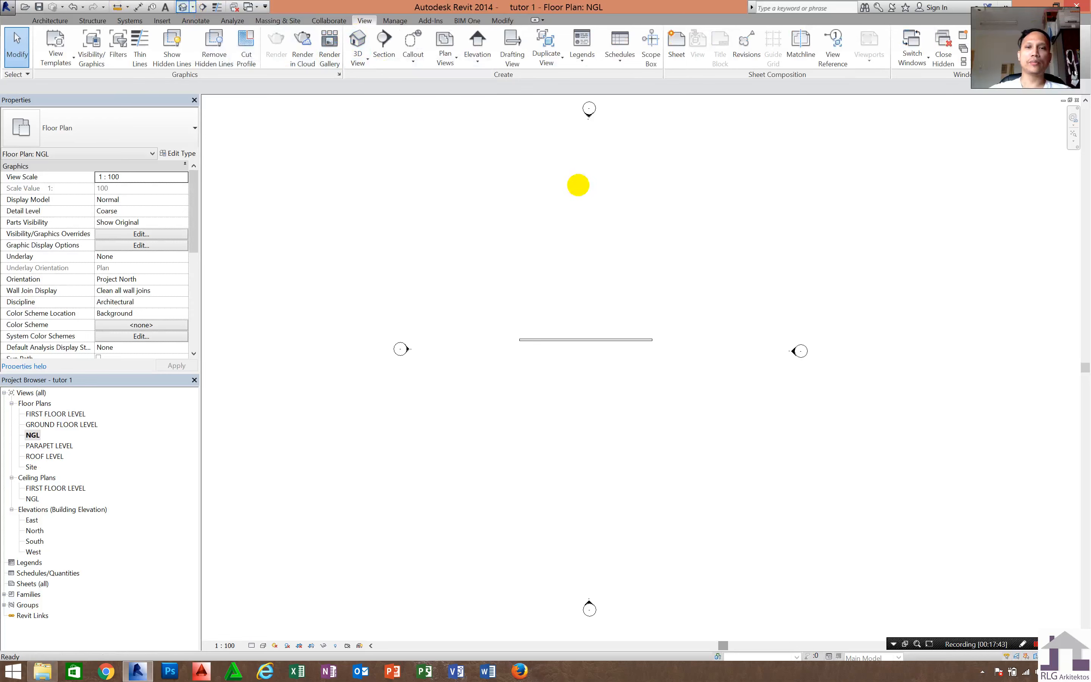
scroll(575, 213, "down", 5)
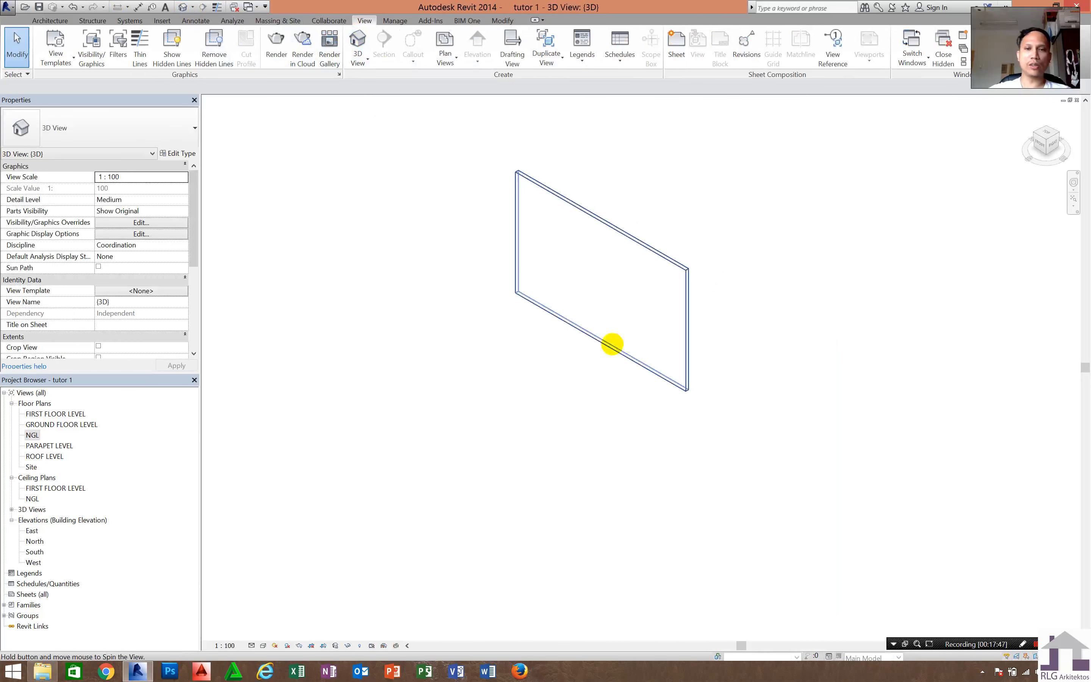
middle_click_drag(586, 336, 645, 319, "shift")
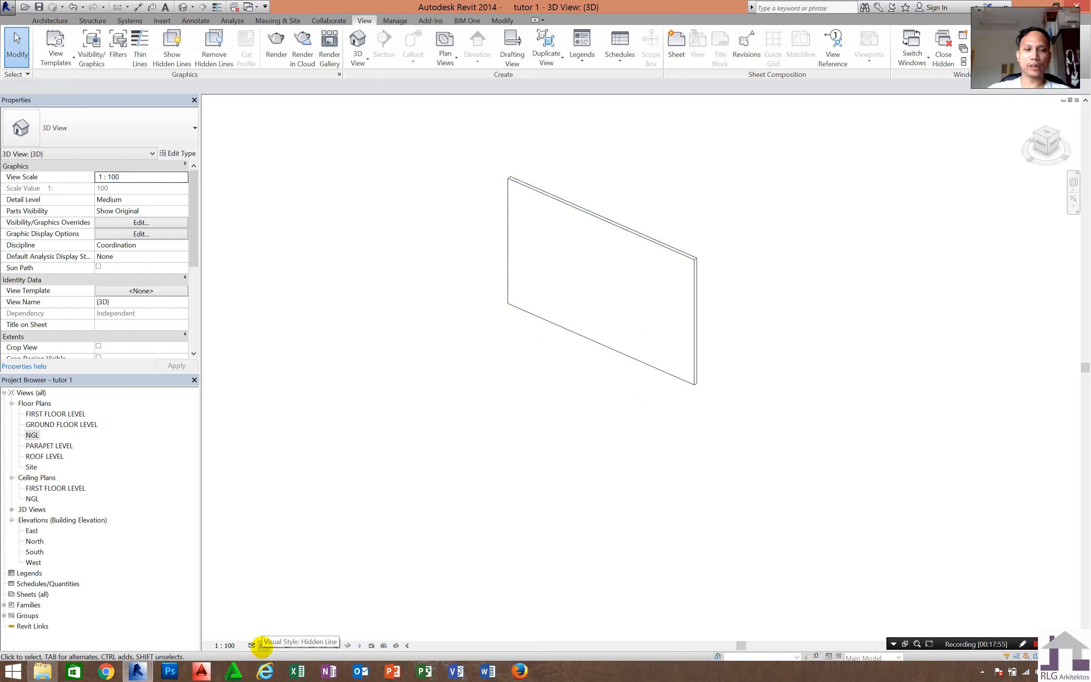
Set the 3D view's visual style to Realistic and examine the finishes on both faces of the wall.
left_click(264, 646)
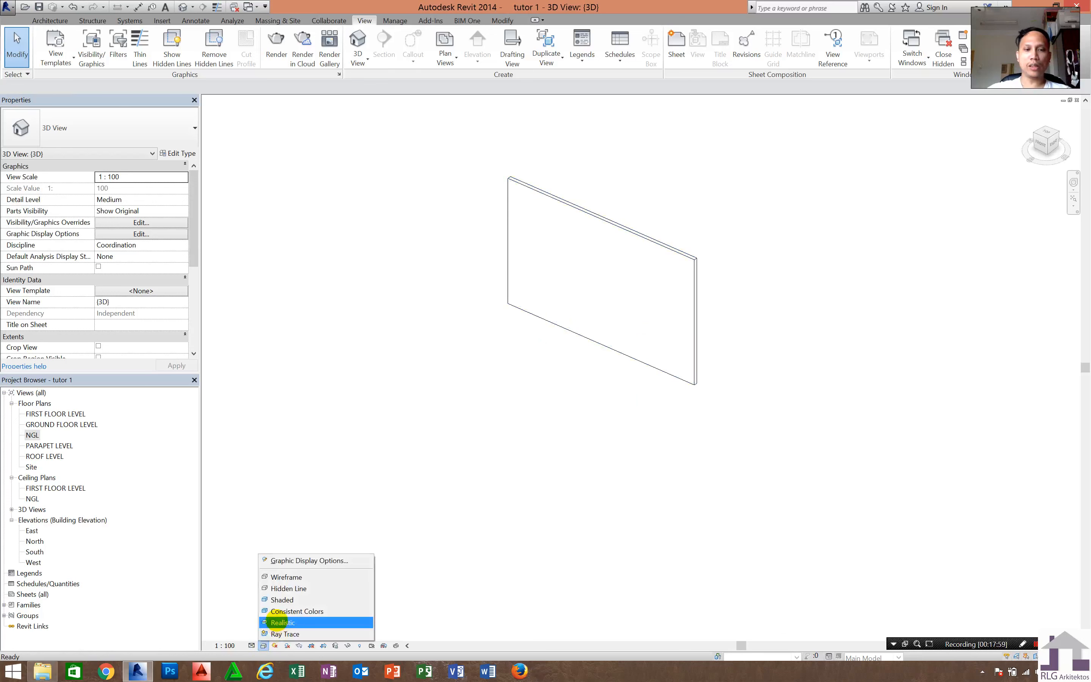
left_click(280, 623)
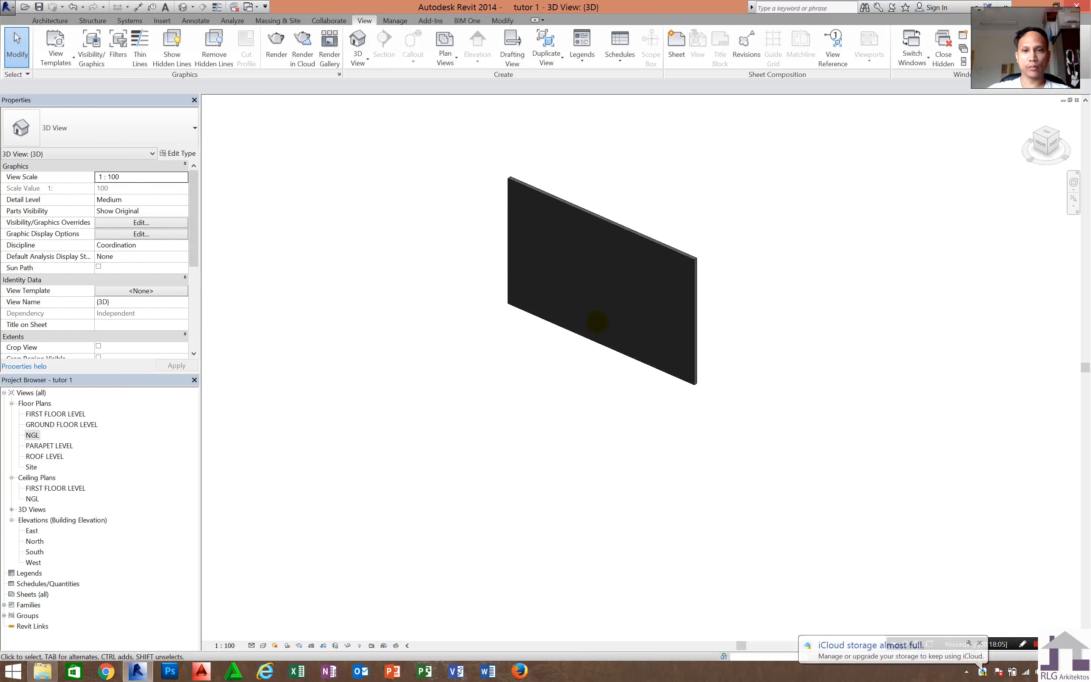
scroll(698, 260, "up", 3)
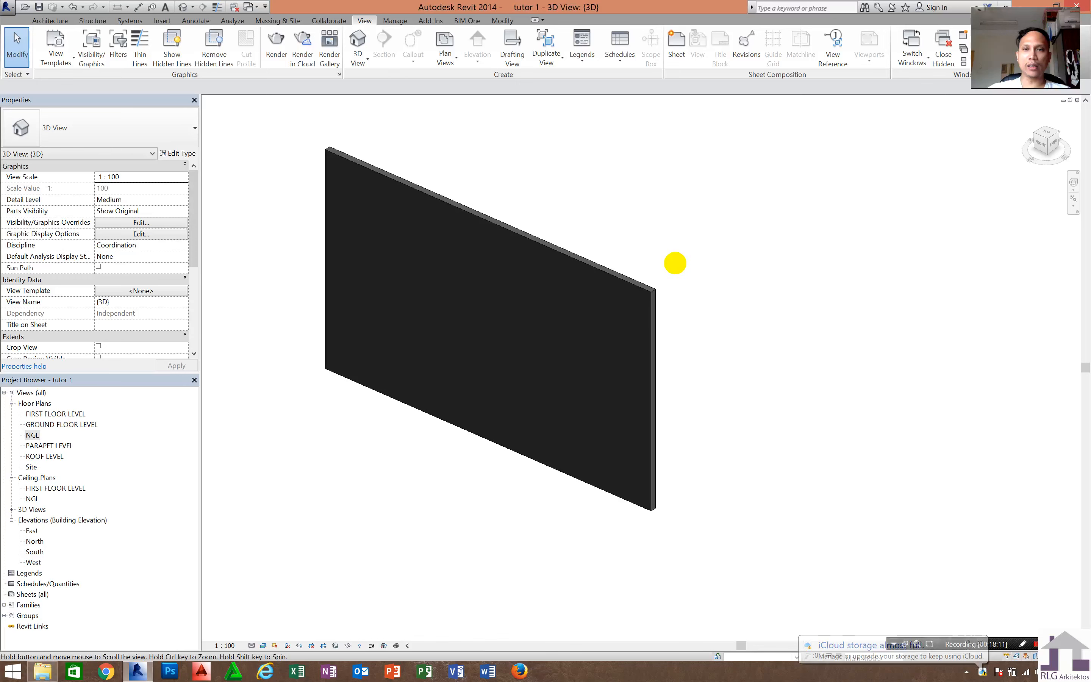
middle_click_drag(672, 263, 289, 244, "shift")
scroll(299, 241, "up", 2)
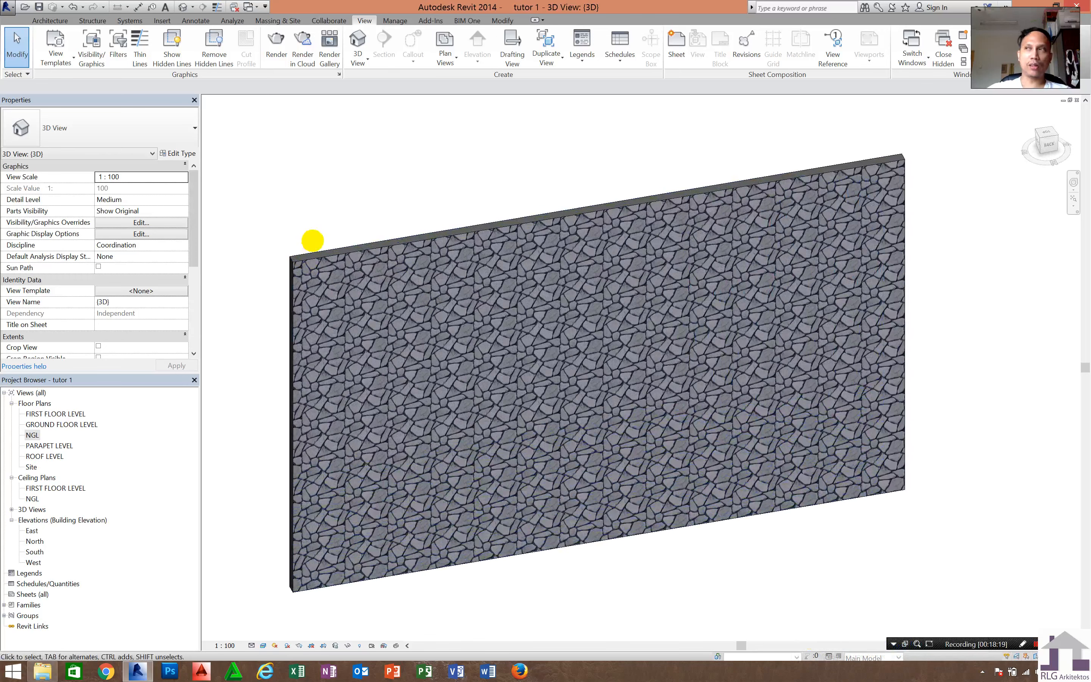
scroll(415, 273, "up", 1)
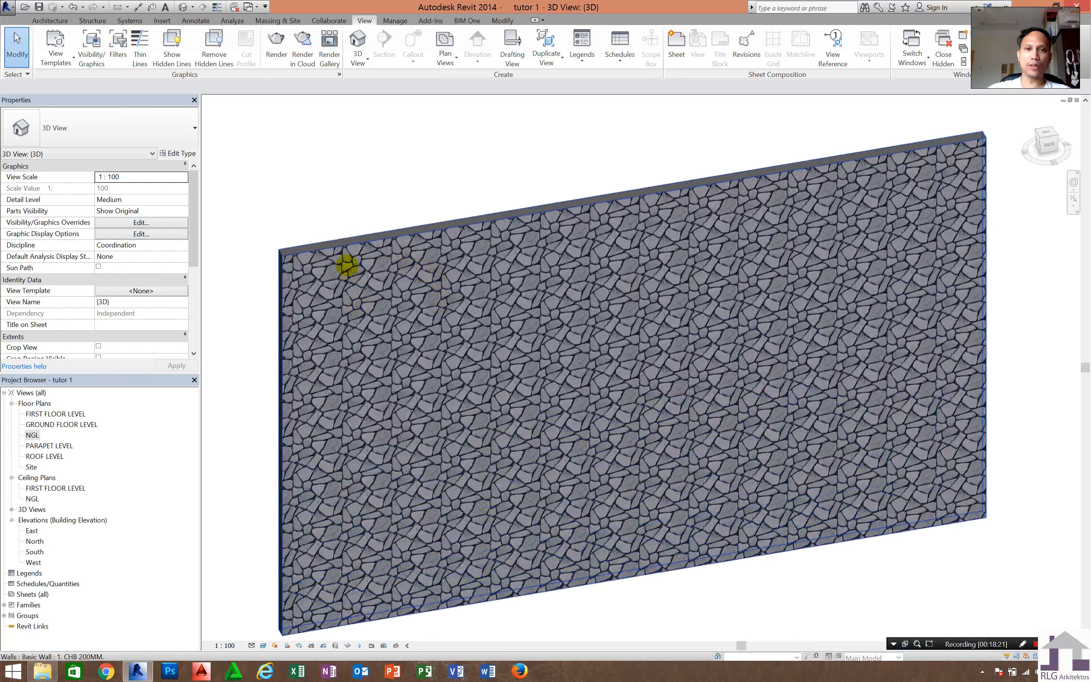
scroll(356, 264, "up", 1)
scroll(623, 243, "down", 4)
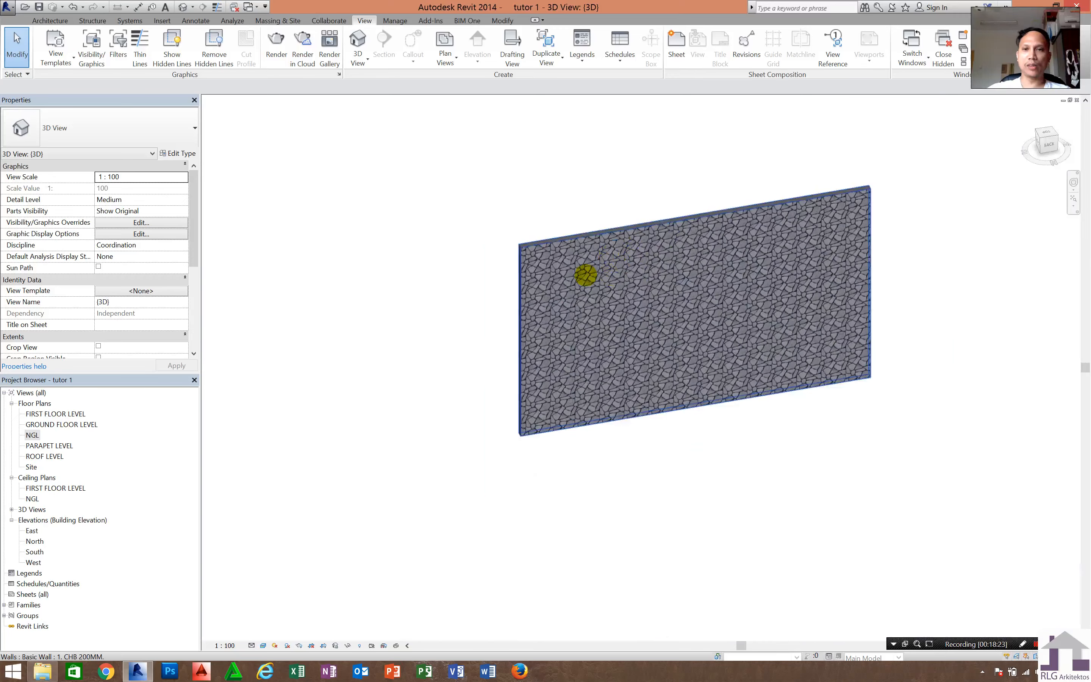
middle_click_drag(560, 278, 674, 226, "shift")
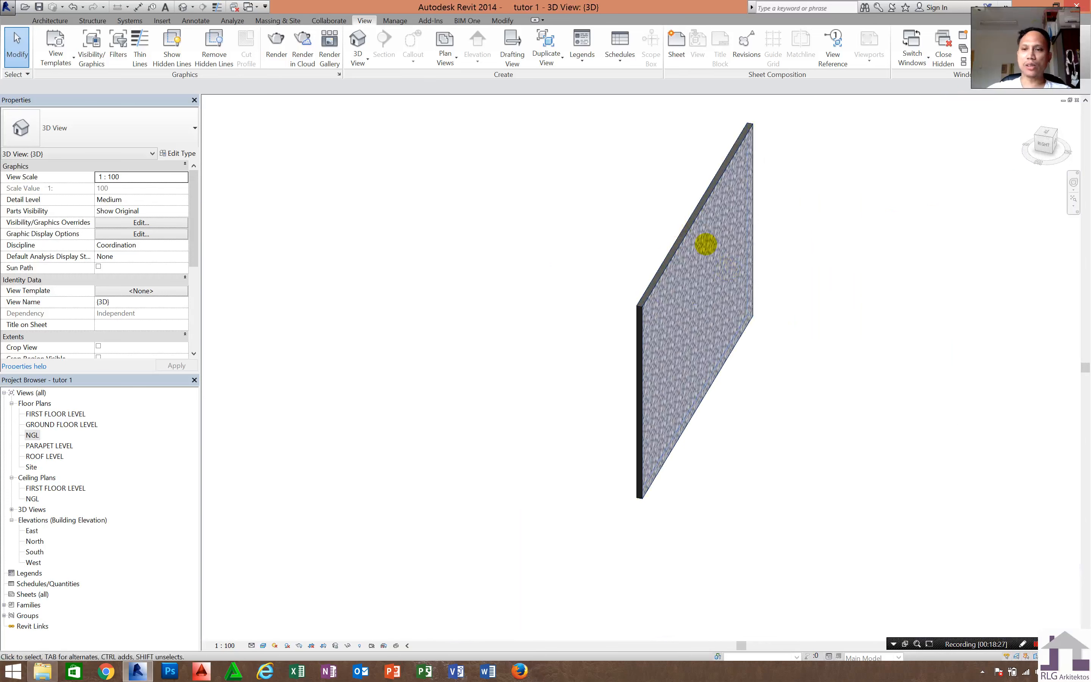
Open the layer structure of the wall's type and browse materials for the Finish 2 [5] layer.
left_click(704, 244)
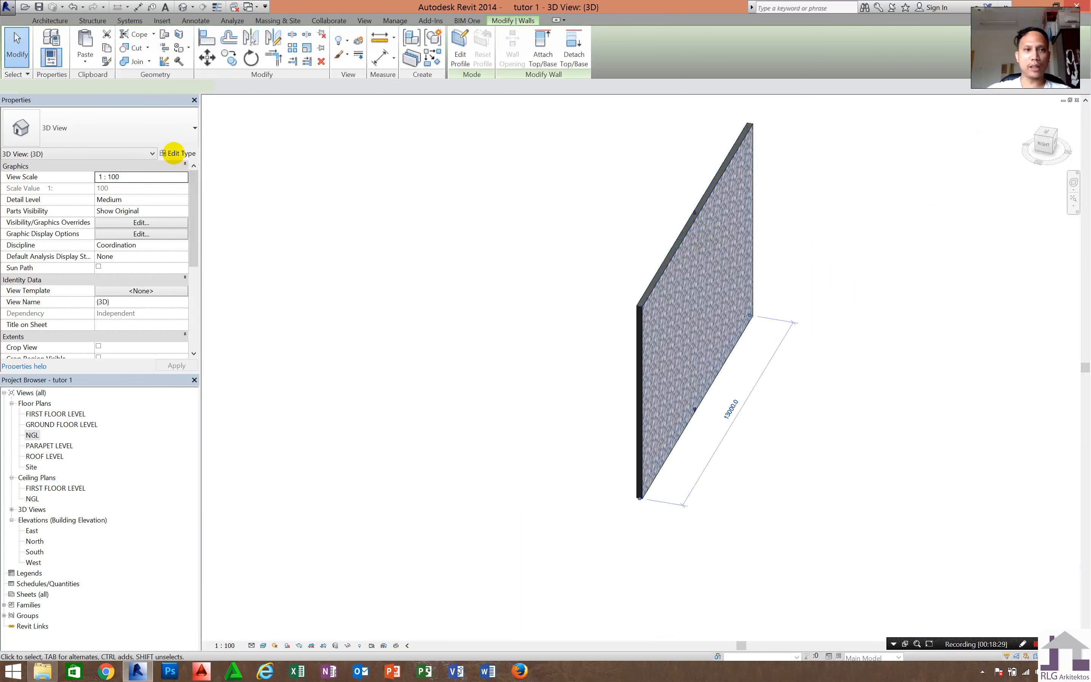
left_click(179, 153)
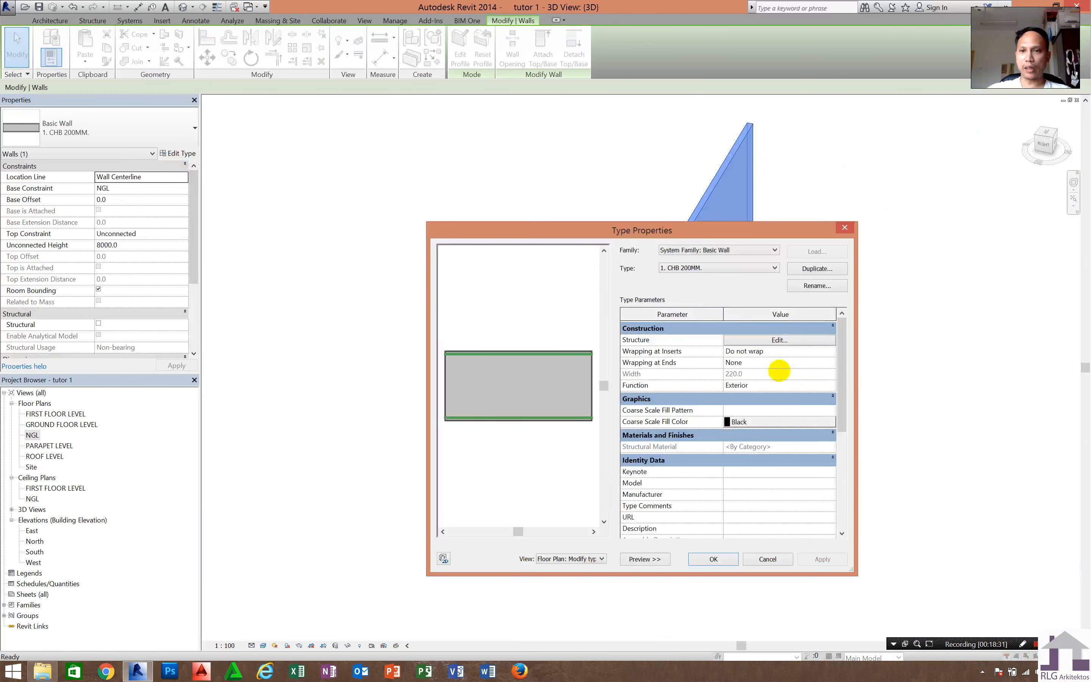
left_click(779, 340)
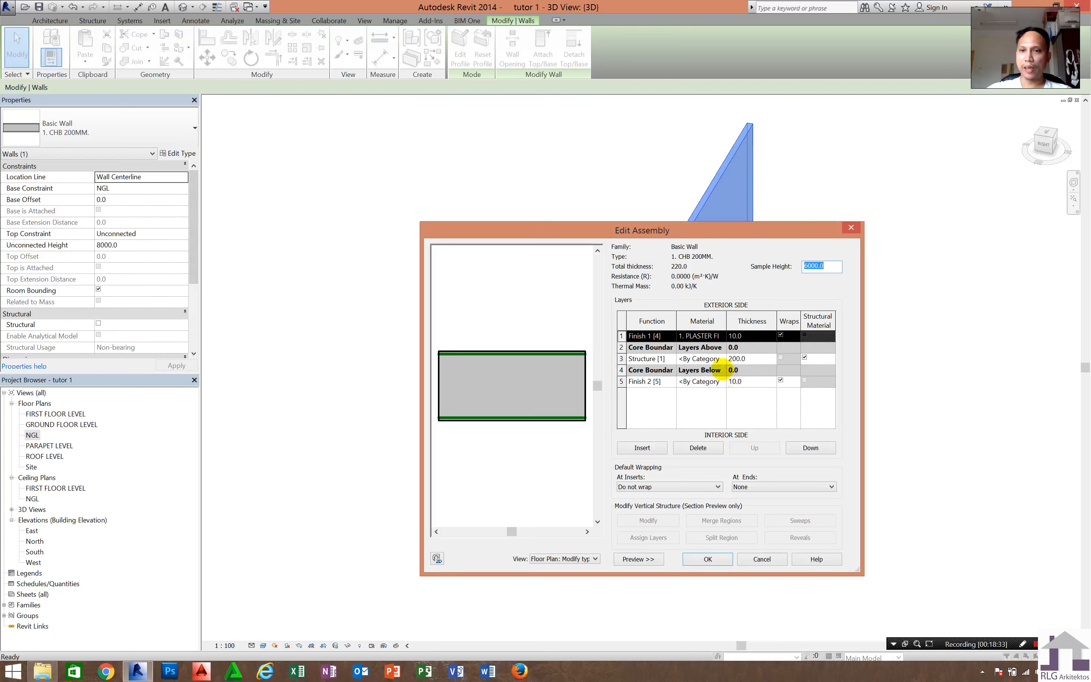
left_click(723, 382)
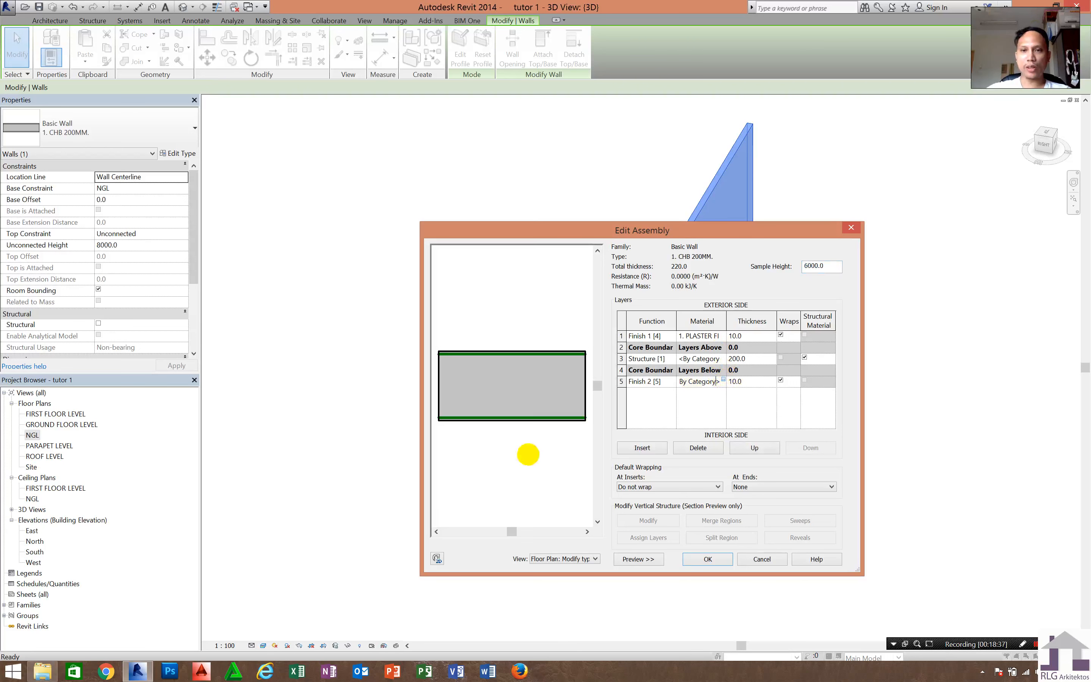
left_click(723, 379)
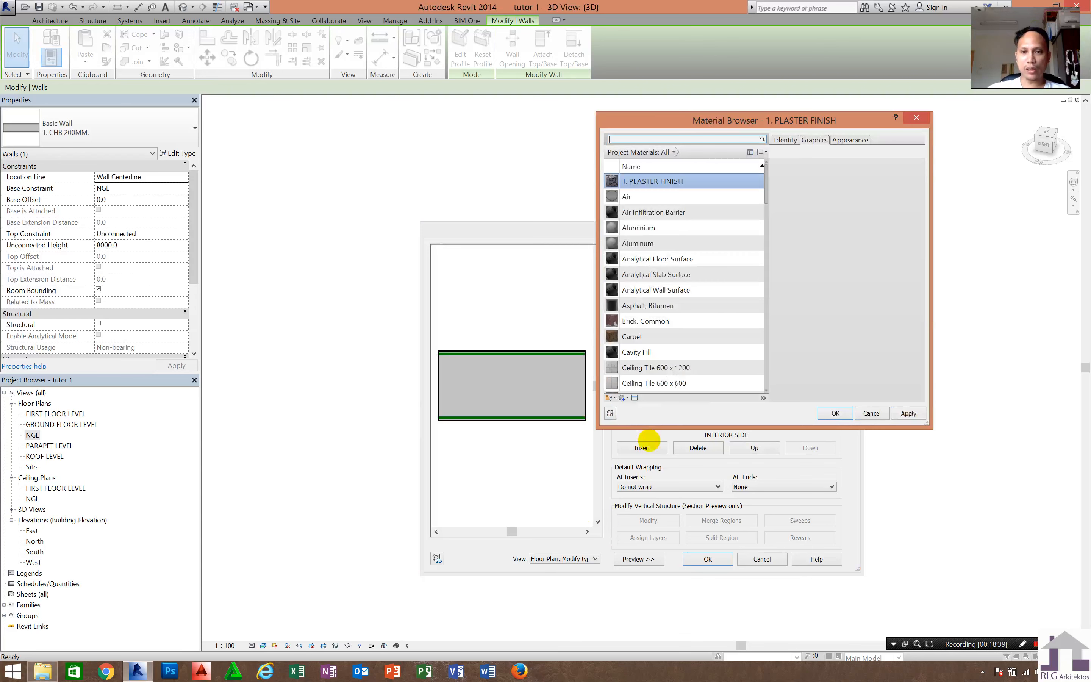
Create a new material and name it 2. PLASTER FIN.
left_click(623, 398)
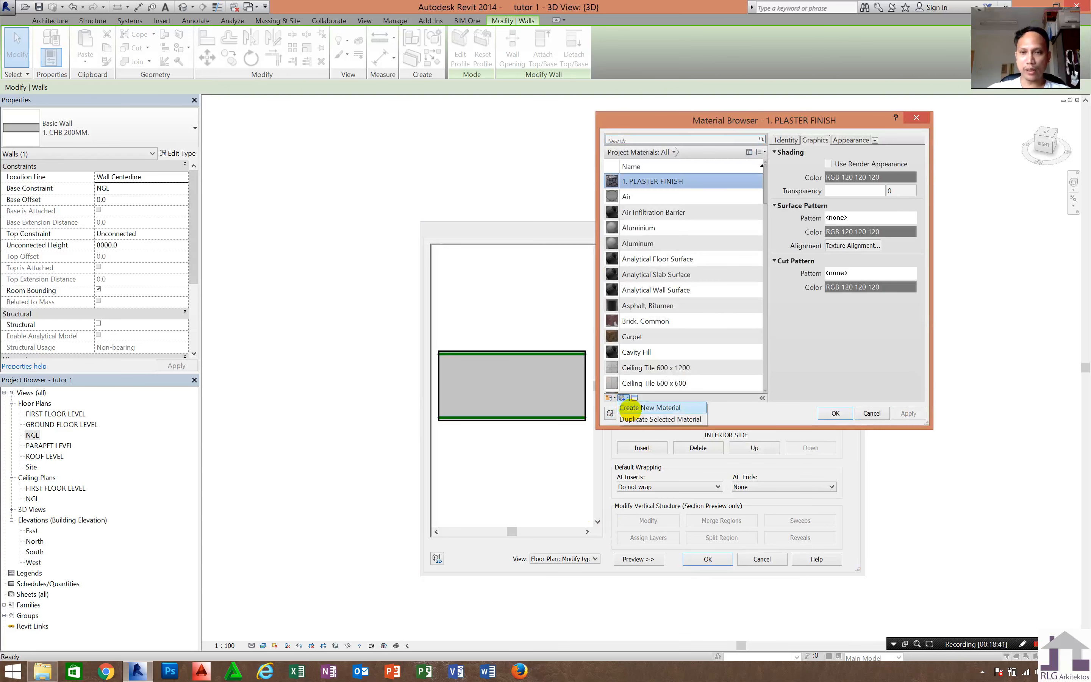
left_click(629, 407)
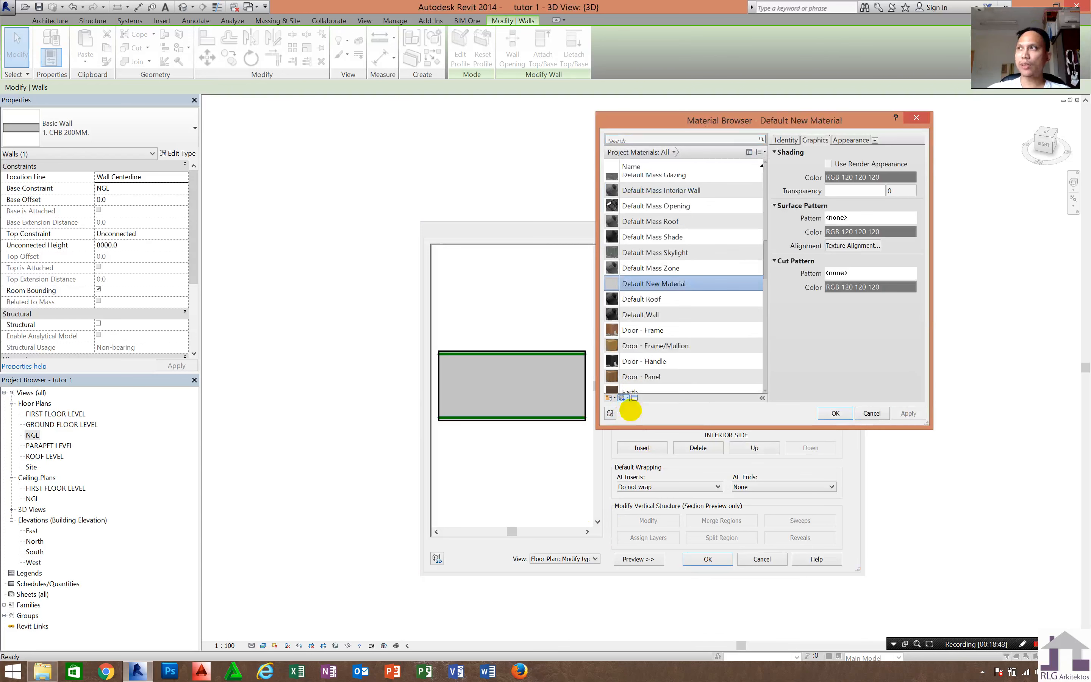
scroll(632, 387, "down", 1)
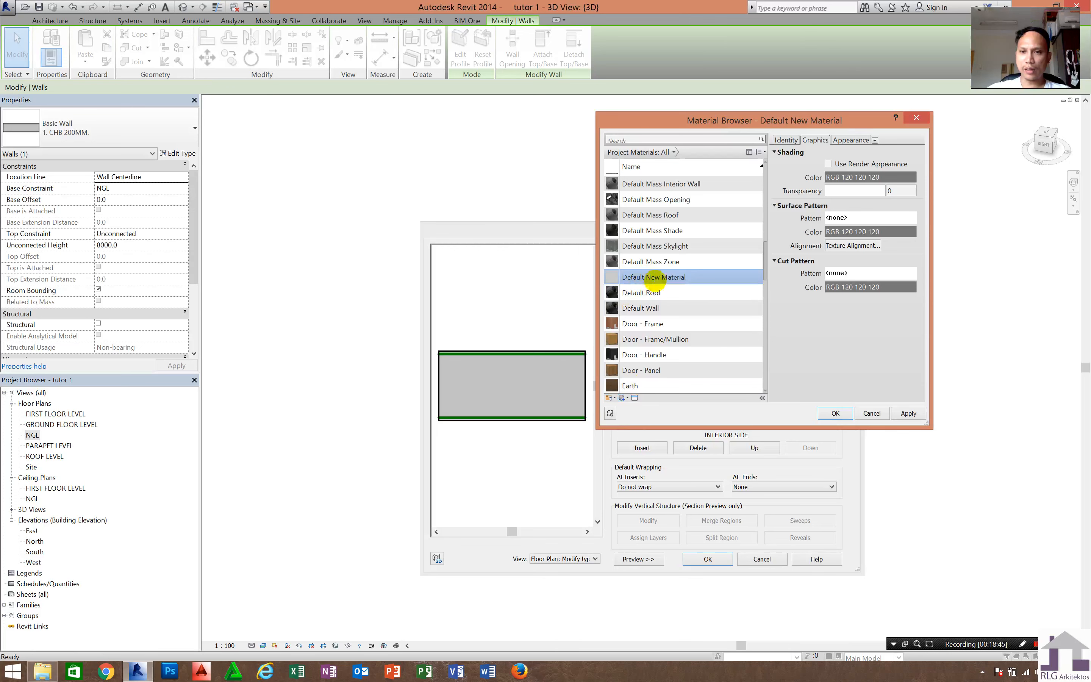
right_click(647, 277)
left_click(669, 307)
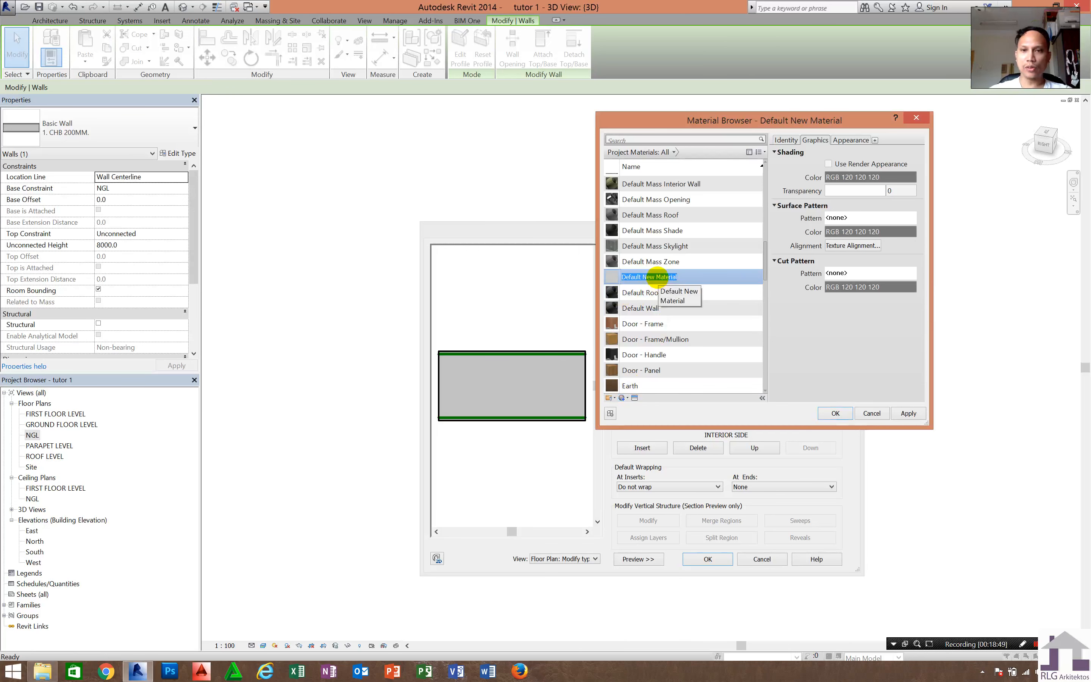
type("2. PLASTER F")
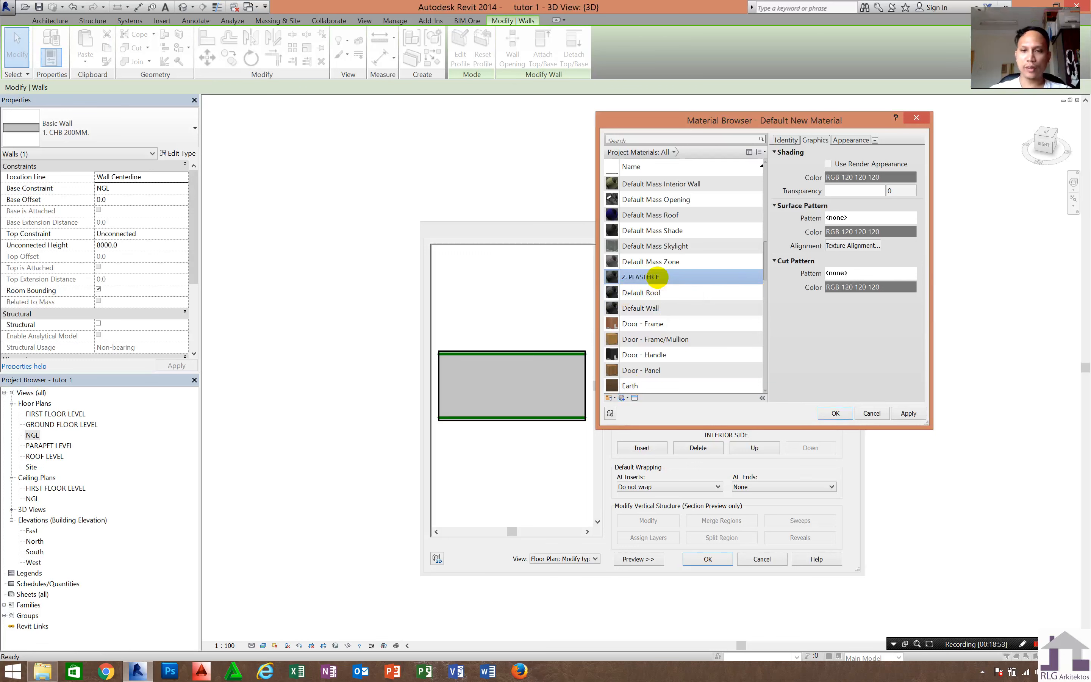
type("IN")
key("Return")
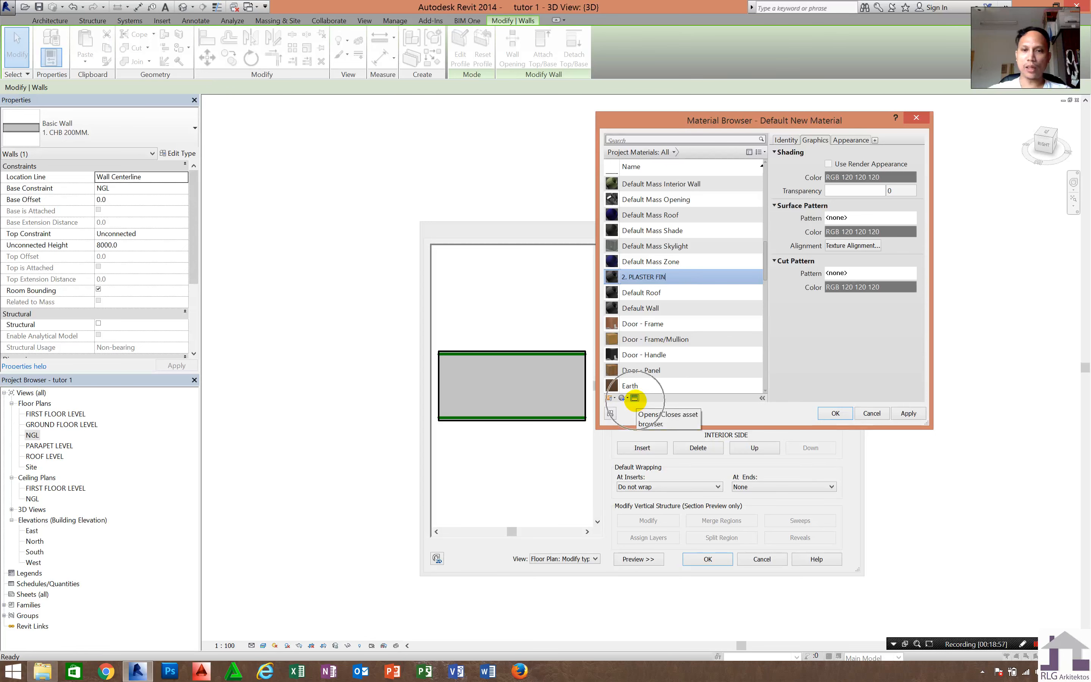
Give 2. PLASTER FIN the Pink paint appearance asset from the Appearance Library and close the asset browser.
left_click(635, 398)
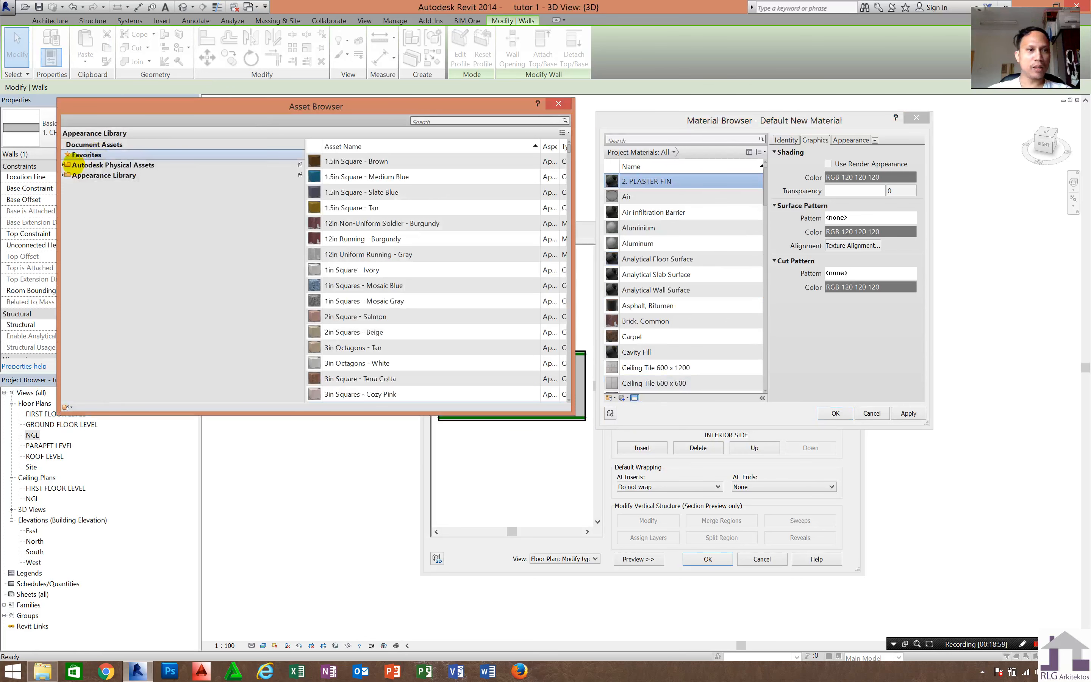
left_click(63, 174)
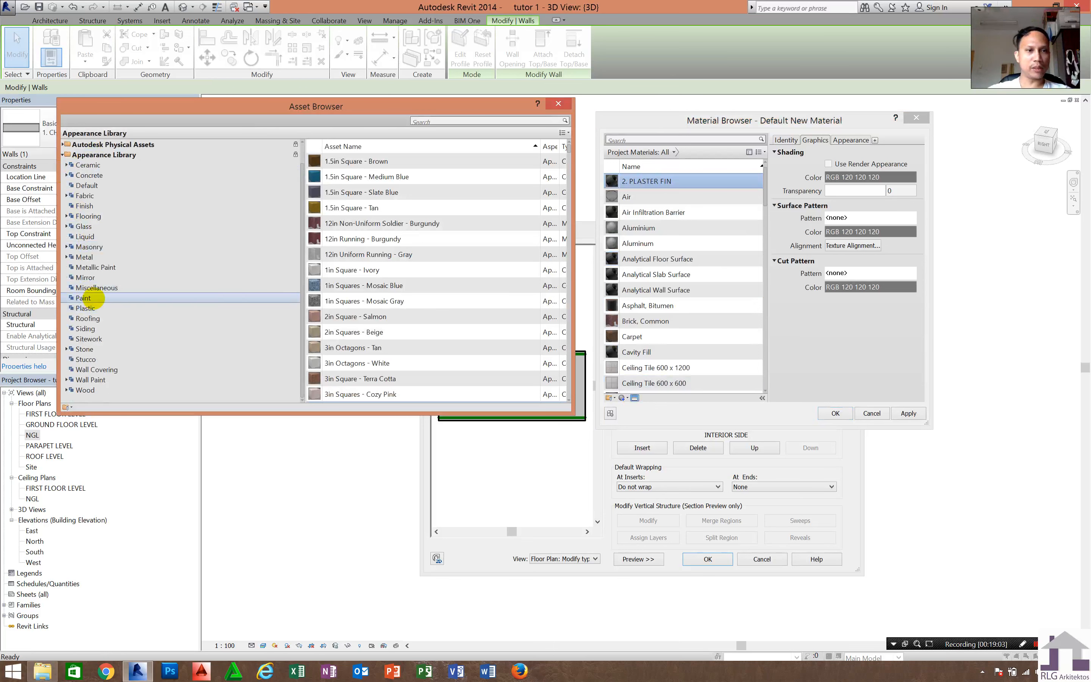
left_click(90, 298)
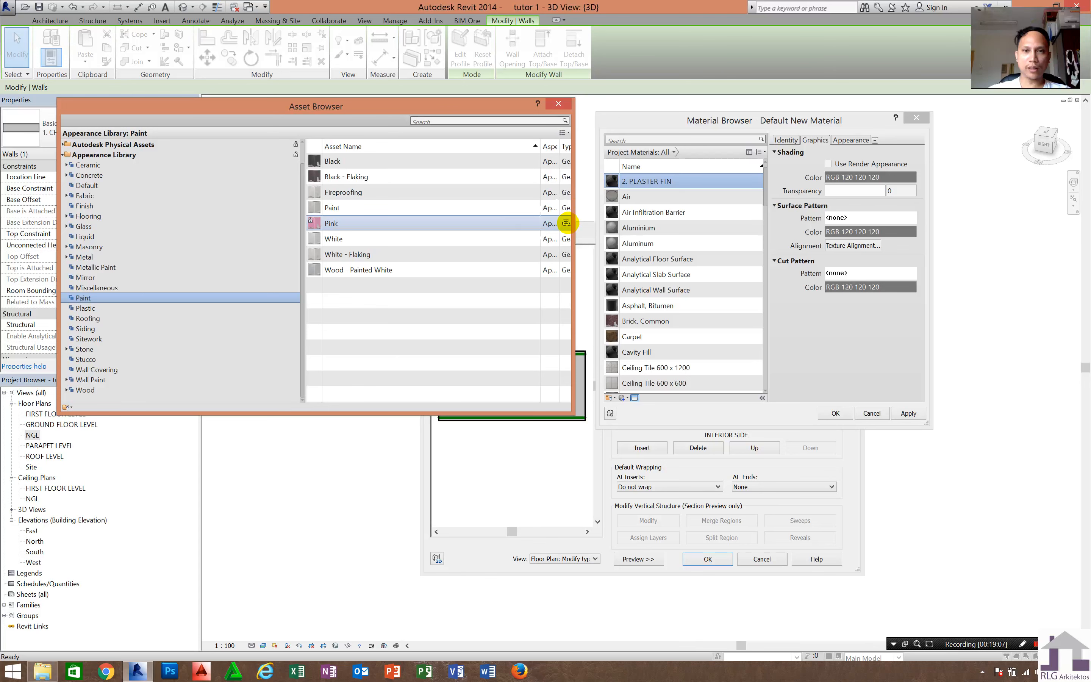
left_click(566, 223)
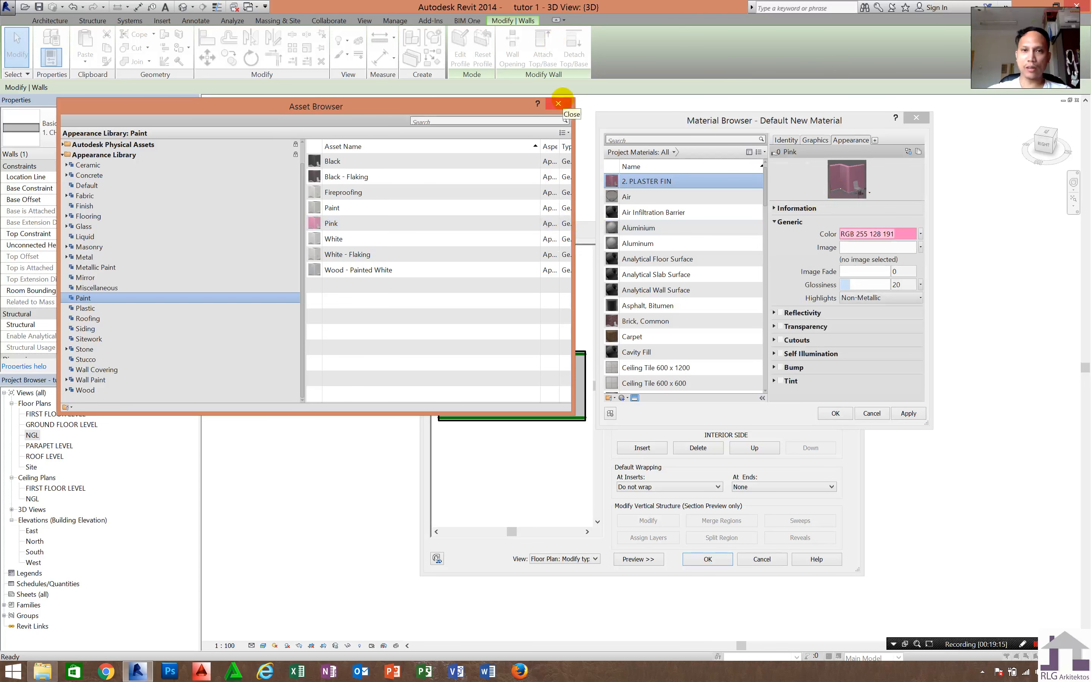
left_click(558, 103)
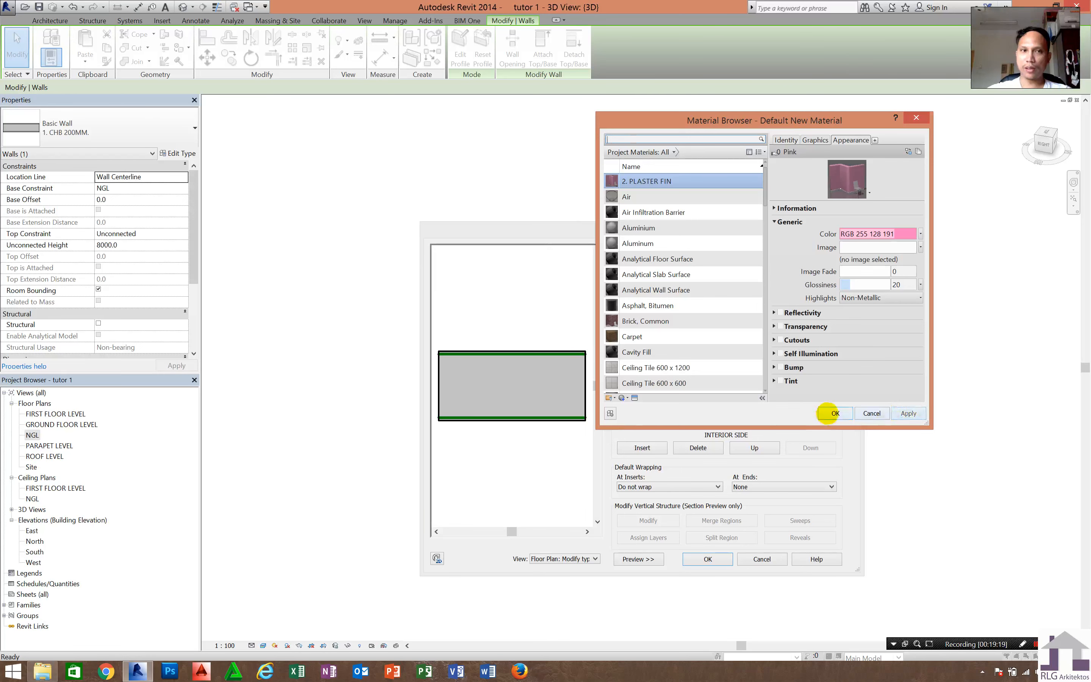
Assign 2. PLASTER FIN to the Finish 2 [5] layer, accept the wall type changes and deselect the wall.
left_click(834, 413)
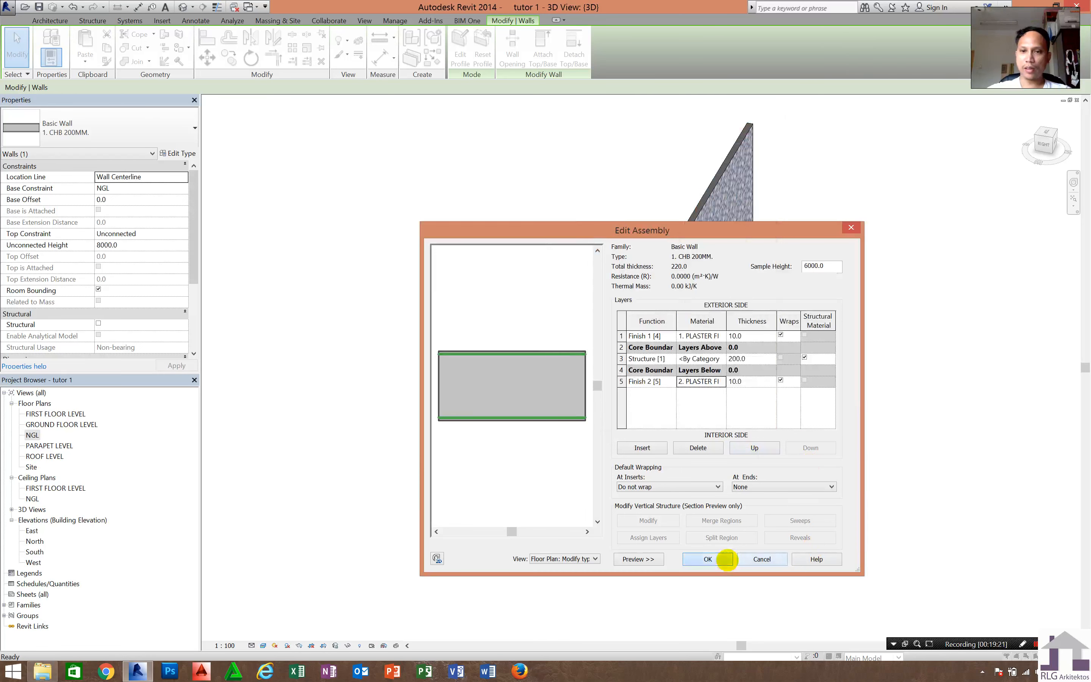
left_click(724, 559)
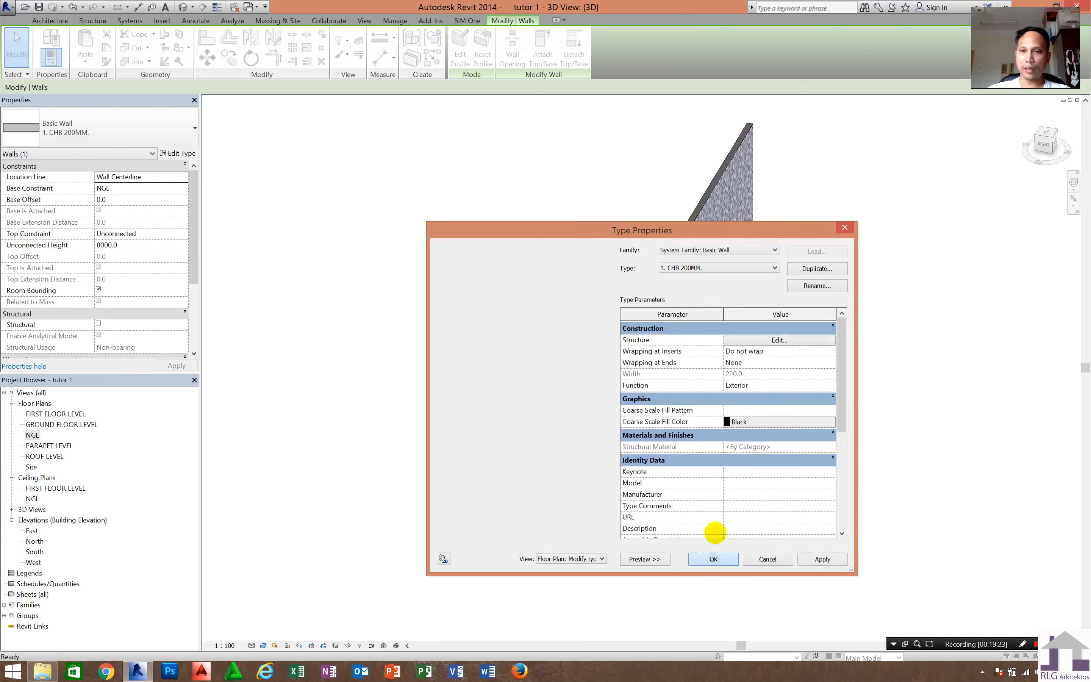
left_click(714, 557)
left_click(754, 471)
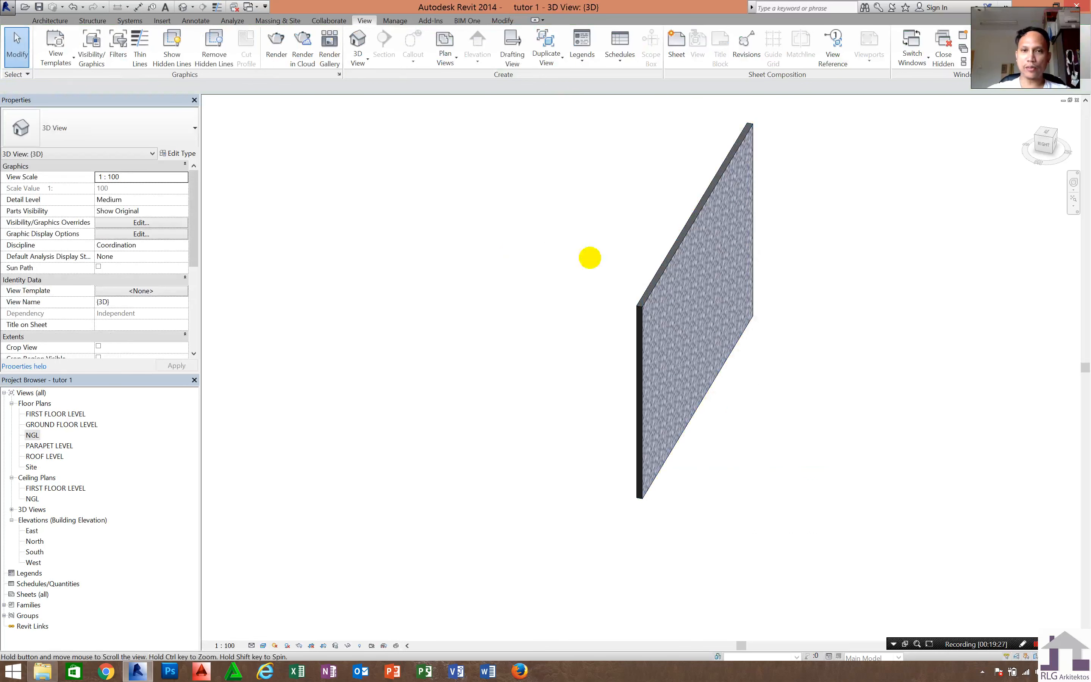
Inspect the wall's interior face in 3D and view the wall in the NGL floor plan.
middle_click_drag(589, 256, 801, 231, "shift")
scroll(798, 233, "up", 4)
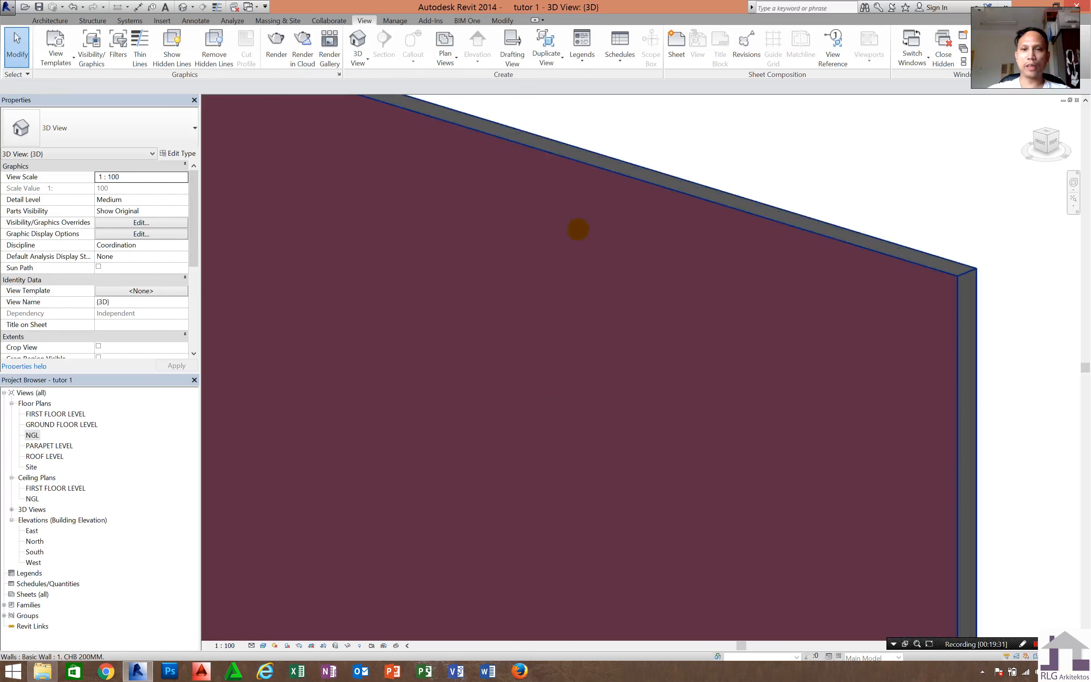
scroll(568, 254, "down", 5)
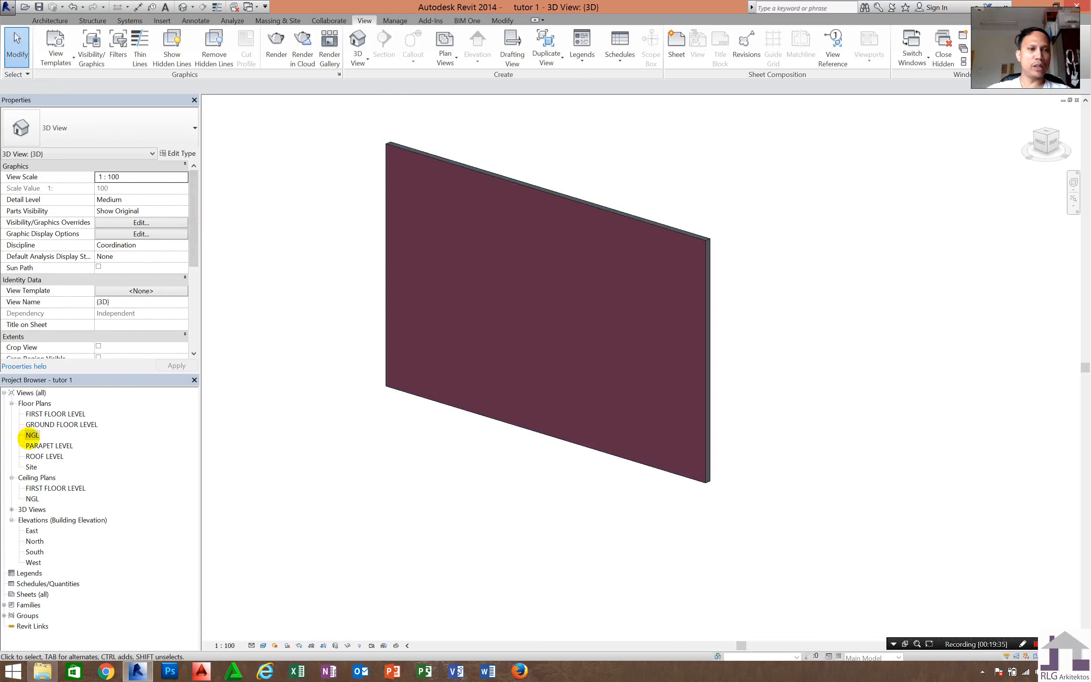
double_click(30, 435)
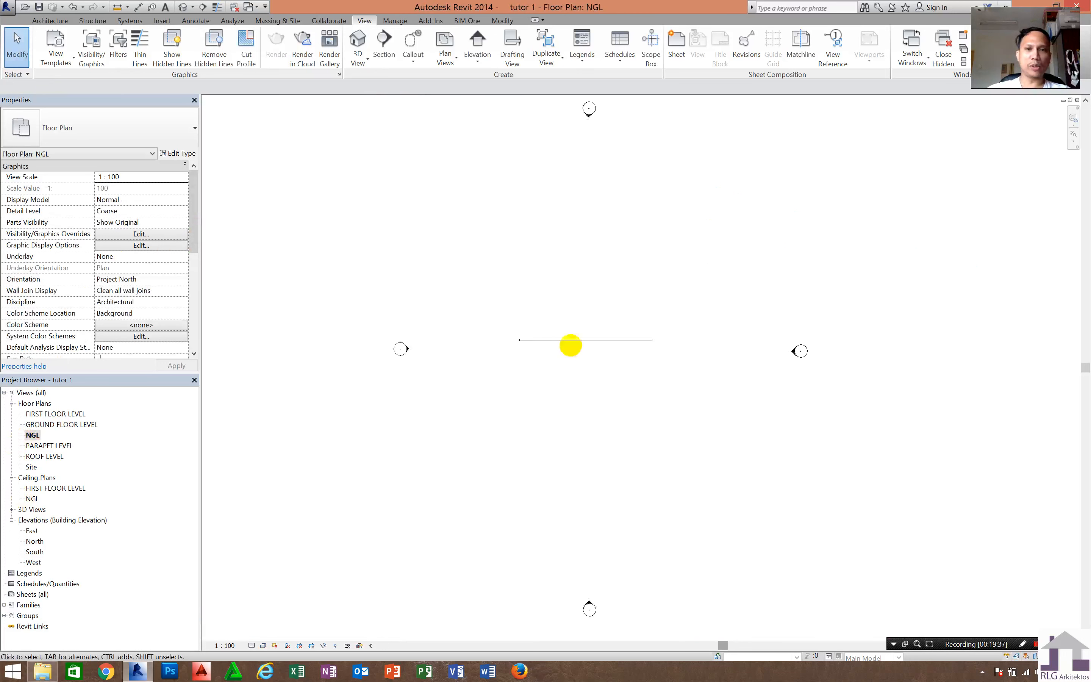
scroll(570, 345, "up", 2)
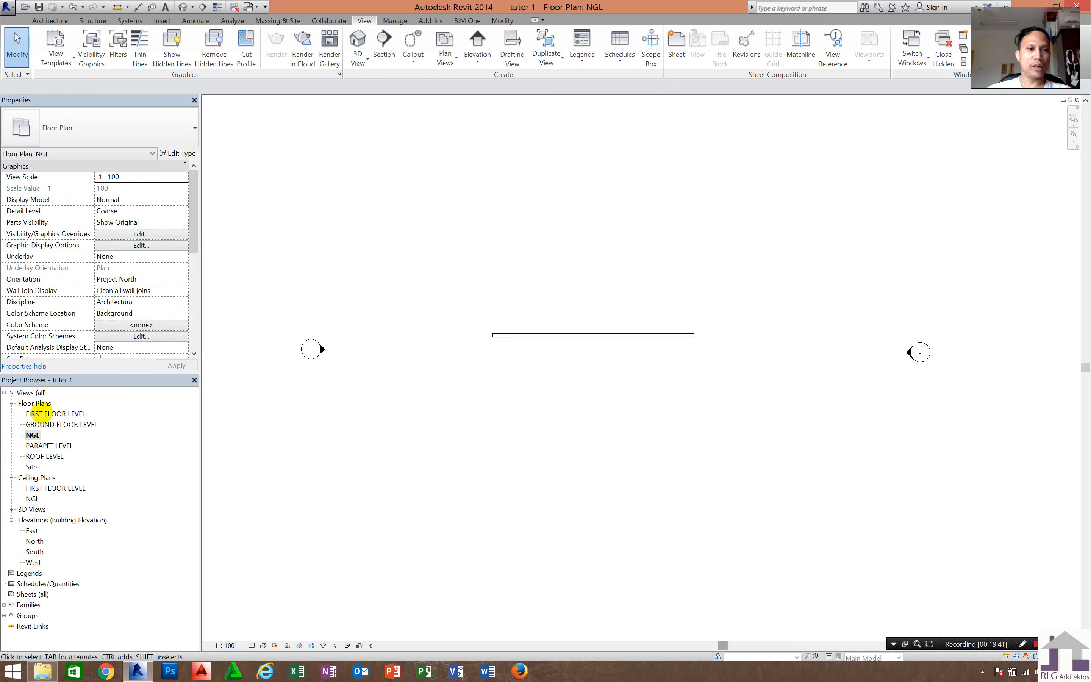
Return to the default 3D view and set its visual style to Hidden Line.
left_click(182, 7)
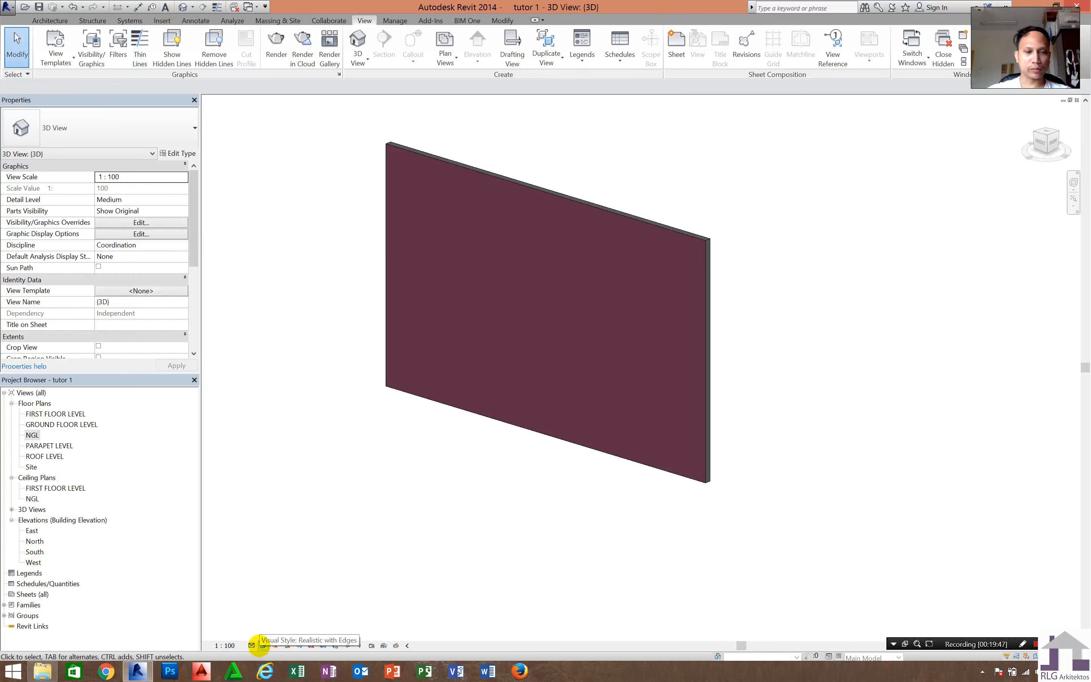
left_click(263, 646)
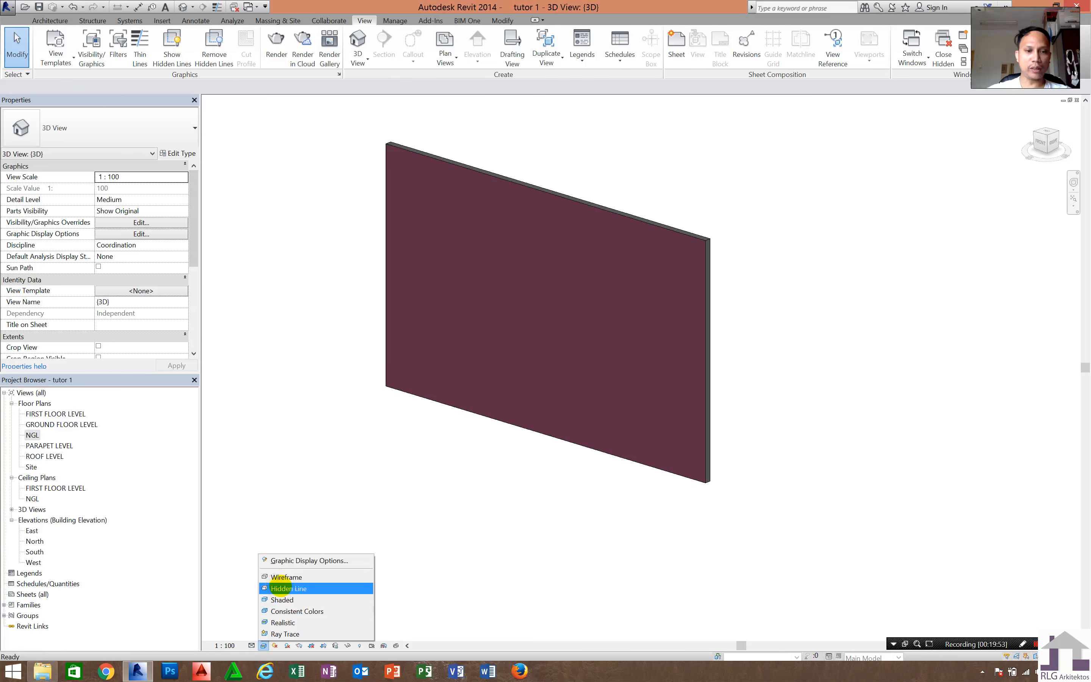
left_click(280, 587)
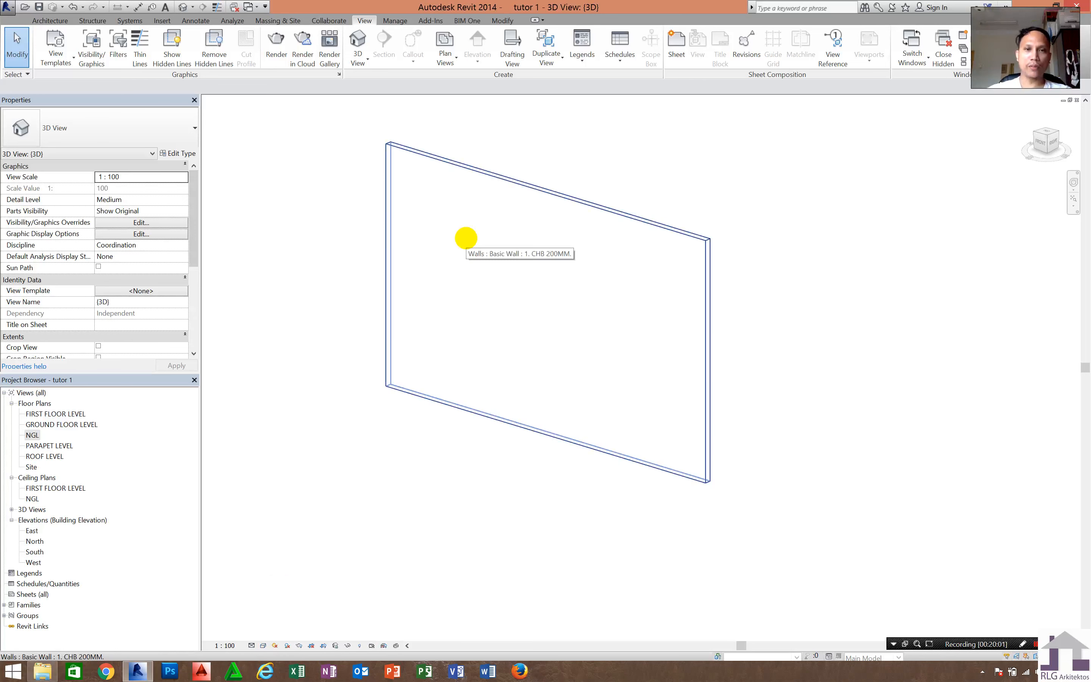
Open the material of the Finish 1 [4] layer in the wall's 1. CHB 200MM. type structure.
left_click(465, 237)
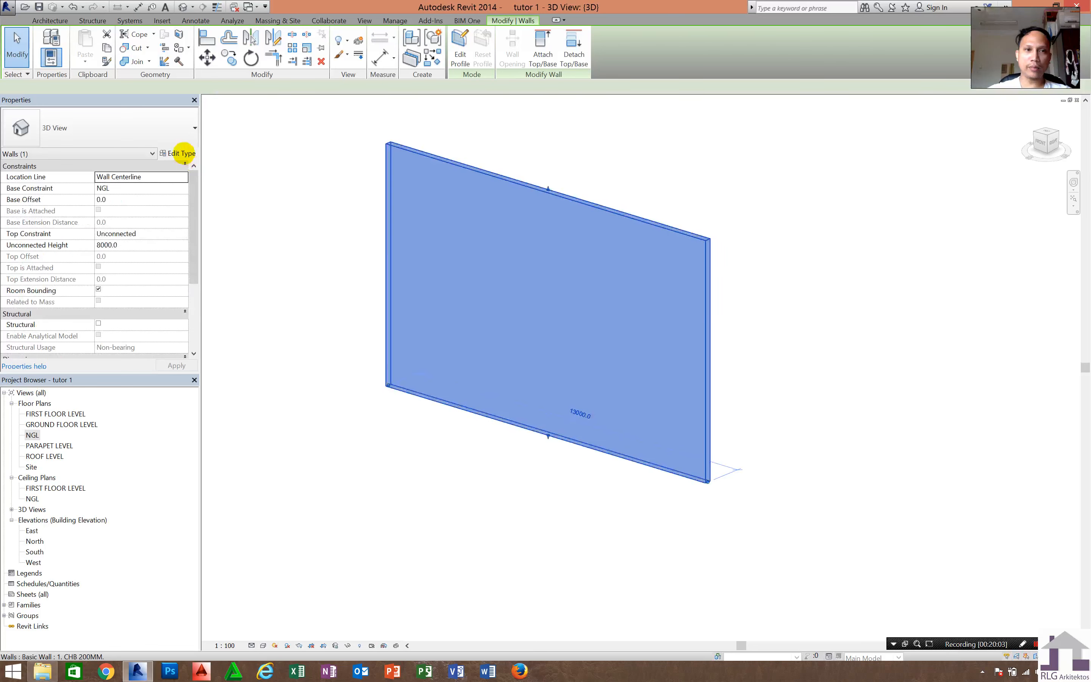
left_click(182, 153)
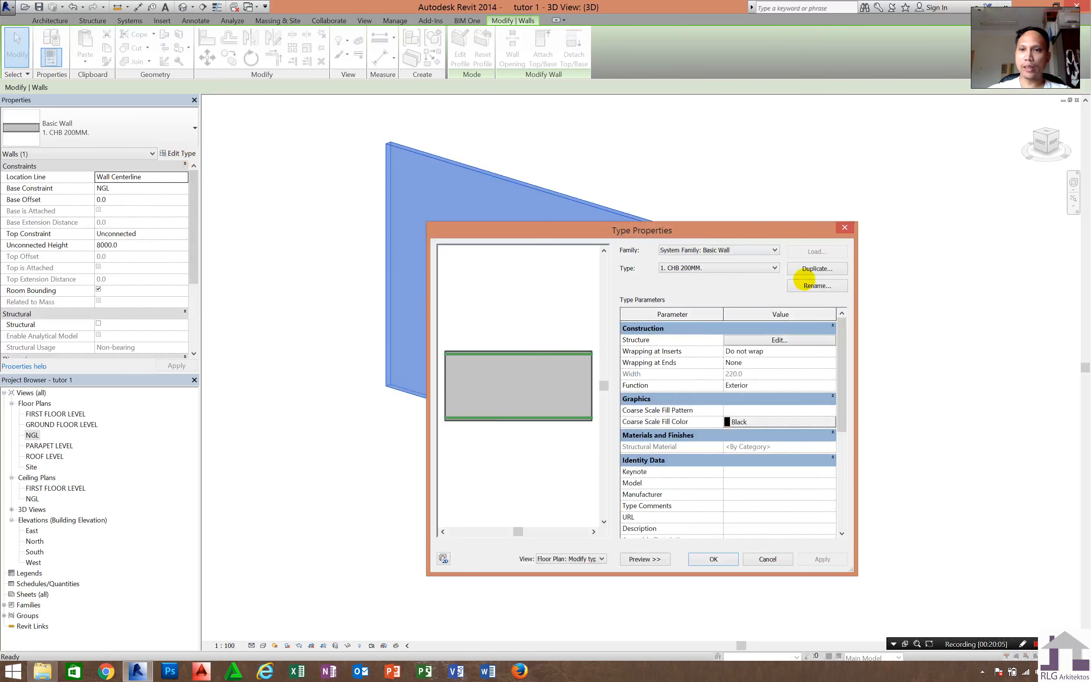
left_click(811, 340)
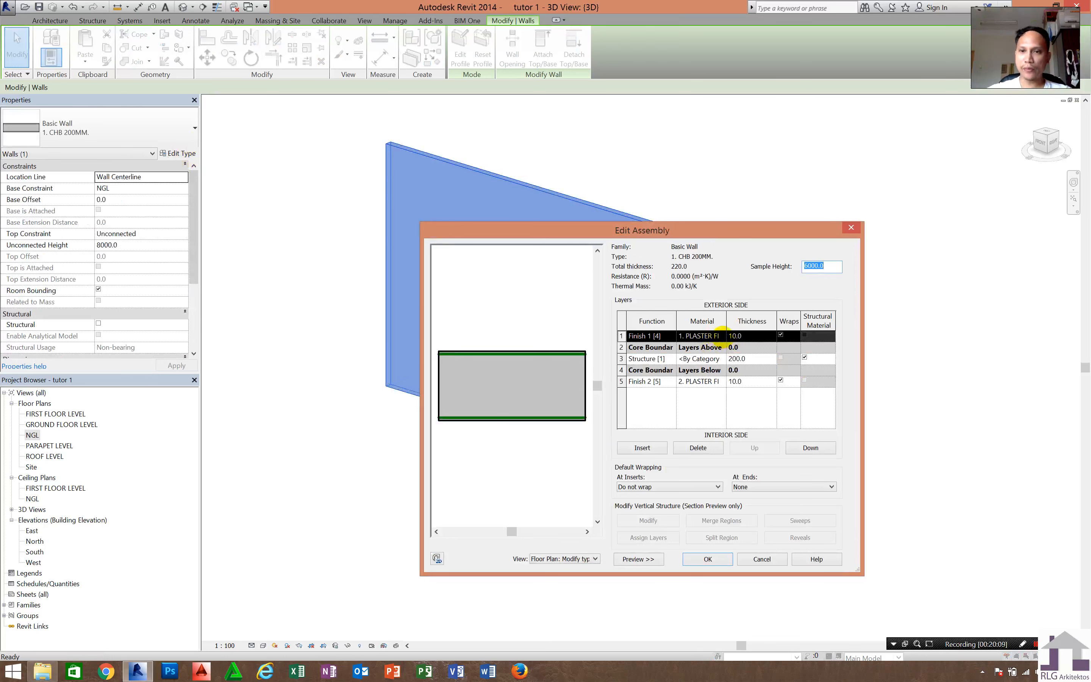
left_click(721, 336)
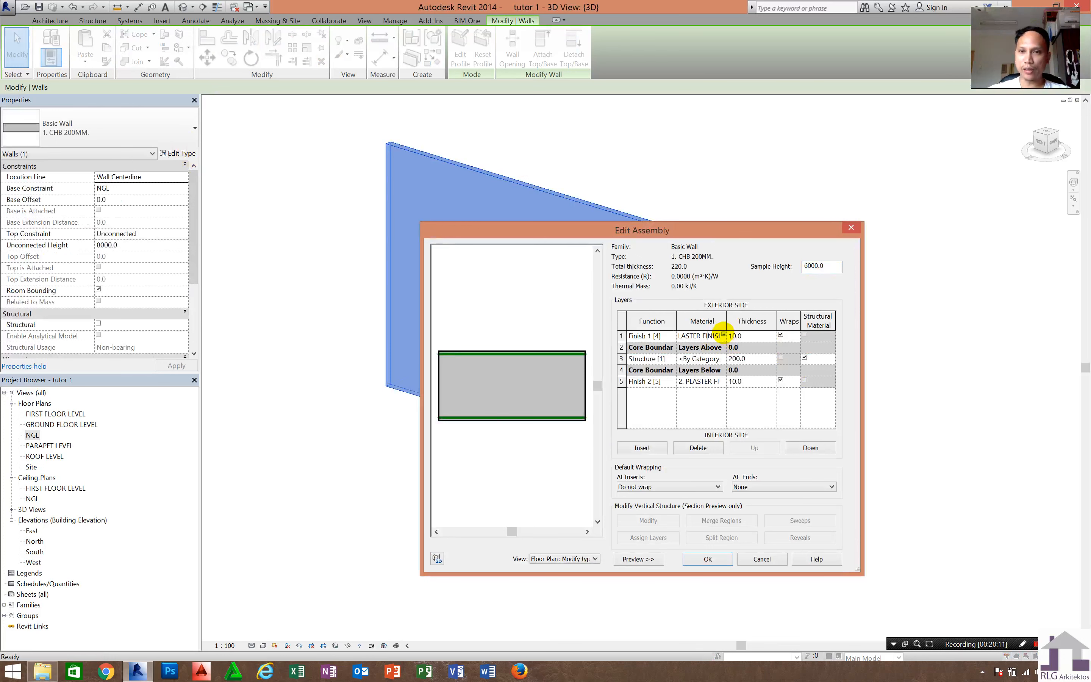
left_click(723, 334)
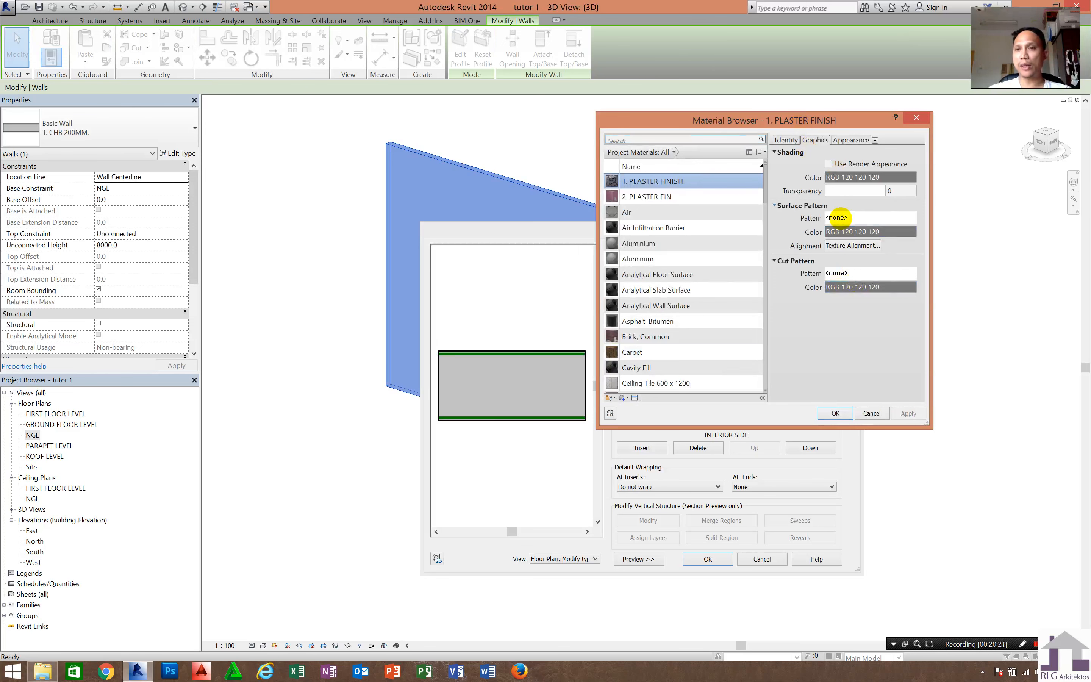
Set the surface pattern of 1. PLASTER FINISH to the drafting pattern Horizontal 1.5mm and accept the wall type changes.
left_click(837, 217)
left_click_drag(816, 219, 773, 253)
left_click(769, 262)
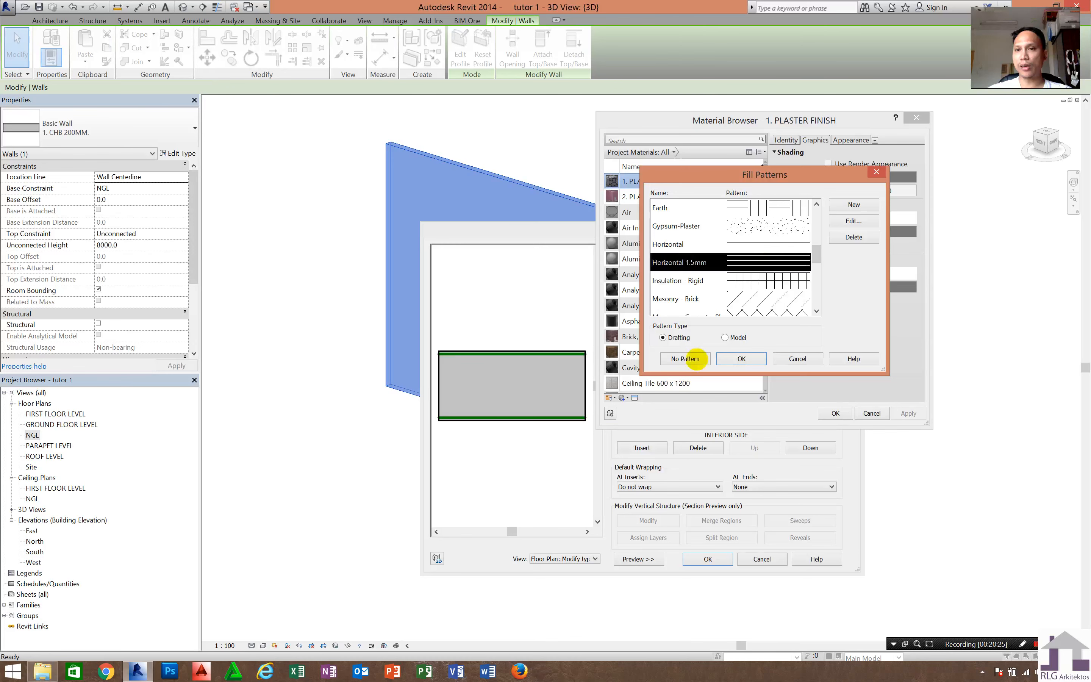
left_click(741, 358)
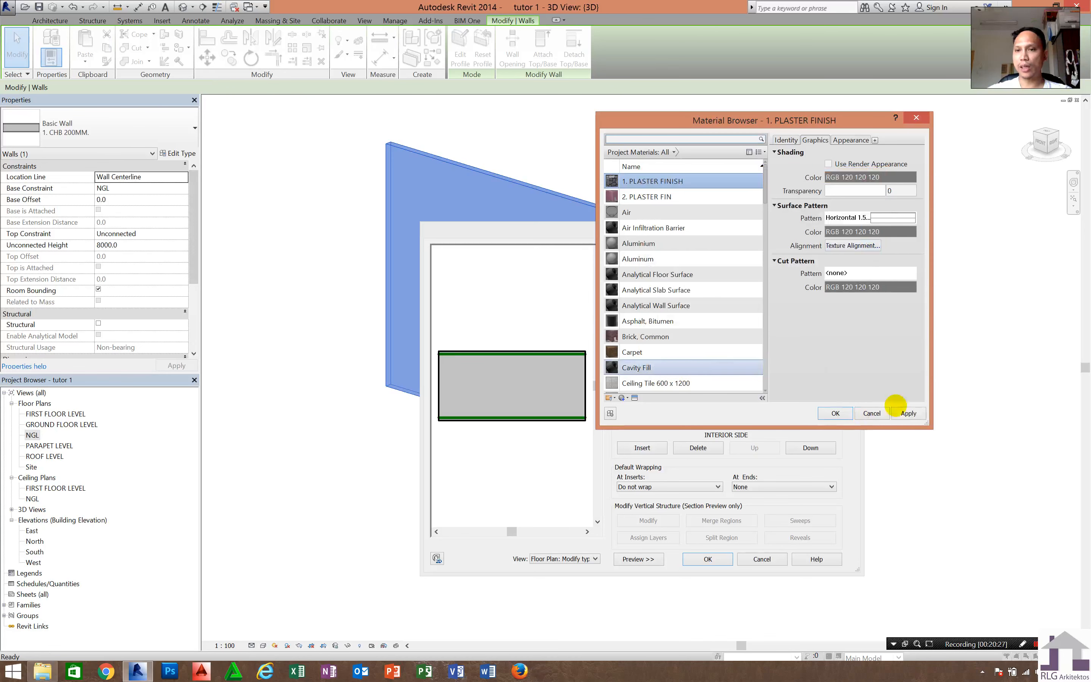
left_click(900, 413)
left_click(835, 413)
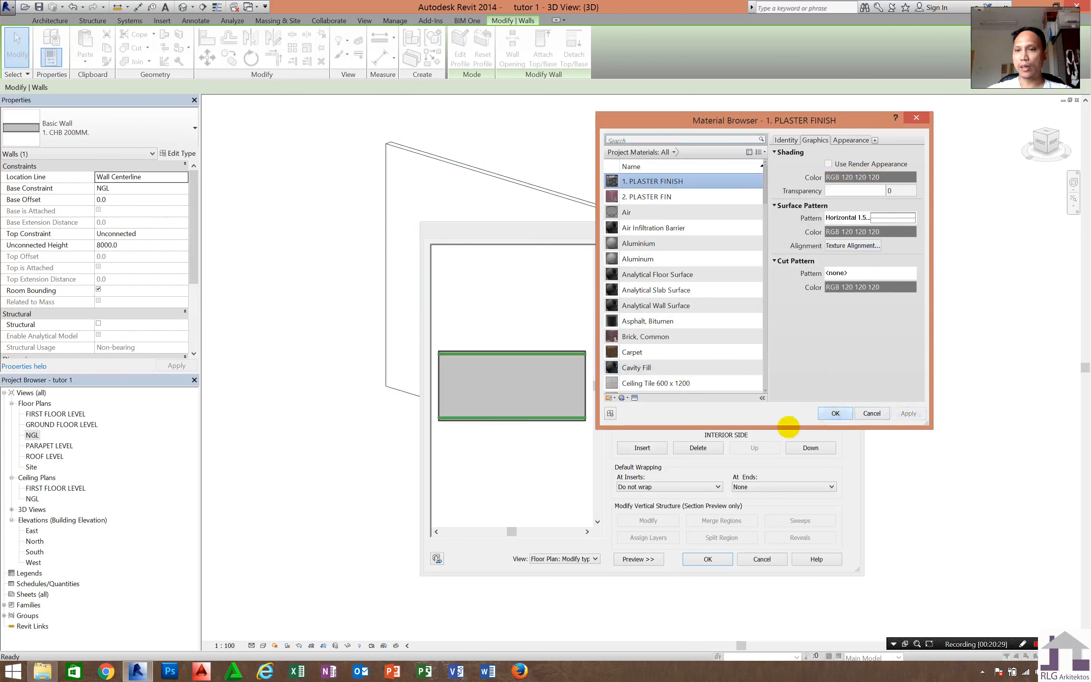
left_click(698, 555)
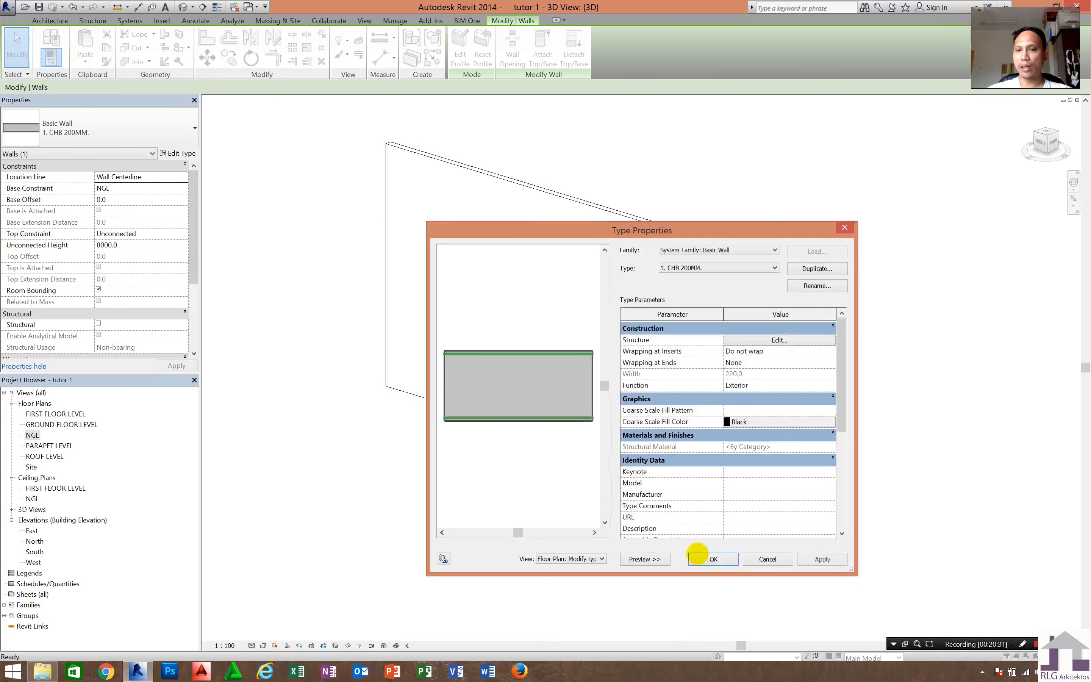
left_click(698, 560)
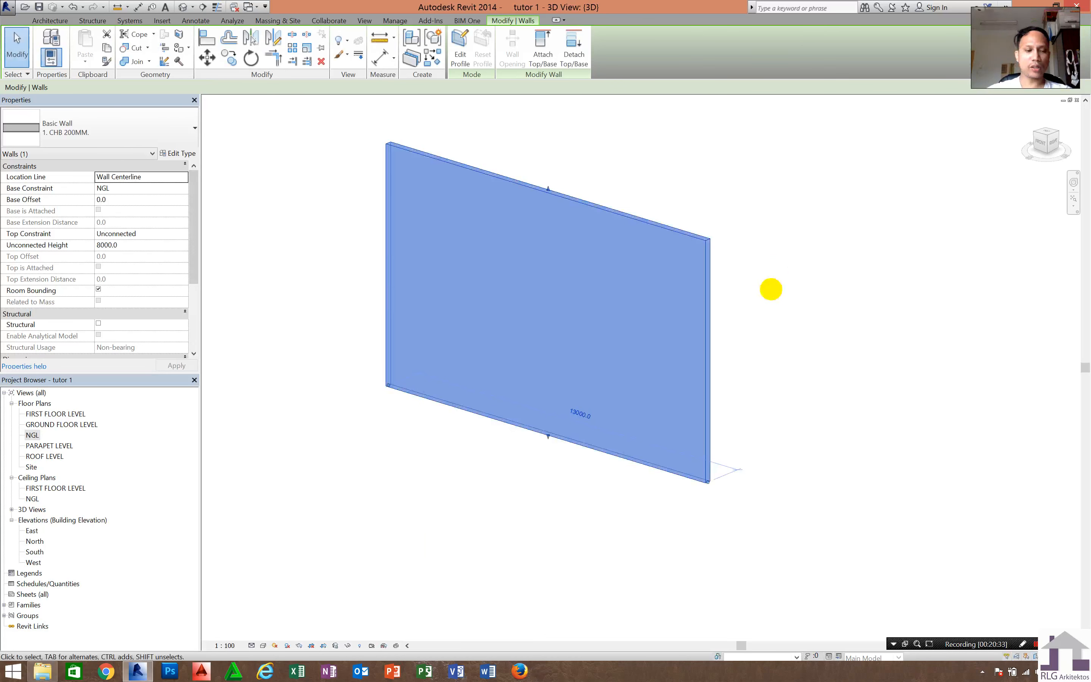
Deselect the wall and inspect the surface pattern on its exterior face in 3D.
middle_click_drag(794, 257, 532, 290, "shift")
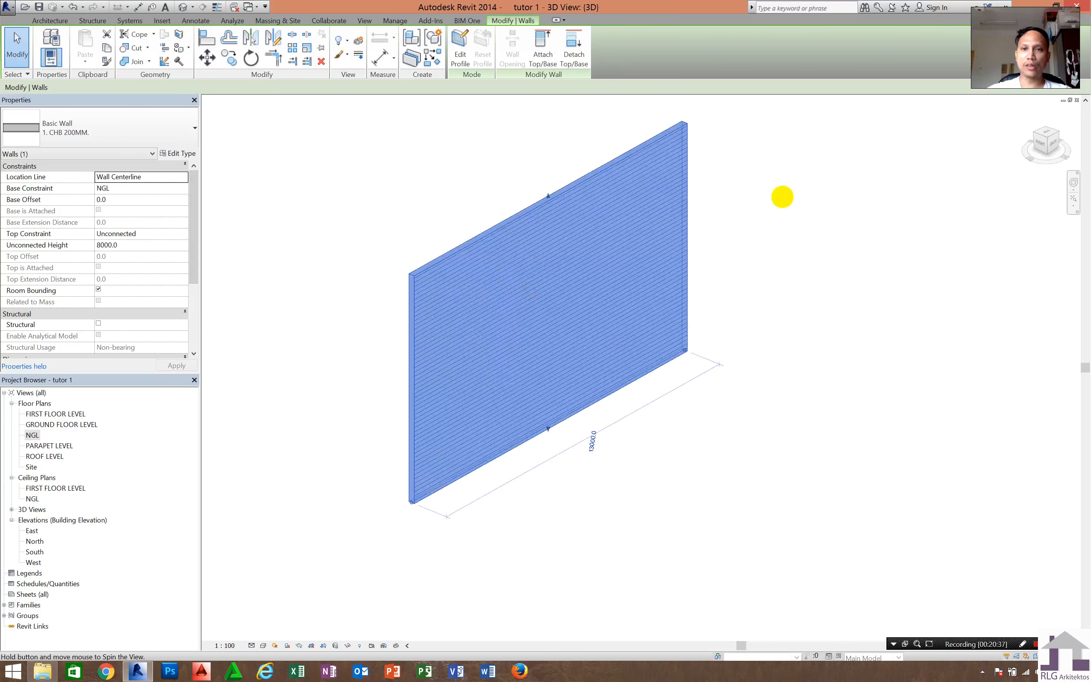
left_click(457, 195)
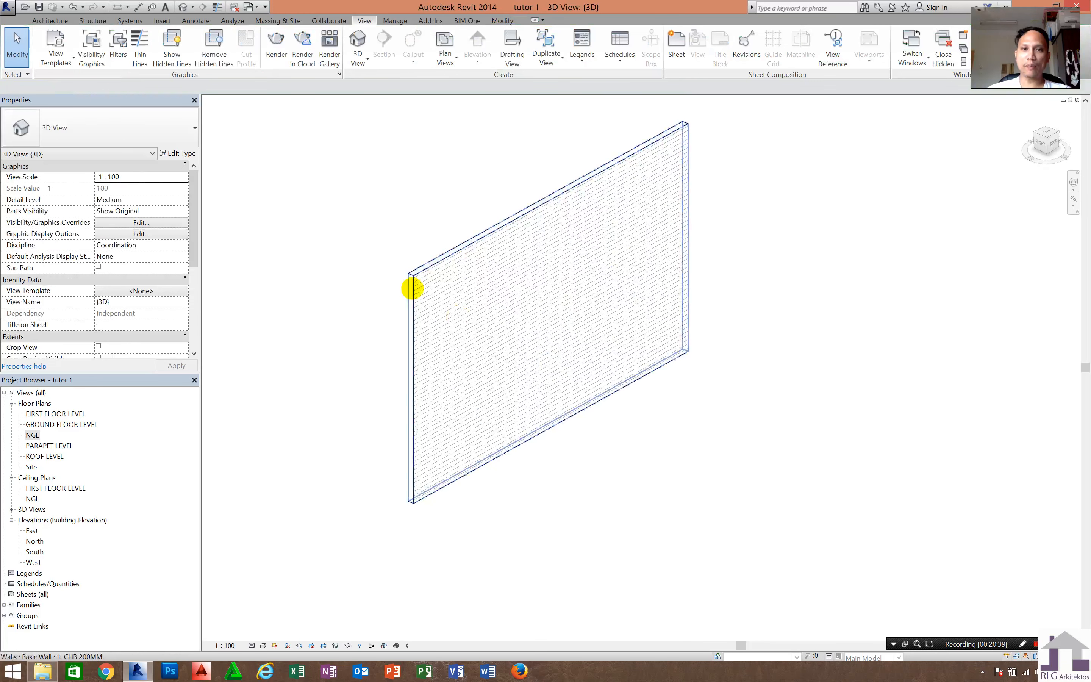
scroll(383, 261, "up", 5)
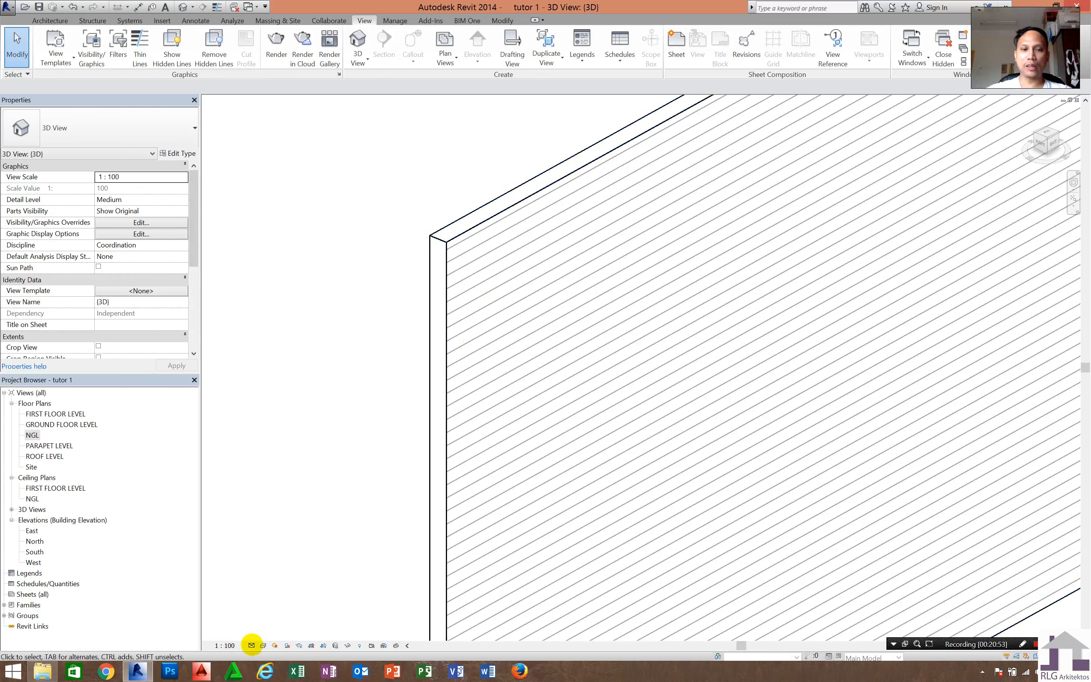
Preview the wall in the Realistic visual style and return the 3D view to Hidden Line.
left_click(263, 646)
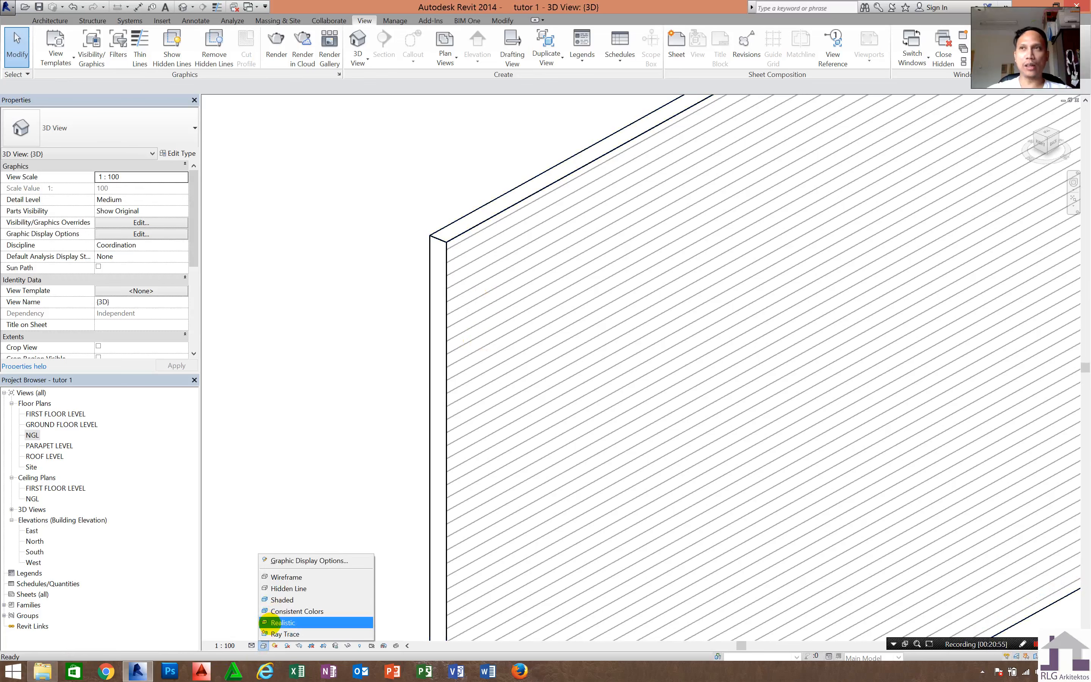
left_click(272, 622)
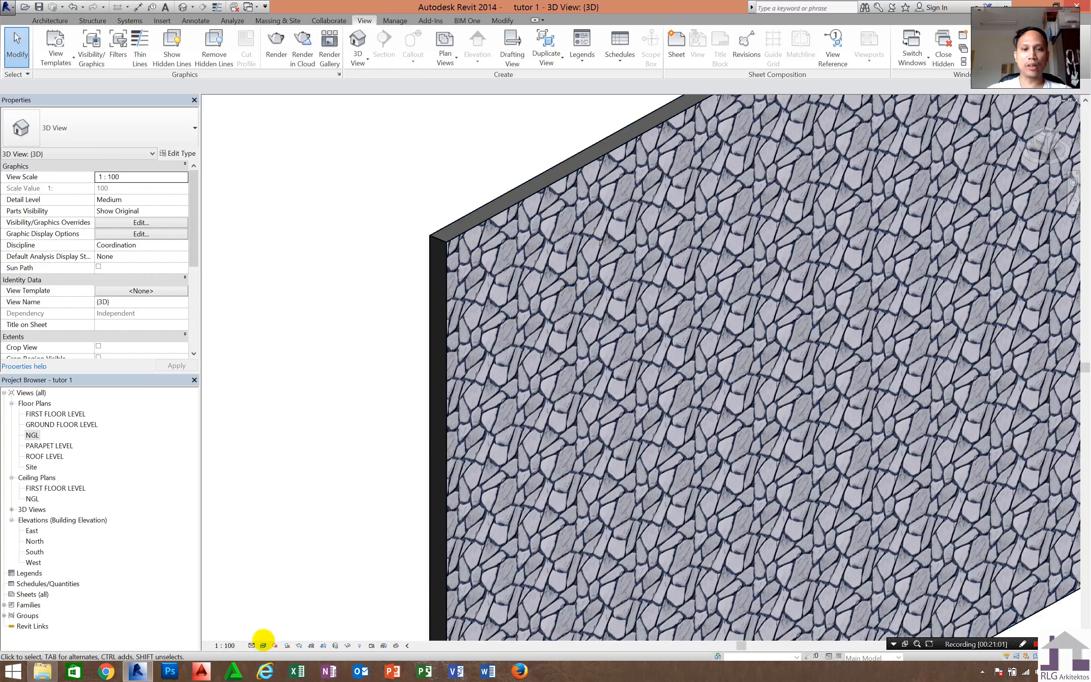
left_click(263, 645)
left_click(279, 587)
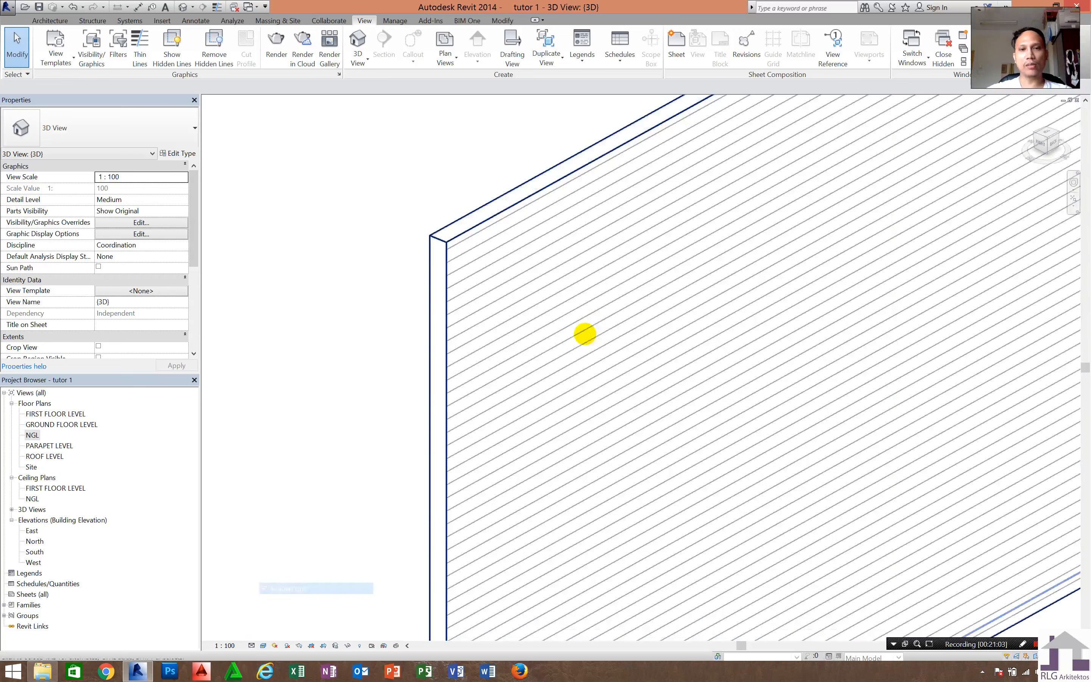
scroll(595, 288, "down", 1)
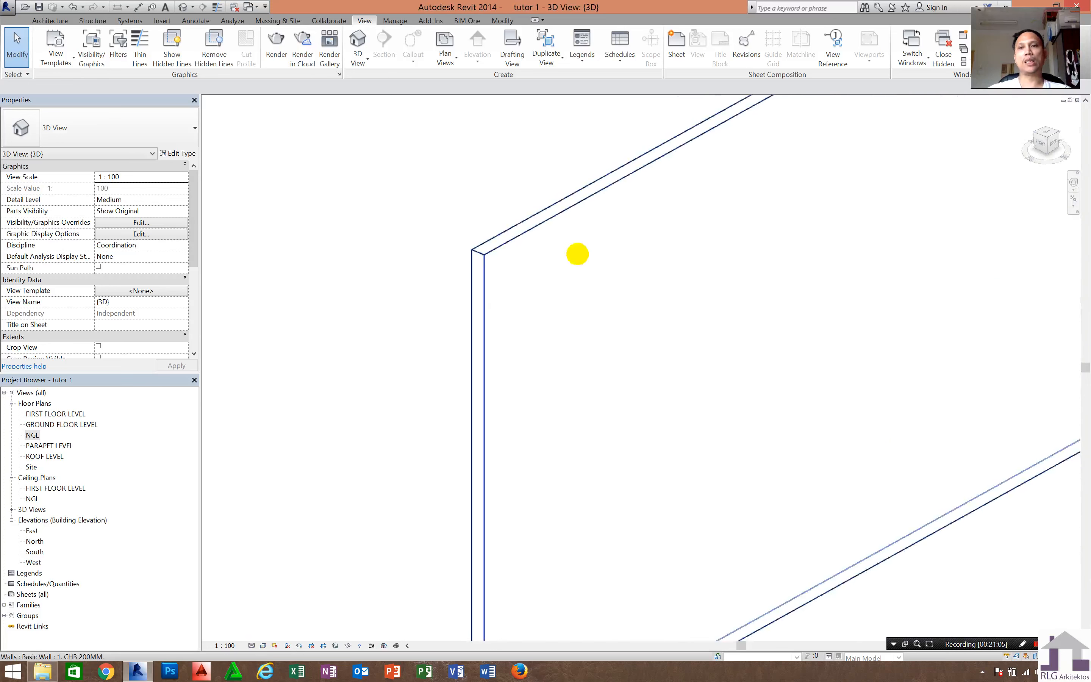
scroll(577, 254, "down", 2)
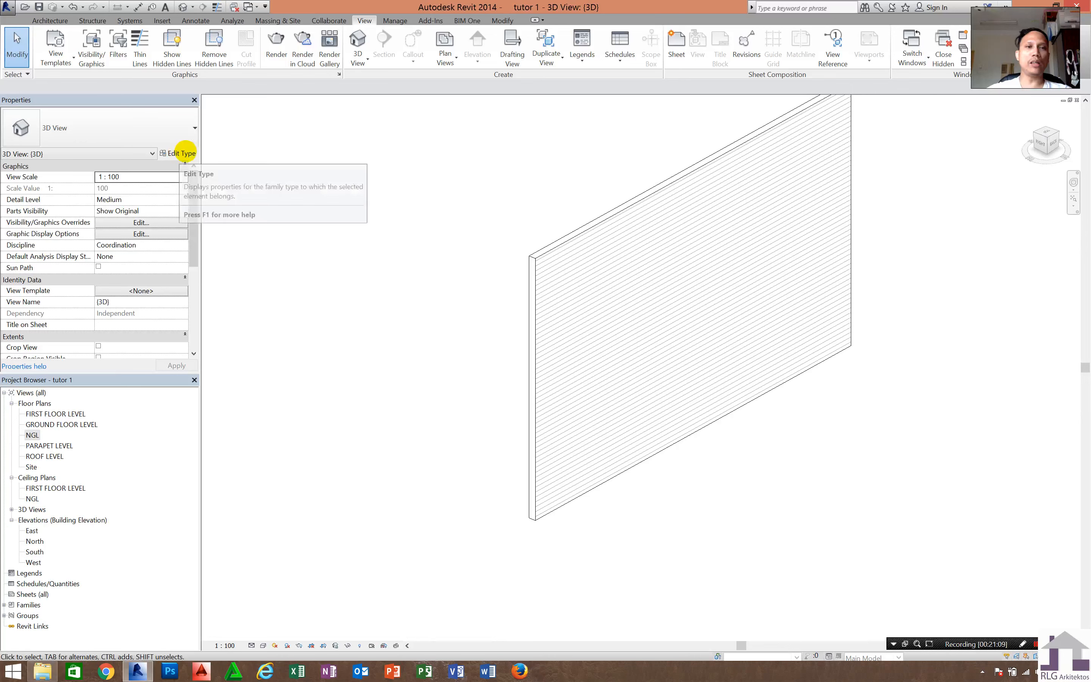
Draw a vertical building section line across the wall near its middle in the NGL floor plan.
left_click(32, 435)
left_click(33, 435)
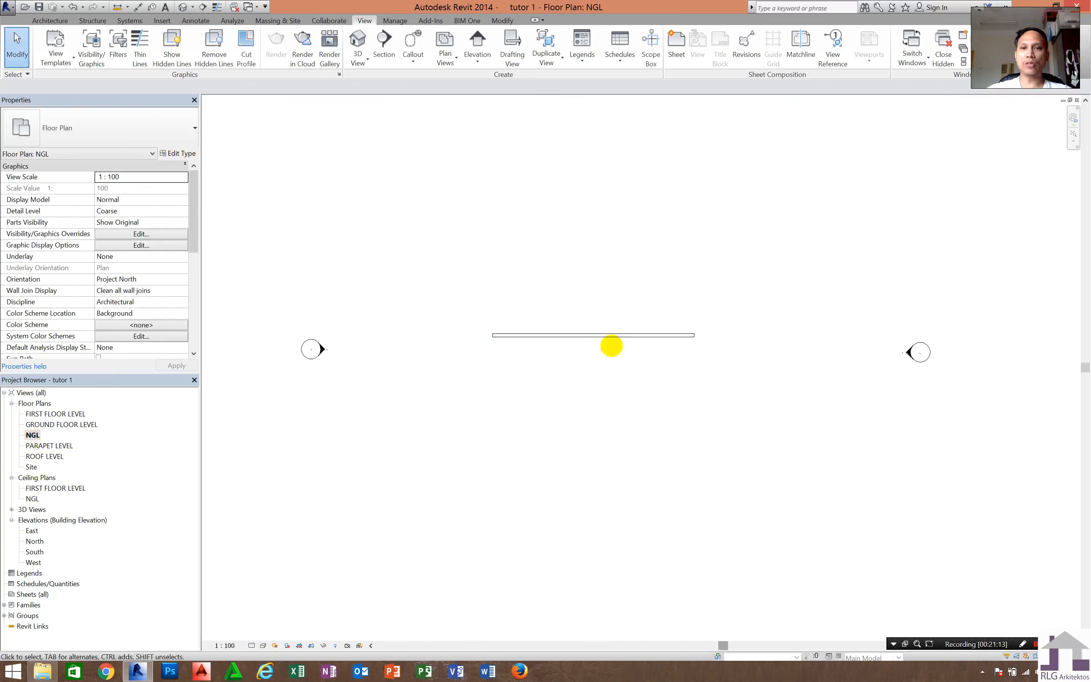
scroll(597, 318, "up", 5)
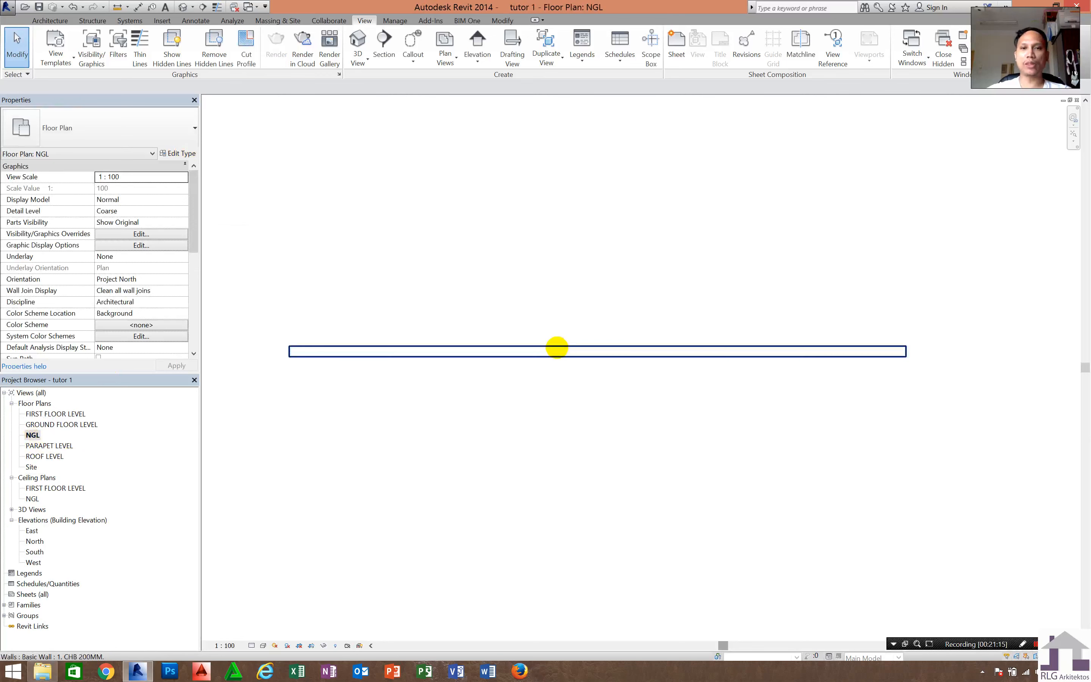
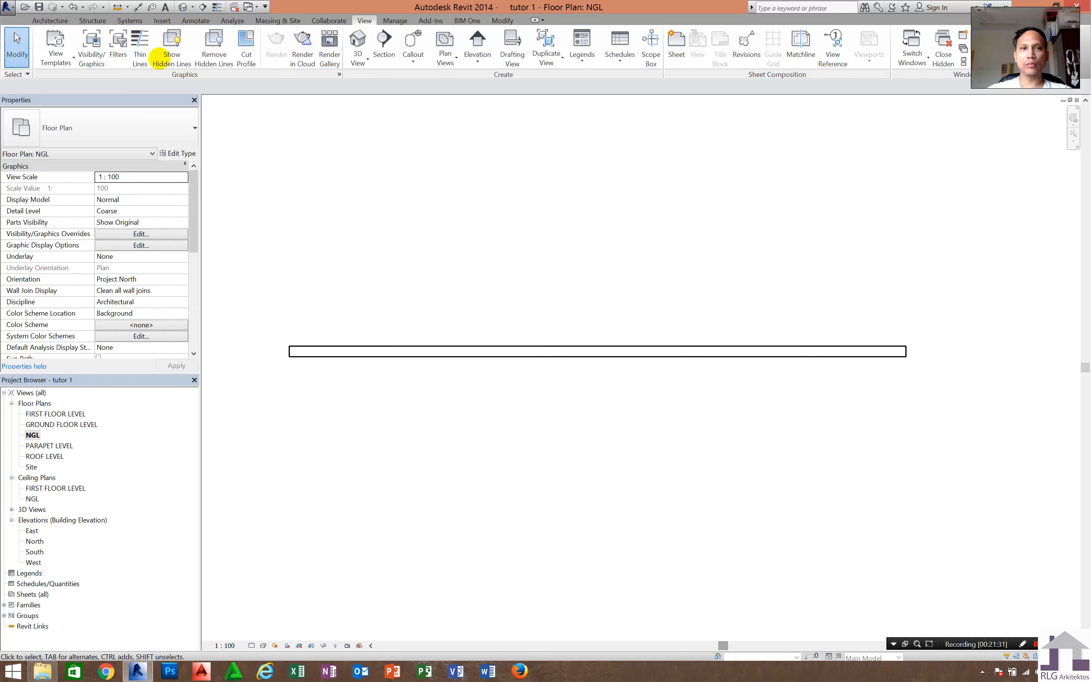
left_click(202, 7)
left_click(571, 235)
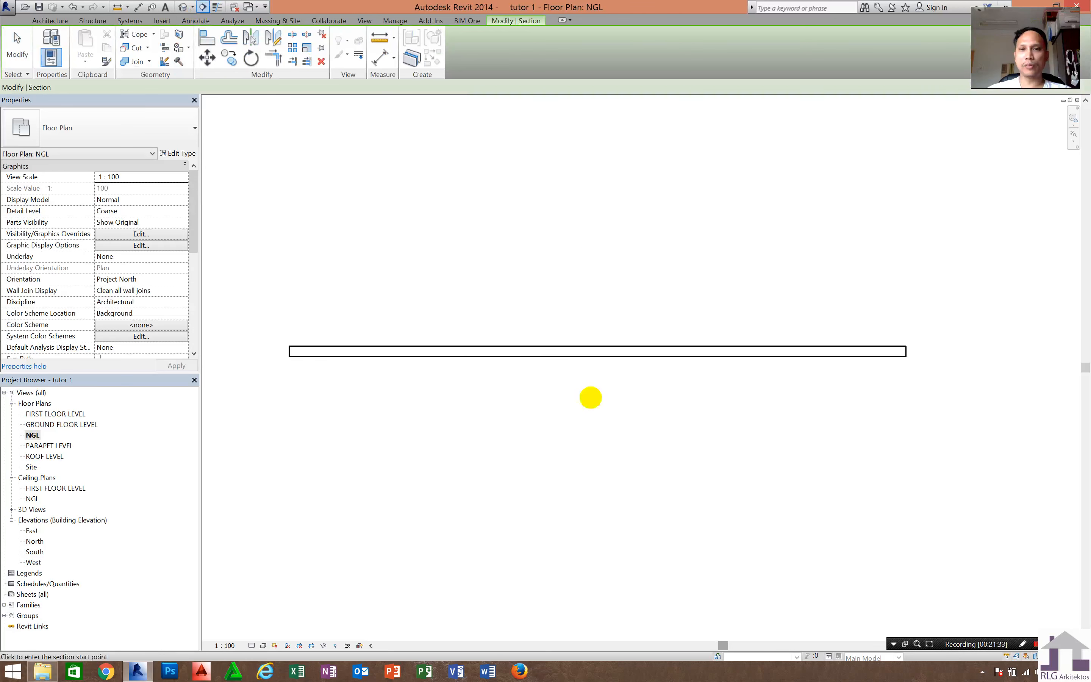
left_click(567, 464)
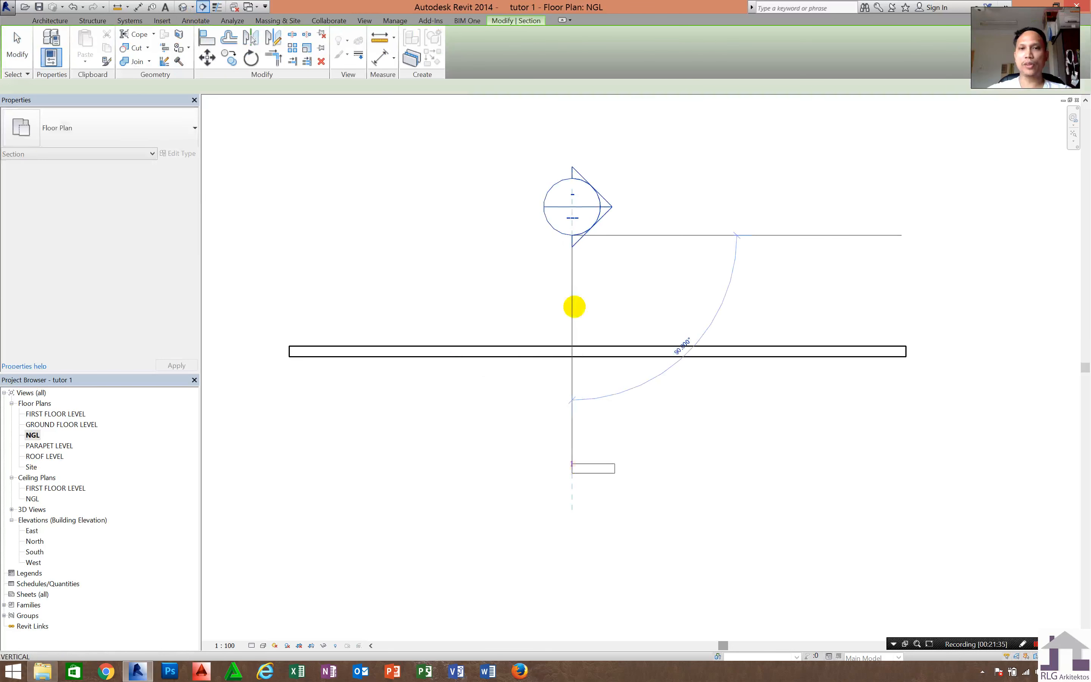
key("Escape")
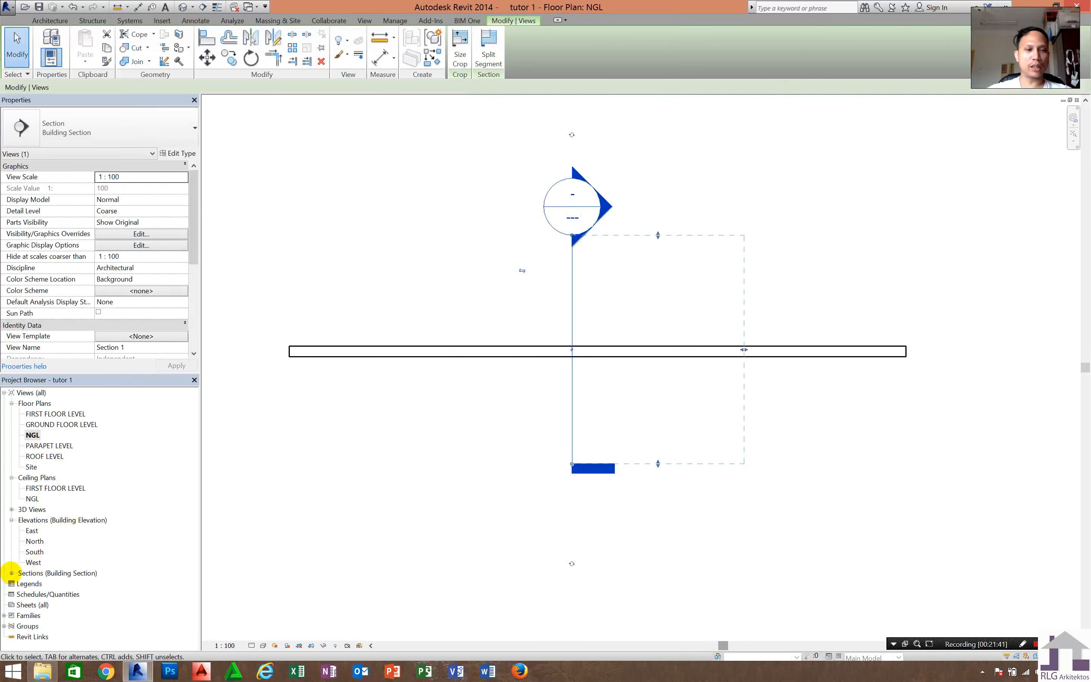
Open the Section 1 view and examine the upper end of the cut wall.
left_click(12, 572)
double_click(37, 583)
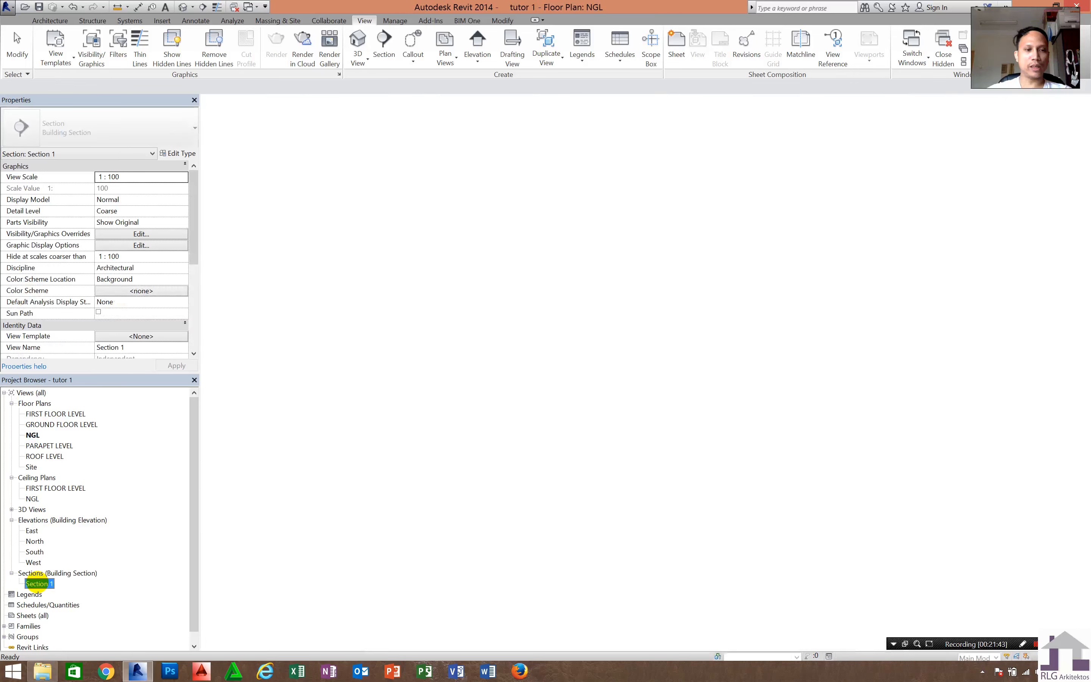
scroll(619, 139, "up", 3)
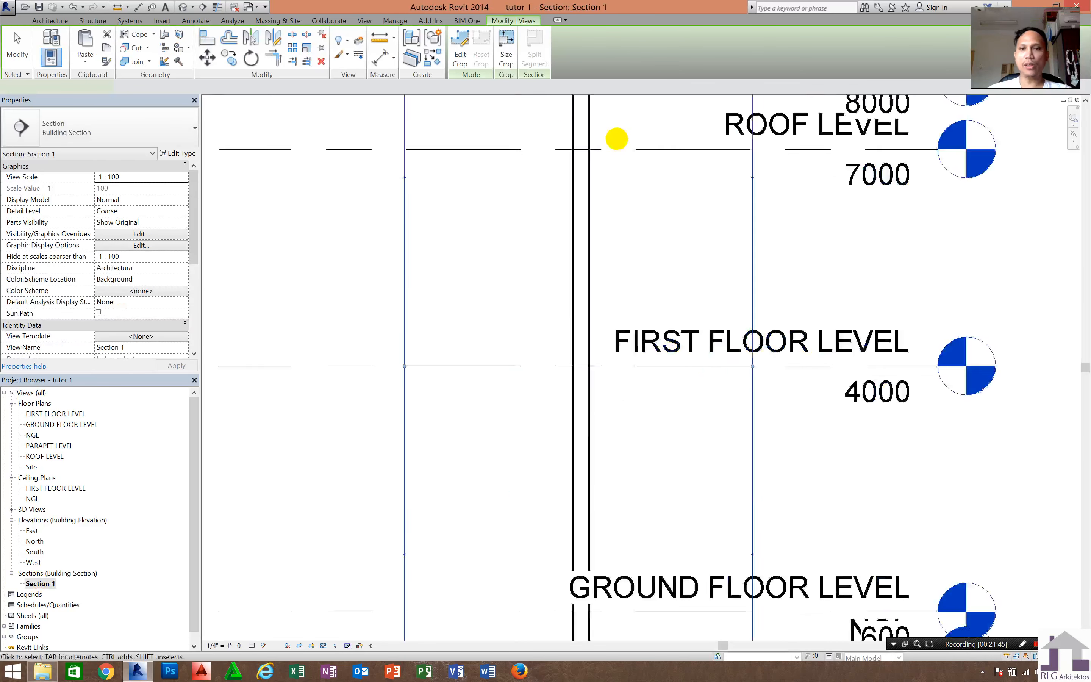
scroll(621, 190, "up", 2)
scroll(546, 156, "up", 2)
scroll(555, 131, "up", 2)
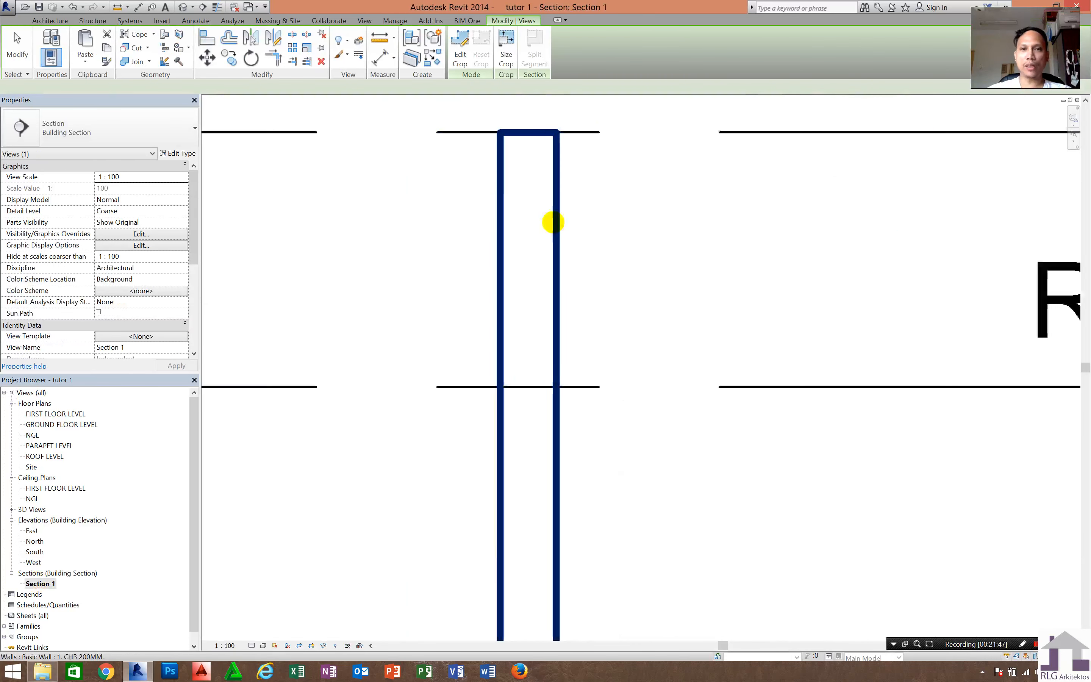
scroll(550, 222, "up", 3)
scroll(479, 246, "down", 2)
middle_click_drag(476, 248, 409, 300)
scroll(408, 303, "up", 1)
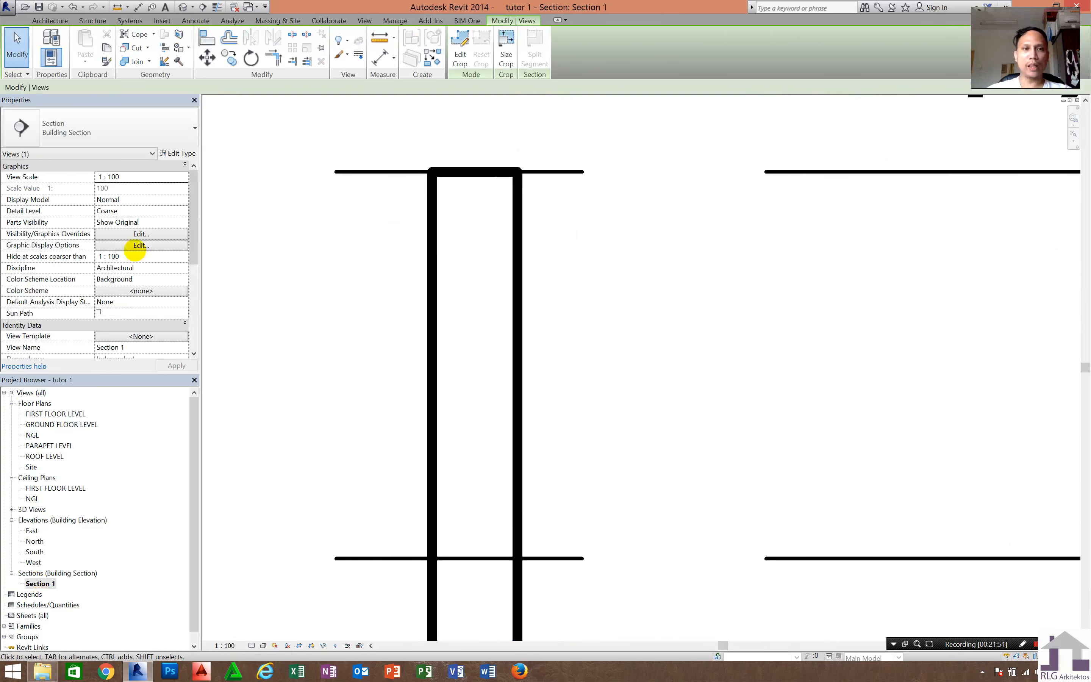
Open the material choices for the Structure layer in the sectioned wall's 1. CHB 200MM. type assembly.
left_click(176, 153)
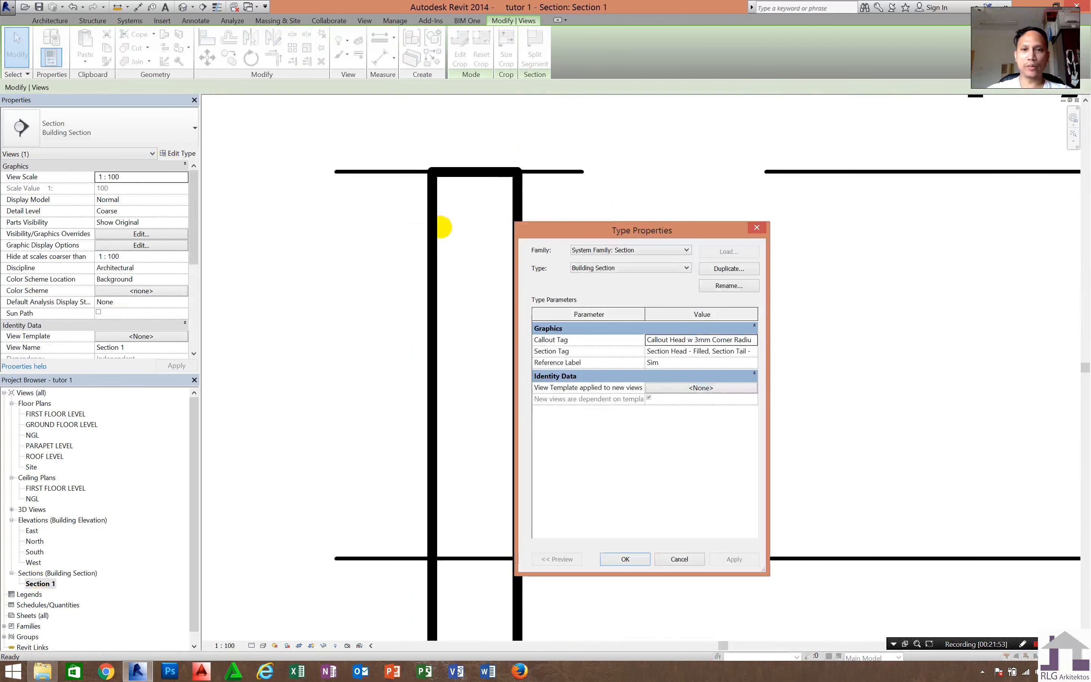
key("Escape")
left_click(430, 232)
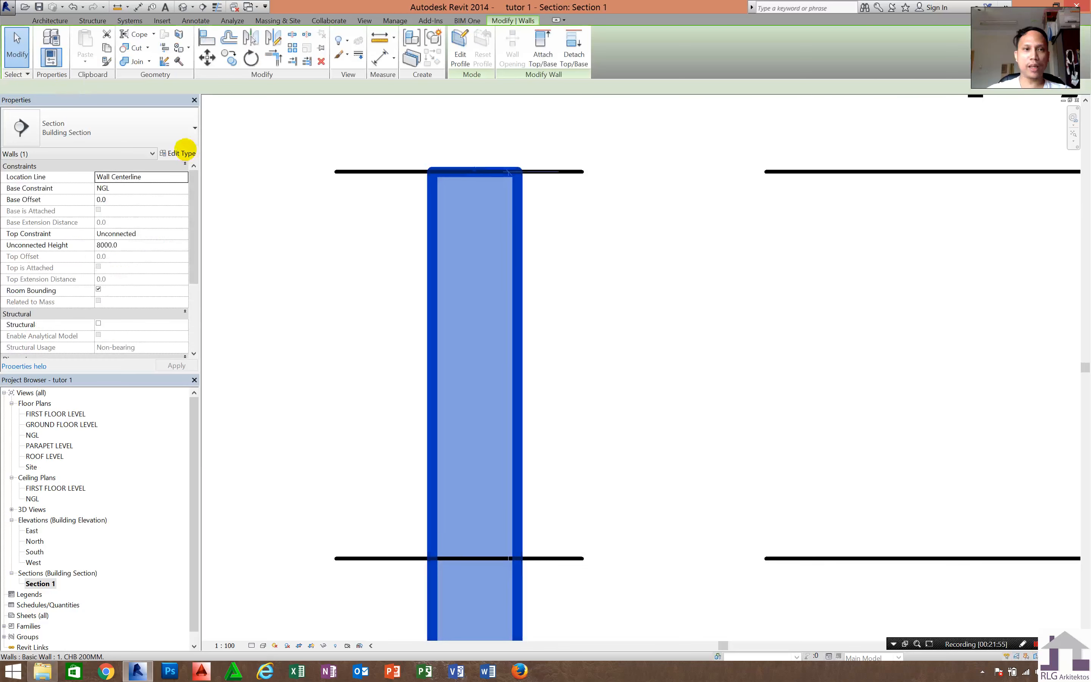
left_click(181, 153)
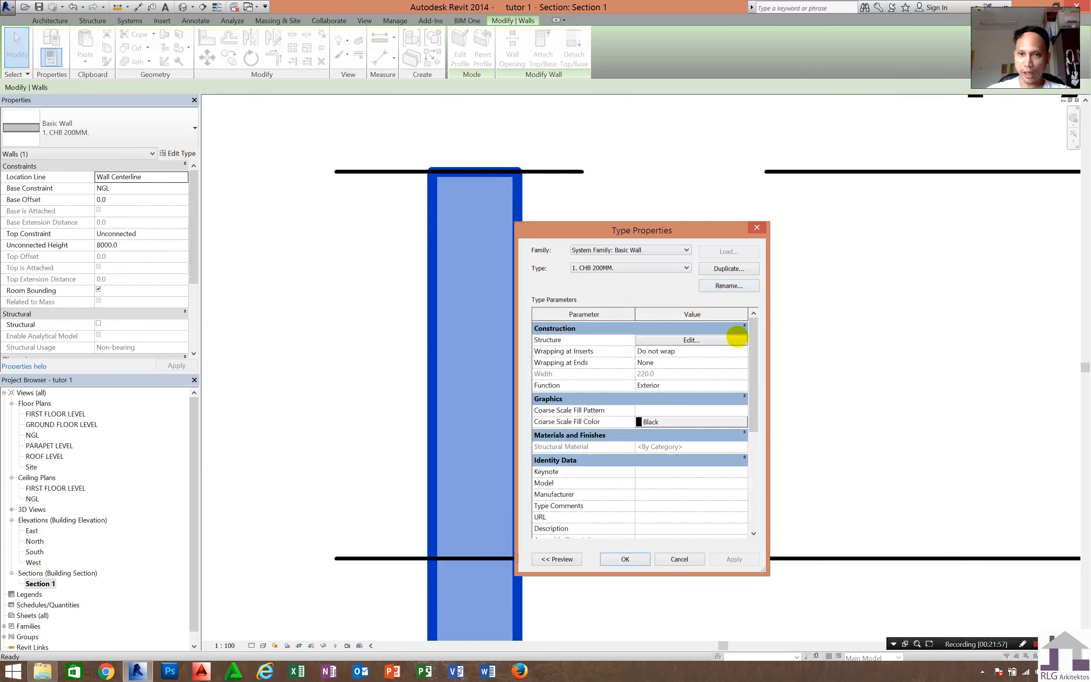
left_click(733, 339)
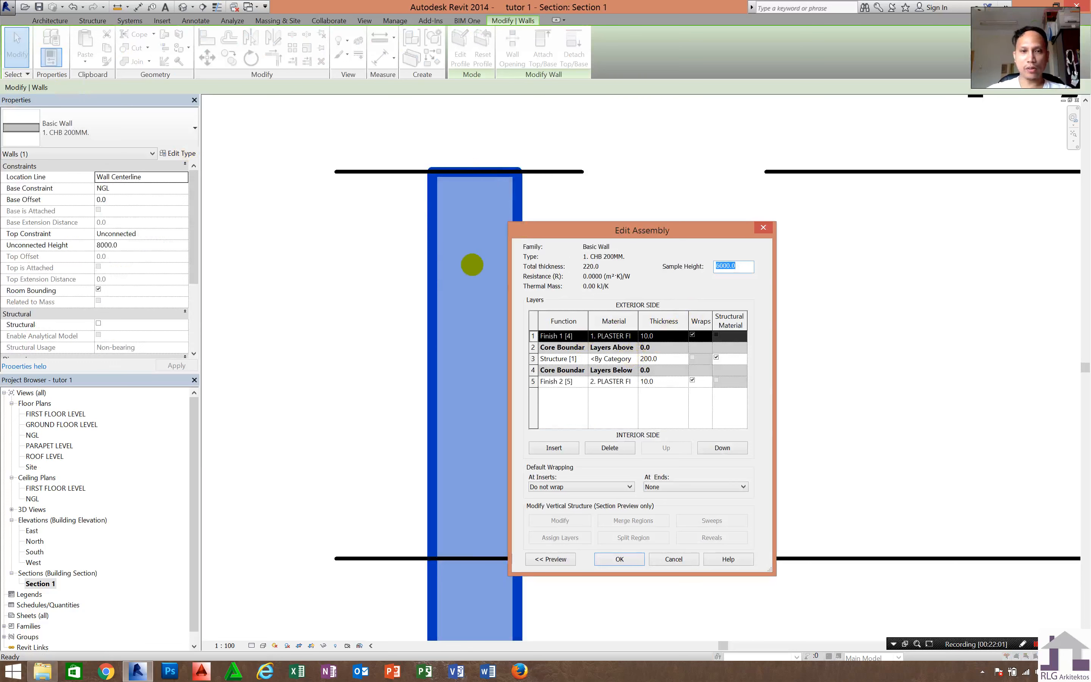
left_click(472, 265)
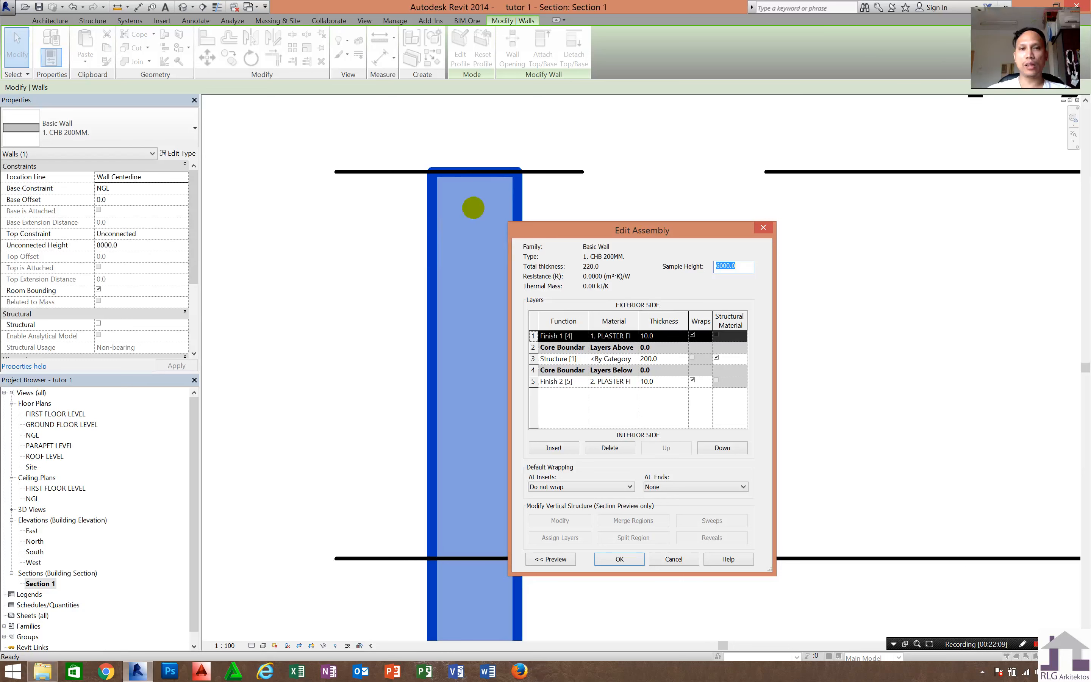
left_click(473, 207)
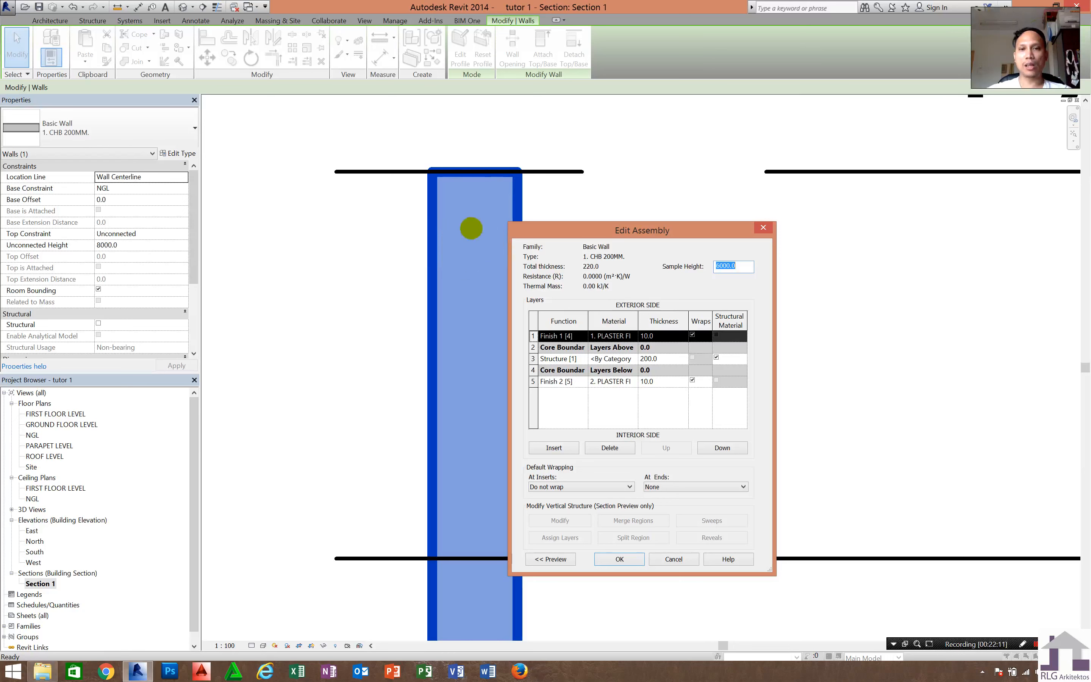
left_click(632, 358)
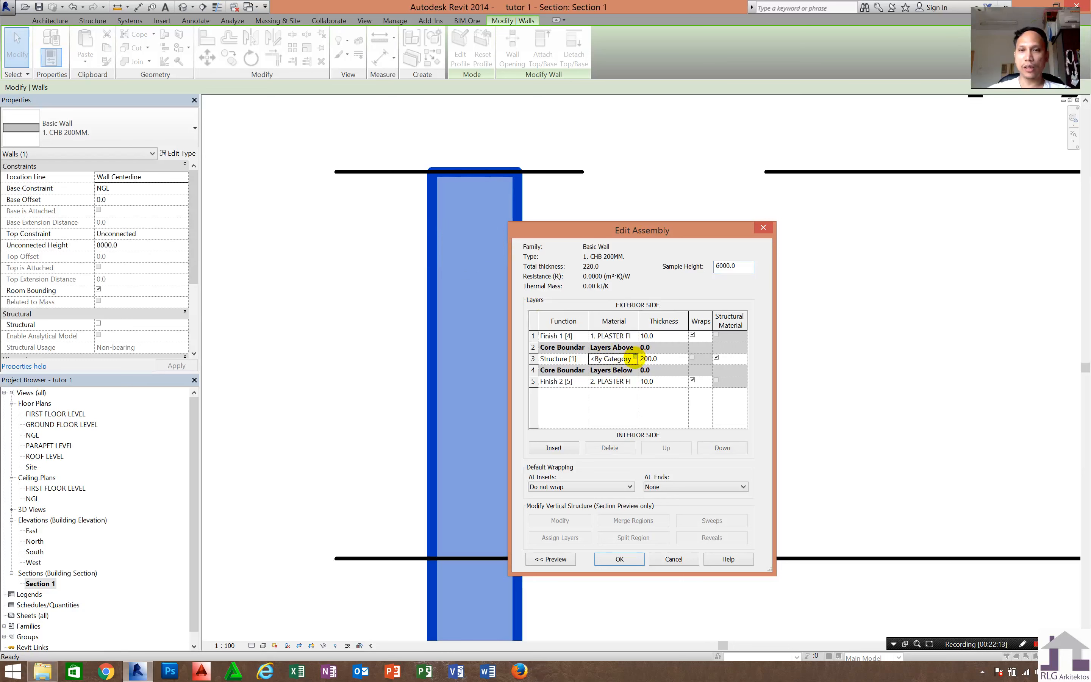
left_click(633, 357)
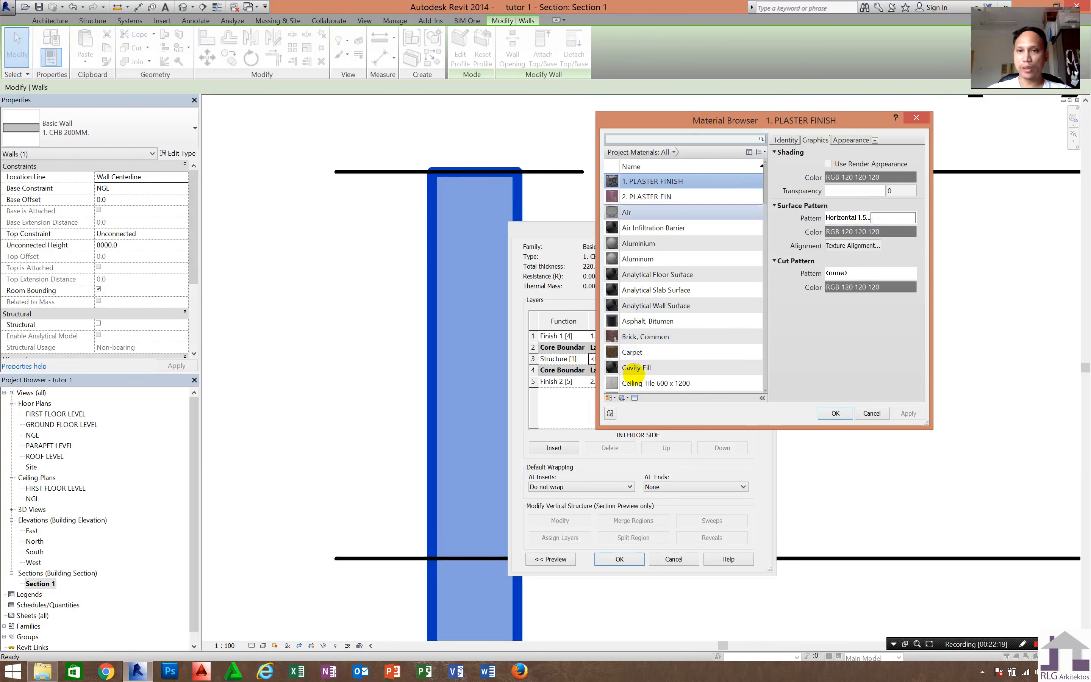
Create a new material for the Structure layer and name it 3. SECTION.
scroll(631, 377, "down", 1)
left_click(627, 398)
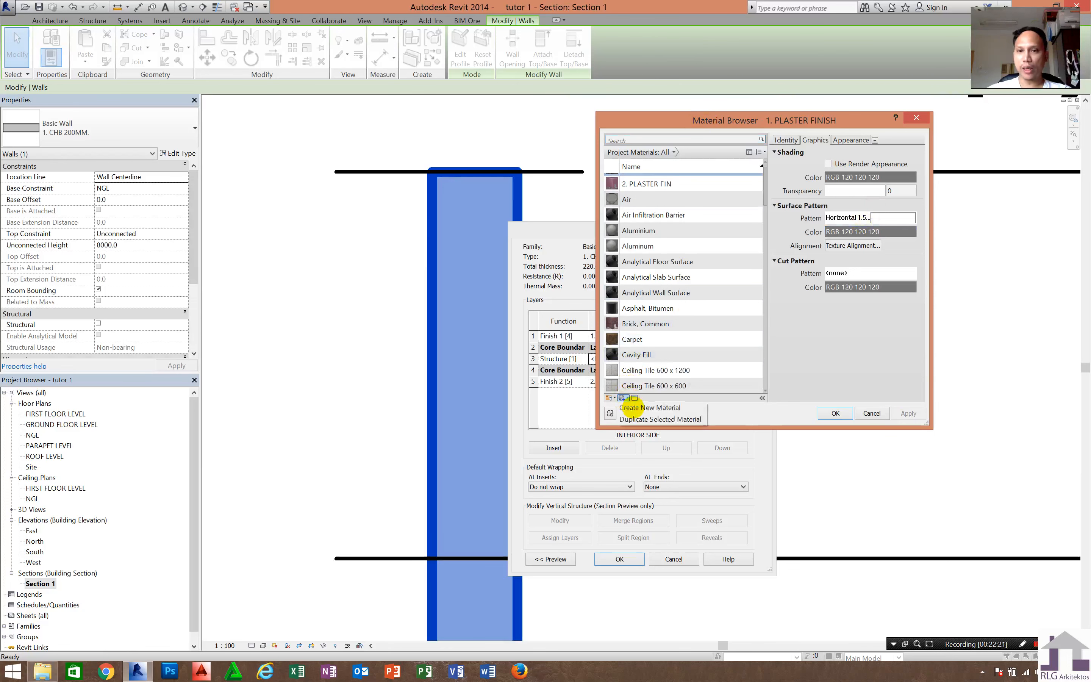
left_click(637, 406)
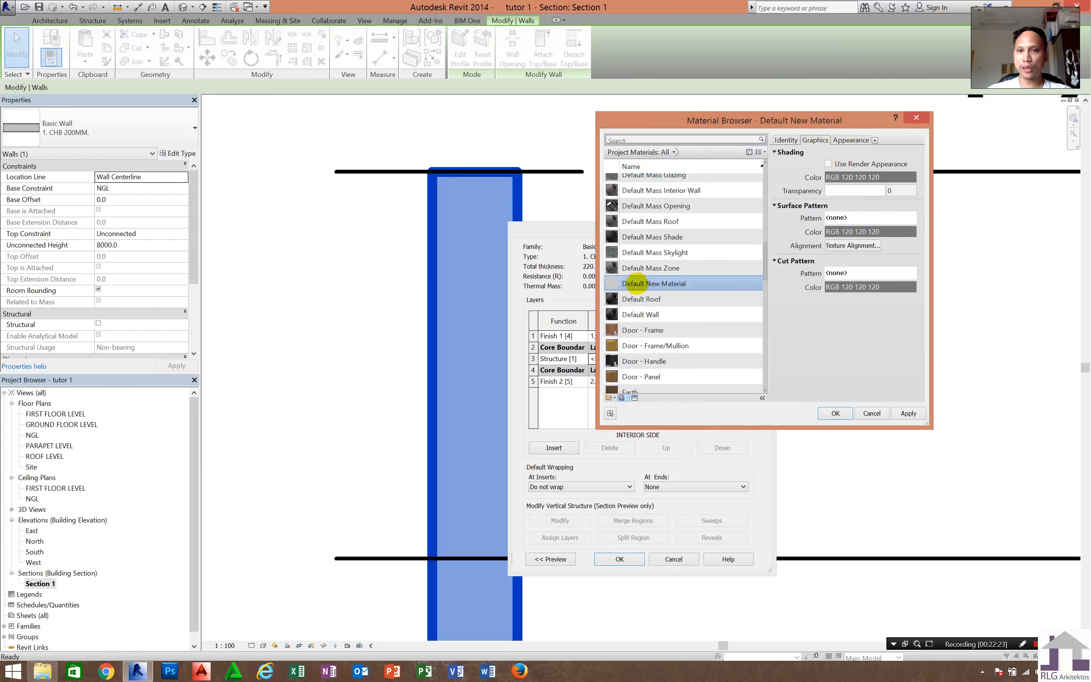
right_click(657, 315)
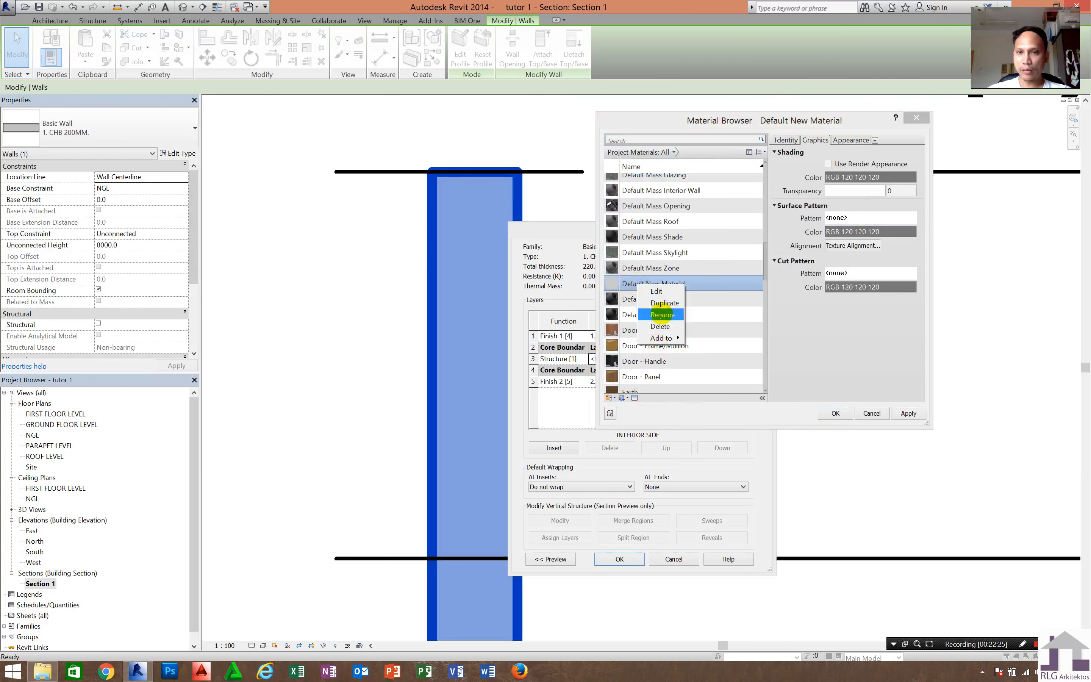
left_click(661, 315)
type("3.")
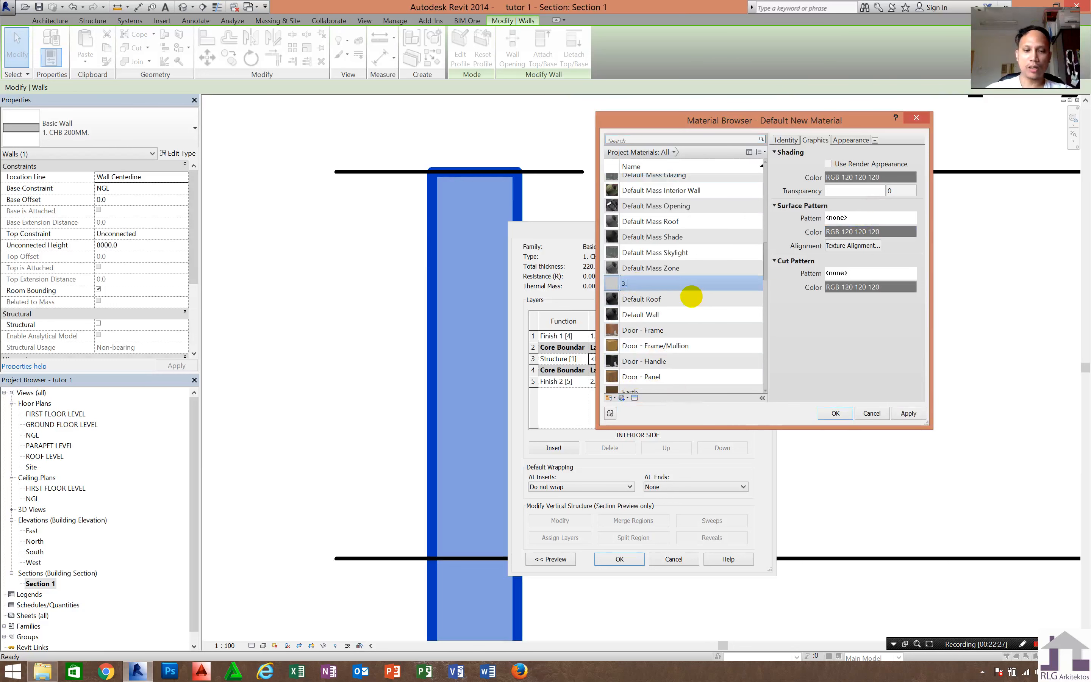
type(" SECTIO")
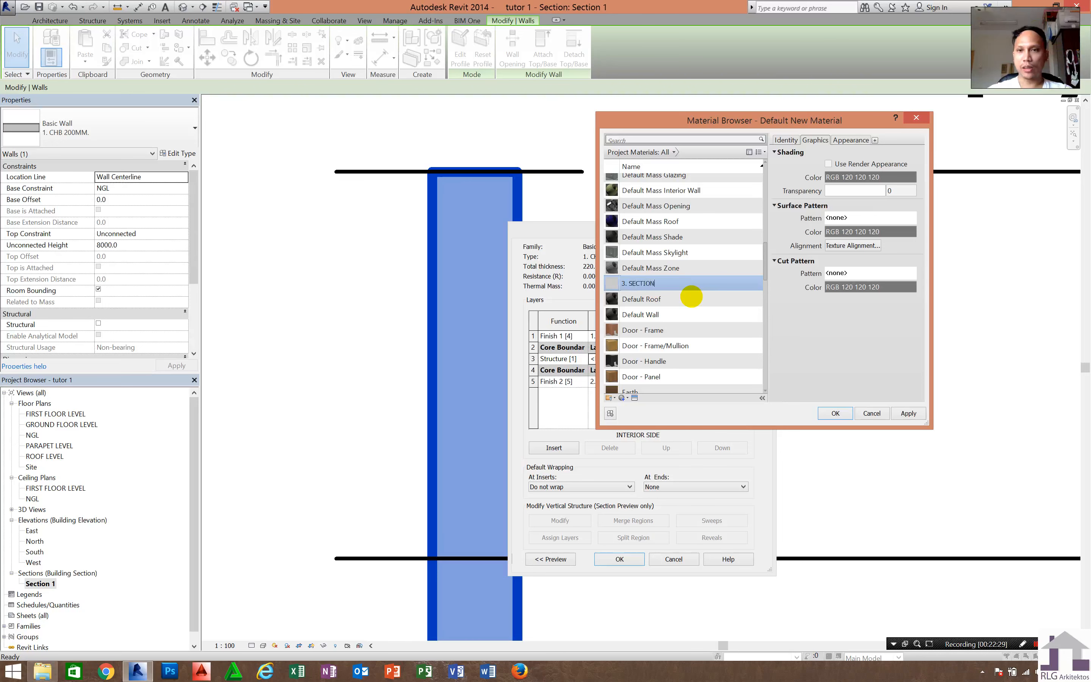
type("N")
key("Return")
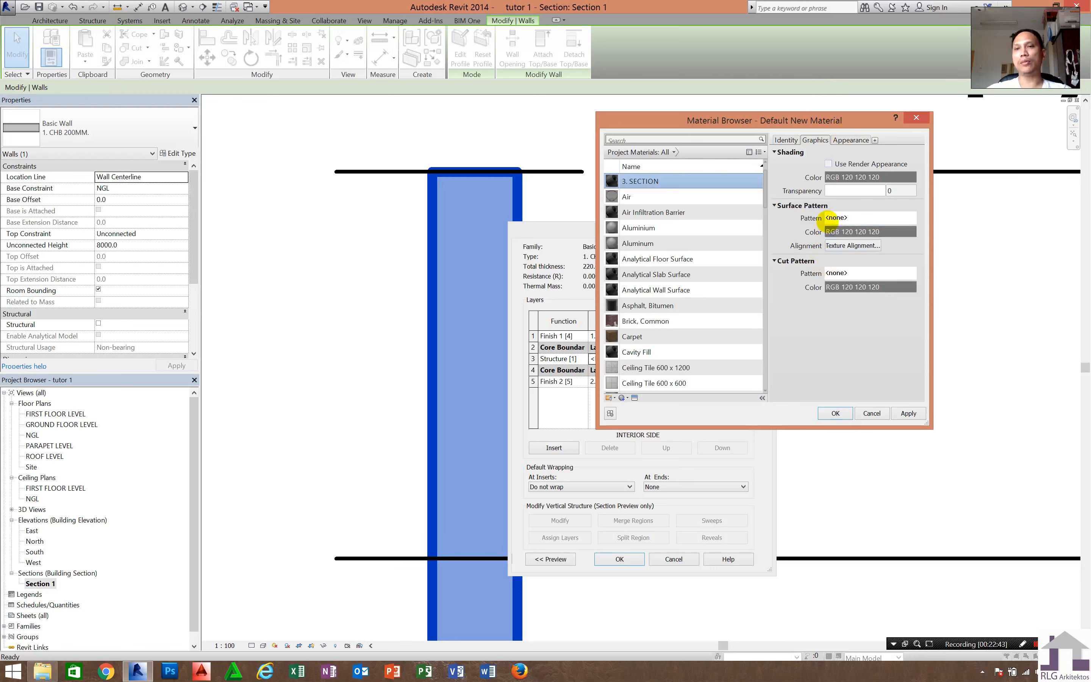
Give the 3. SECTION material the Concrete cut pattern and assign it to the wall's Structure layer.
left_click(838, 231)
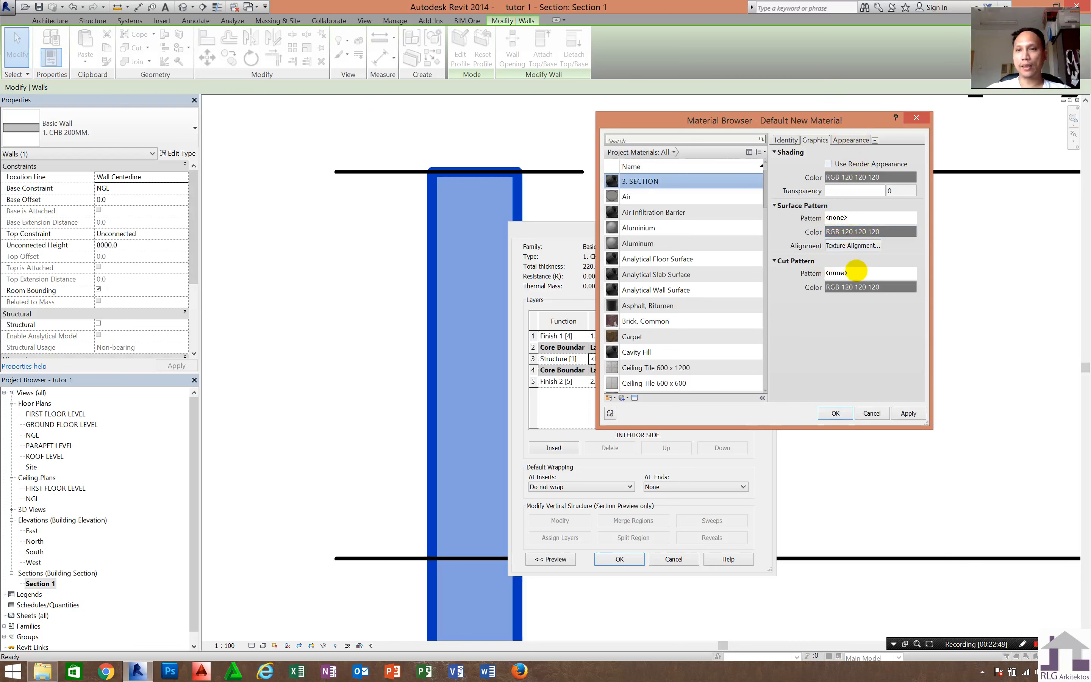
left_click(856, 272)
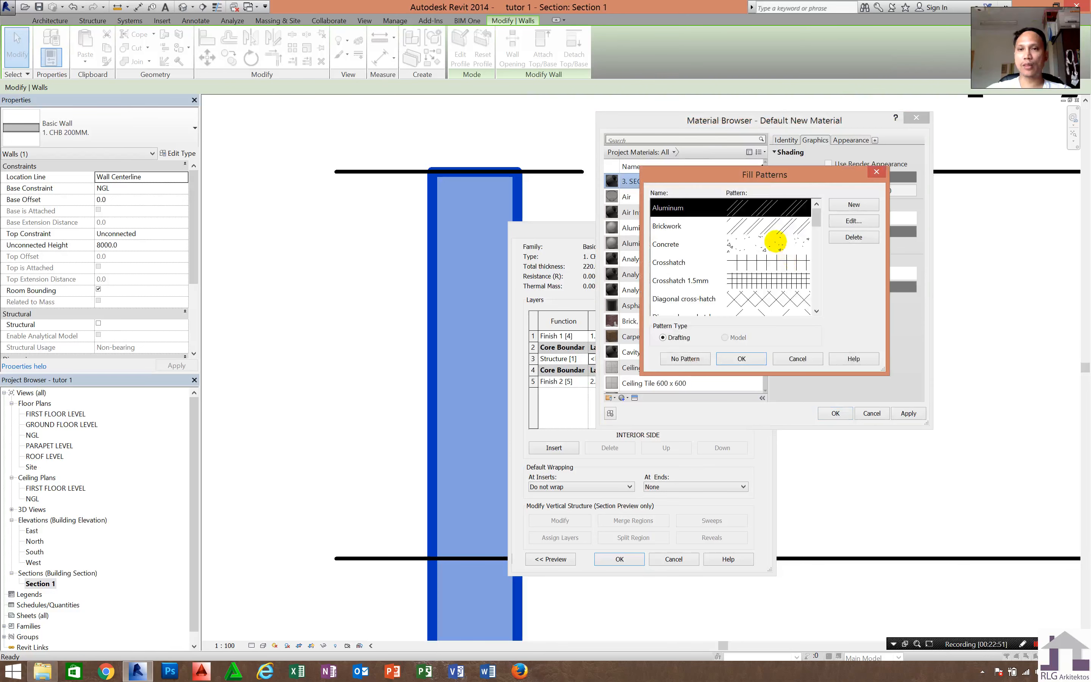
left_click(775, 243)
left_click(753, 358)
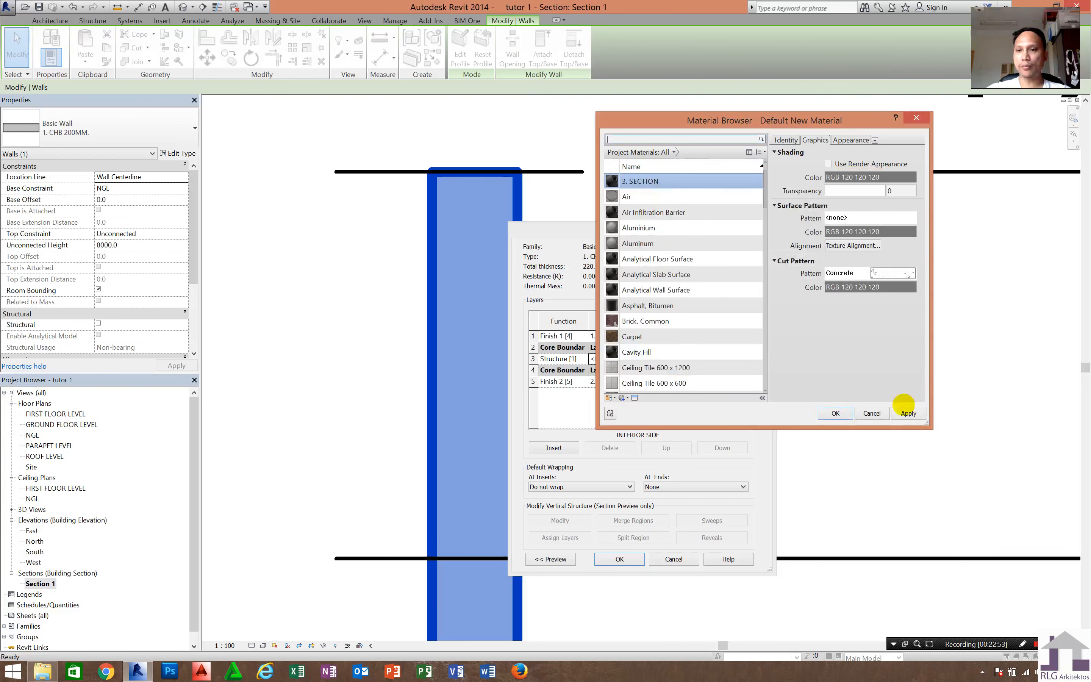
left_click(906, 411)
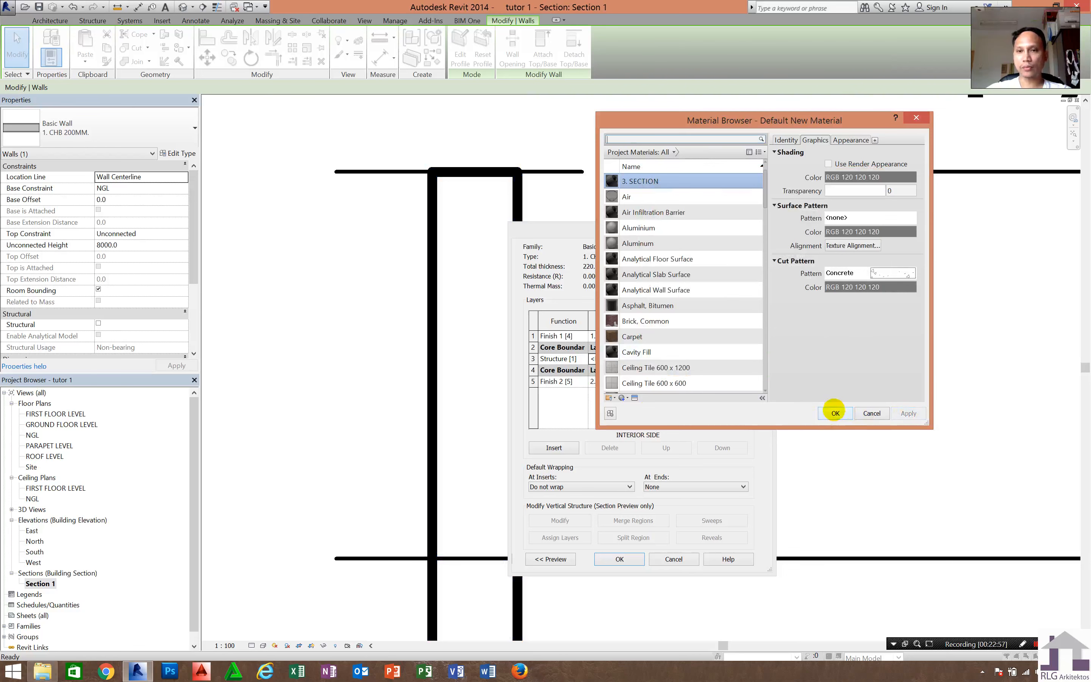
left_click(834, 412)
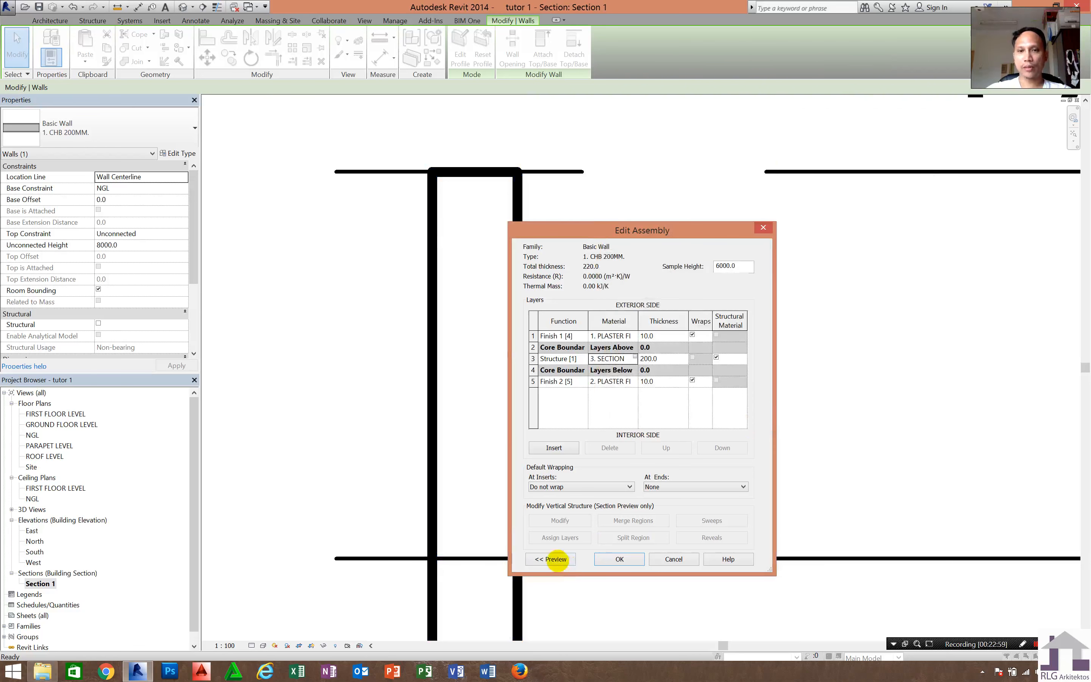
Preview the layered wall assembly, accept the type changes and deselect the wall.
left_click(554, 559)
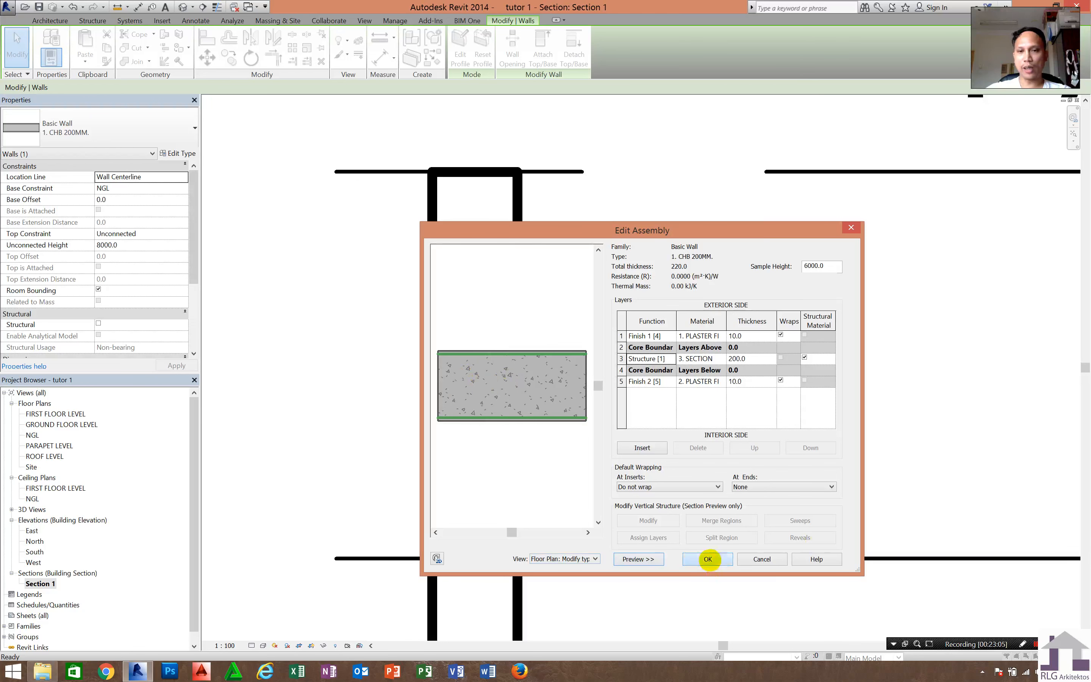
left_click(708, 559)
left_click(707, 558)
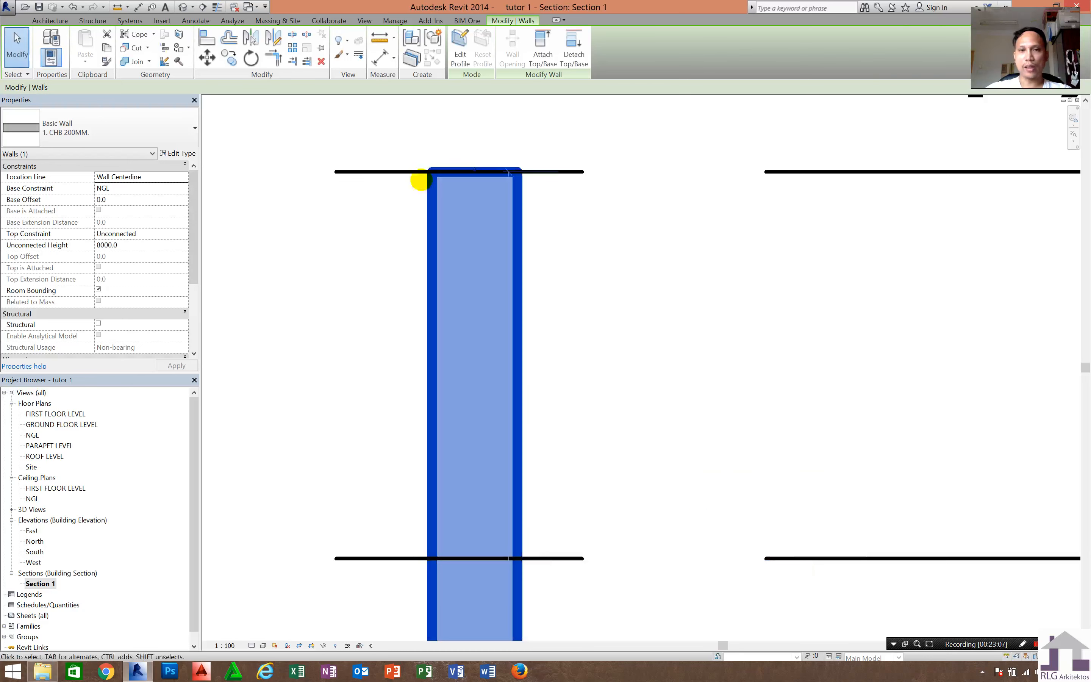
key("Escape")
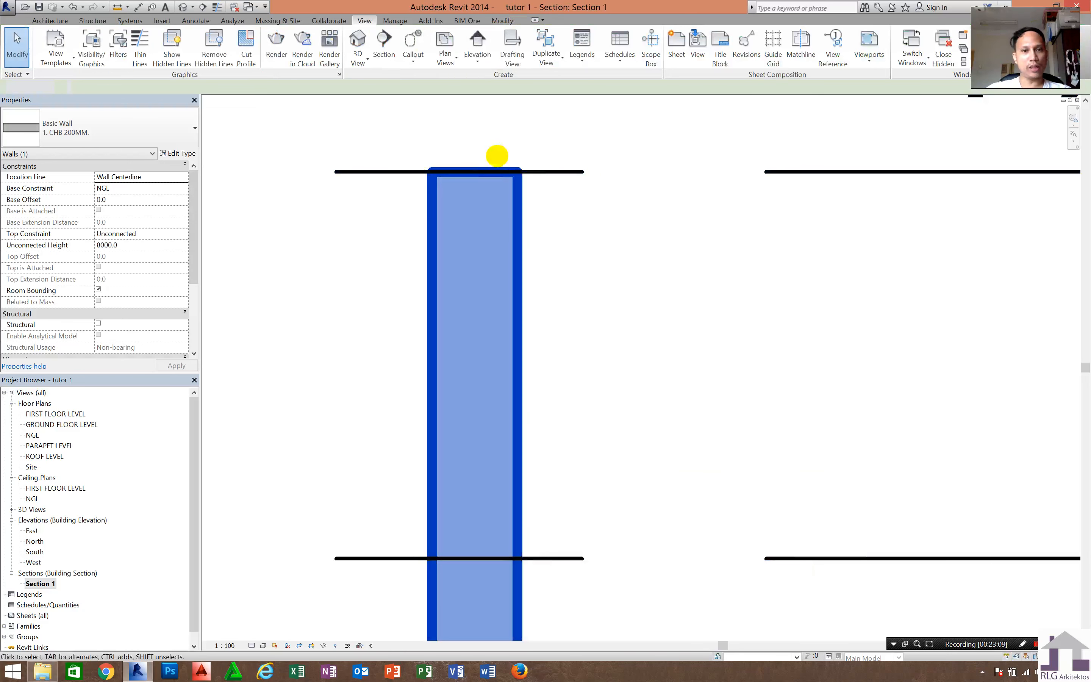
Set the detail level of the Section 1 view to Fine.
left_click(488, 247)
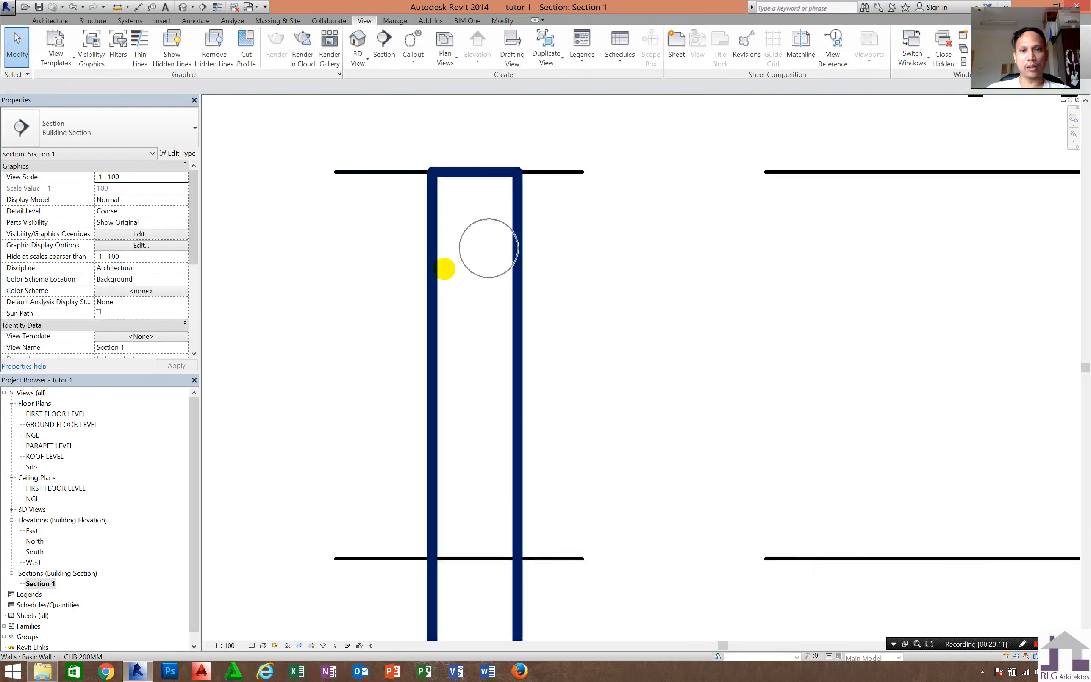
left_click(460, 266)
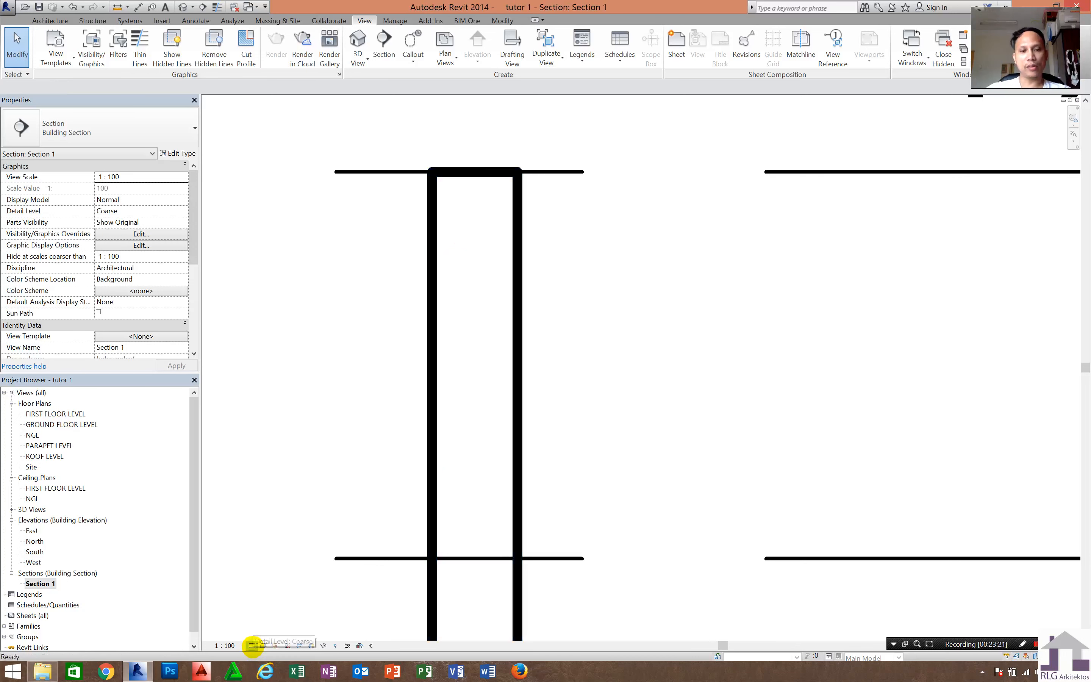
left_click(251, 644)
left_click(263, 634)
left_click(482, 271)
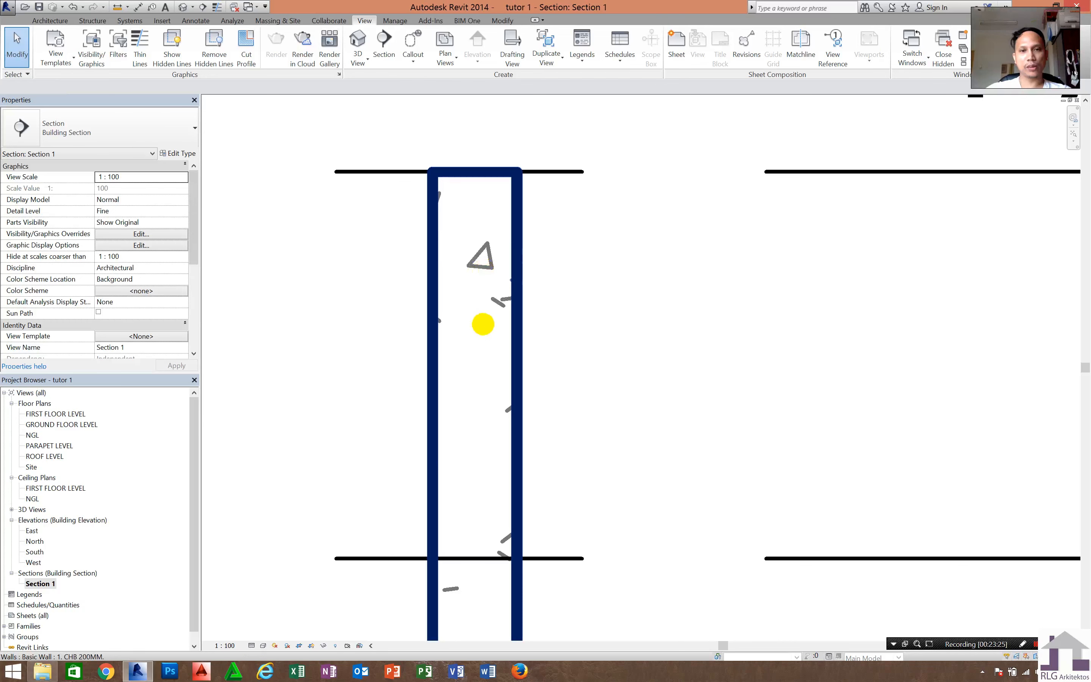
Extend the head ends of the aligned level lines farther out from the wall in Section 1.
scroll(525, 278, "down", 5)
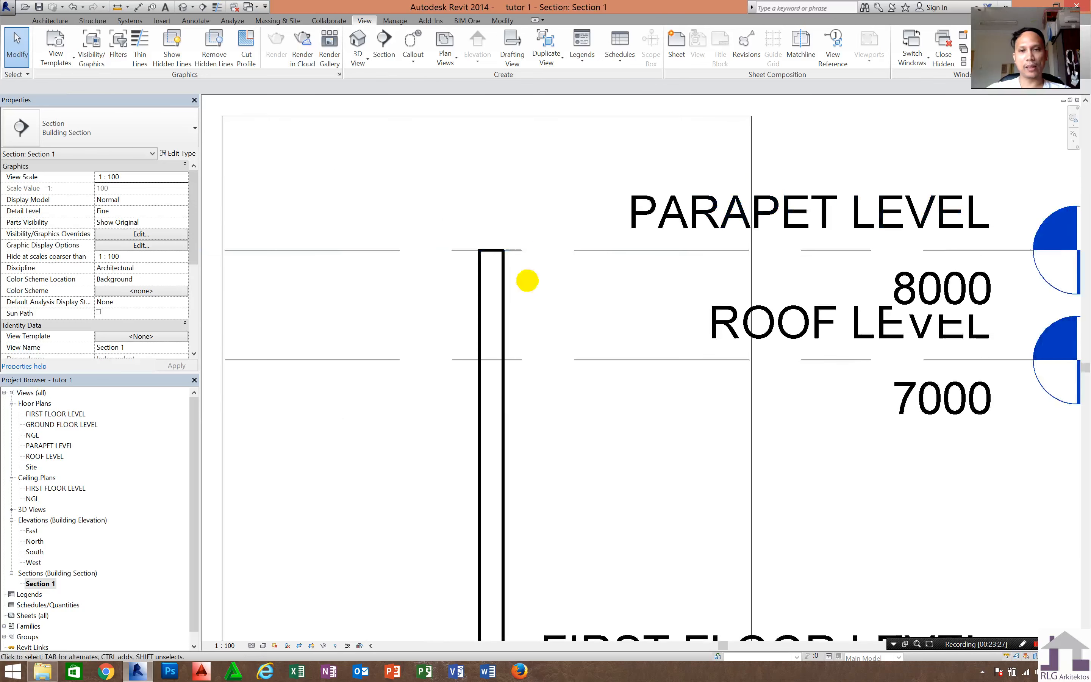
scroll(520, 273, "down", 1)
middle_click_drag(575, 517, 526, 327)
scroll(527, 330, "down", 1)
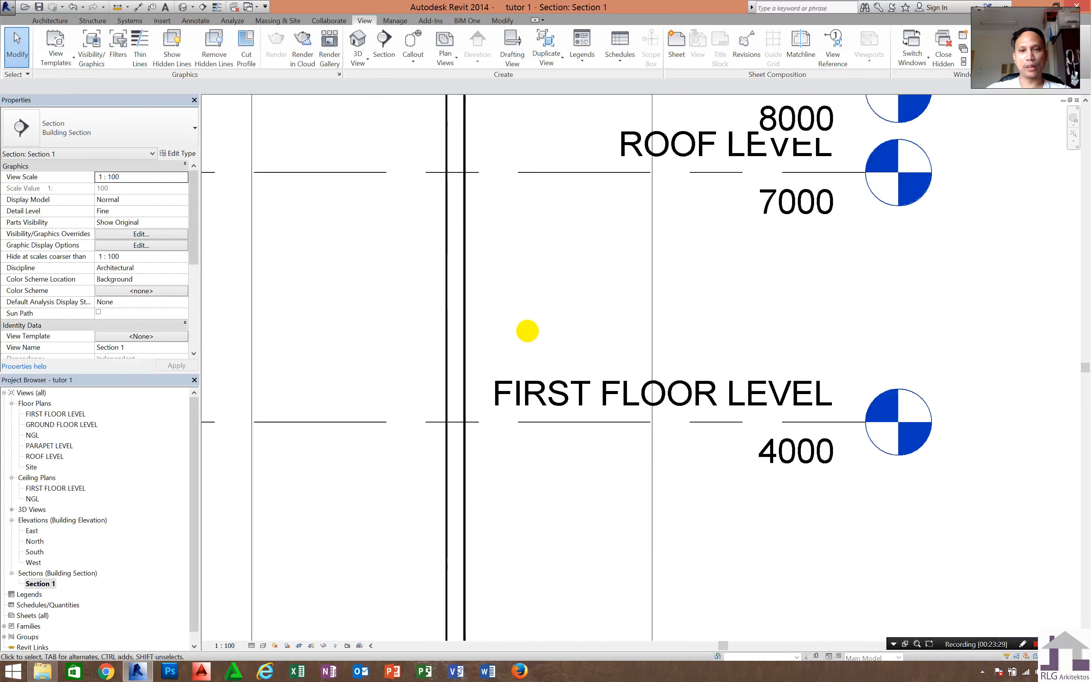
scroll(514, 360, "down", 2)
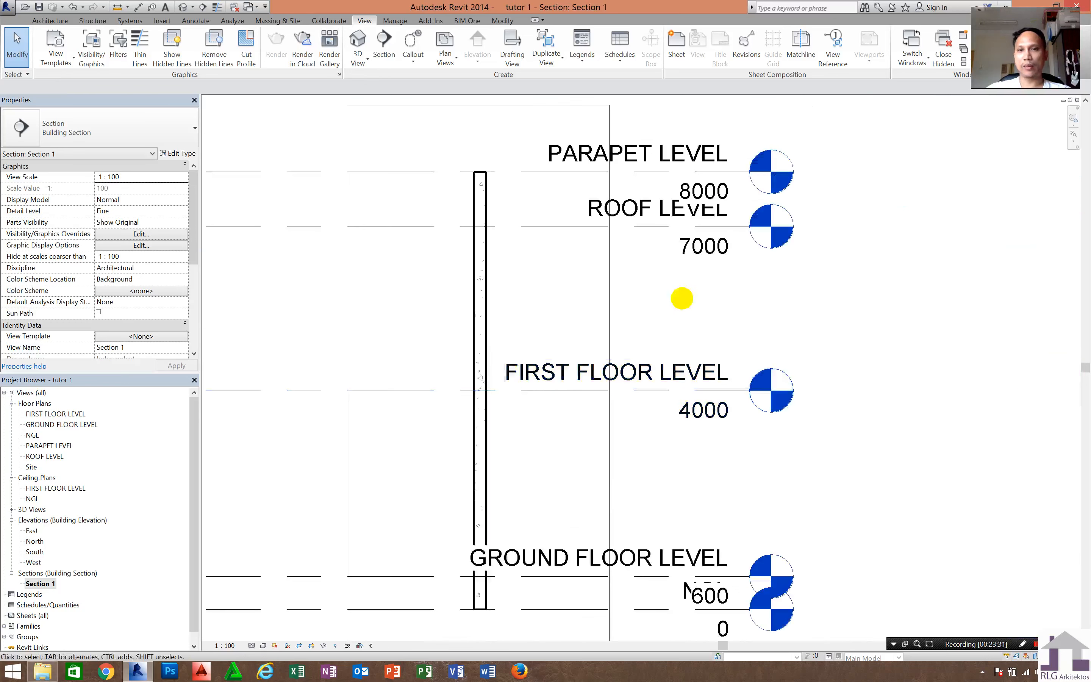
scroll(703, 290, "down", 2)
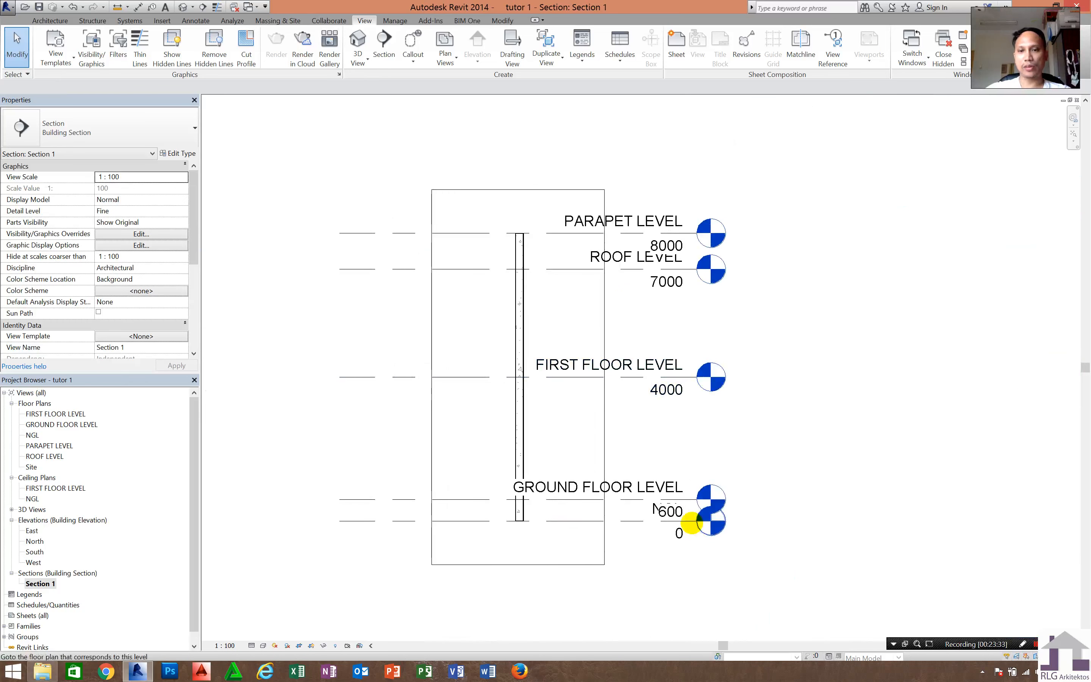
left_click(683, 495)
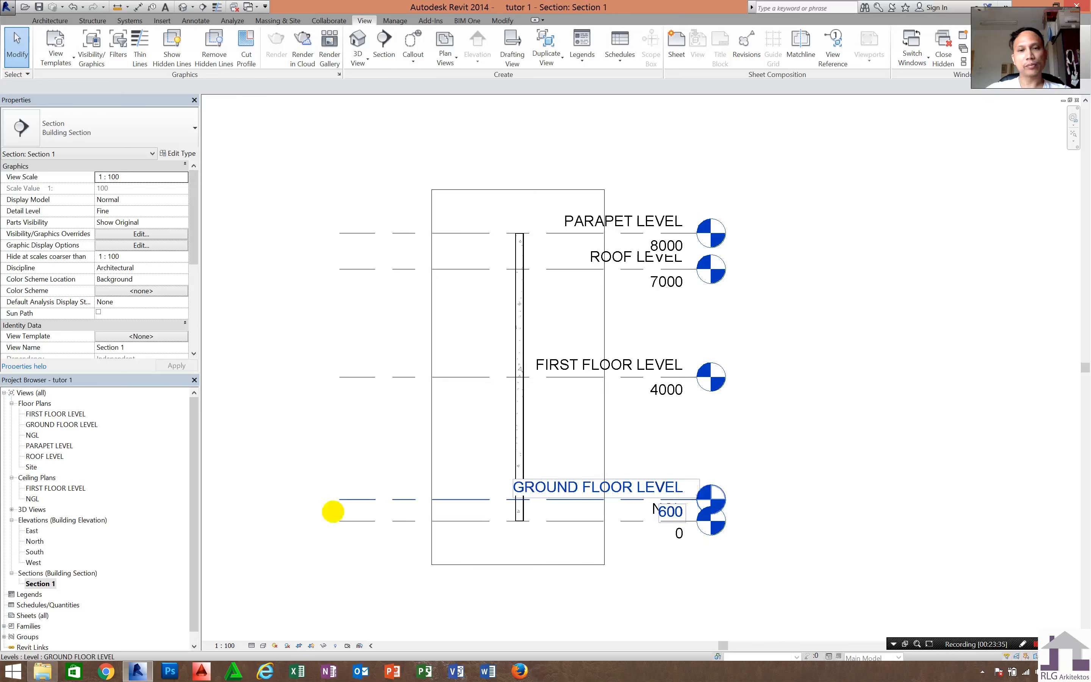
left_click(699, 490)
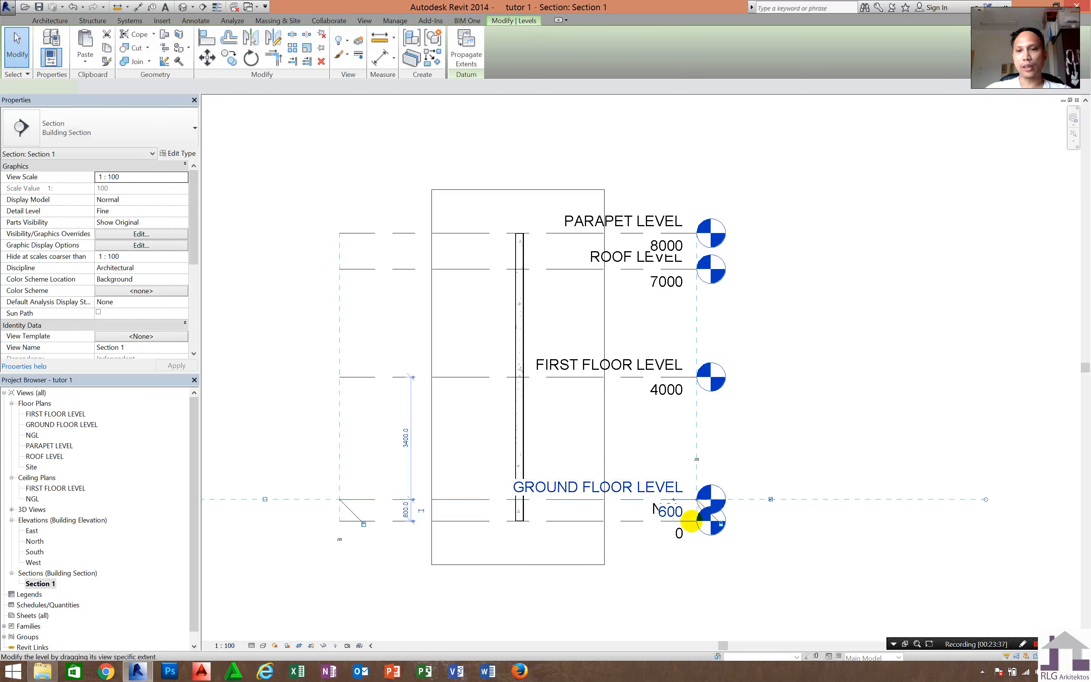
left_click_drag(701, 499, 782, 613)
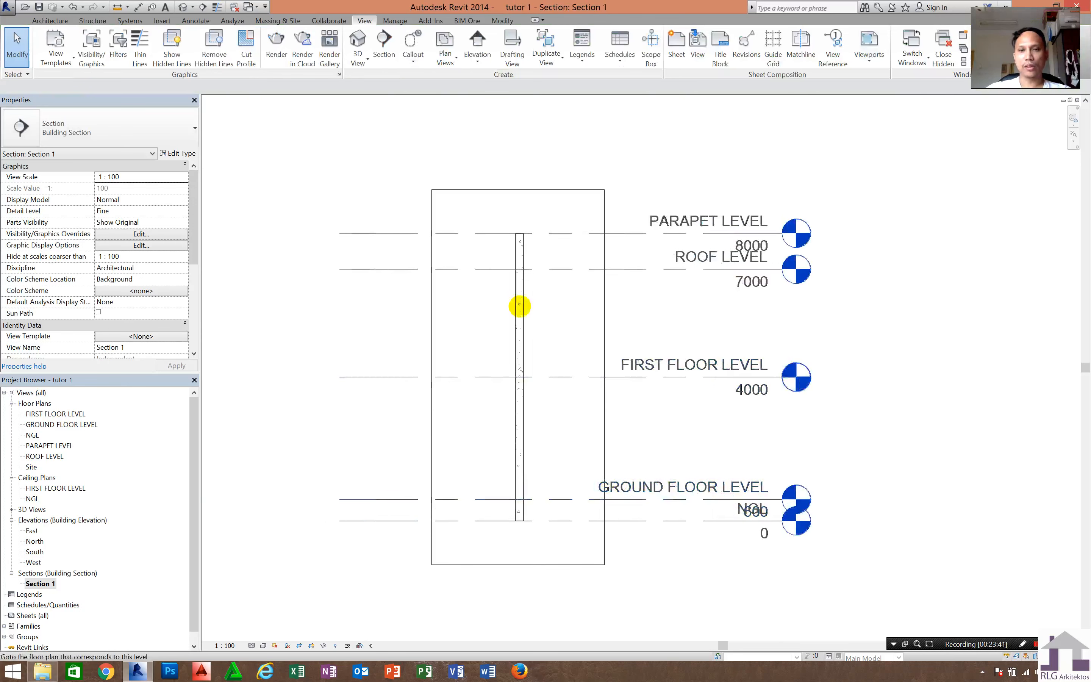
Examine the cut pattern along the sectioned wall and review its type properties without changing them.
left_click(518, 307)
scroll(522, 266, "up", 3)
left_click(499, 167)
scroll(499, 167, "up", 2)
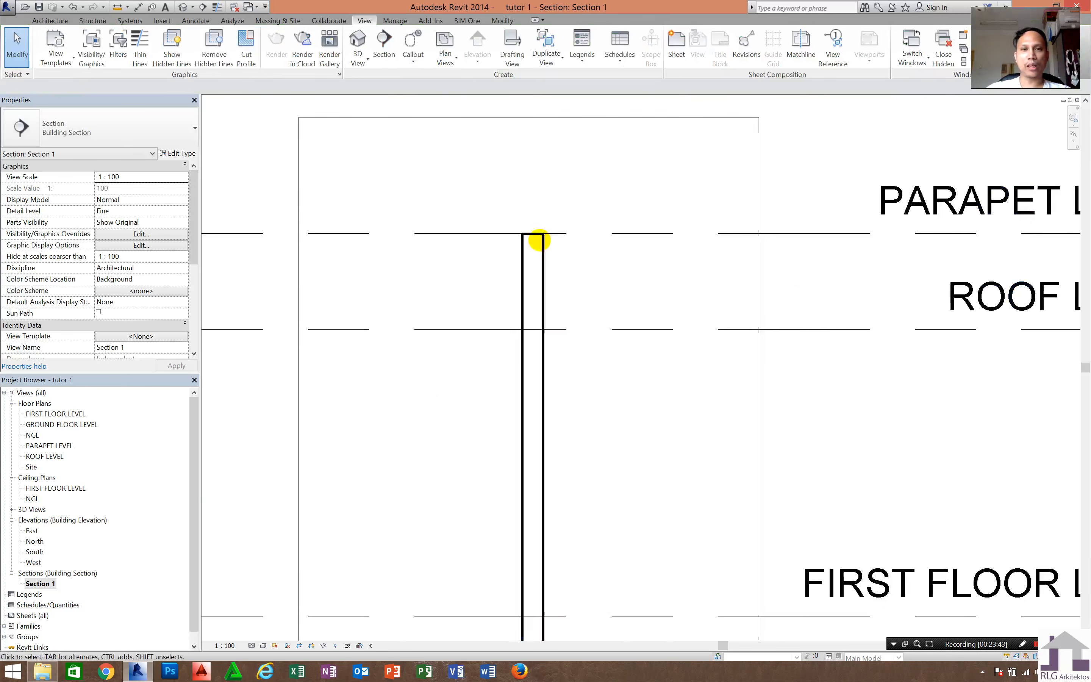
scroll(552, 279, "up", 1)
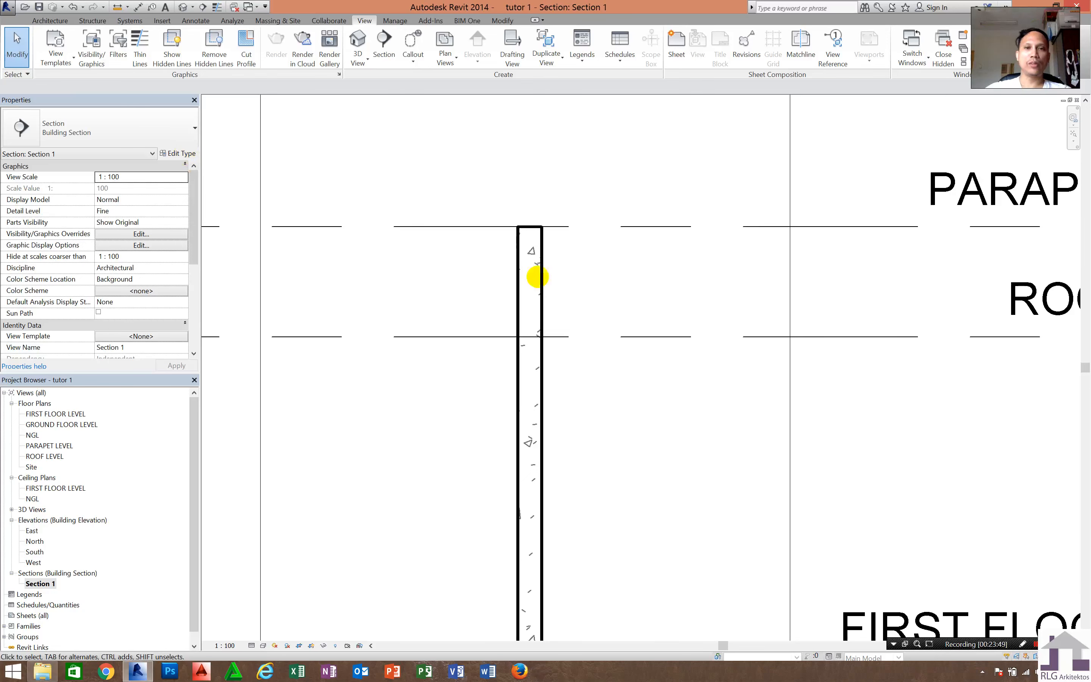
left_click(536, 276)
left_click(192, 153)
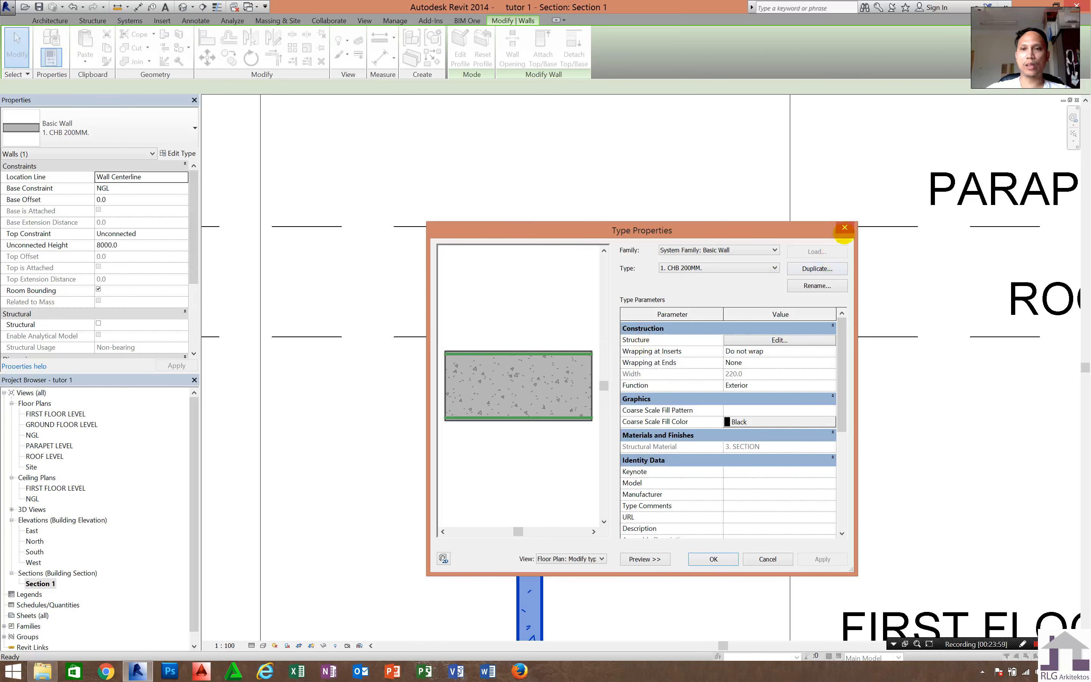
key("Escape")
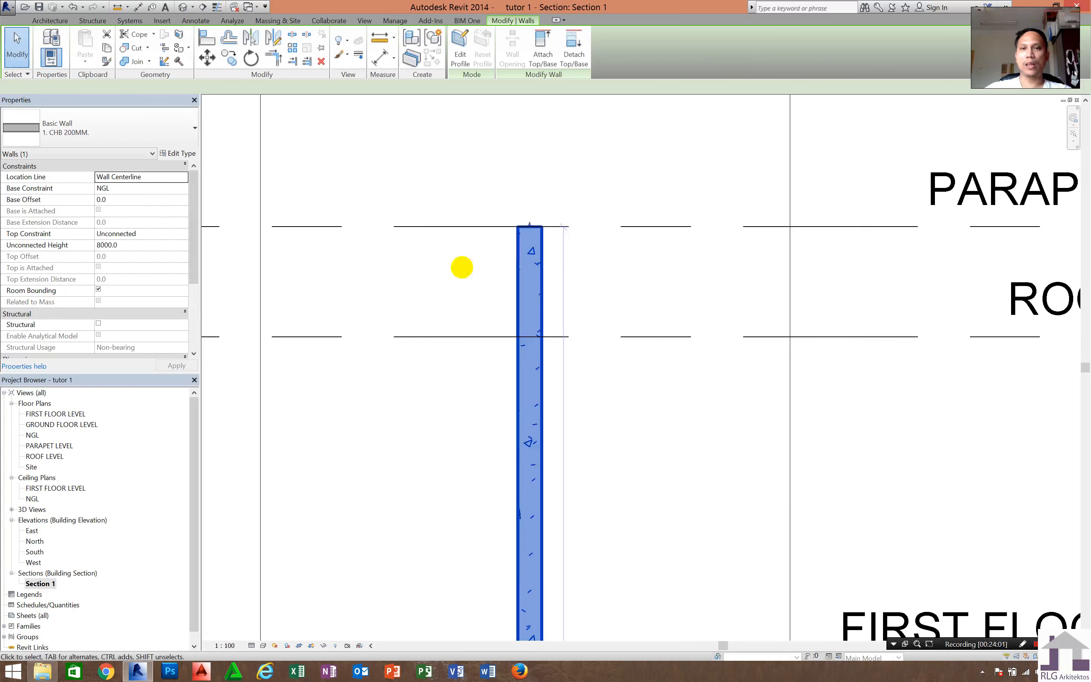
scroll(509, 241, "down", 2)
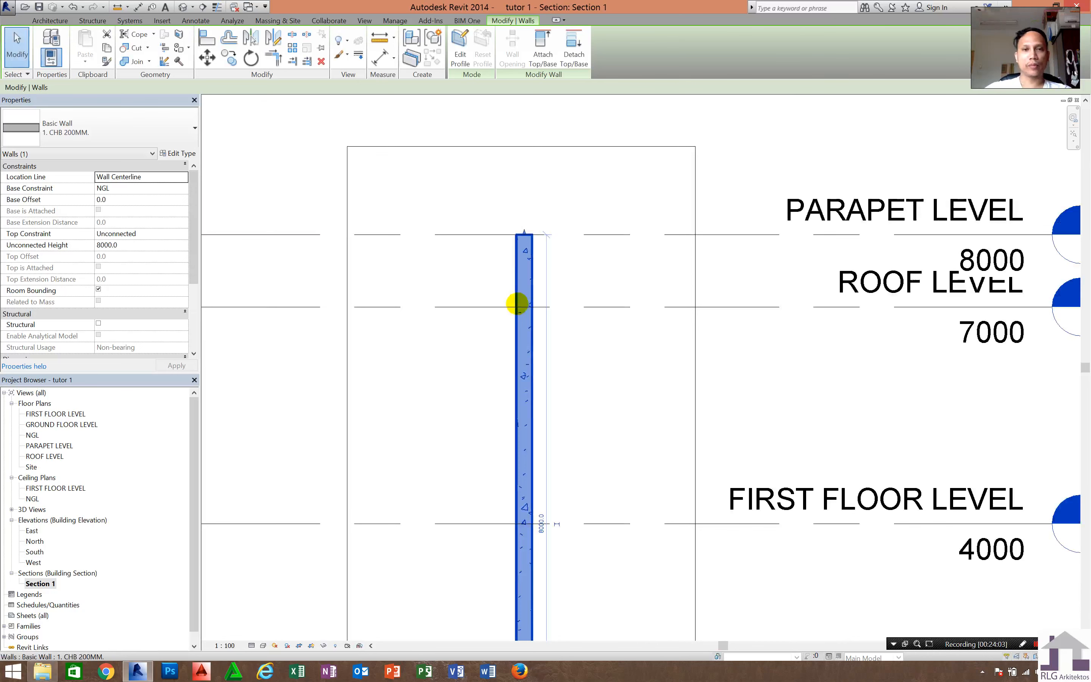
scroll(522, 271, "up", 2)
scroll(516, 253, "down", 2)
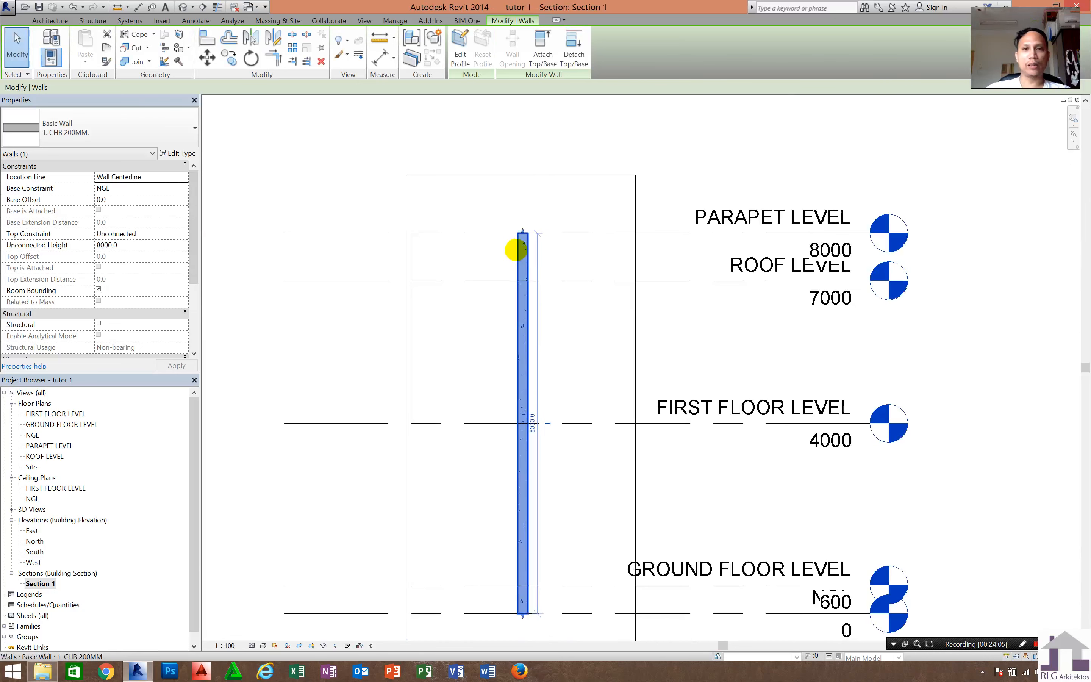